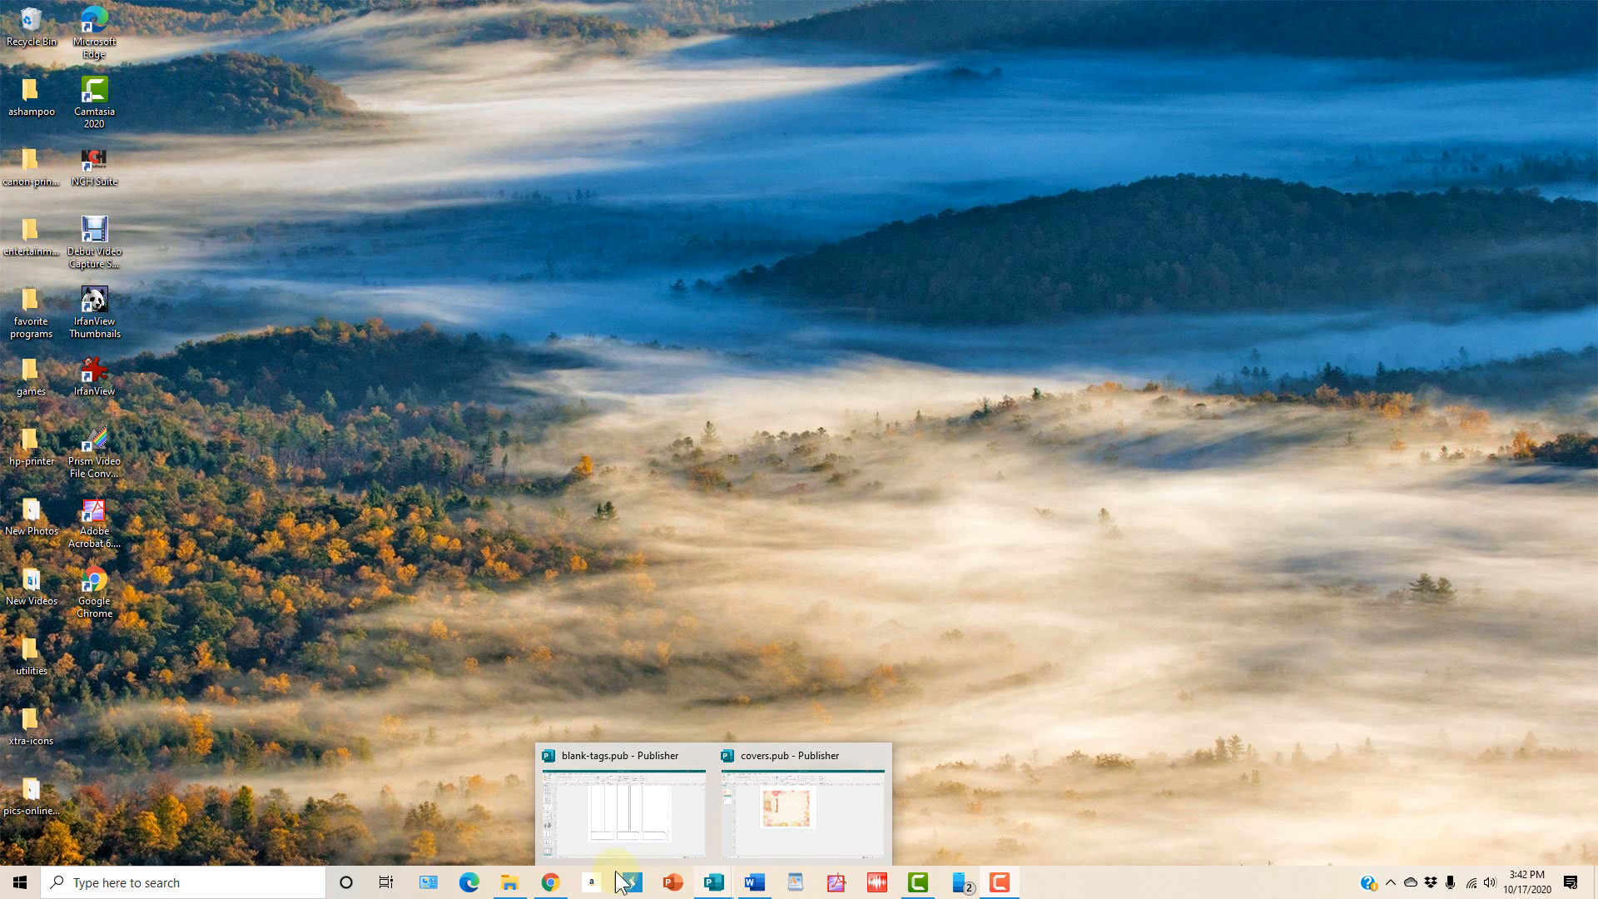
Step: Switch to the covers.pub publication in Publisher
{"action": "left_click", "coordinate": [11, 891]}
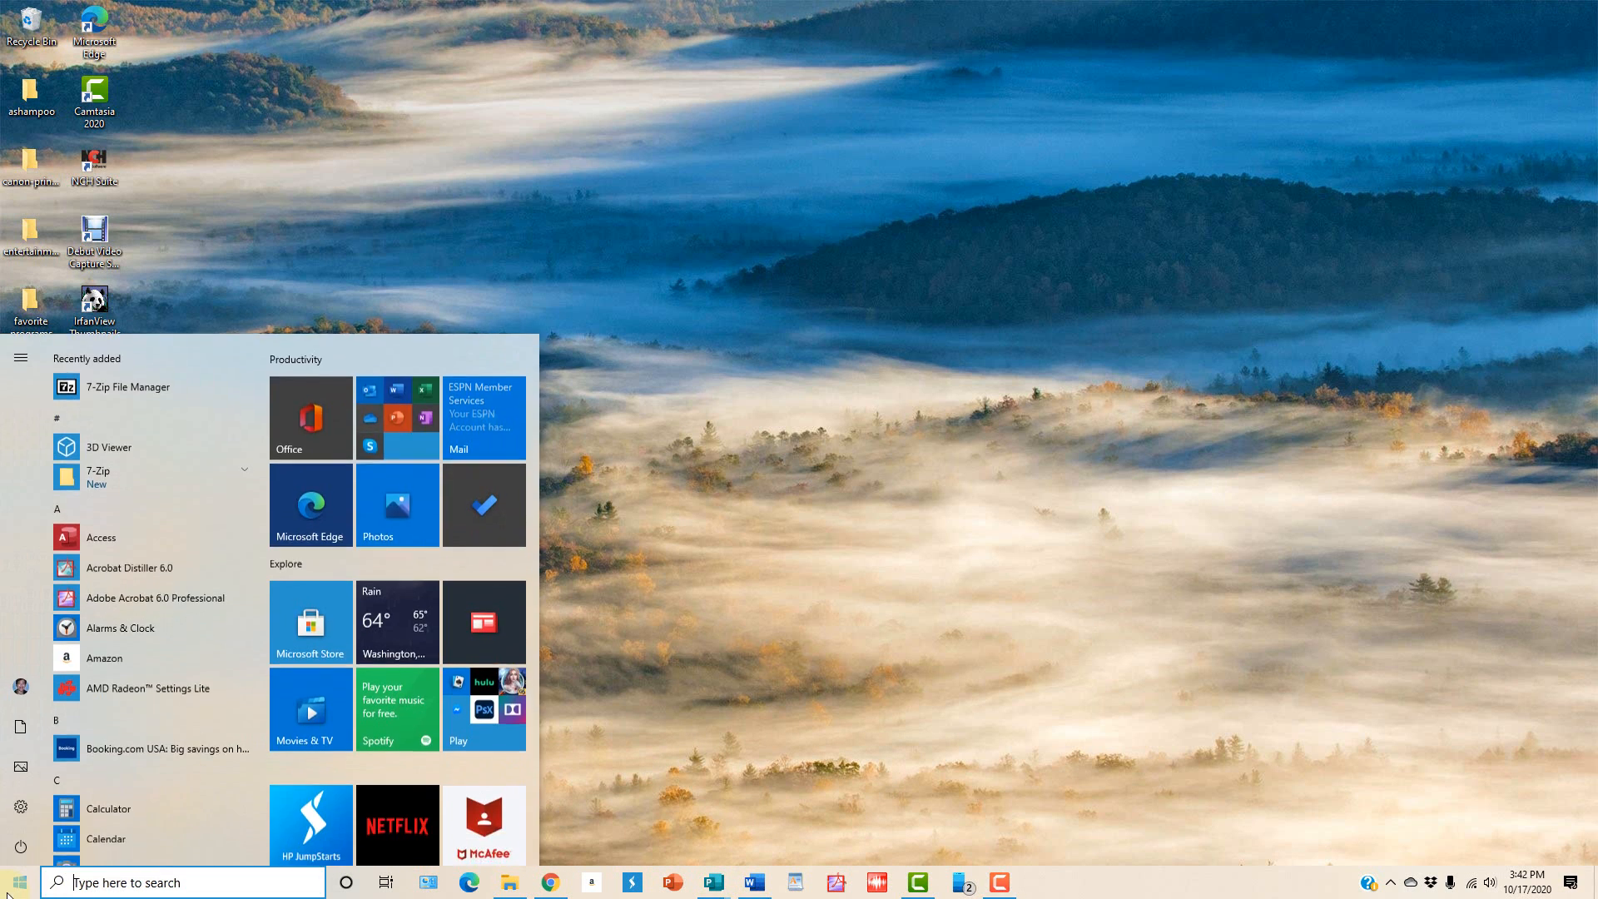
{"action": "scroll", "coordinate": [159, 749], "scroll_direction": "down", "scroll_amount": 15}
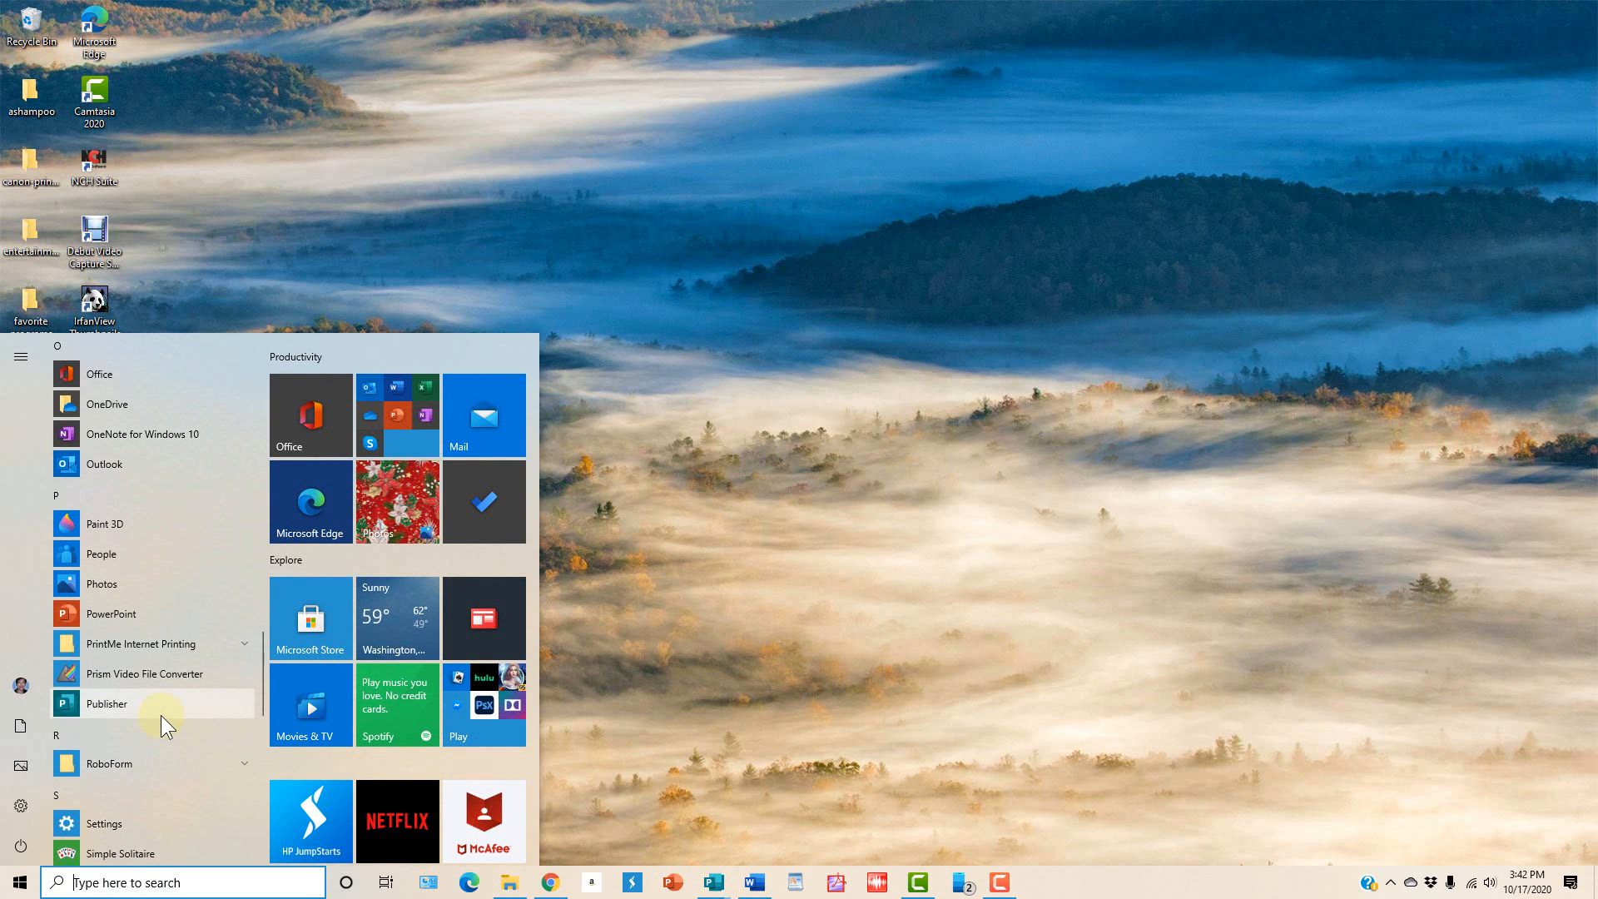
{"action": "left_click", "coordinate": [838, 706]}
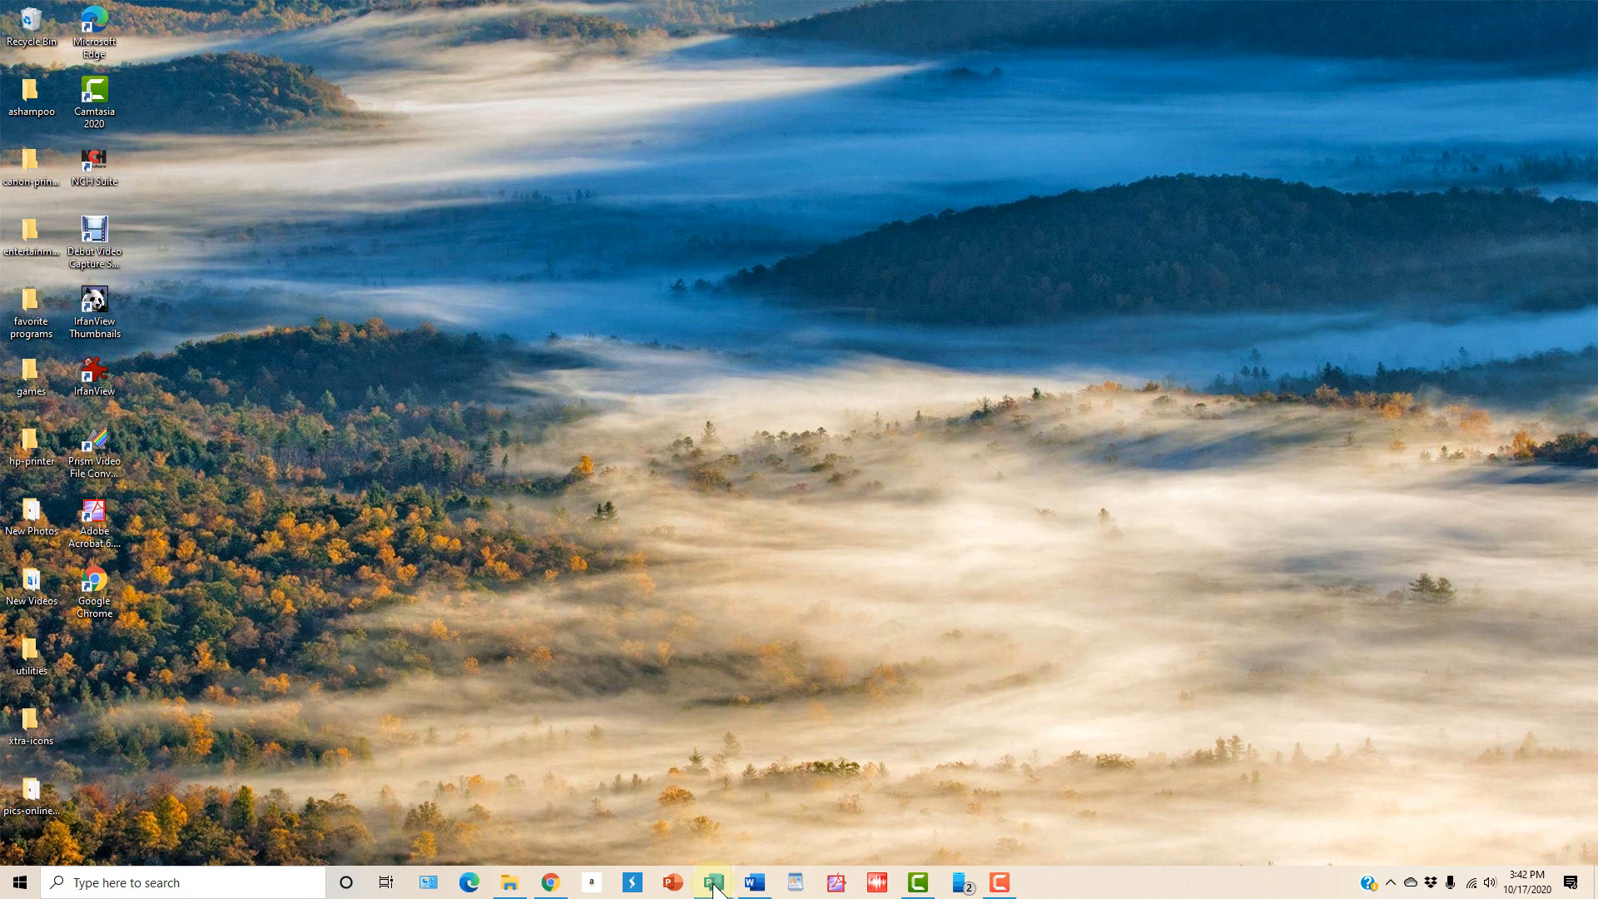
{"action": "left_click", "coordinate": [760, 835]}
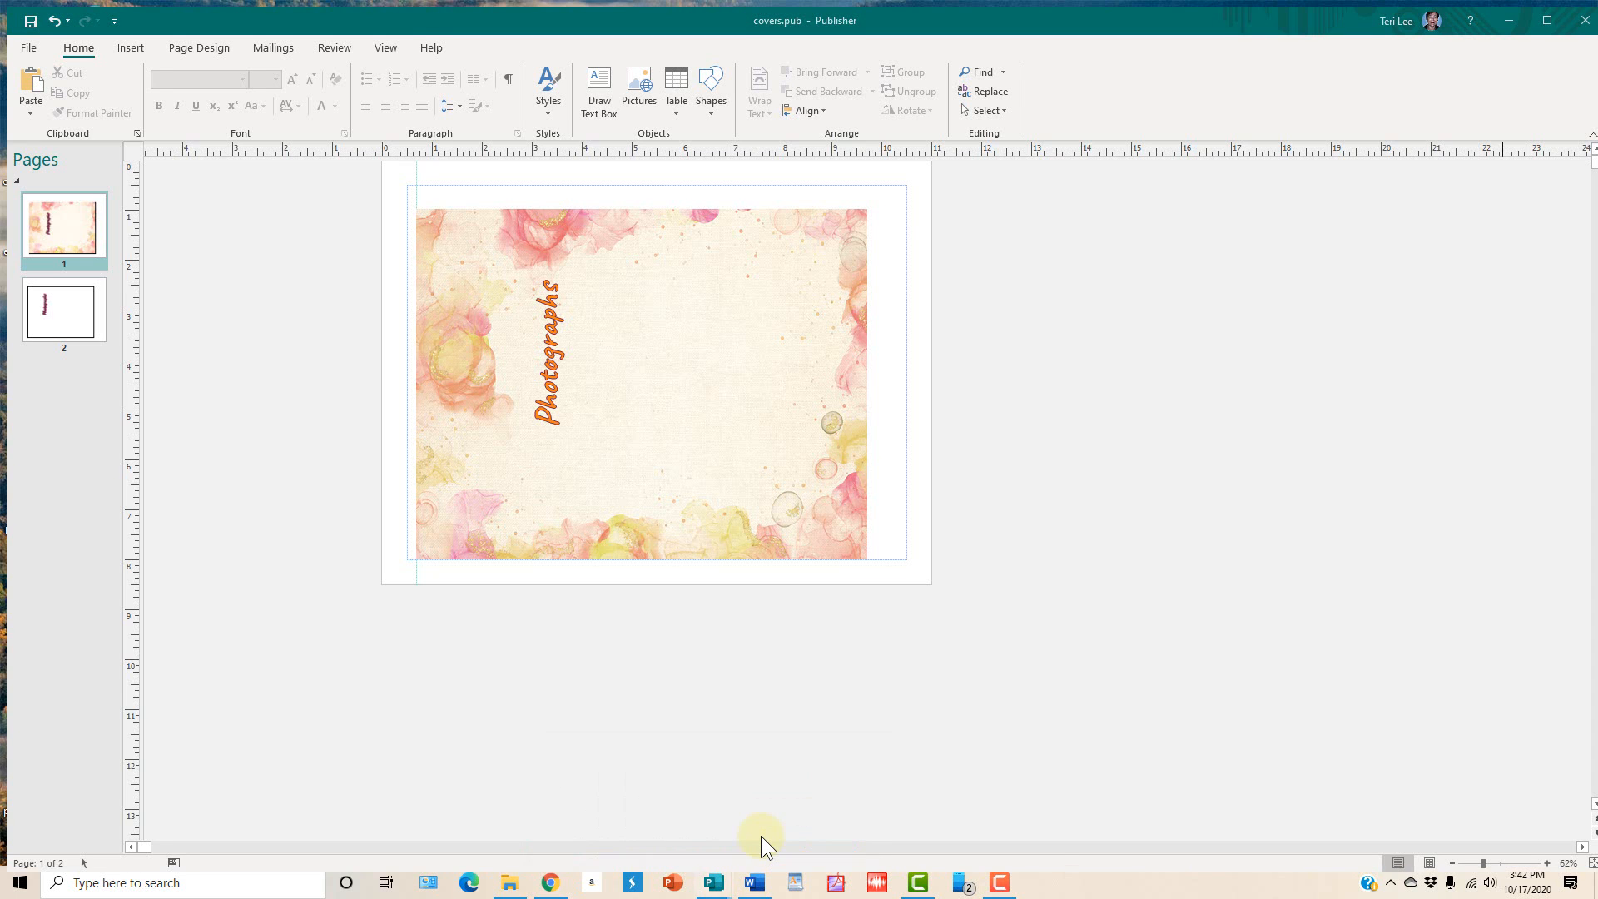
Step: Set the print range of covers.pub to page 1 in the print settings and return to the publication
{"action": "left_click", "coordinate": [21, 42]}
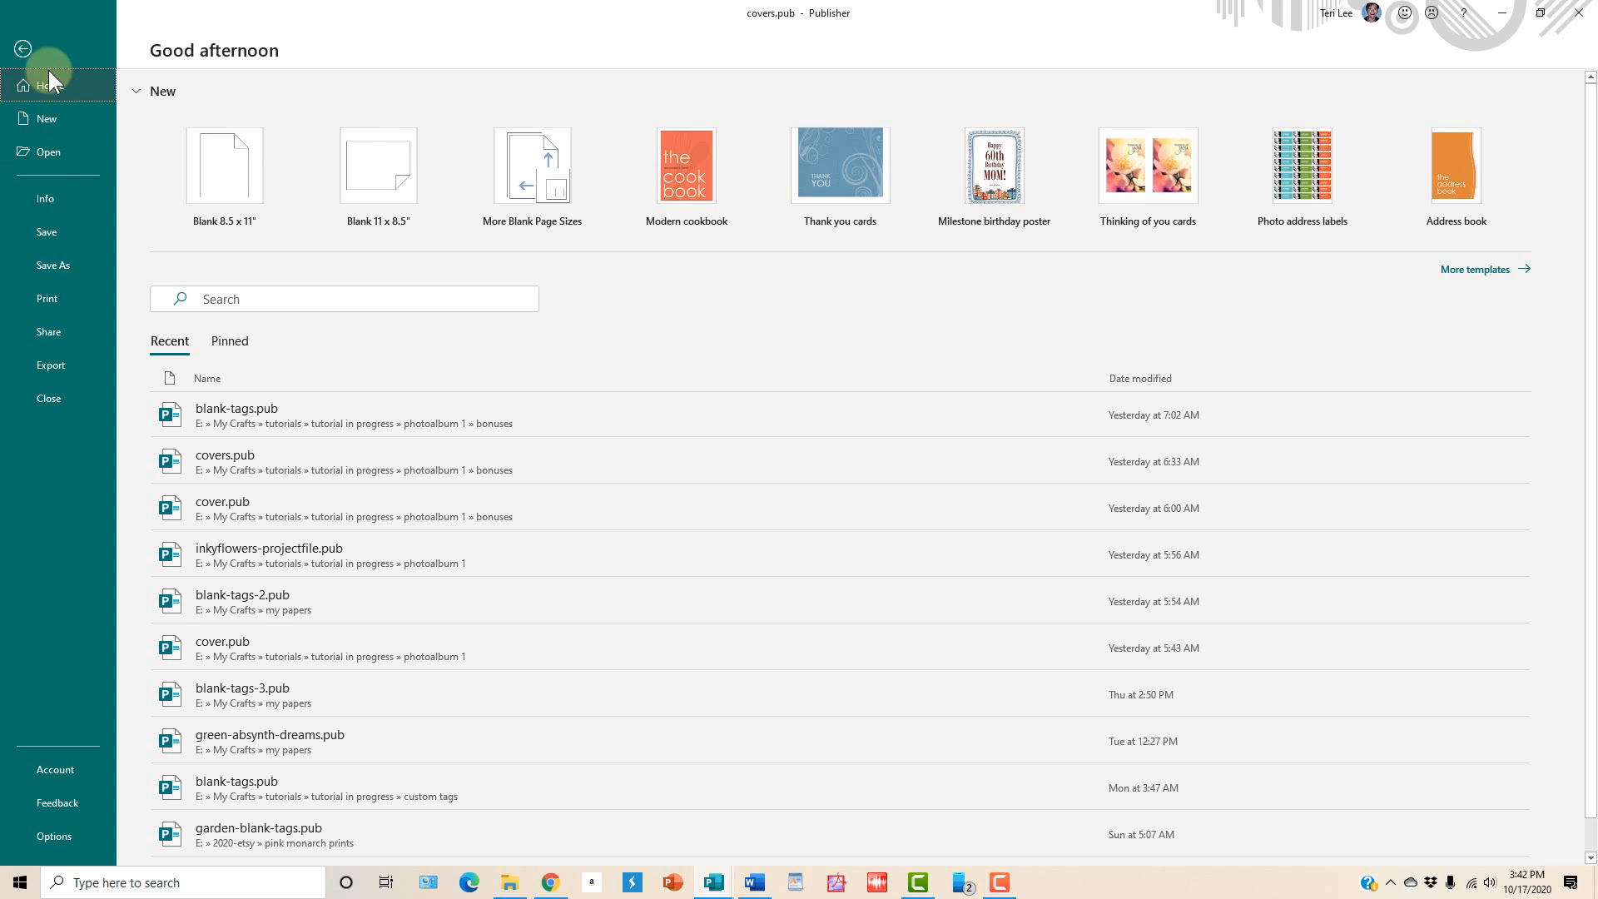
{"action": "left_click", "coordinate": [20, 51]}
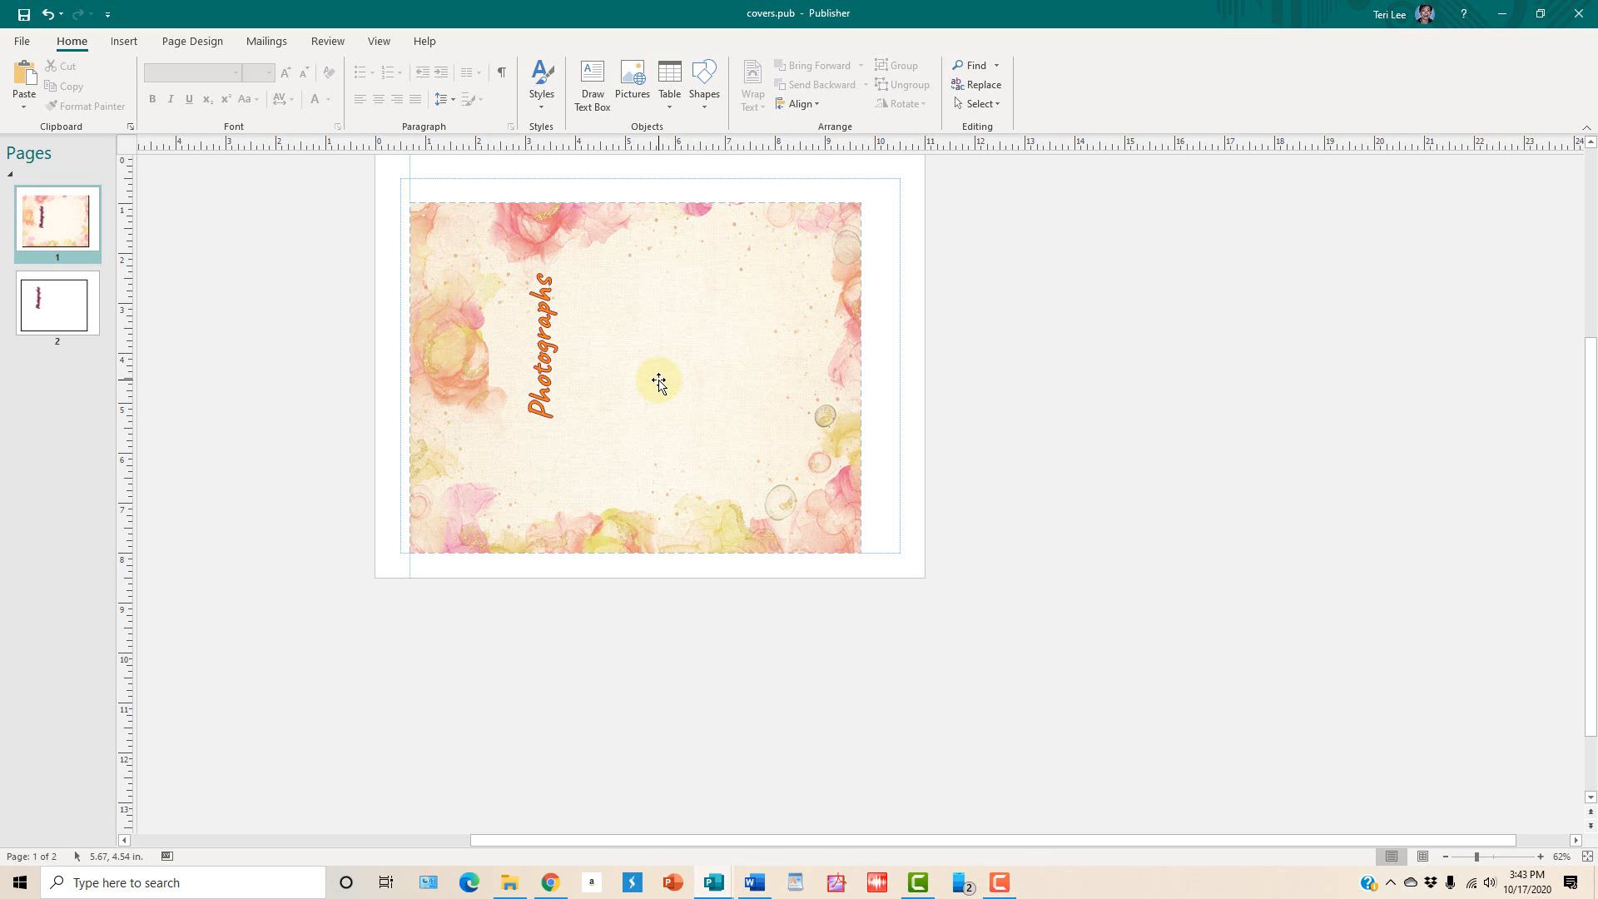
{"action": "left_click", "coordinate": [23, 44]}
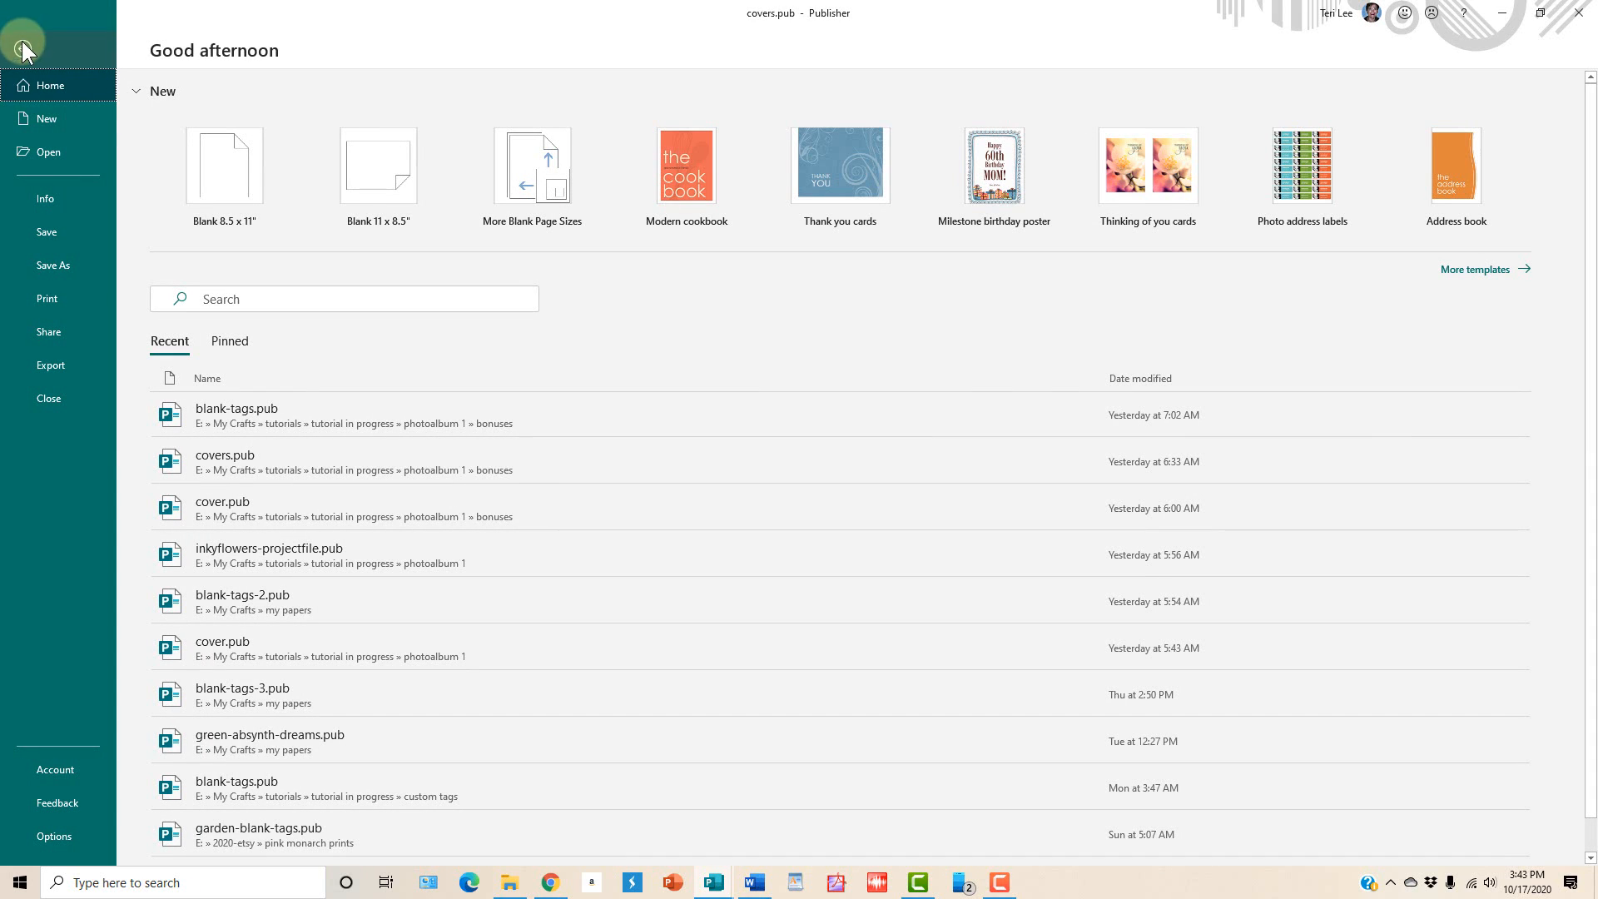
{"action": "left_click", "coordinate": [75, 303]}
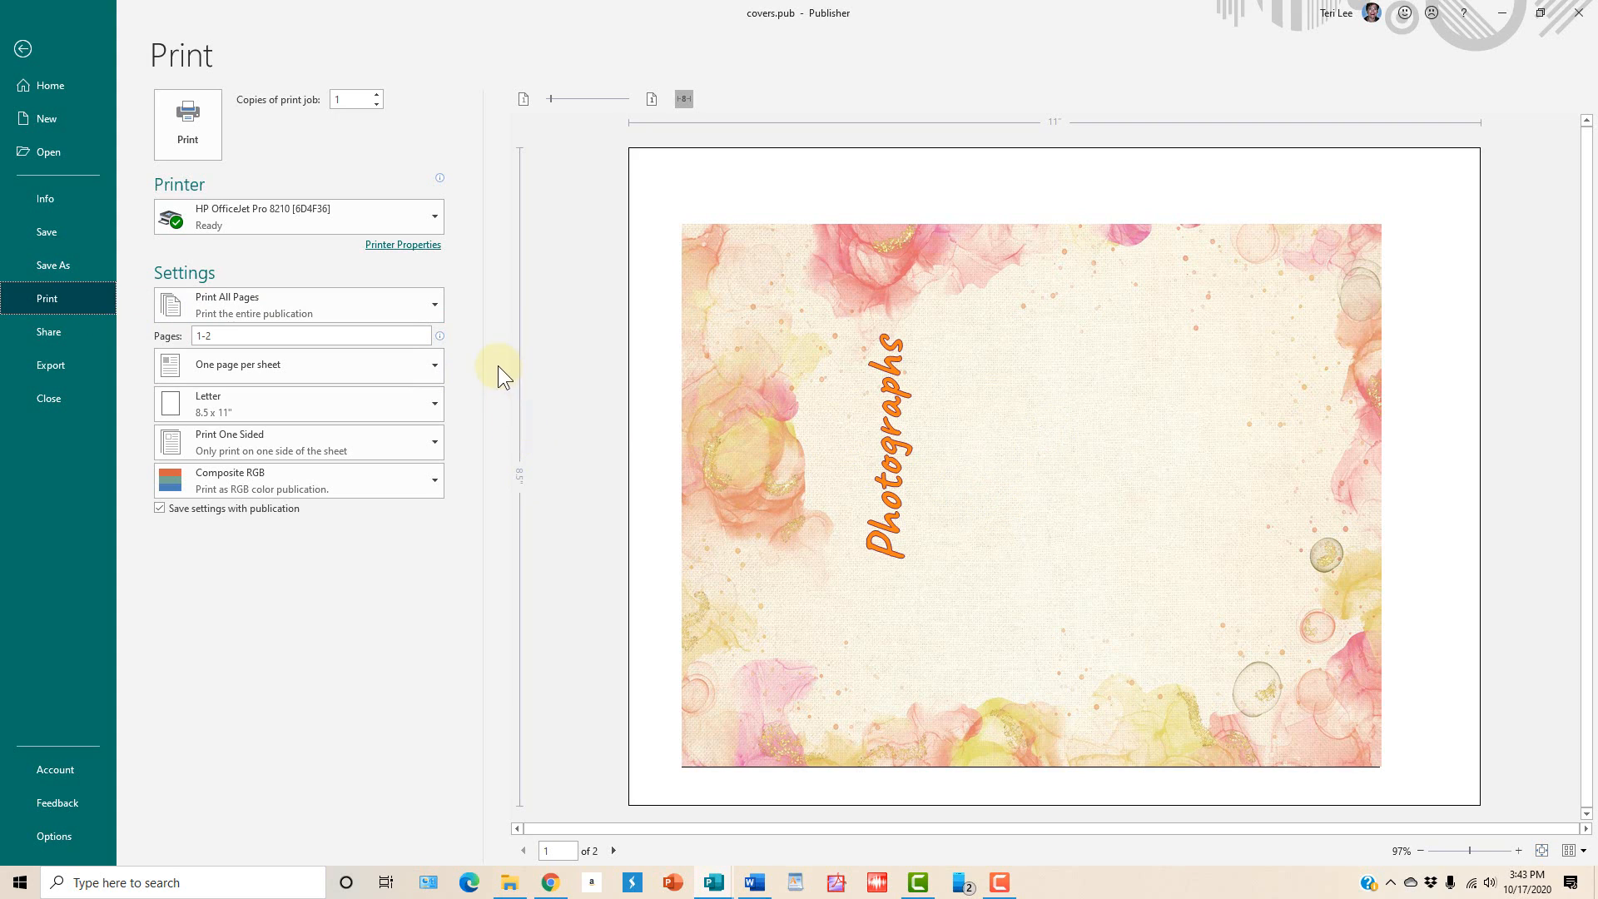
{"action": "left_click", "coordinate": [291, 339]}
{"action": "type", "text": "1"}
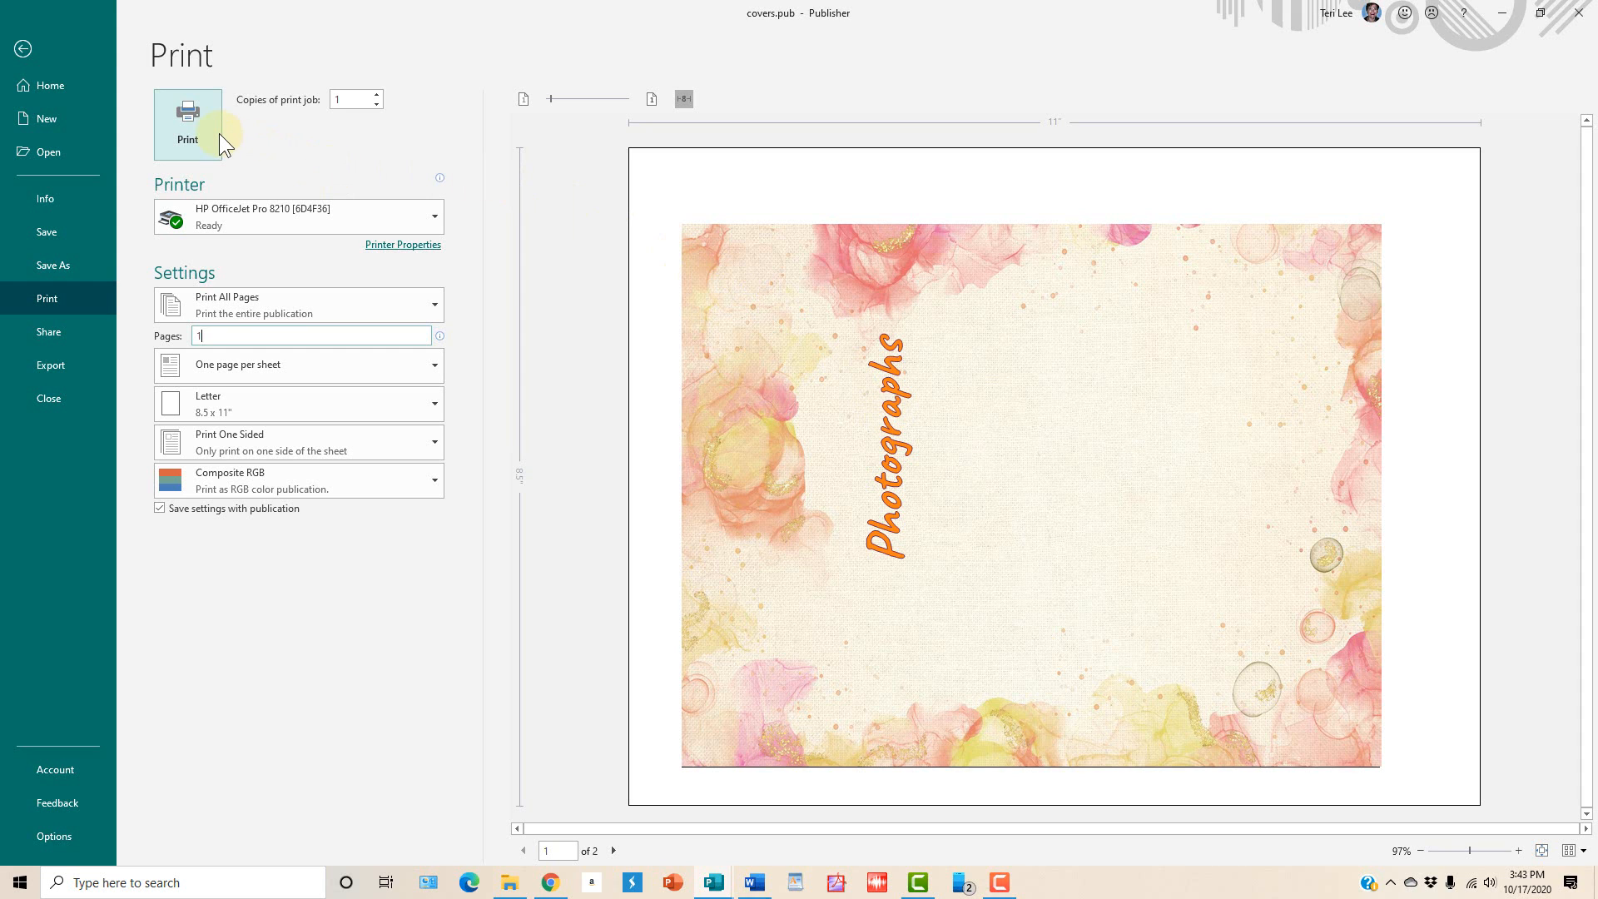
{"action": "left_click", "coordinate": [39, 40]}
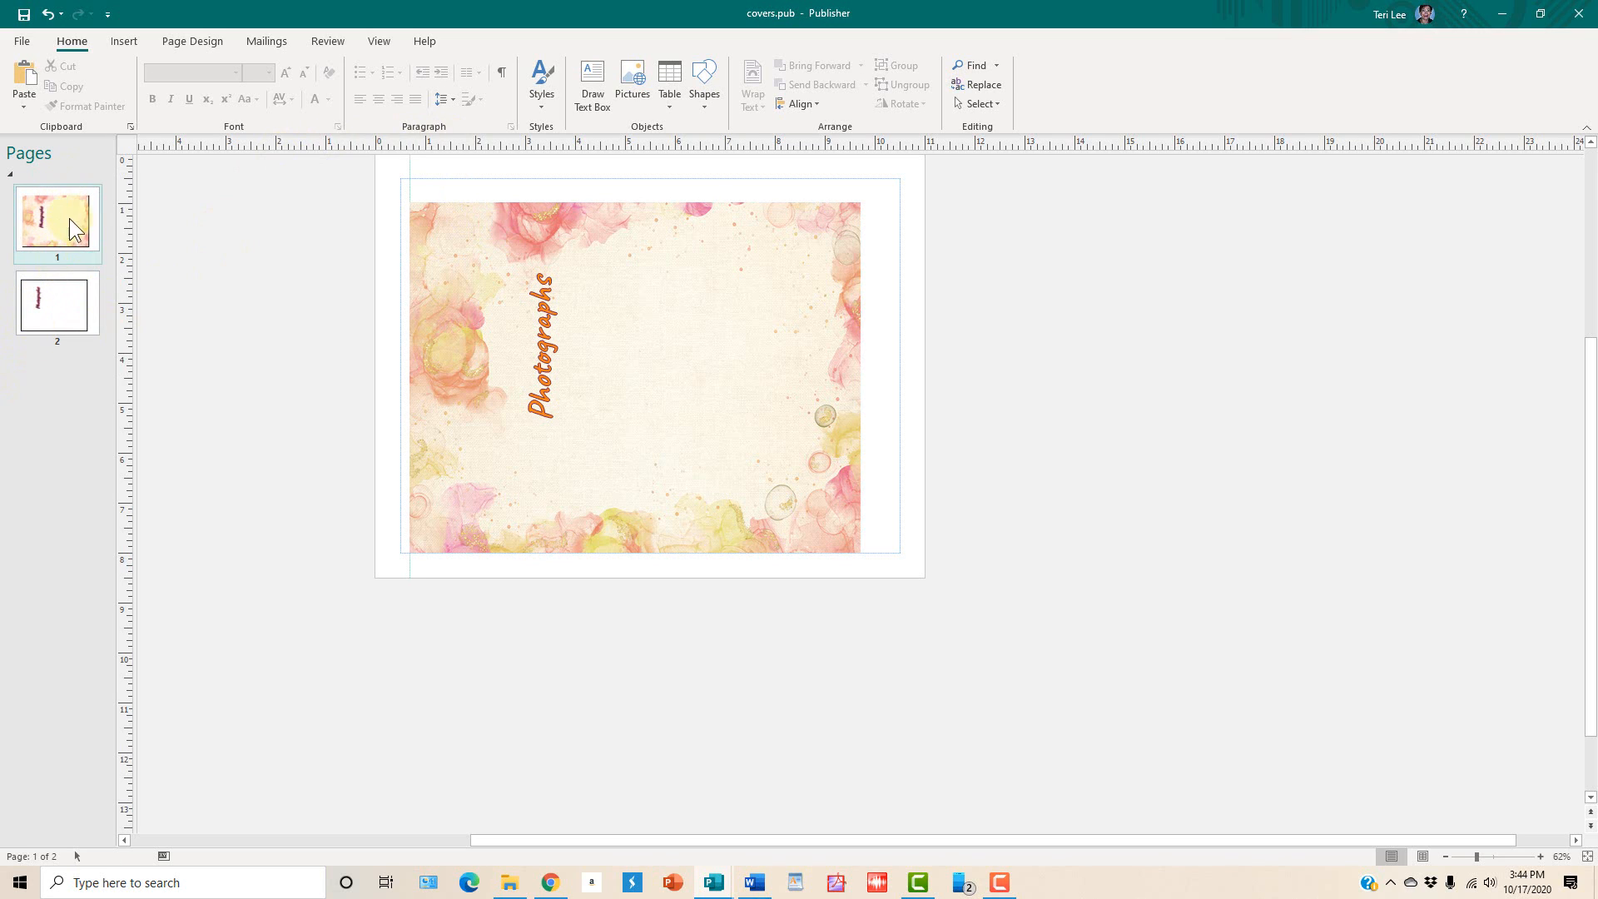
Step: Go to page 2 and check the Photographs text box and the empty cover rectangle as separate objects
{"action": "left_click", "coordinate": [60, 289]}
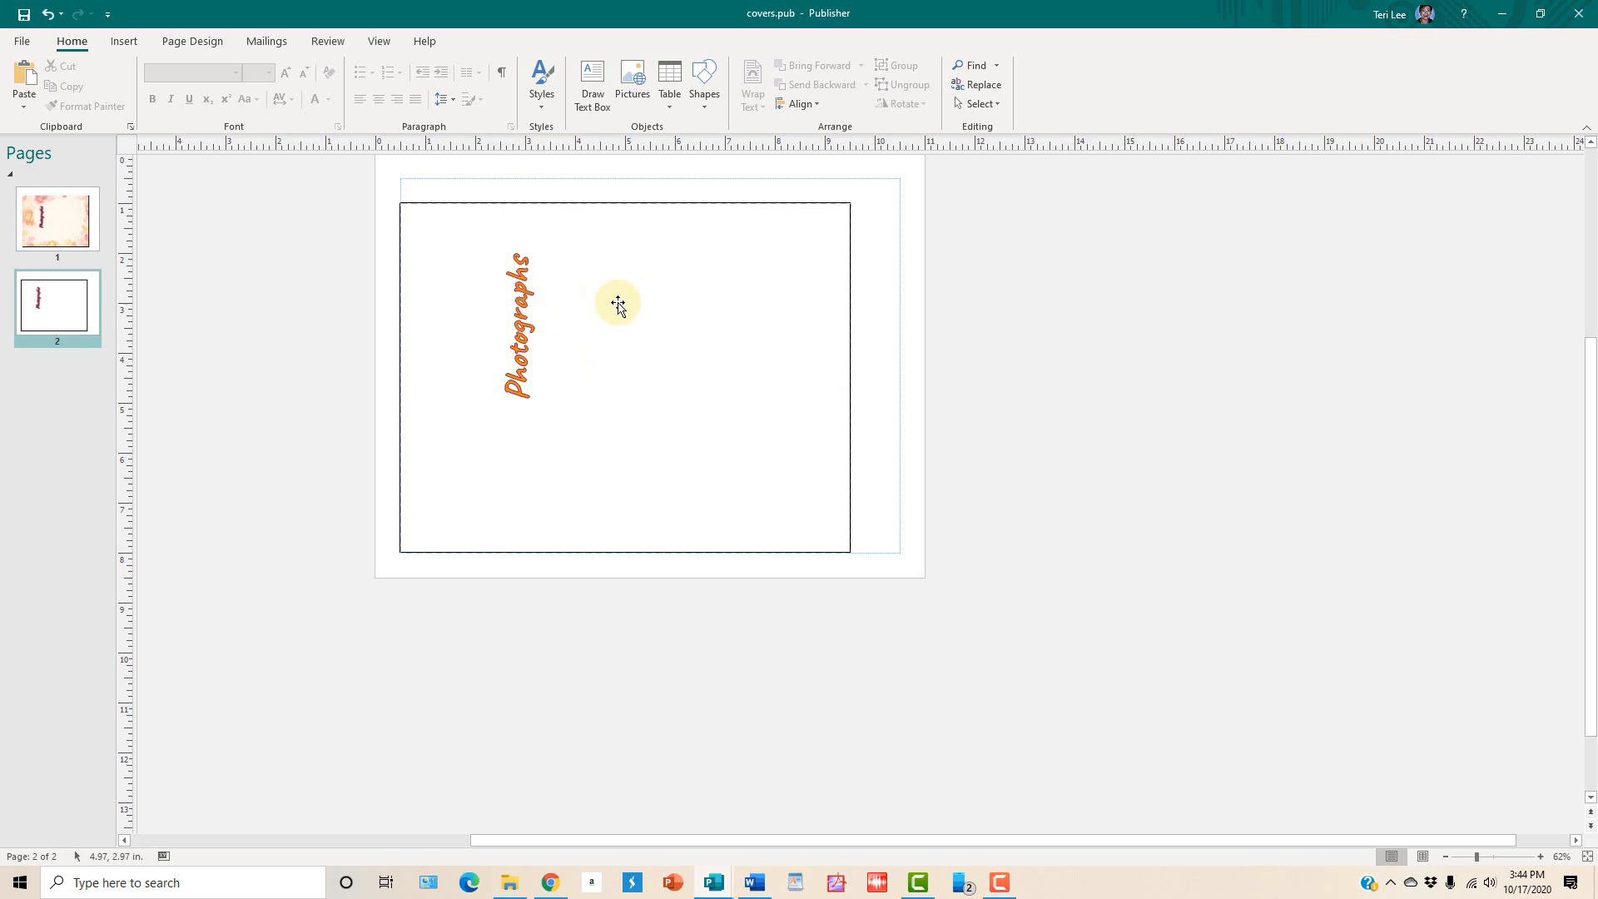
{"action": "left_click", "coordinate": [525, 311]}
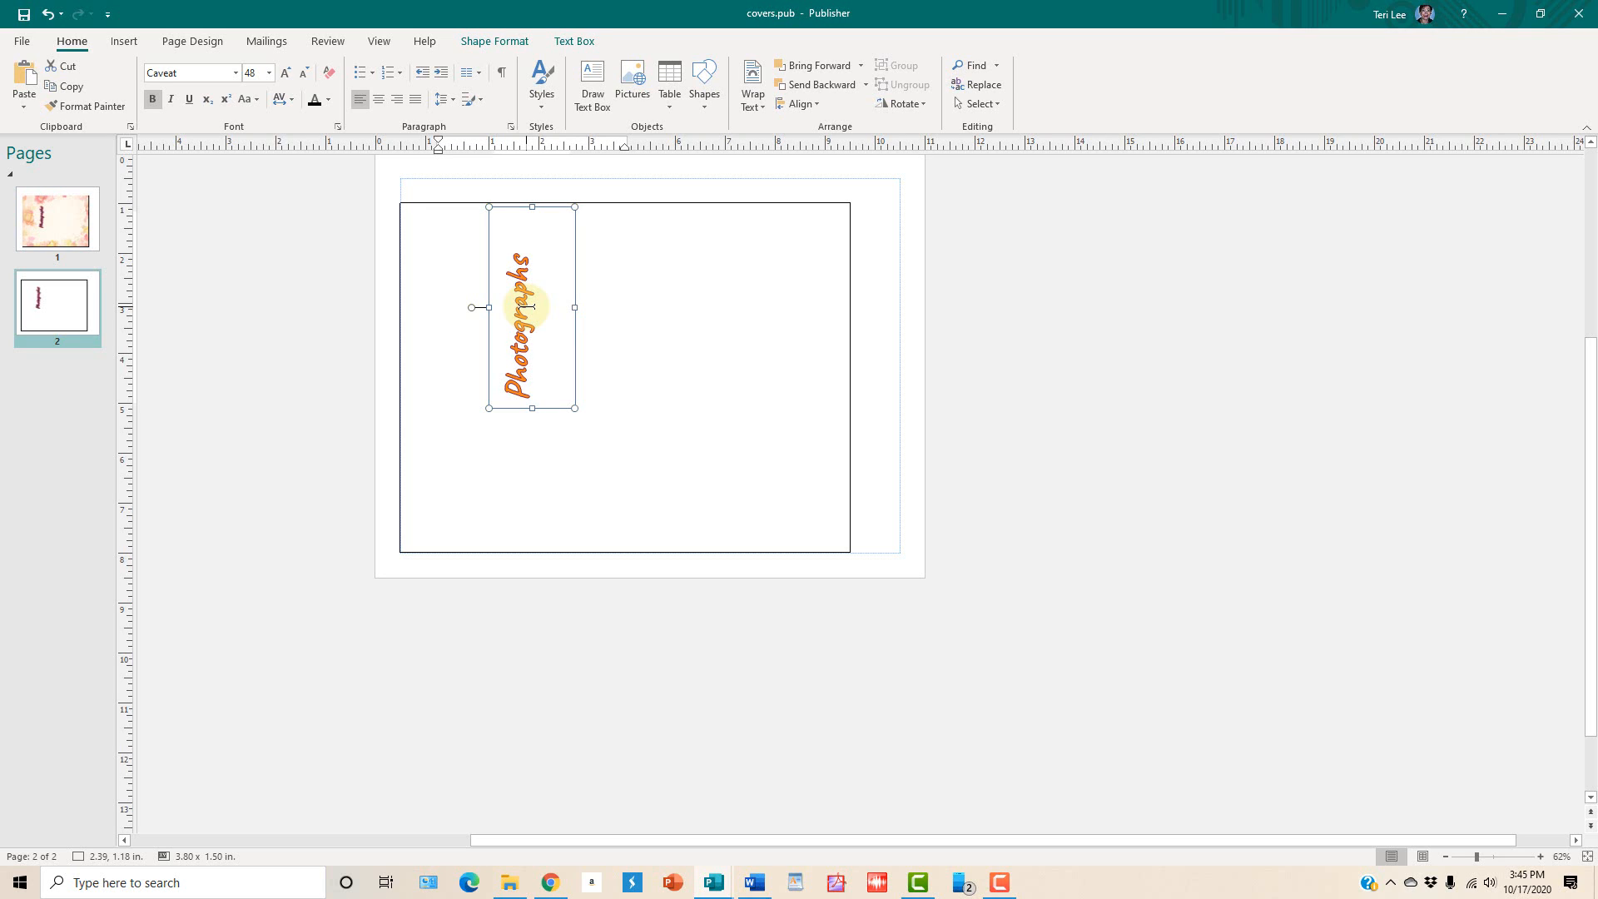
{"action": "left_click", "coordinate": [678, 392]}
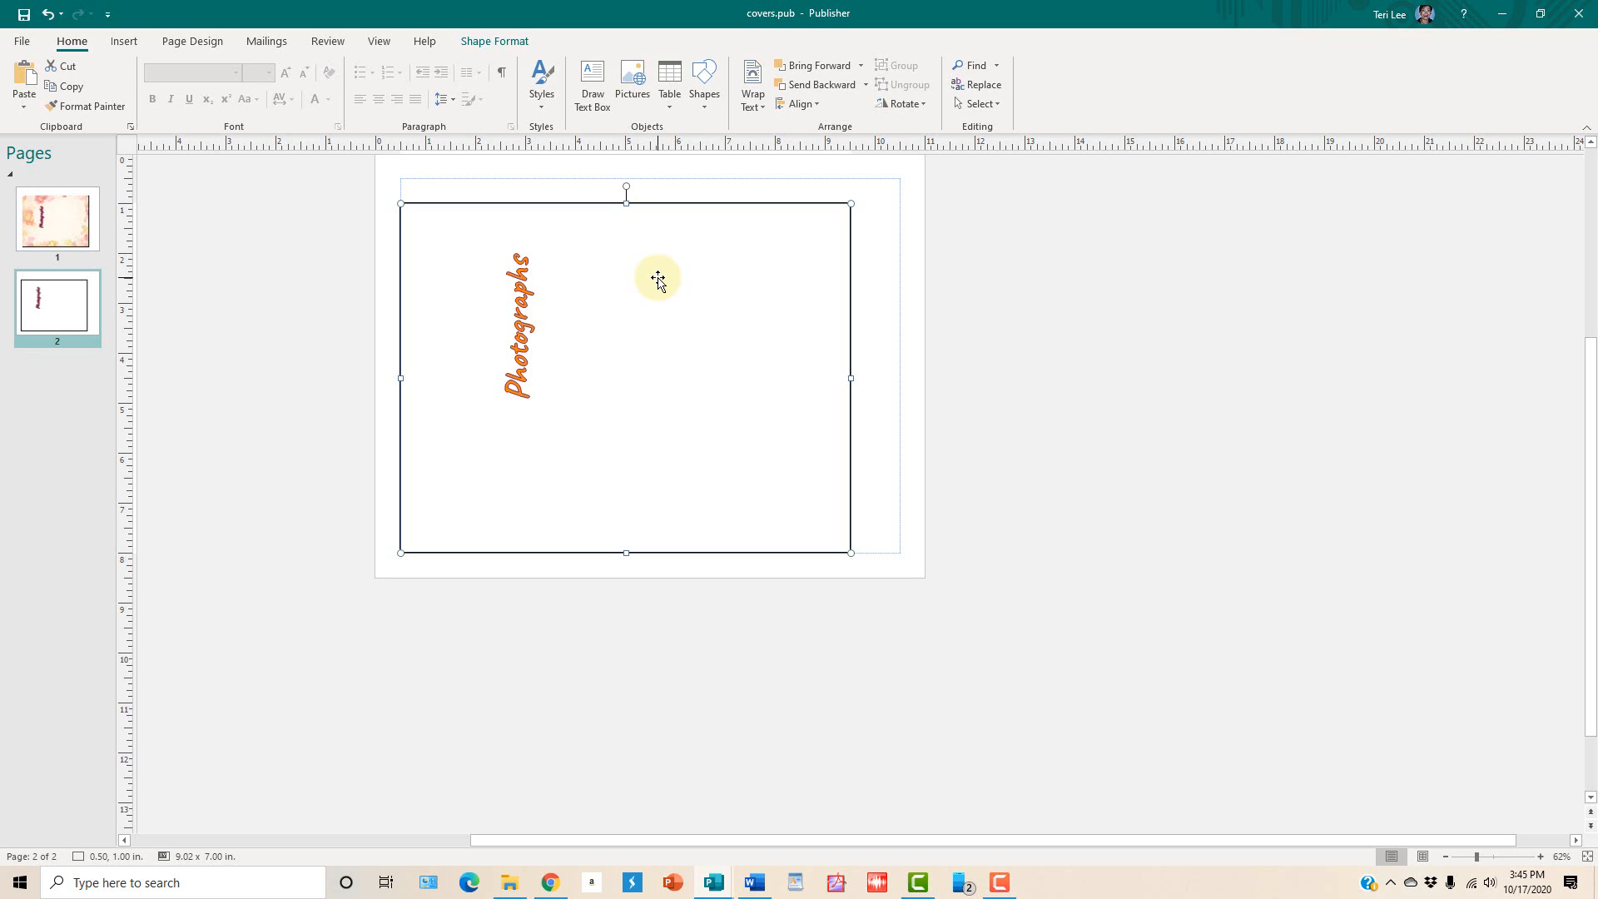
{"action": "left_click", "coordinate": [970, 326]}
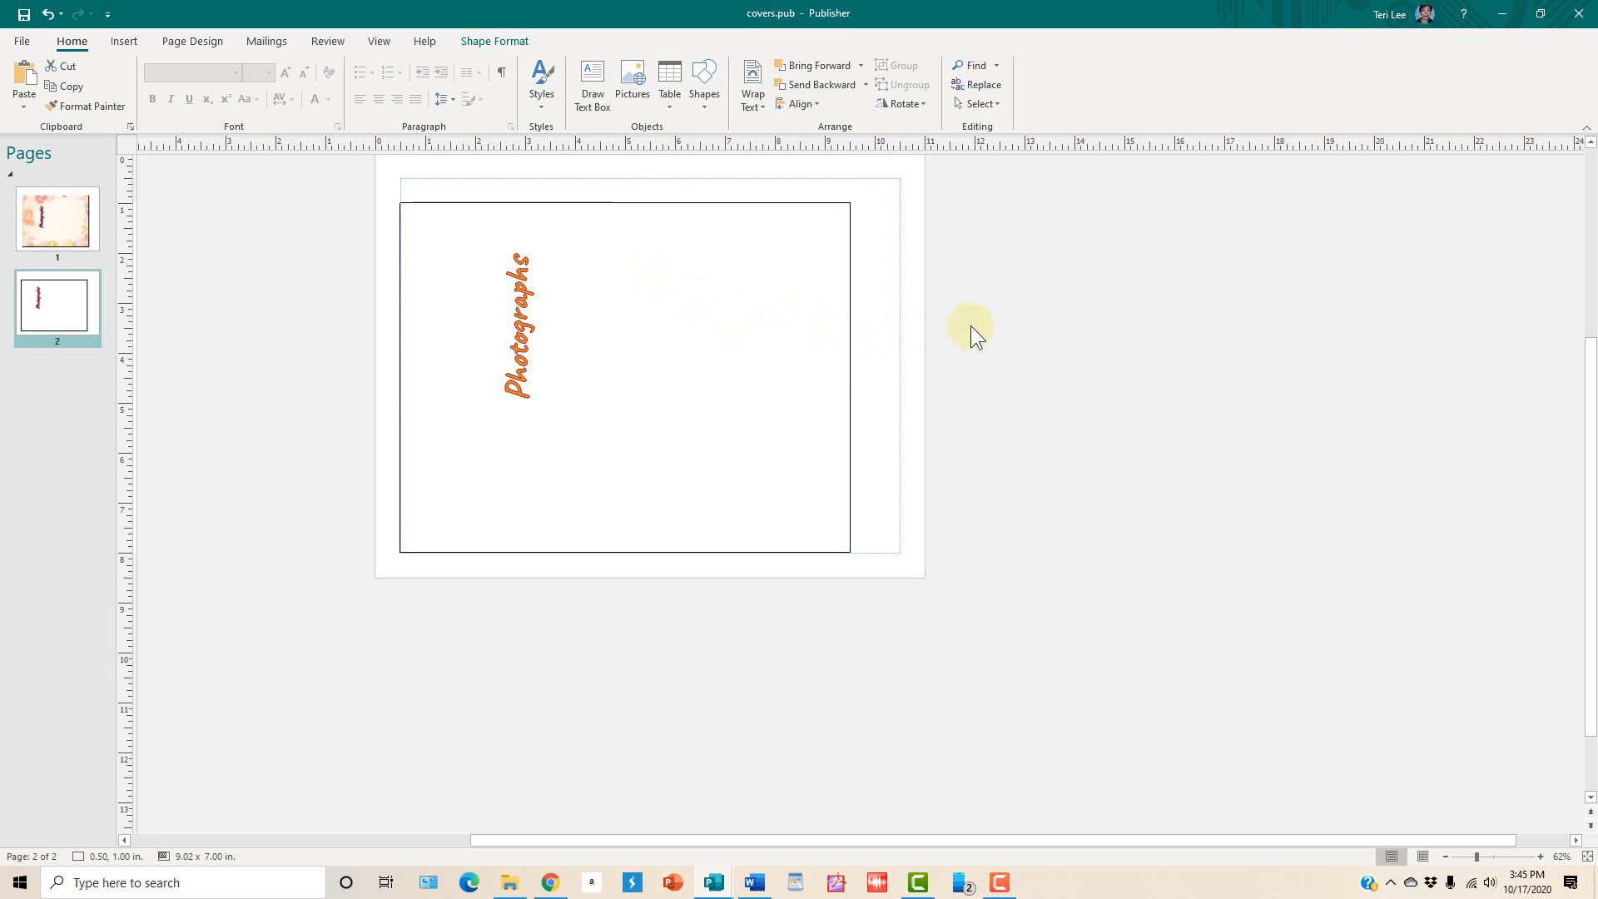
Step: Insert the picture garden Paper1 (18).jpg on page 2
{"action": "left_click", "coordinate": [116, 49]}
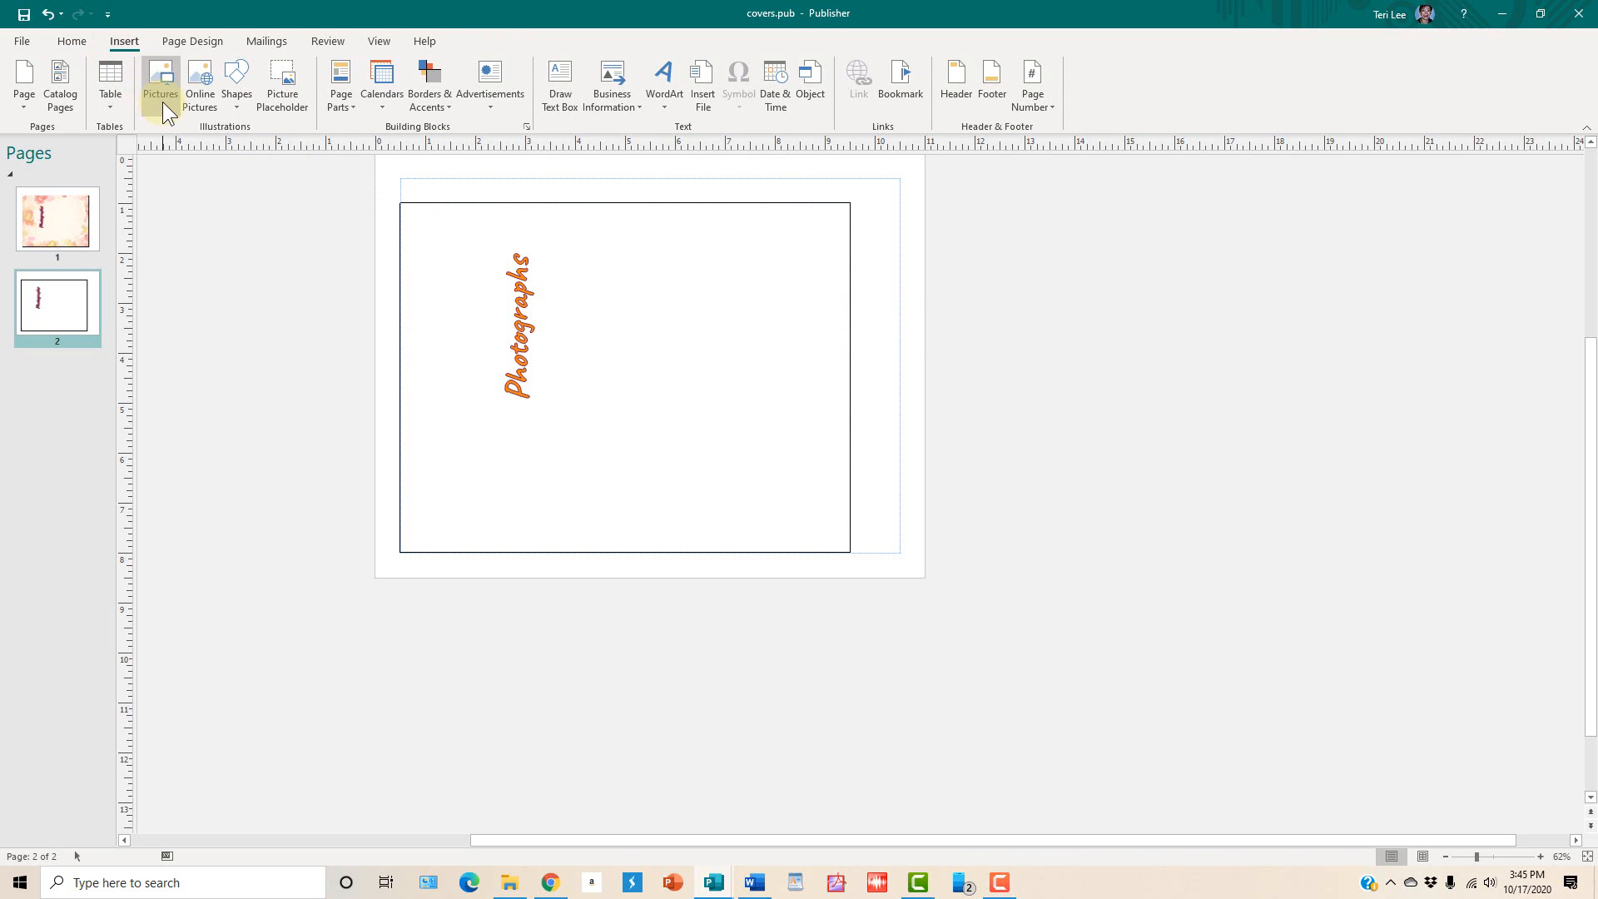
{"action": "left_click", "coordinate": [162, 101]}
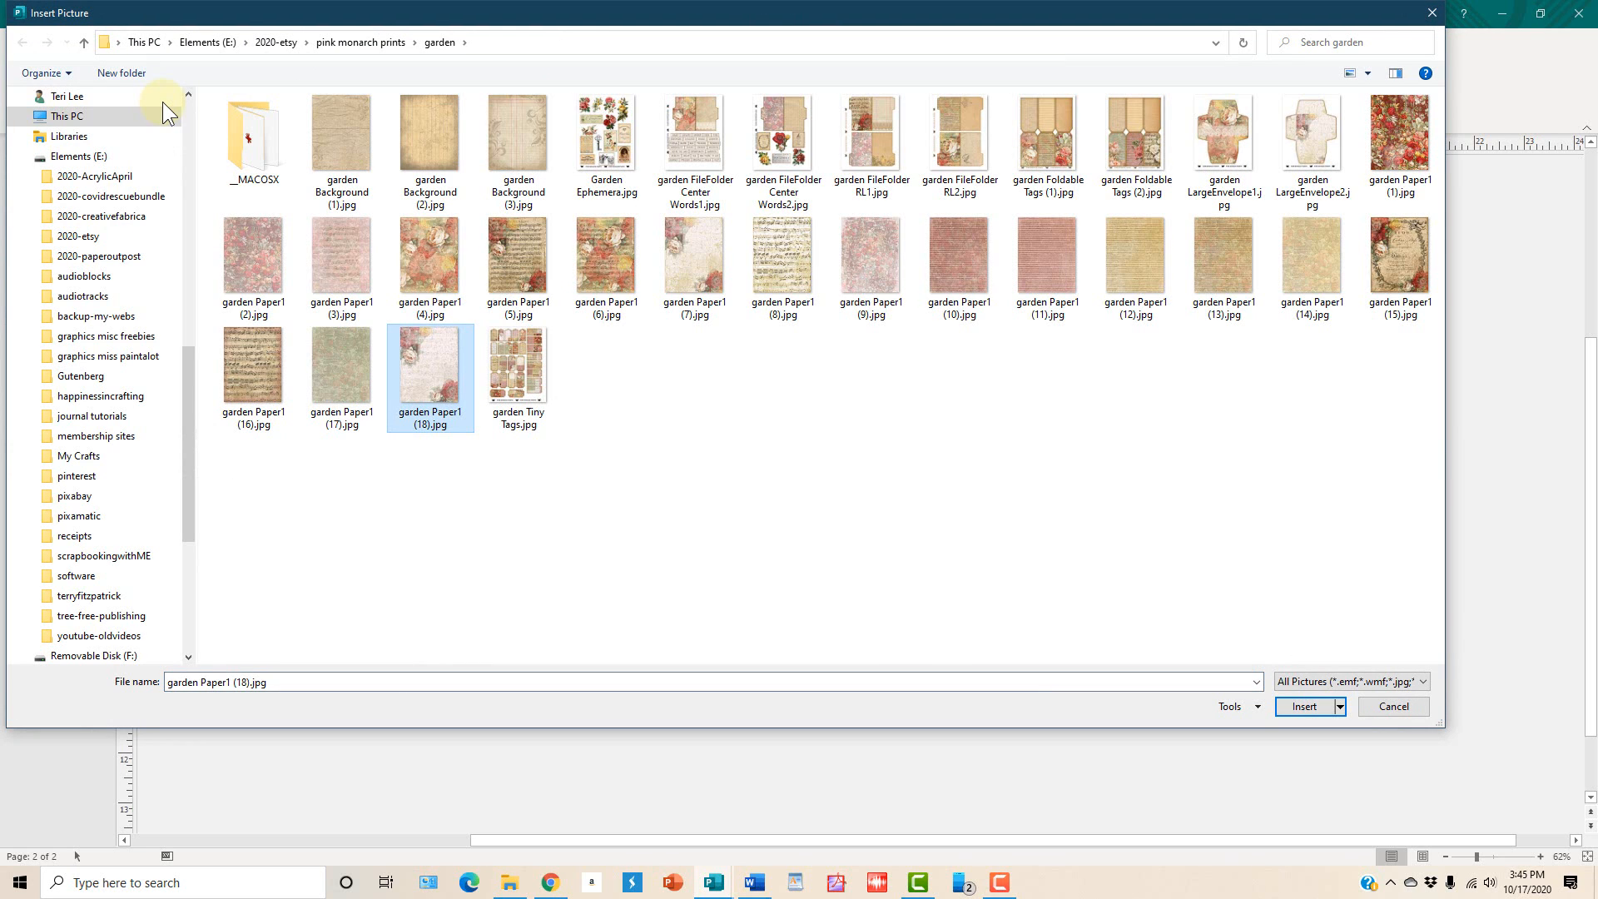
{"action": "left_click", "coordinate": [1303, 707]}
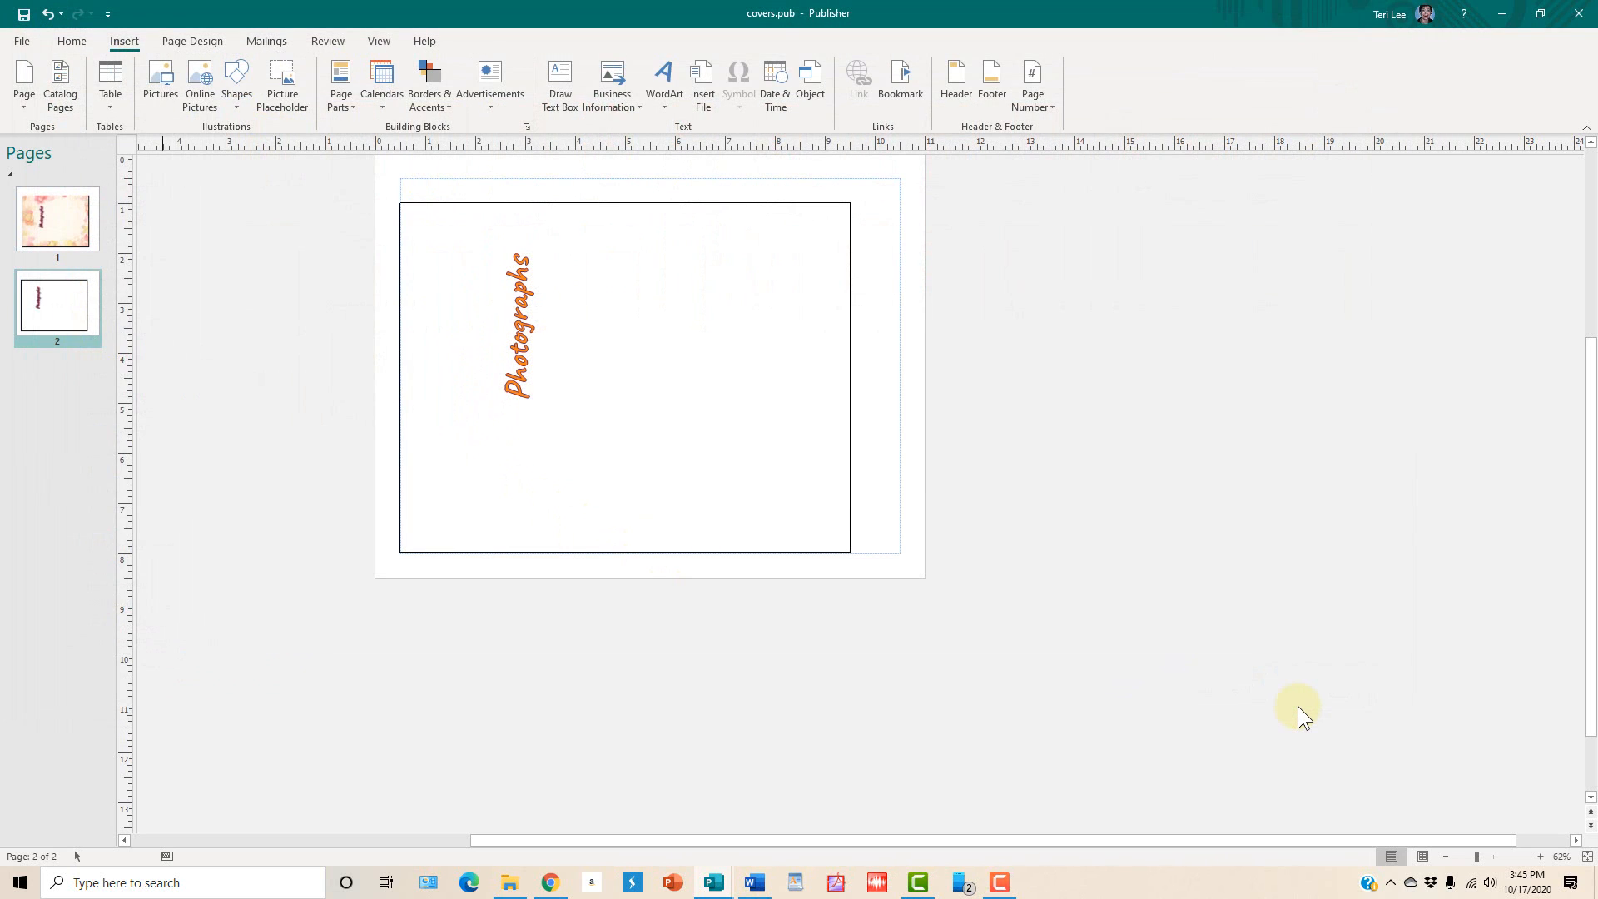
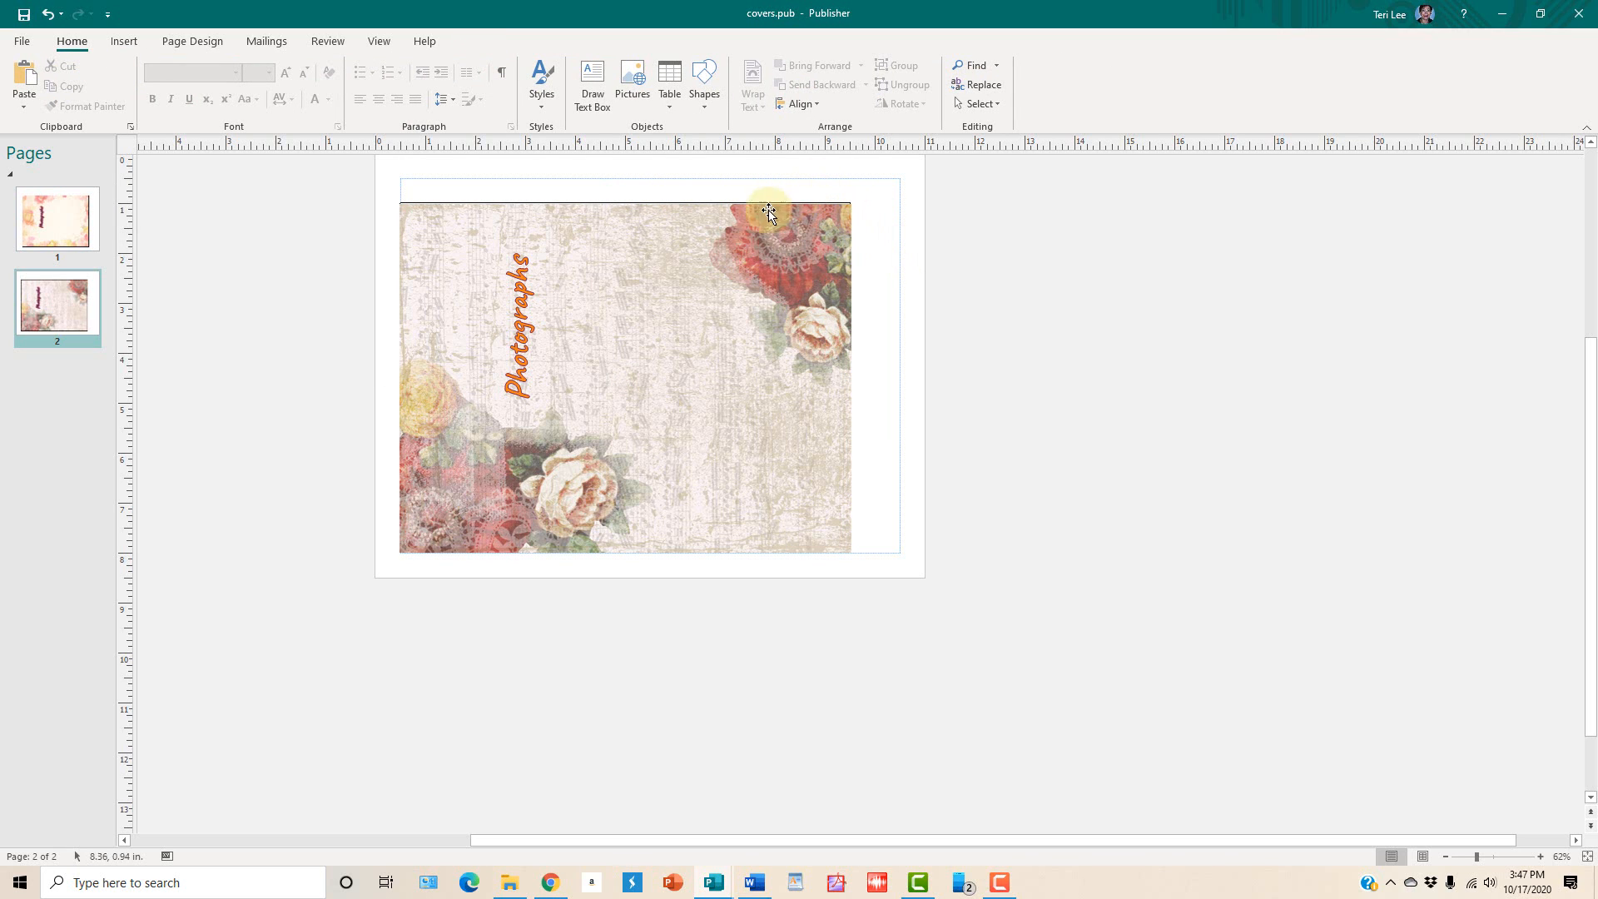
Step: Stretch the upper edge of the floral background picture to the cover rectangle's outline, making the picture 7.02 in wide
{"action": "left_click", "coordinate": [726, 215]}
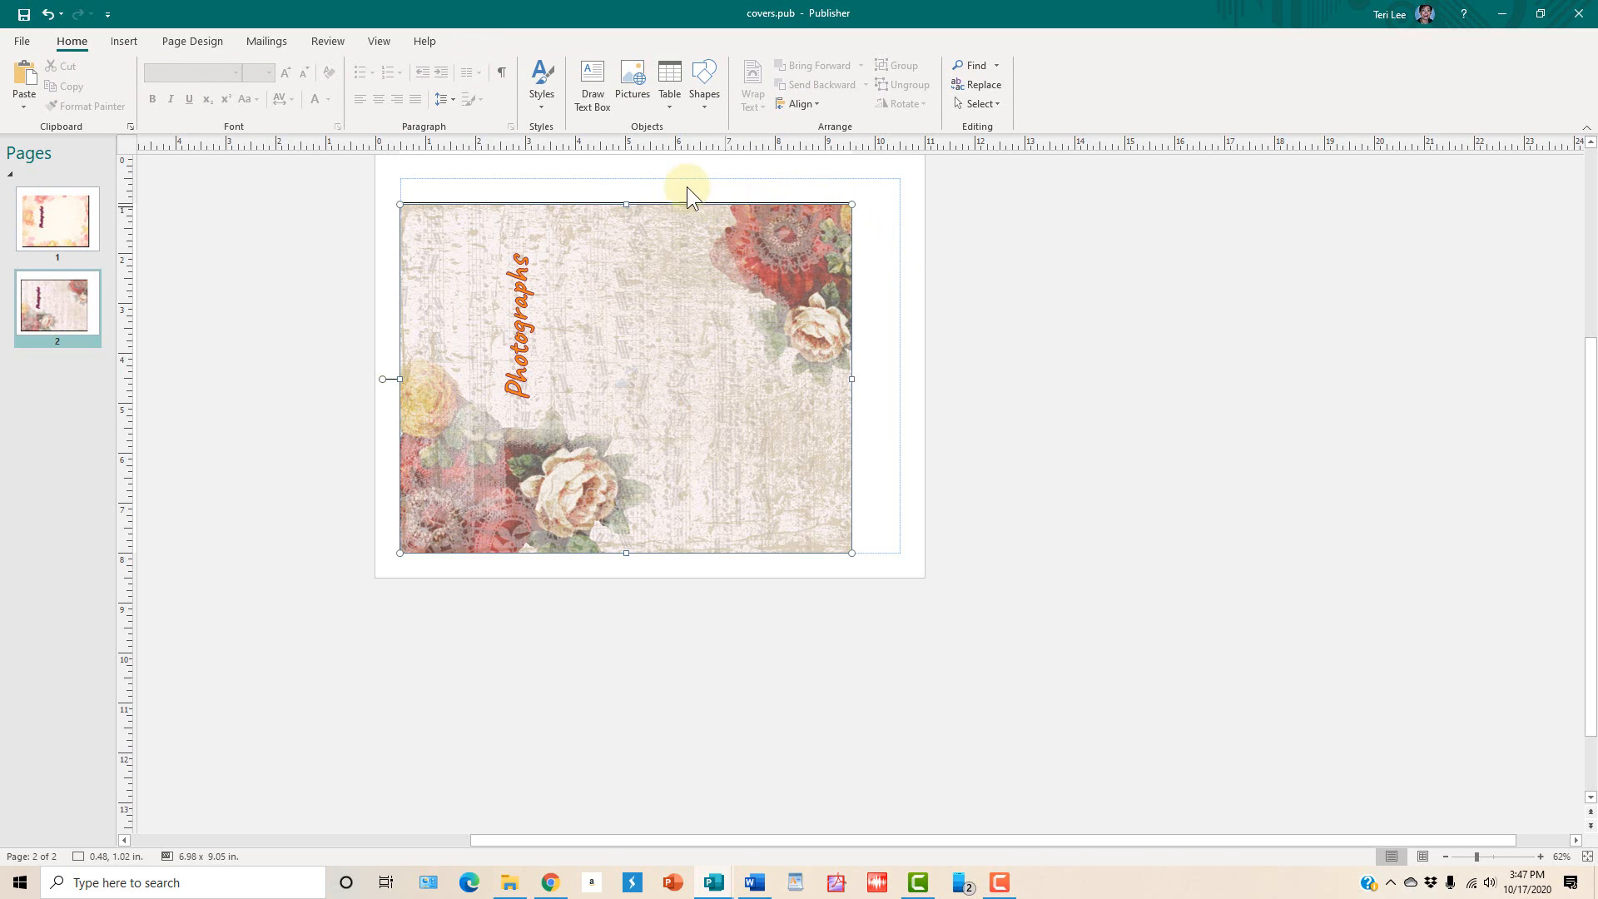
{"action": "left_click_drag", "start_coordinate": [628, 201], "coordinate": [629, 199]}
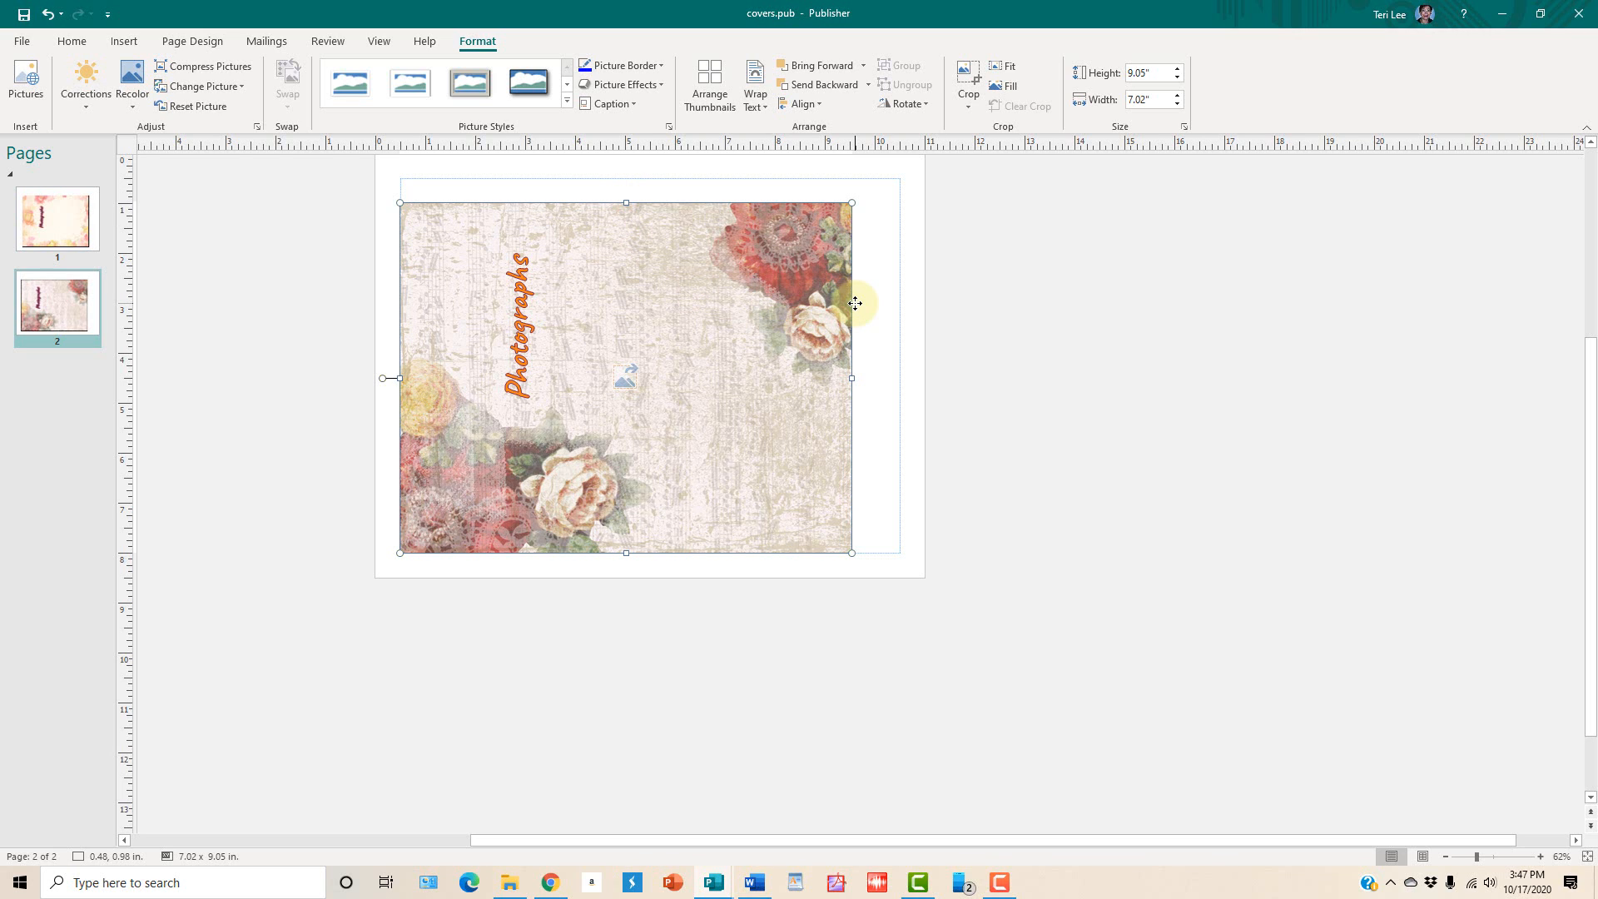
{"action": "left_click", "coordinate": [882, 336]}
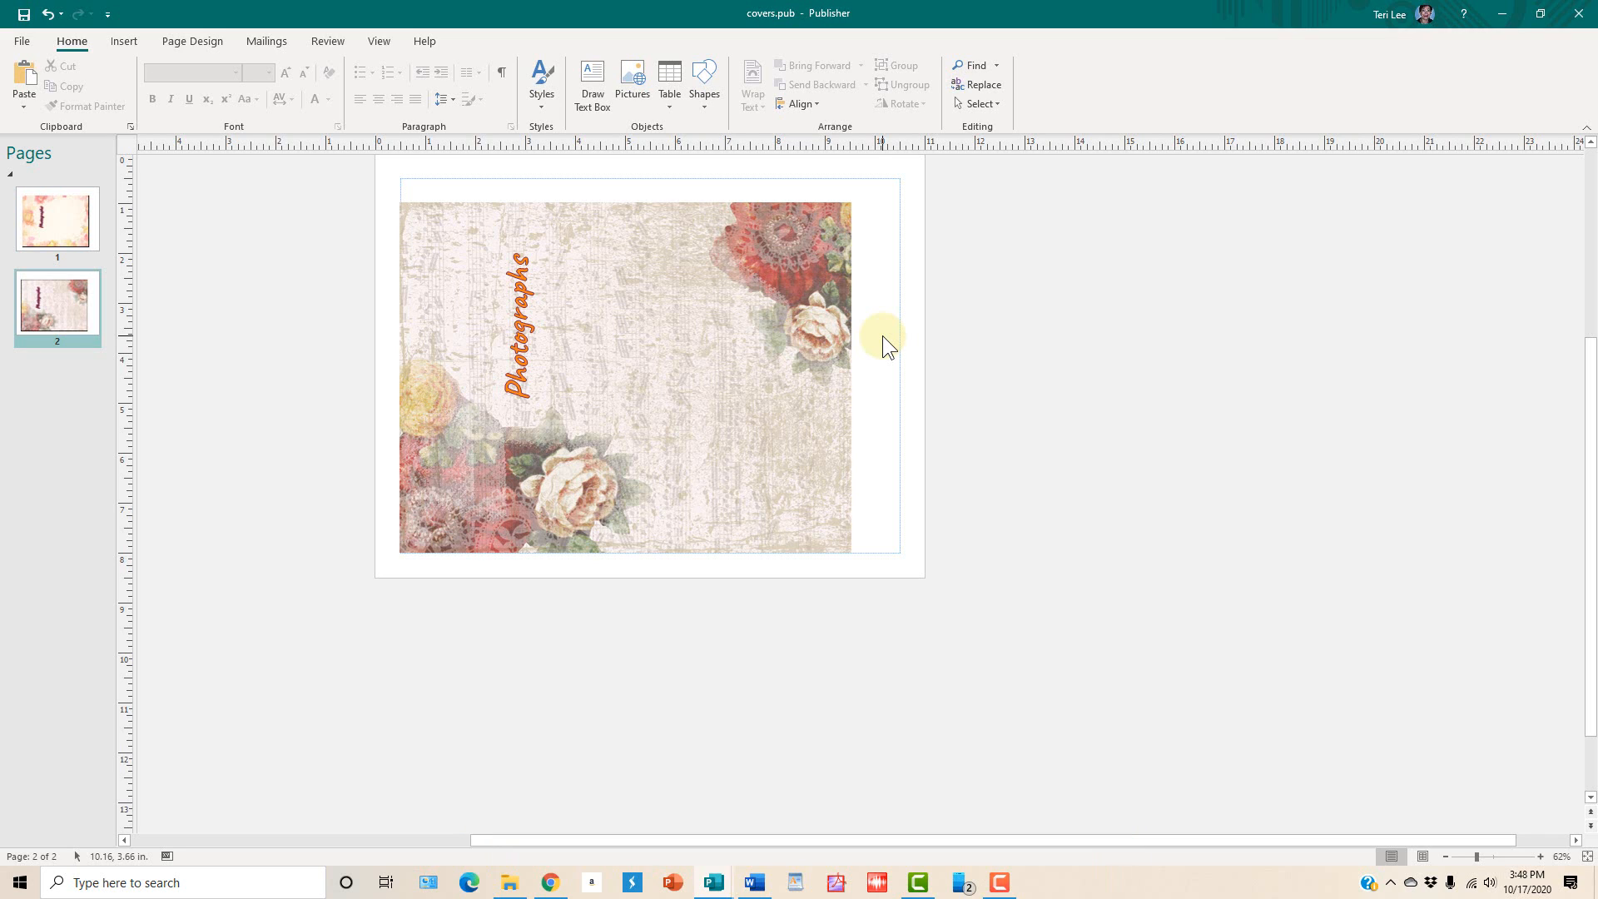
Step: Delete the floral background picture from page 2
{"action": "left_click", "coordinate": [661, 415]}
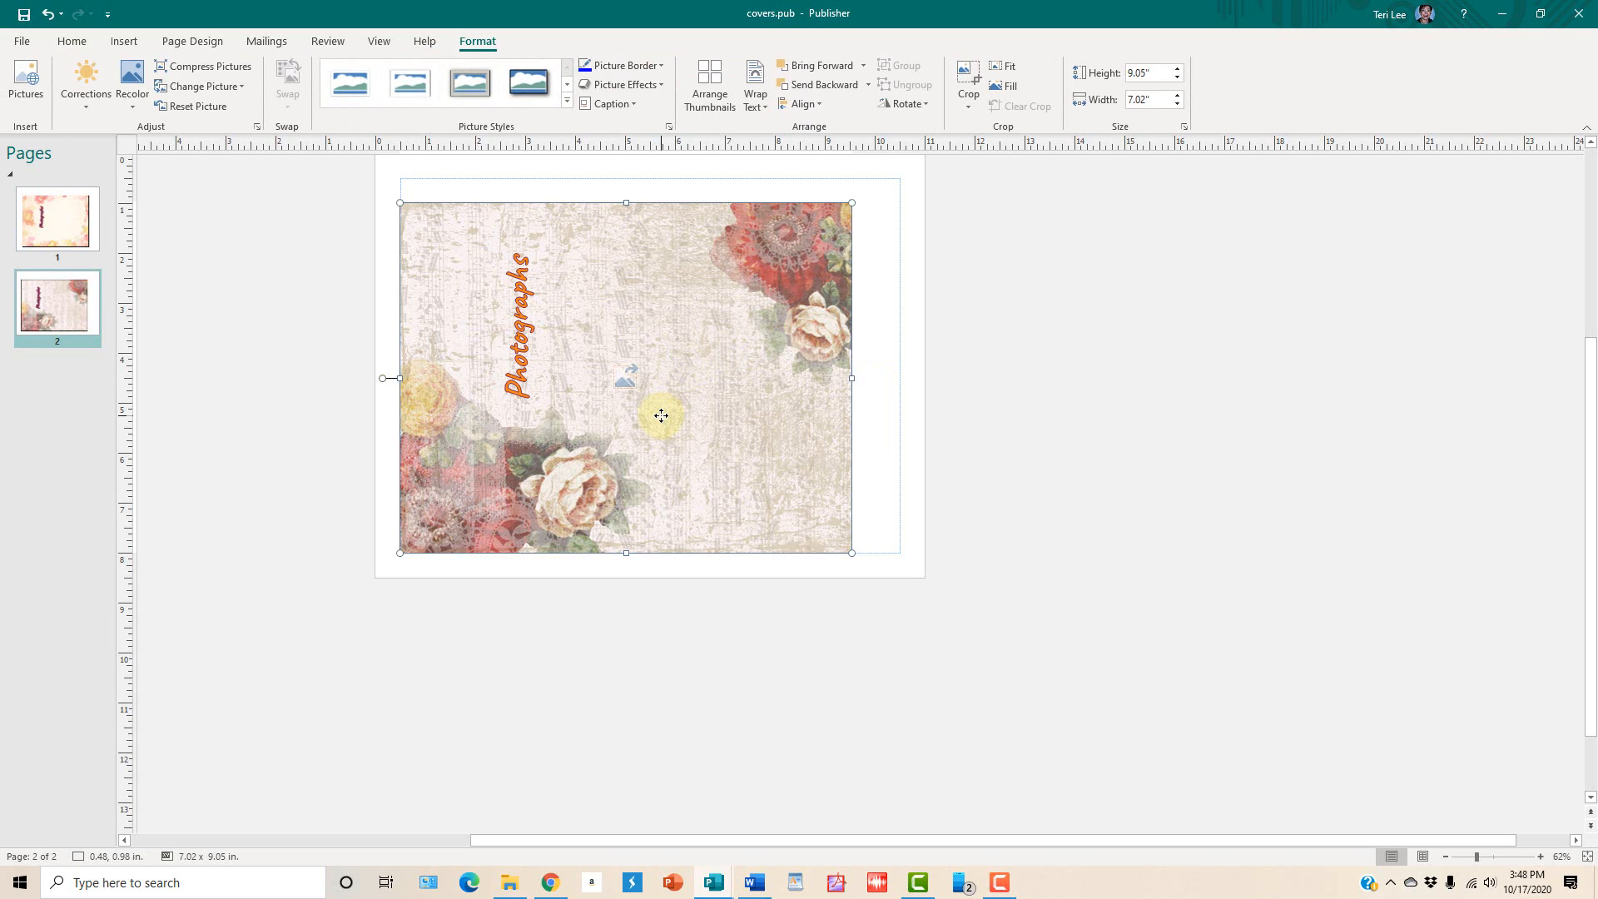
{"action": "key", "text": "Delete"}
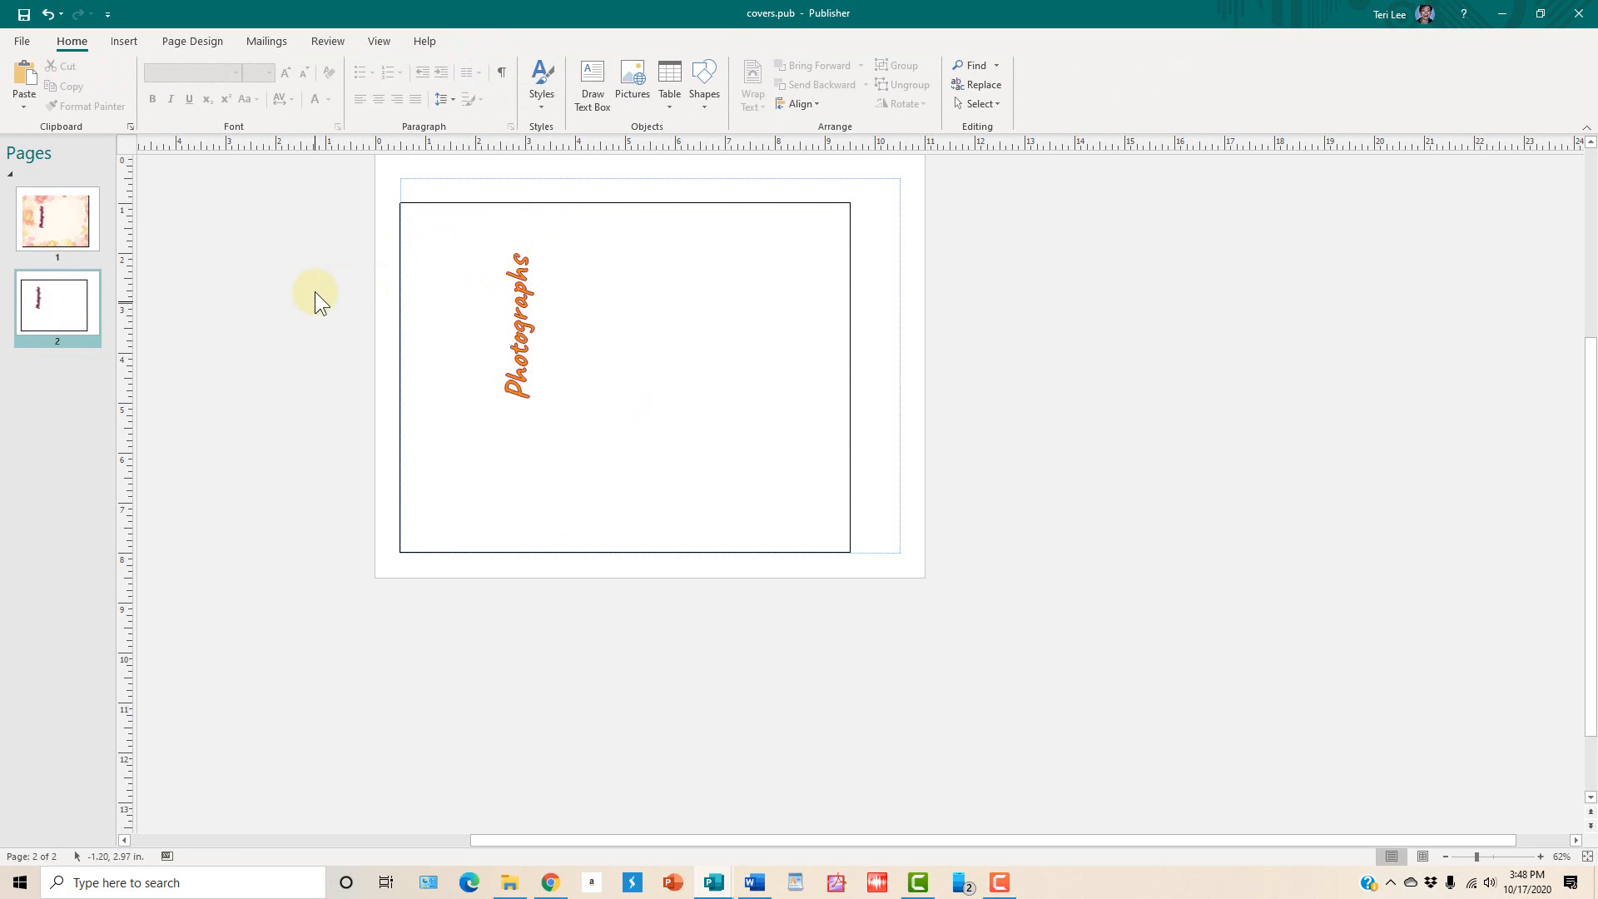
Step: Start inserting a picture on page 2 and browse to the 00all folder inside 2020-etsy > journalpaperie
{"action": "left_click", "coordinate": [117, 42]}
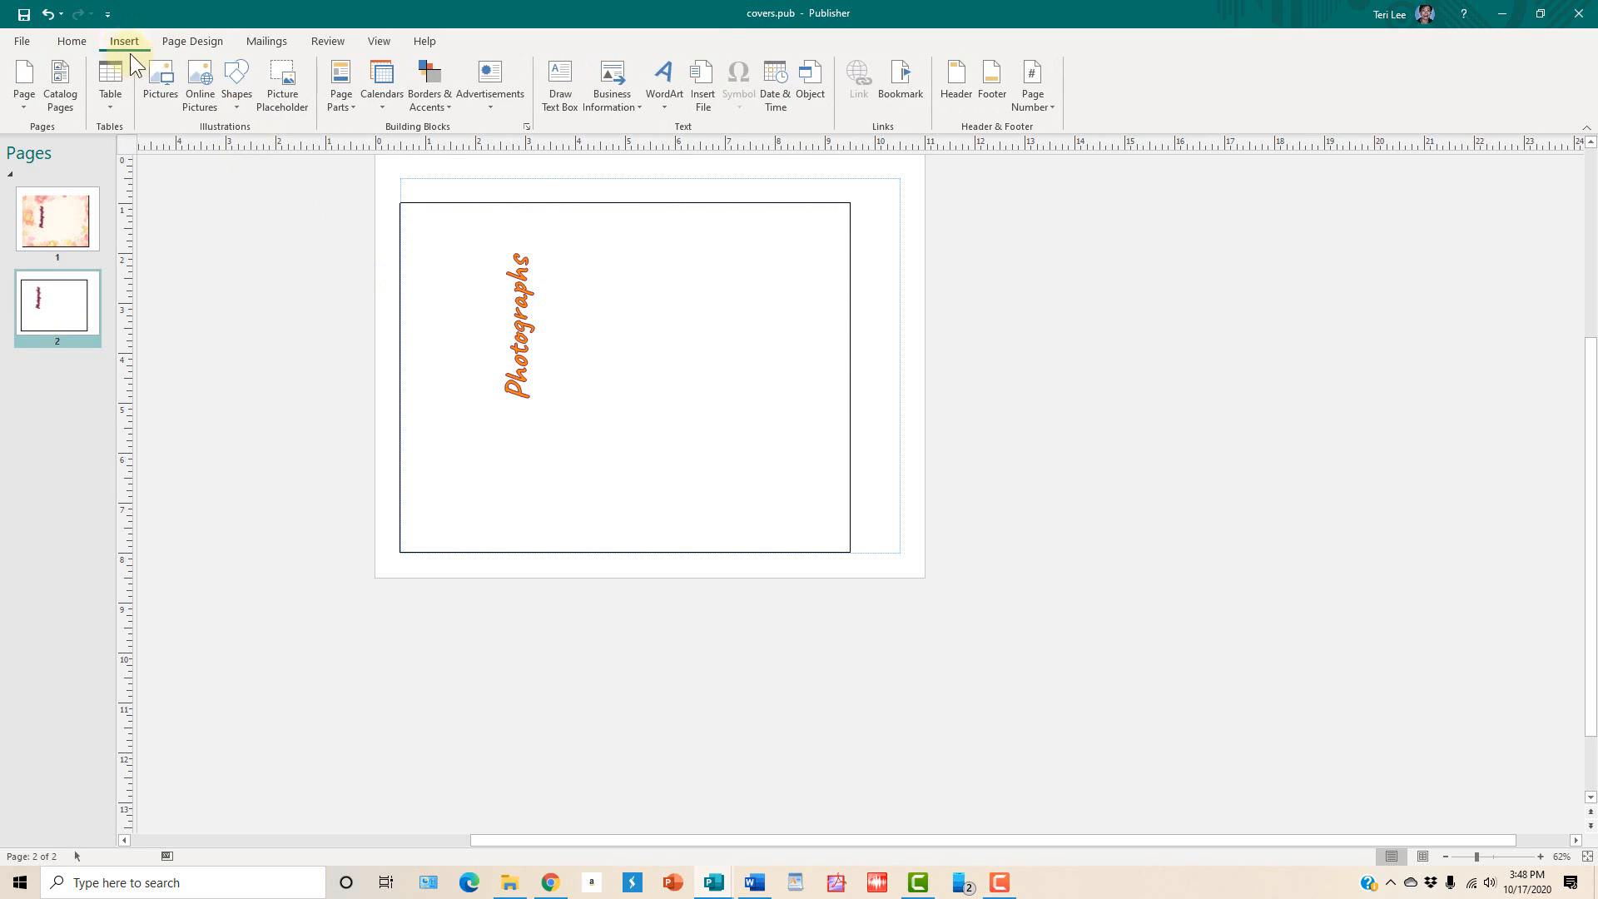
{"action": "left_click", "coordinate": [169, 86]}
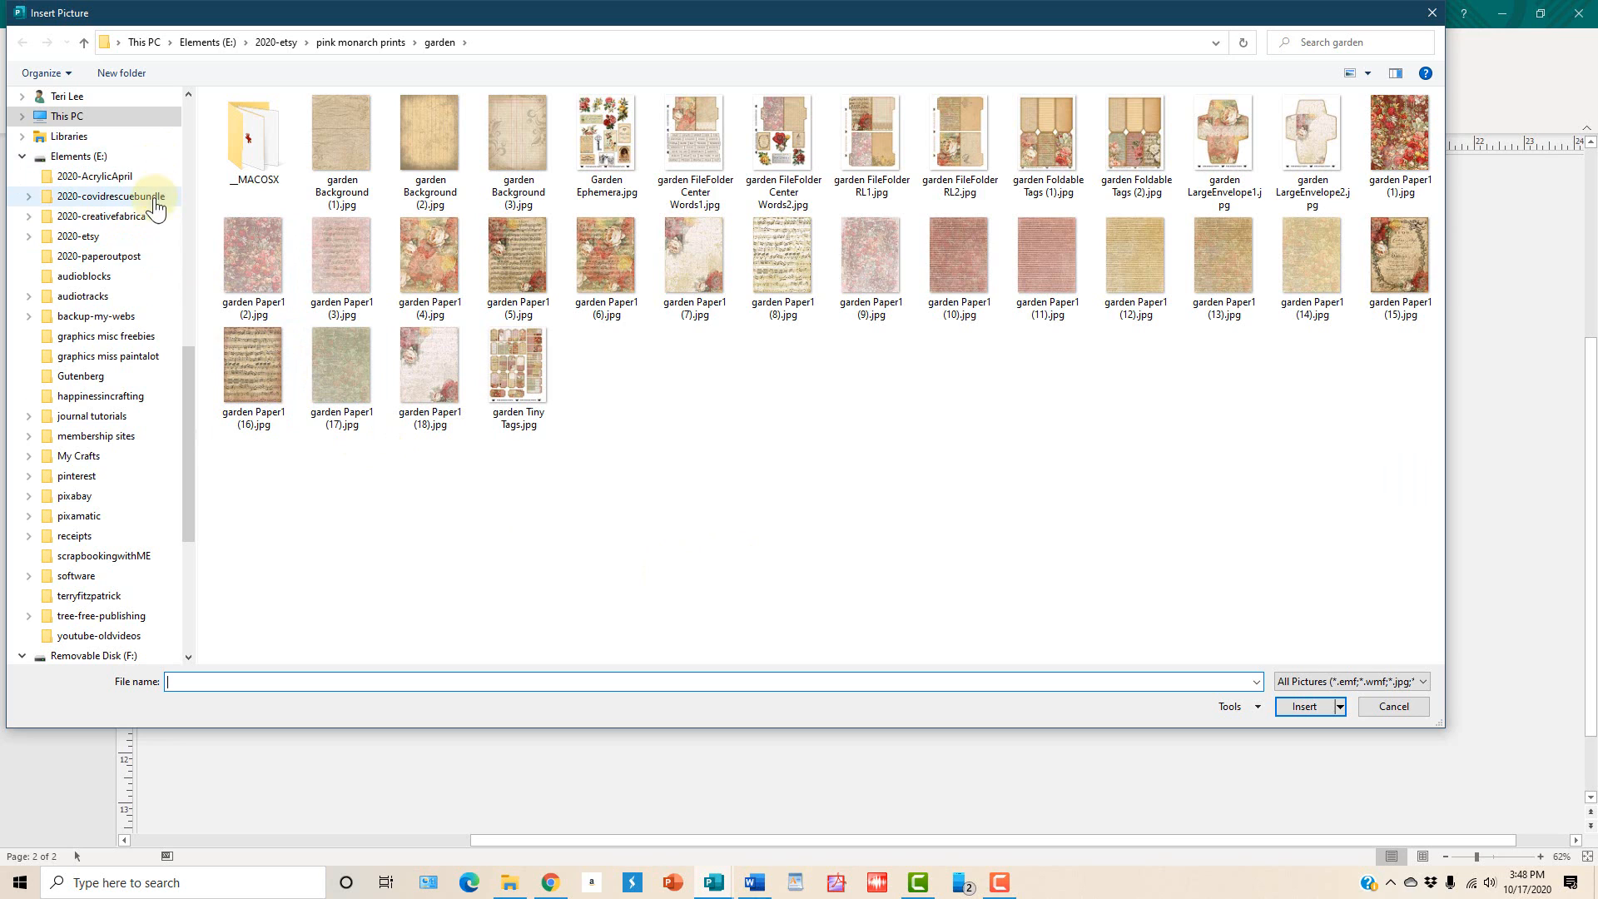
{"action": "left_click", "coordinate": [168, 237]}
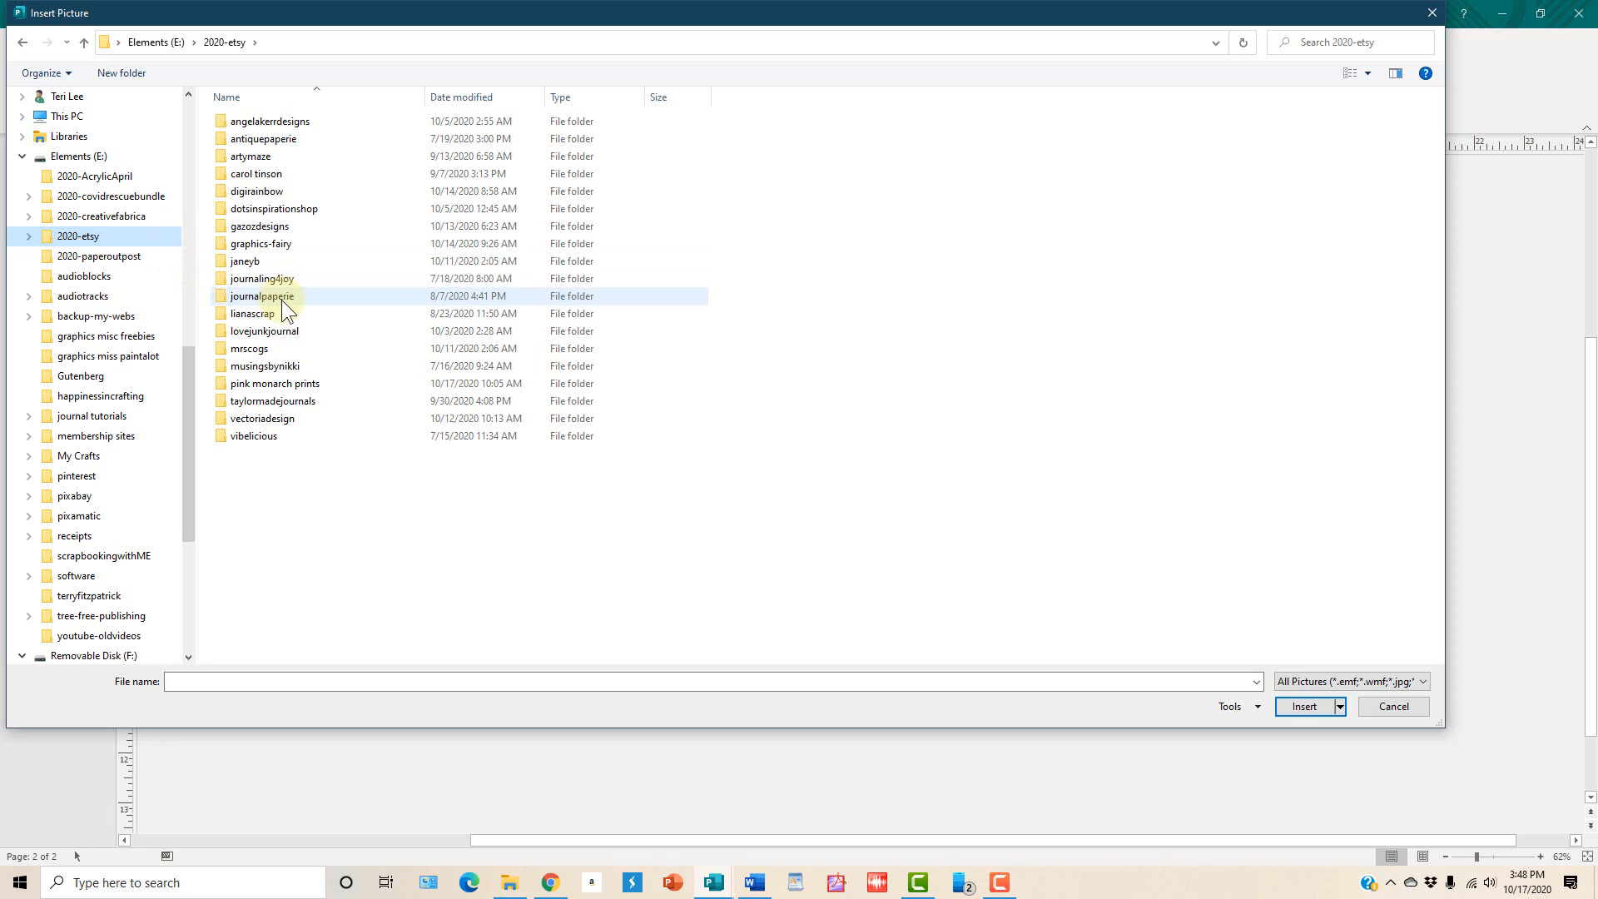
{"action": "double_click", "coordinate": [281, 300]}
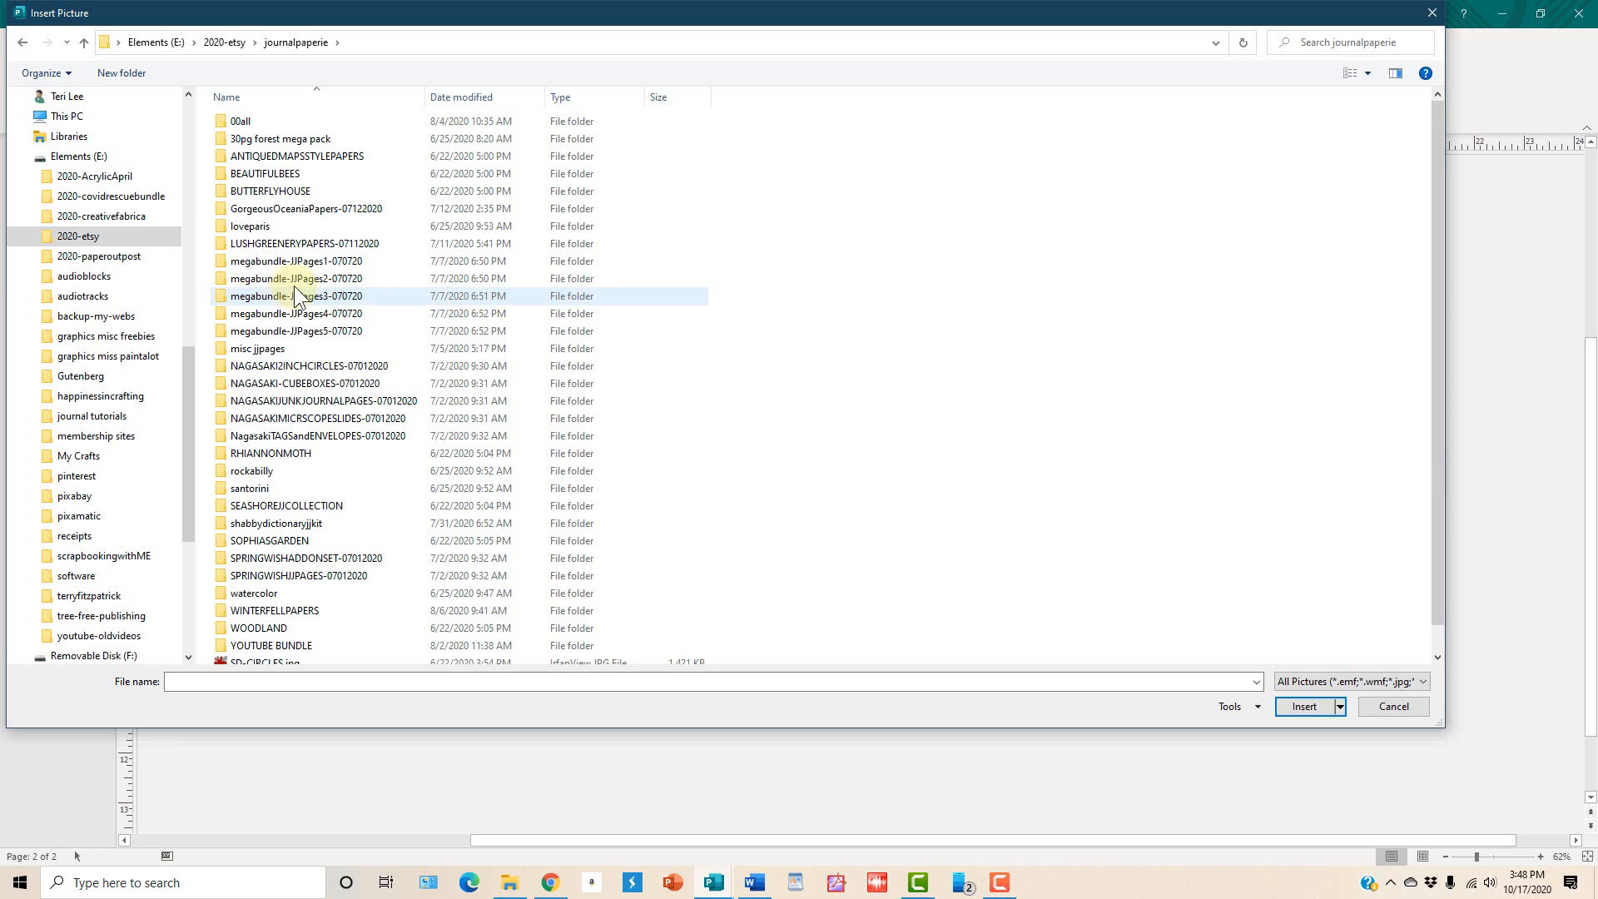
{"action": "double_click", "coordinate": [347, 136]}
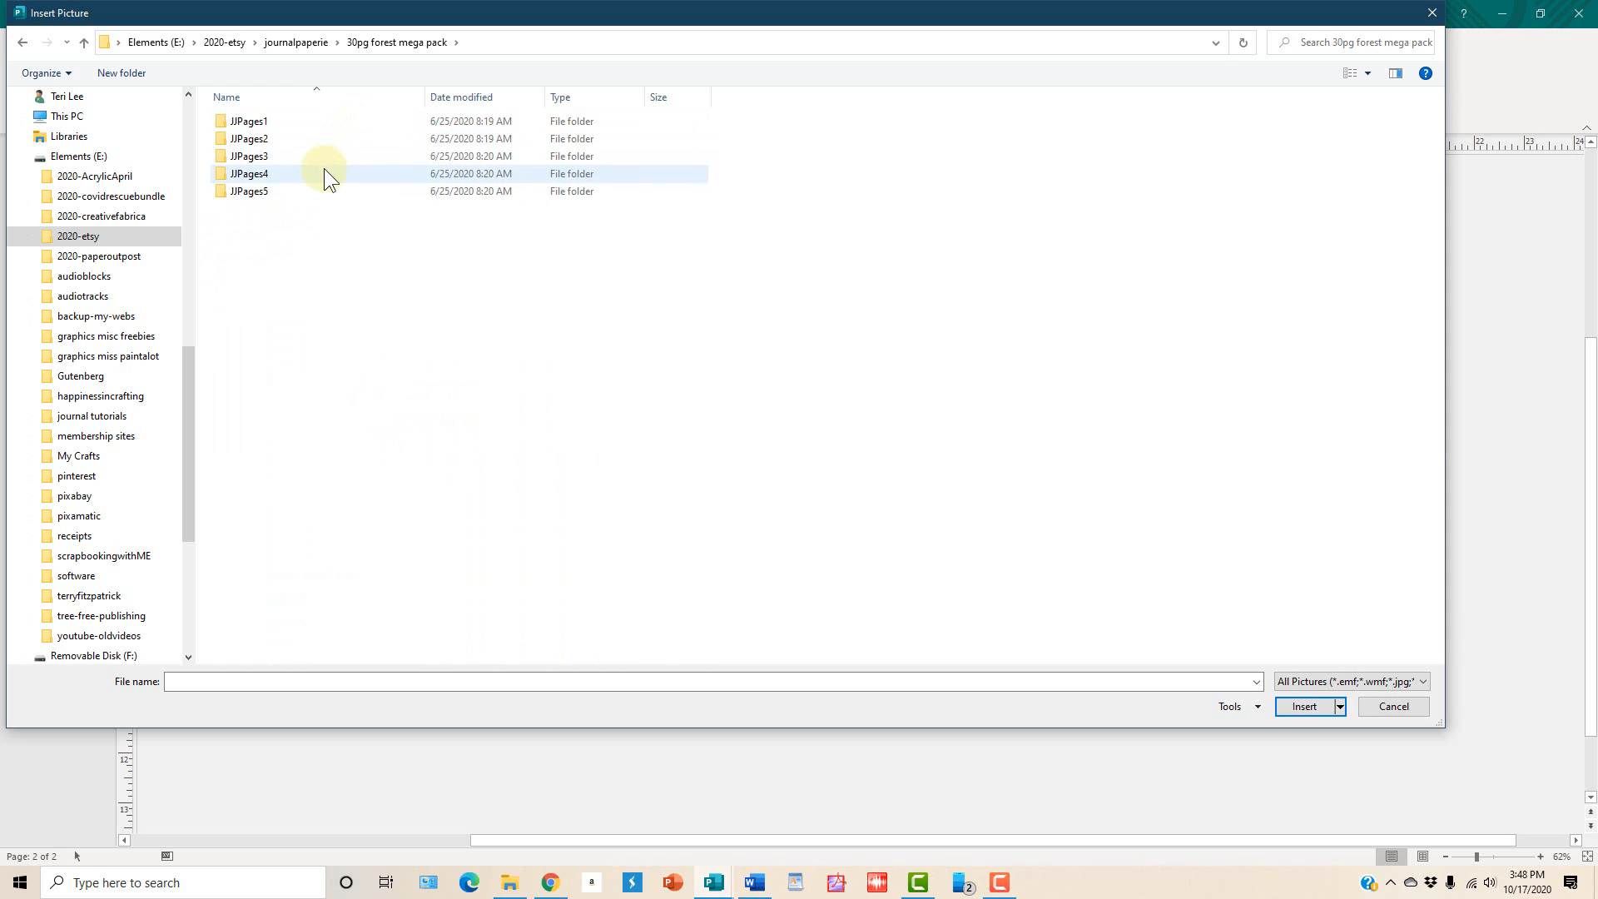
{"action": "key", "text": "alt+Left"}
{"action": "left_click", "coordinate": [342, 120]}
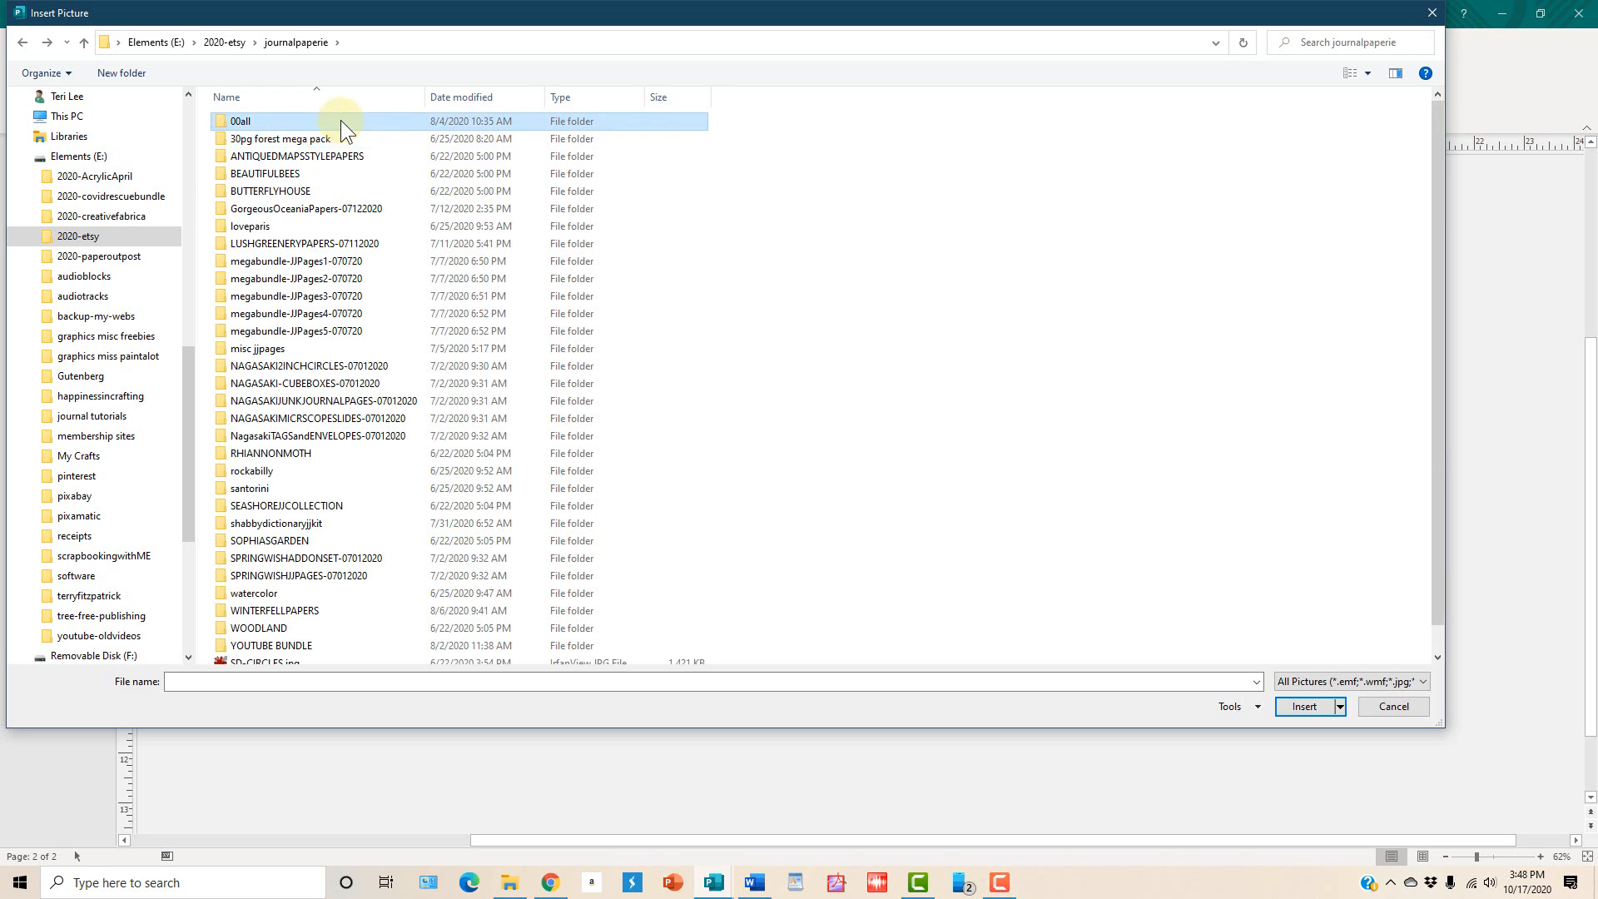
{"action": "double_click", "coordinate": [341, 120]}
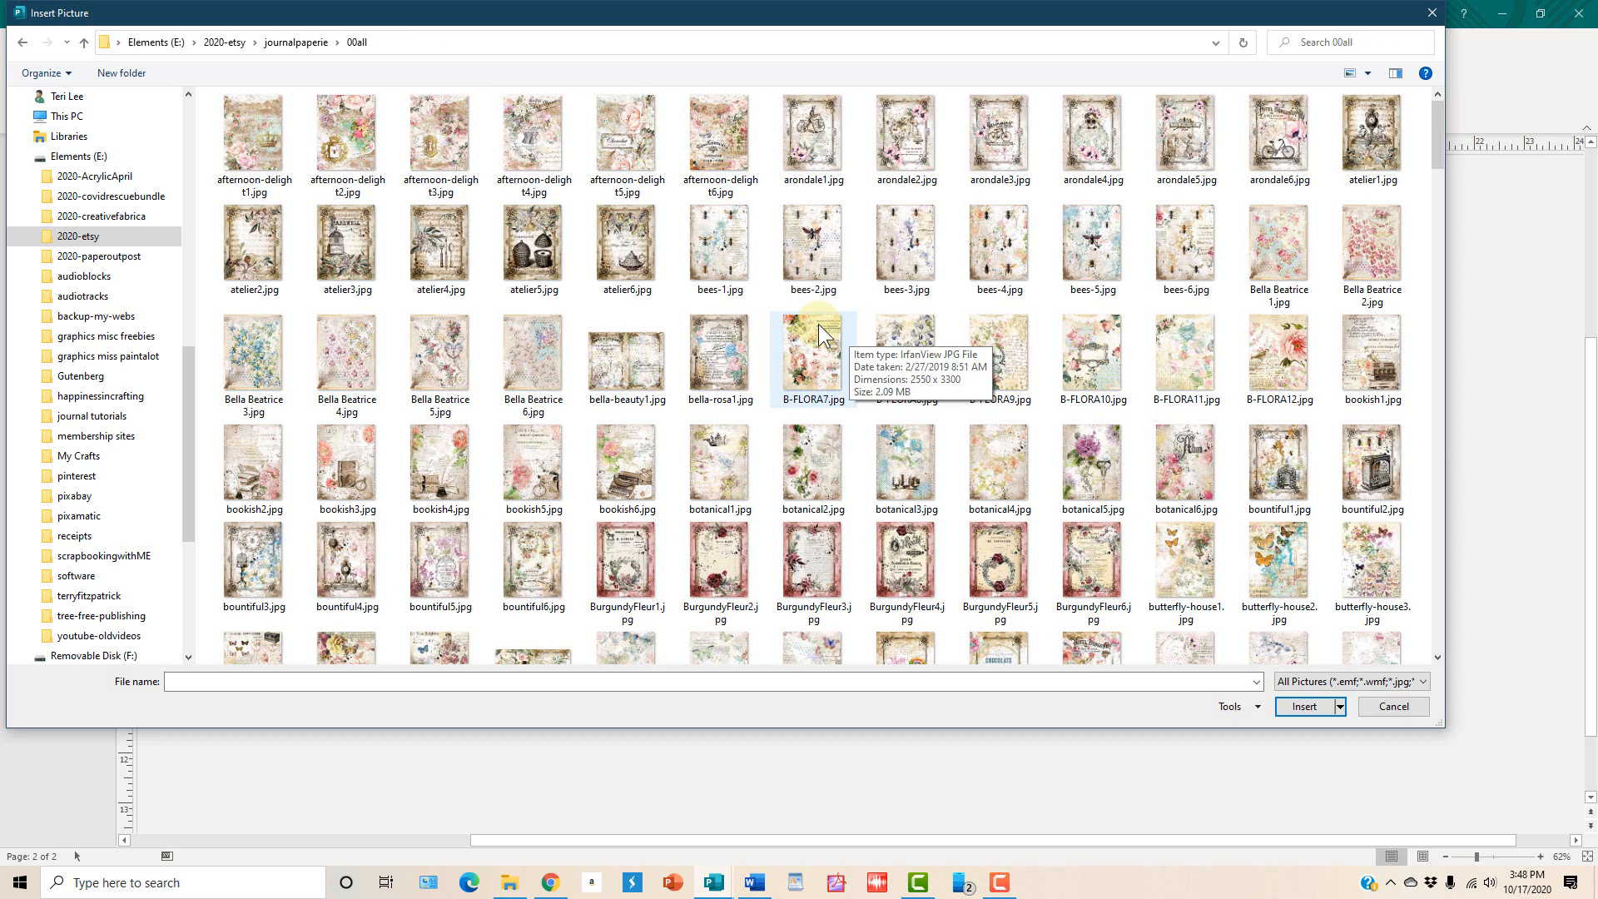
Step: Find map-antiqued2.jpg in the 00all folder and insert it on page 2
{"action": "scroll", "coordinate": [817, 323], "scroll_direction": "down", "scroll_amount": 10}
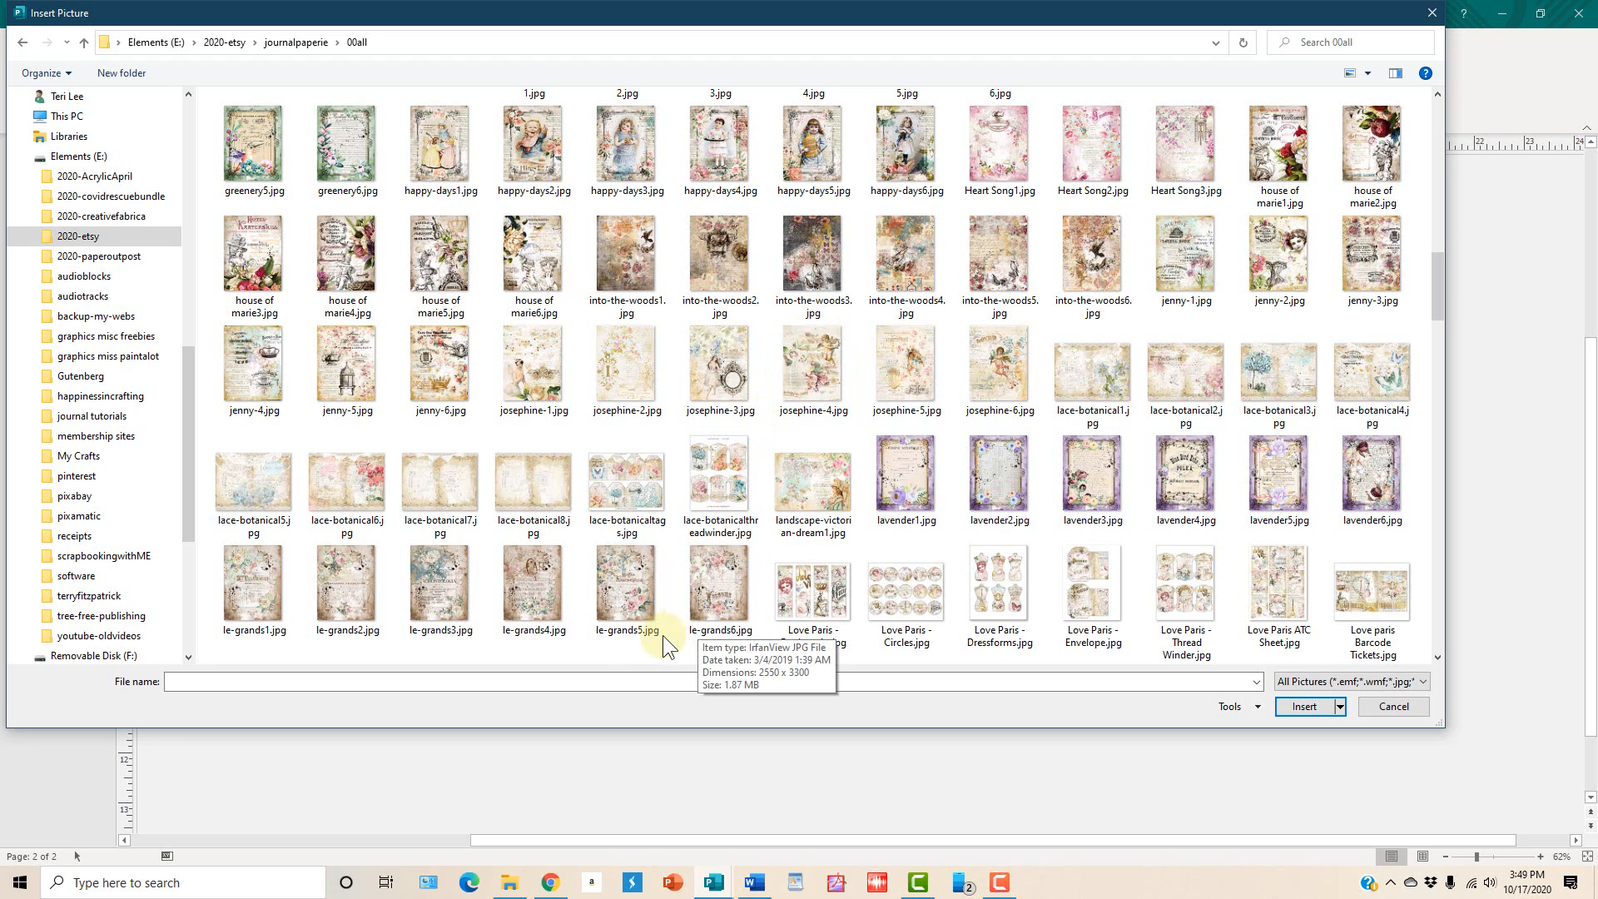
{"action": "scroll", "coordinate": [596, 636], "scroll_direction": "down", "scroll_amount": 3}
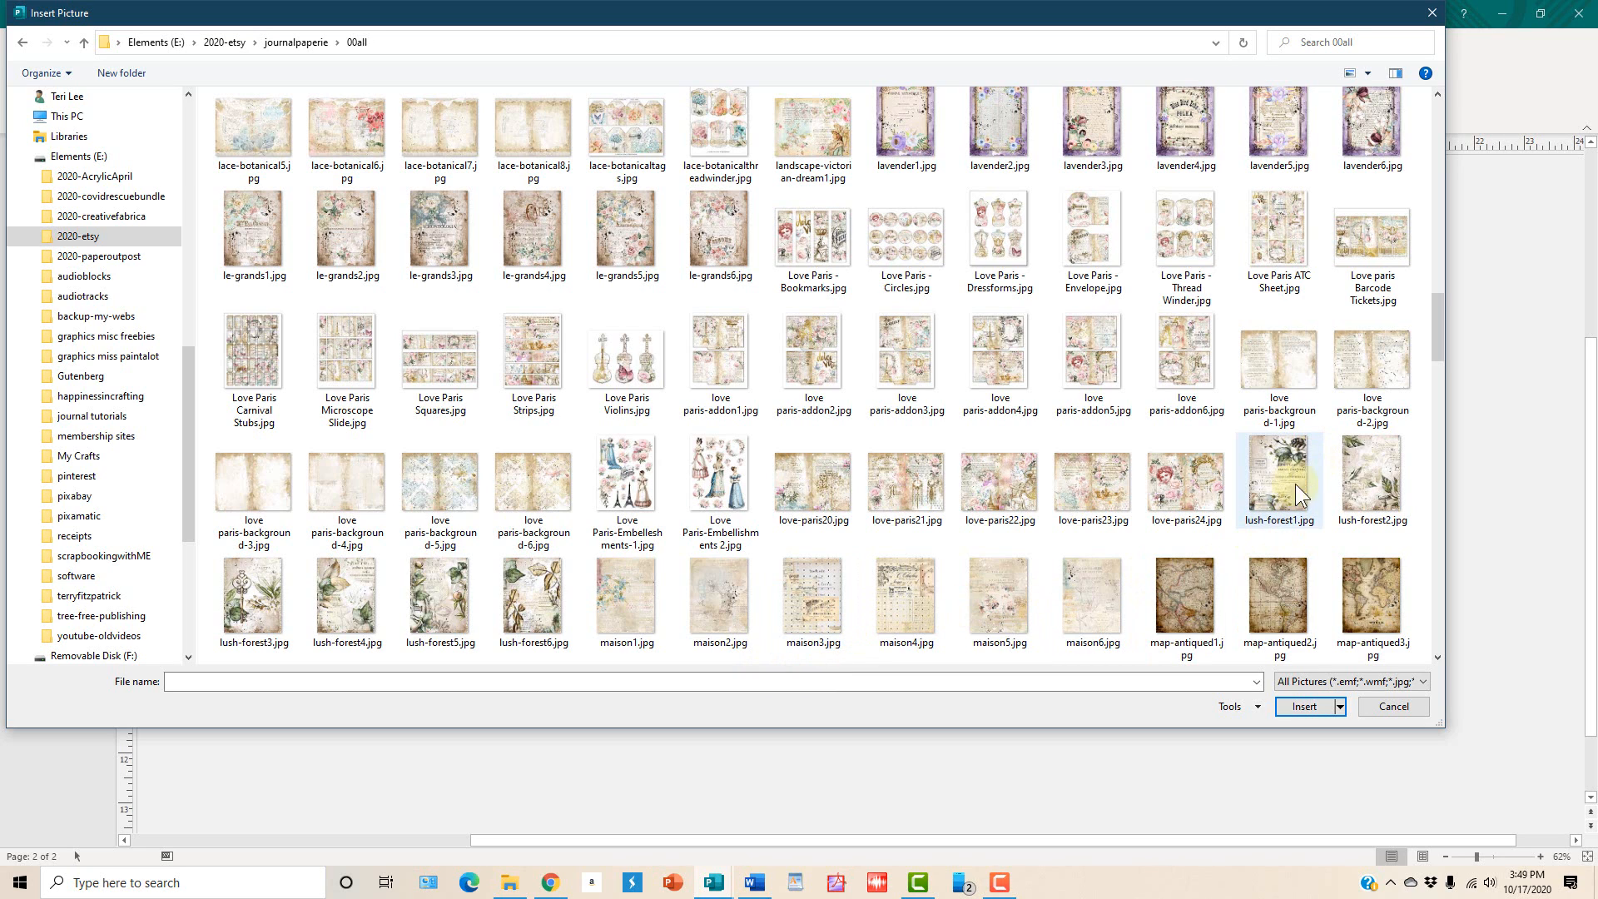
{"action": "left_click", "coordinate": [1290, 498]}
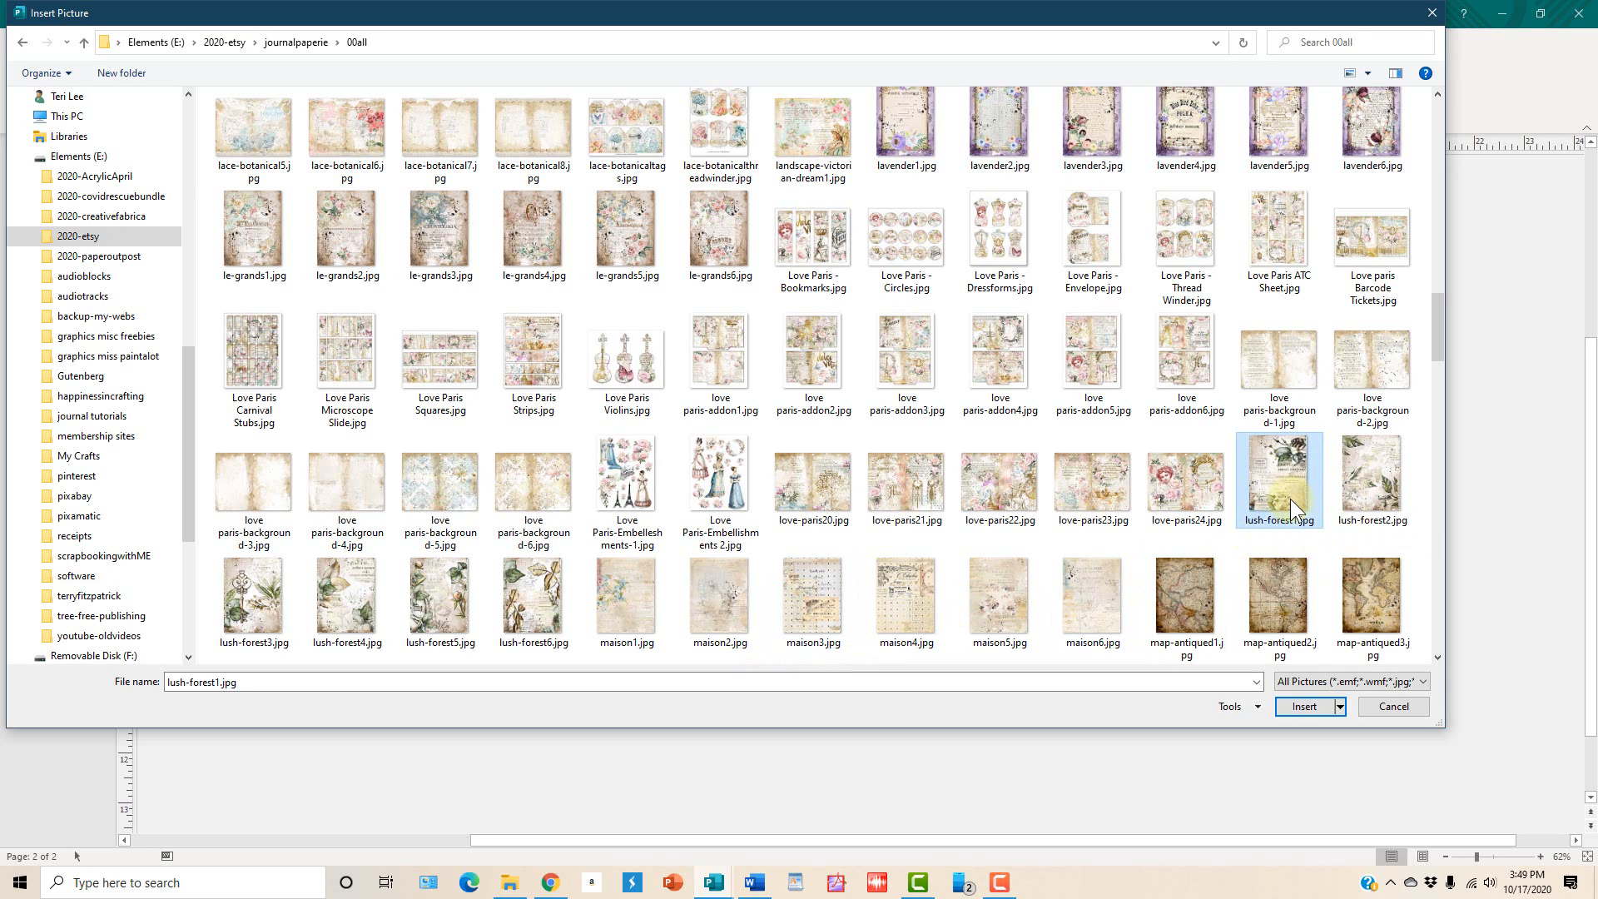
{"action": "left_click", "coordinate": [1282, 606]}
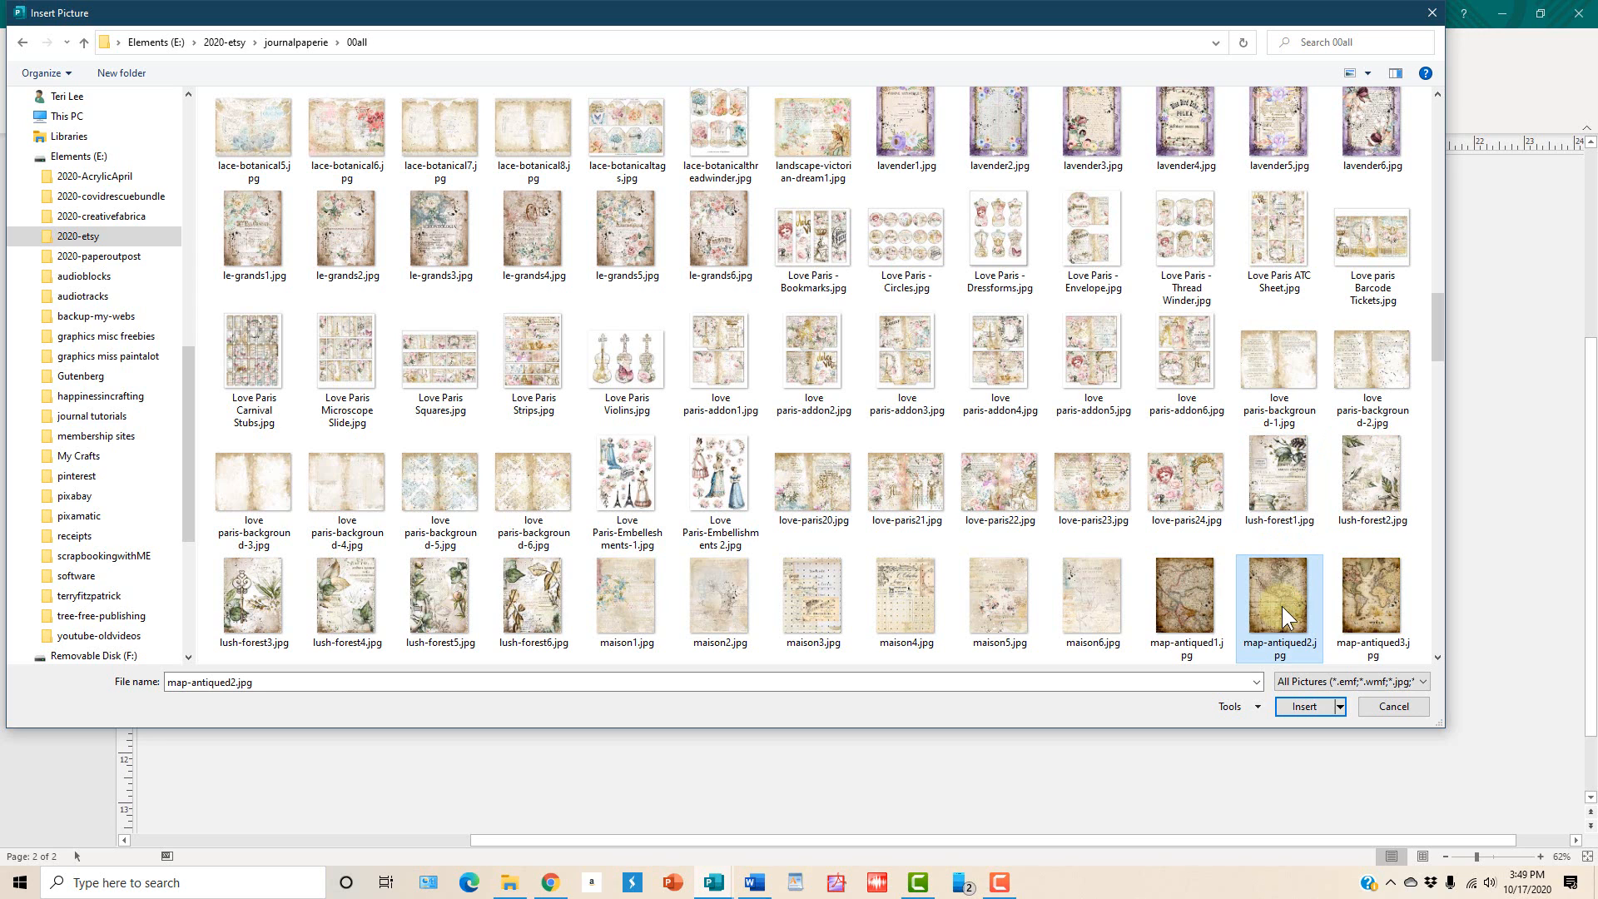
{"action": "left_click", "coordinate": [1305, 706]}
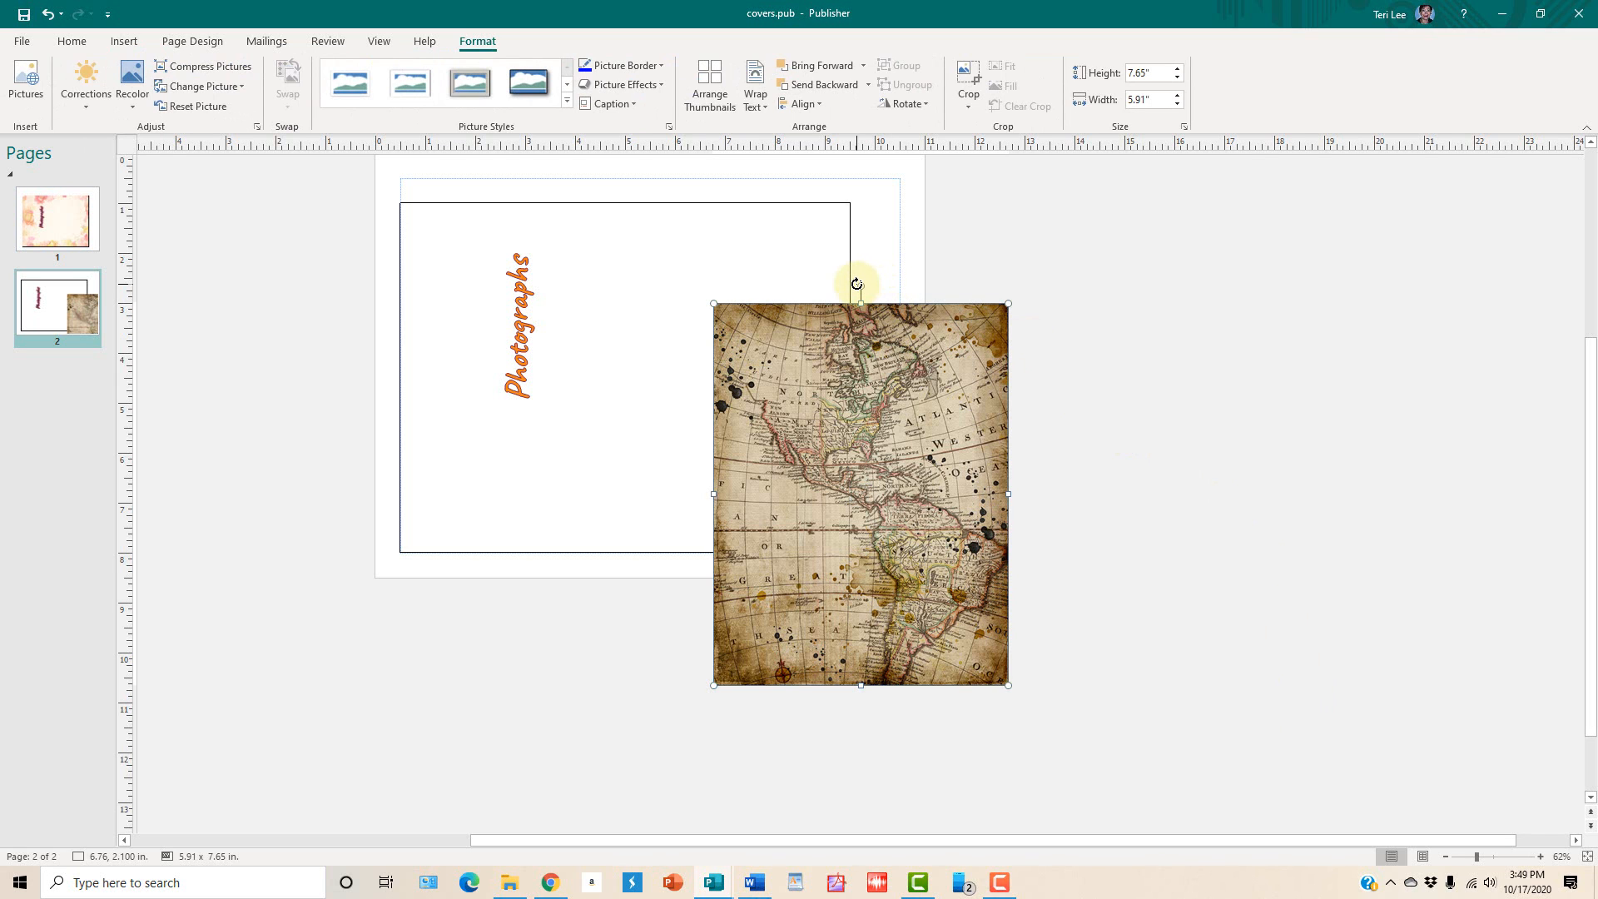
Step: Rotate the antique map picture sideways and fit it over the cover rectangle on page 2 at about 7.00 x 9.02 in
{"action": "left_click_drag", "start_coordinate": [837, 289], "coordinate": [501, 390]}
{"action": "left_click_drag", "start_coordinate": [783, 257], "coordinate": [850, 213]}
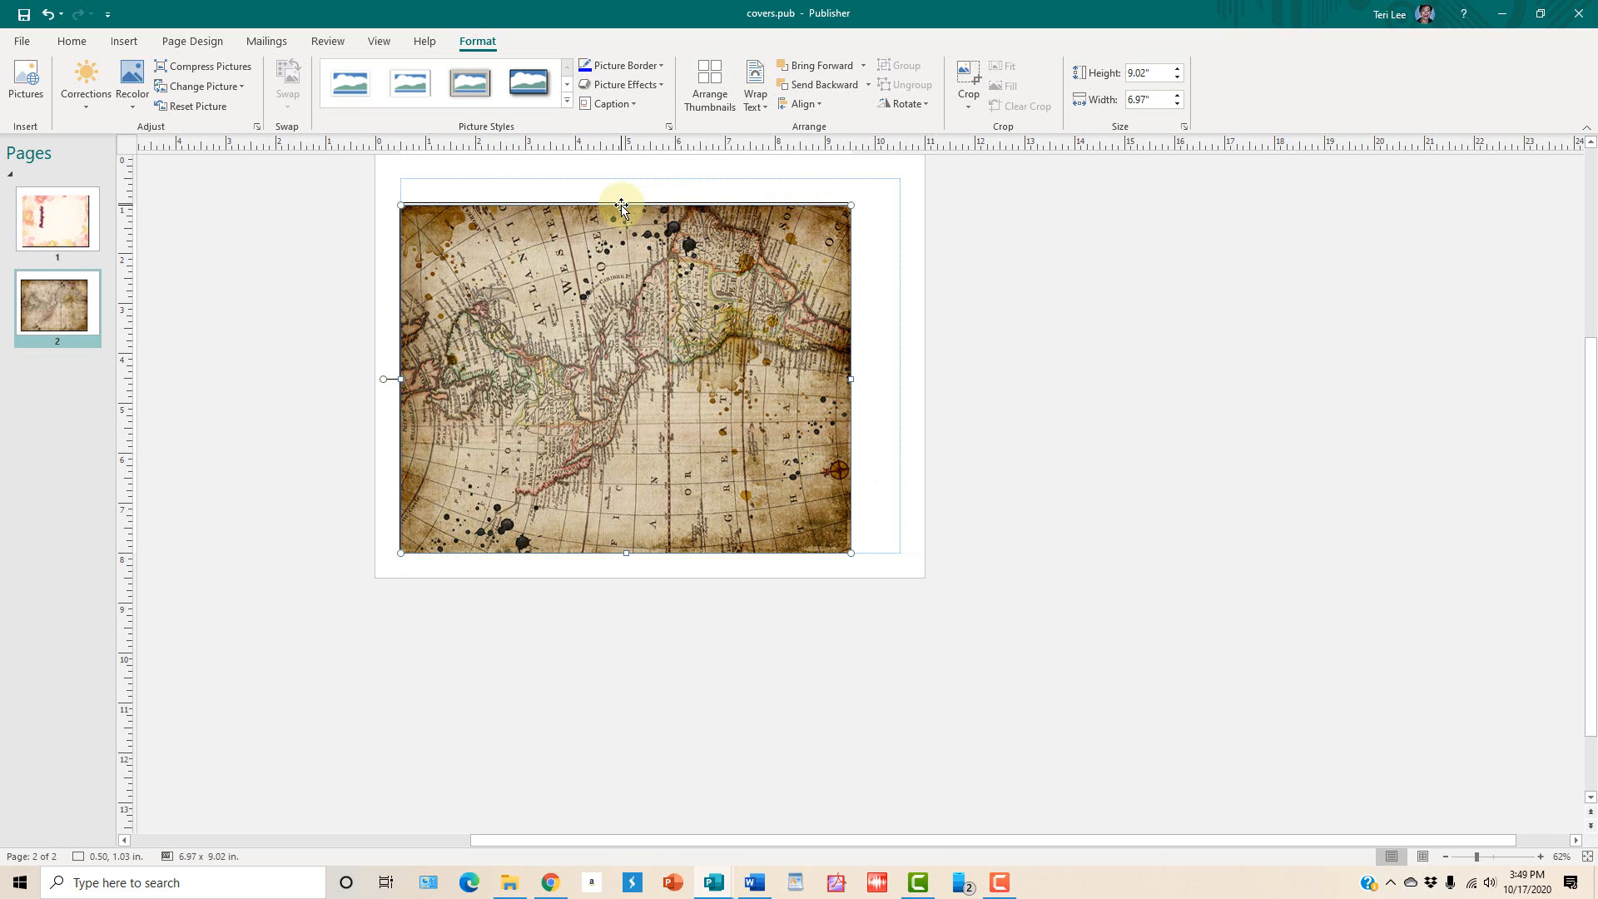
{"action": "left_click_drag", "start_coordinate": [624, 202], "coordinate": [624, 203]}
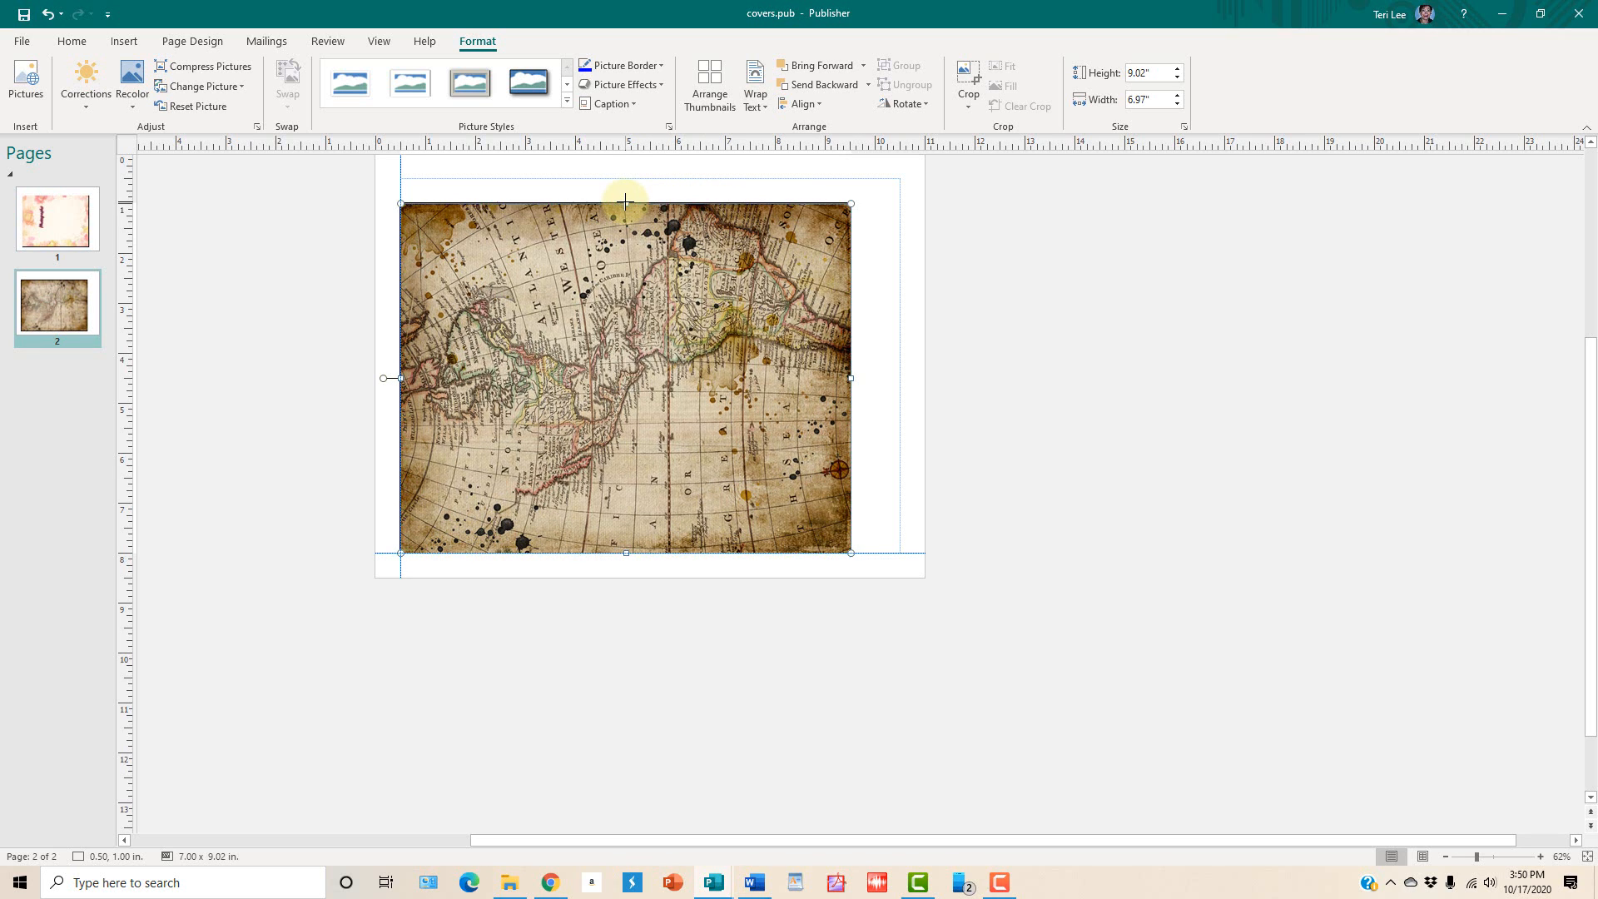
{"action": "left_click", "coordinate": [949, 275]}
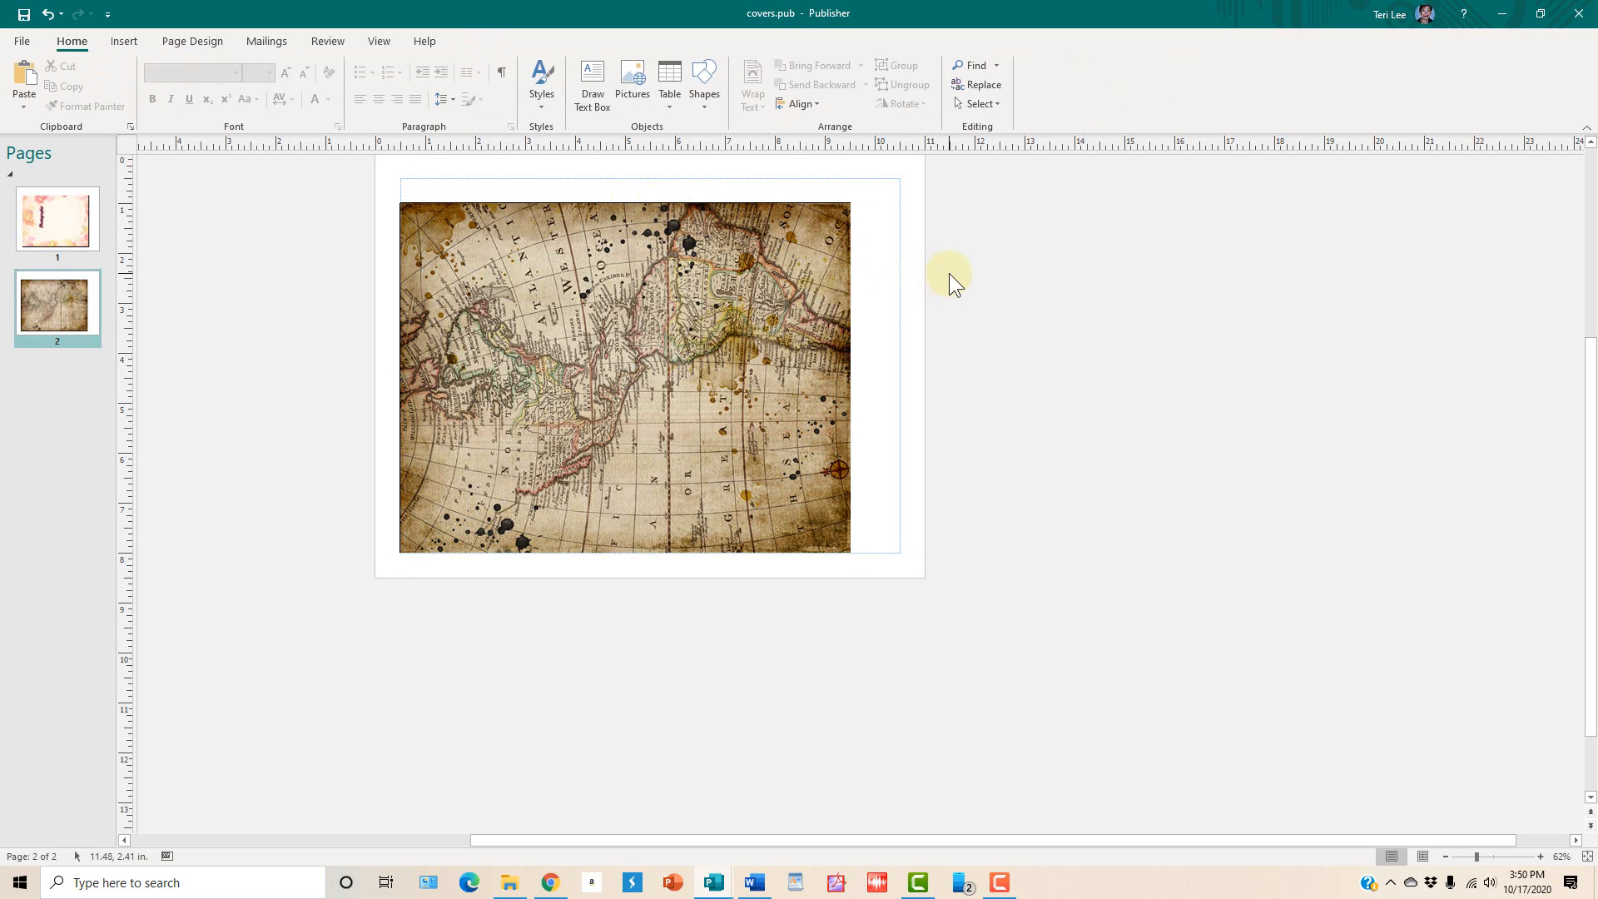
Step: Send the map picture backward so that it sits behind the Photographs title
{"action": "left_click", "coordinate": [792, 307]}
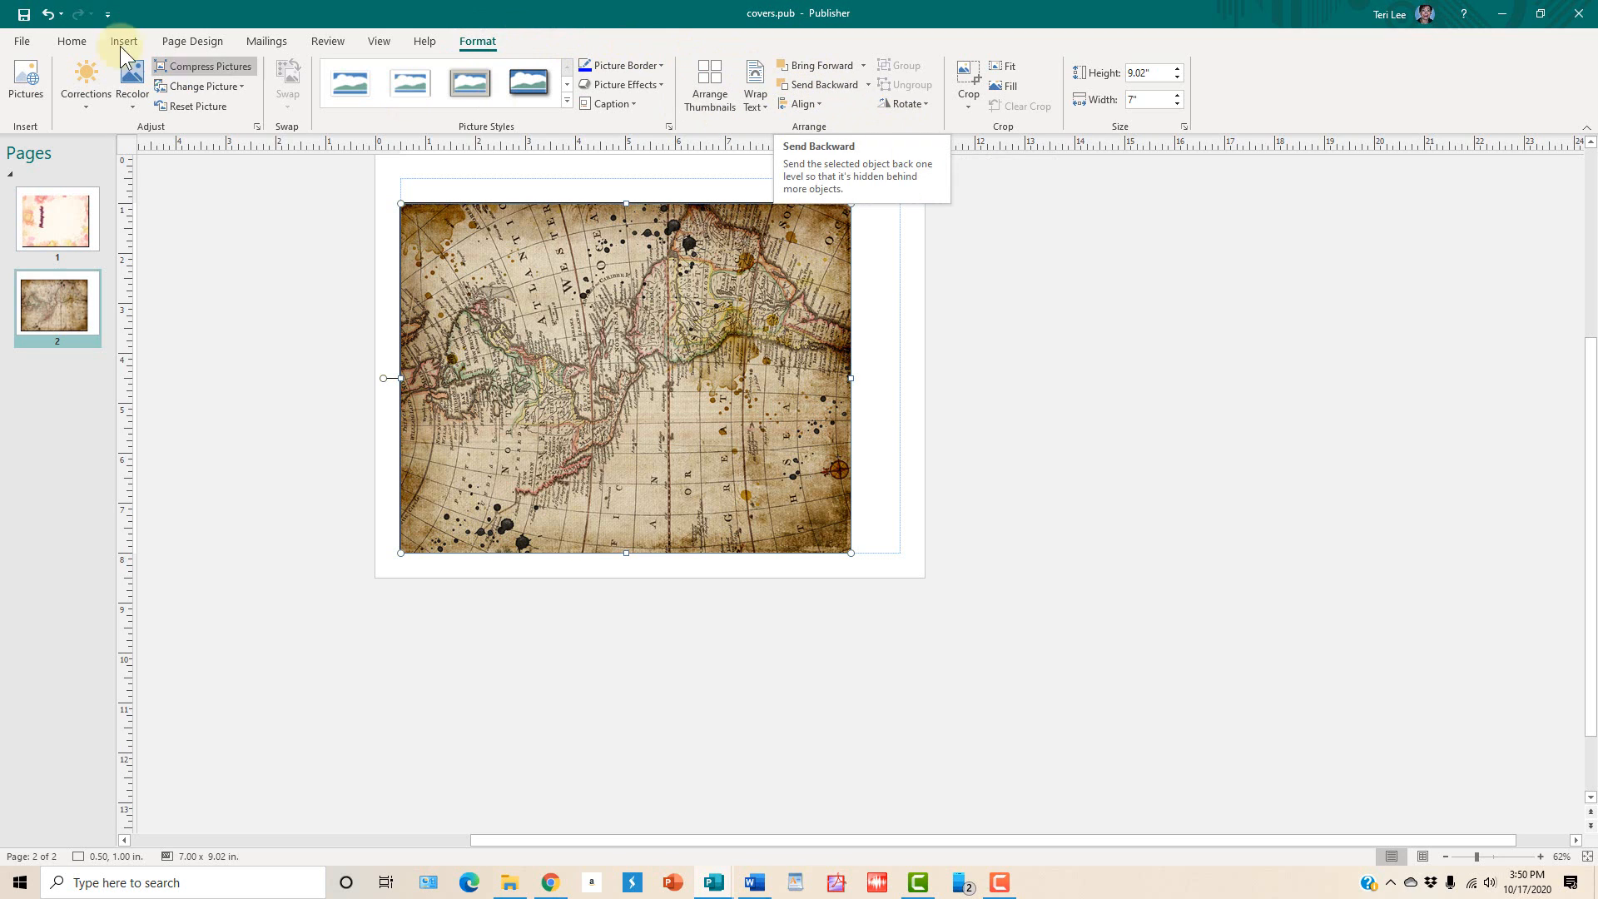
{"action": "left_click", "coordinate": [82, 42]}
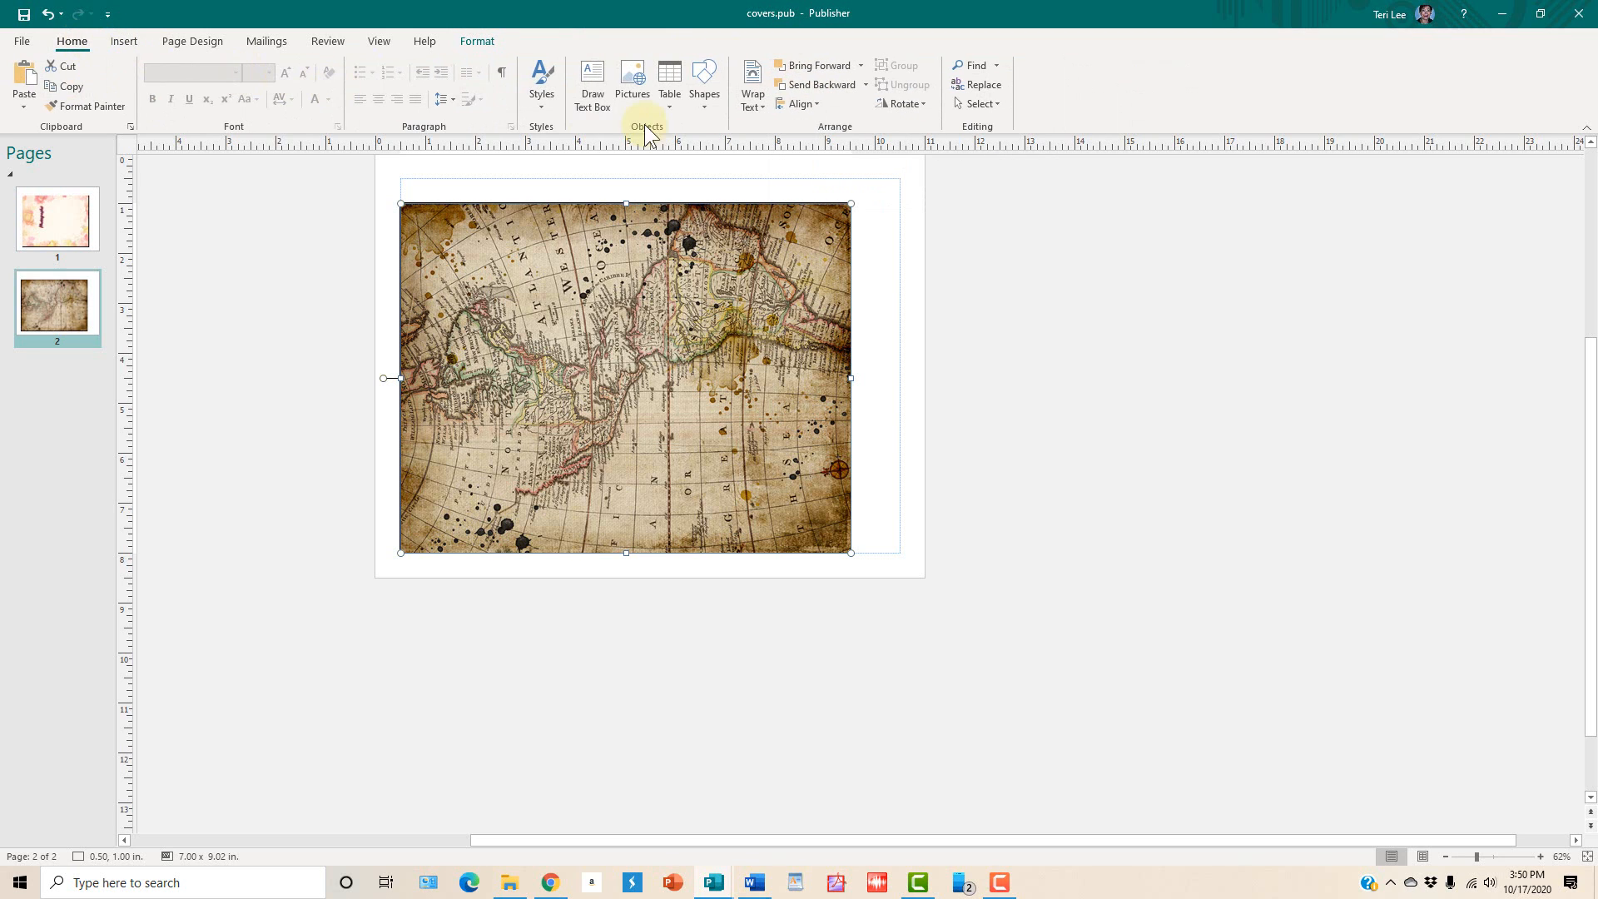
{"action": "left_click", "coordinate": [841, 89]}
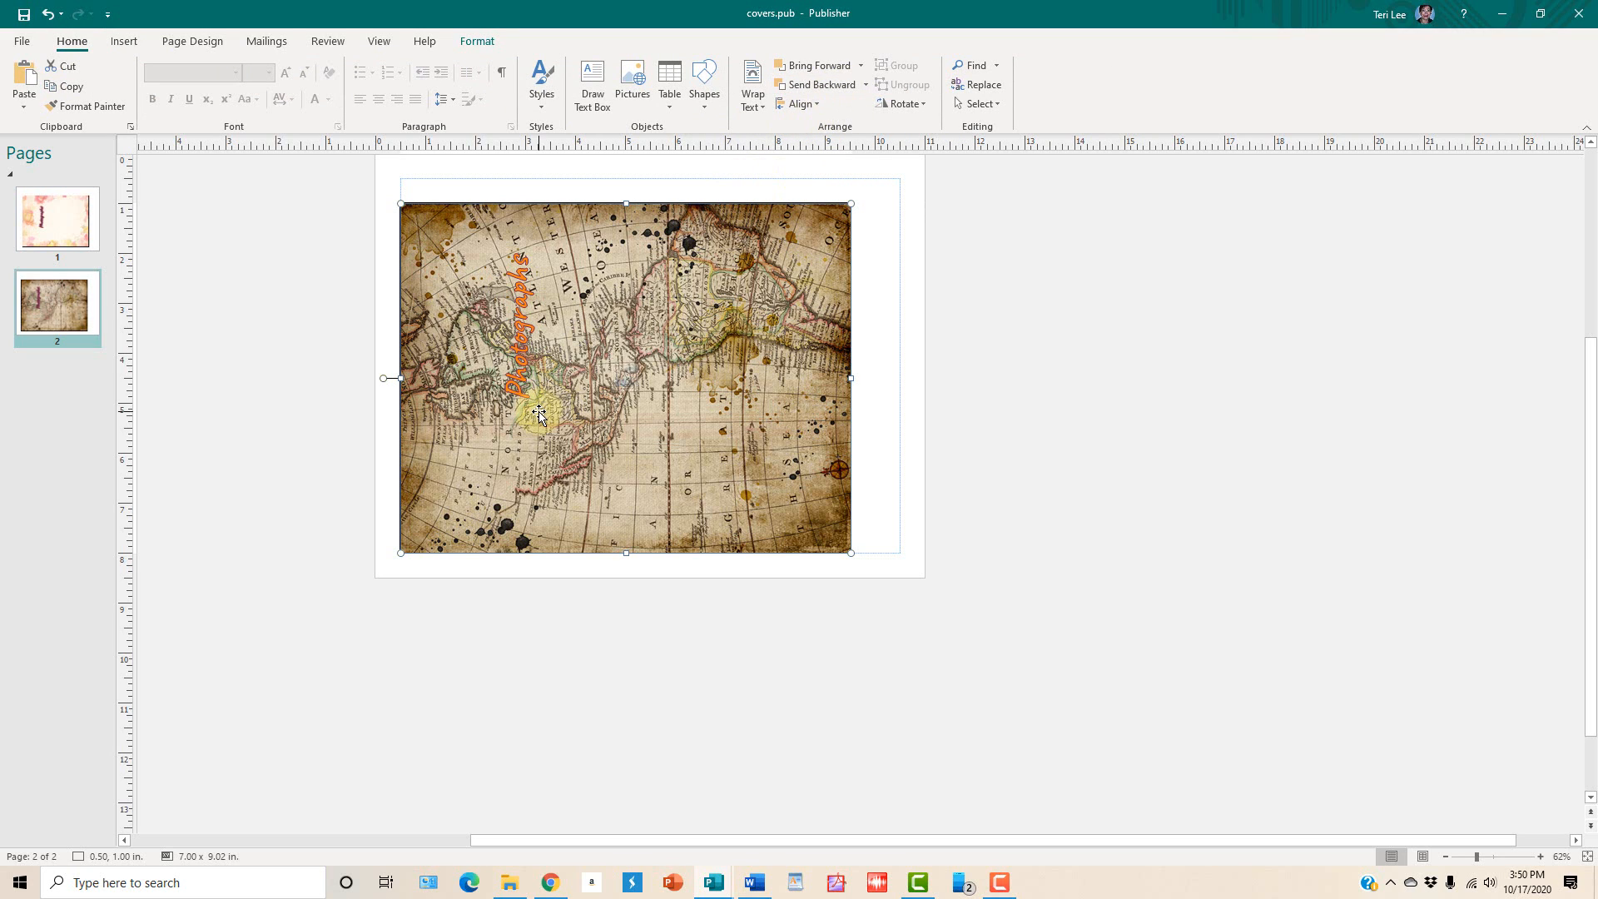
{"action": "left_click", "coordinate": [531, 313]}
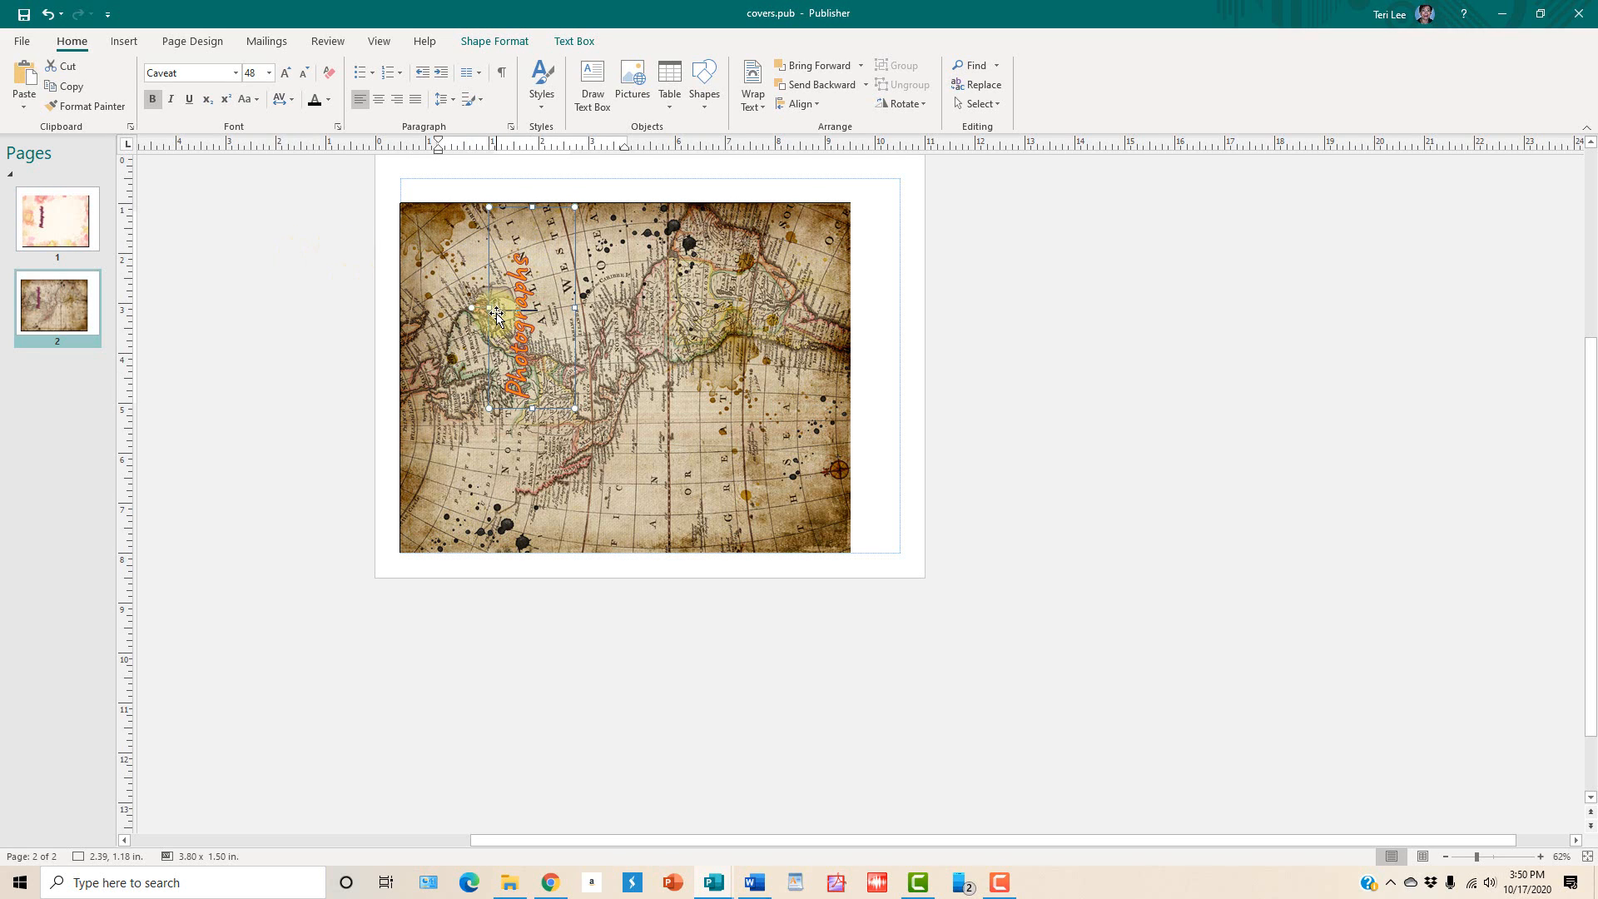
Step: Delete the map picture from page 2
{"action": "left_click", "coordinate": [735, 388]}
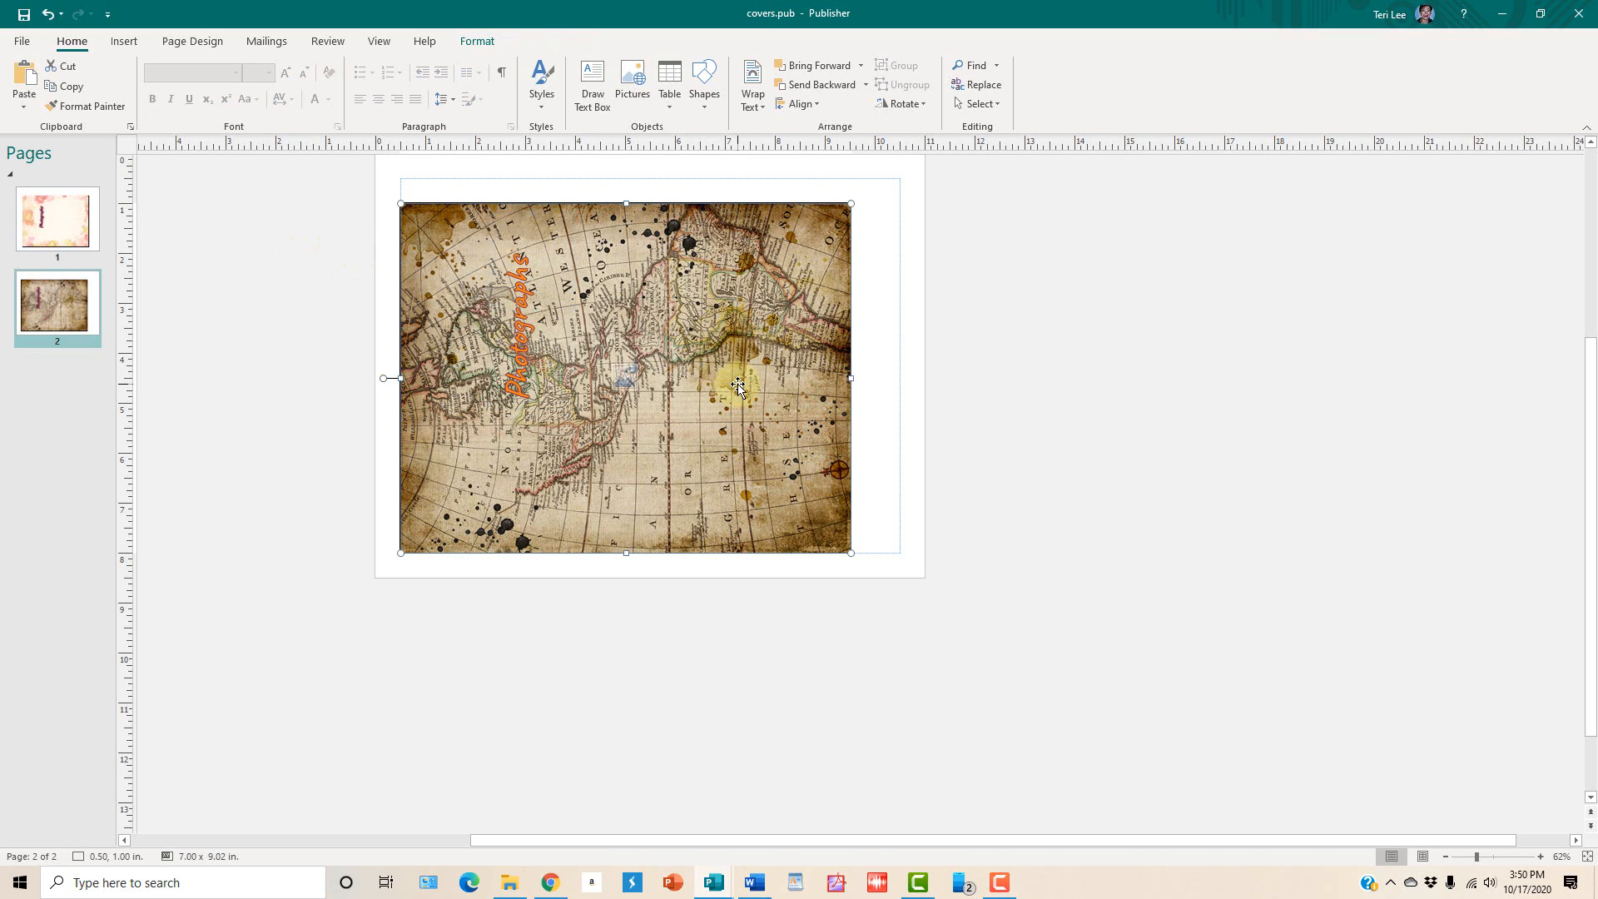
{"action": "key", "text": "Delete"}
Step: Change the font of the Photographs title on page 2 to Broadway
{"action": "left_click", "coordinate": [519, 357]}
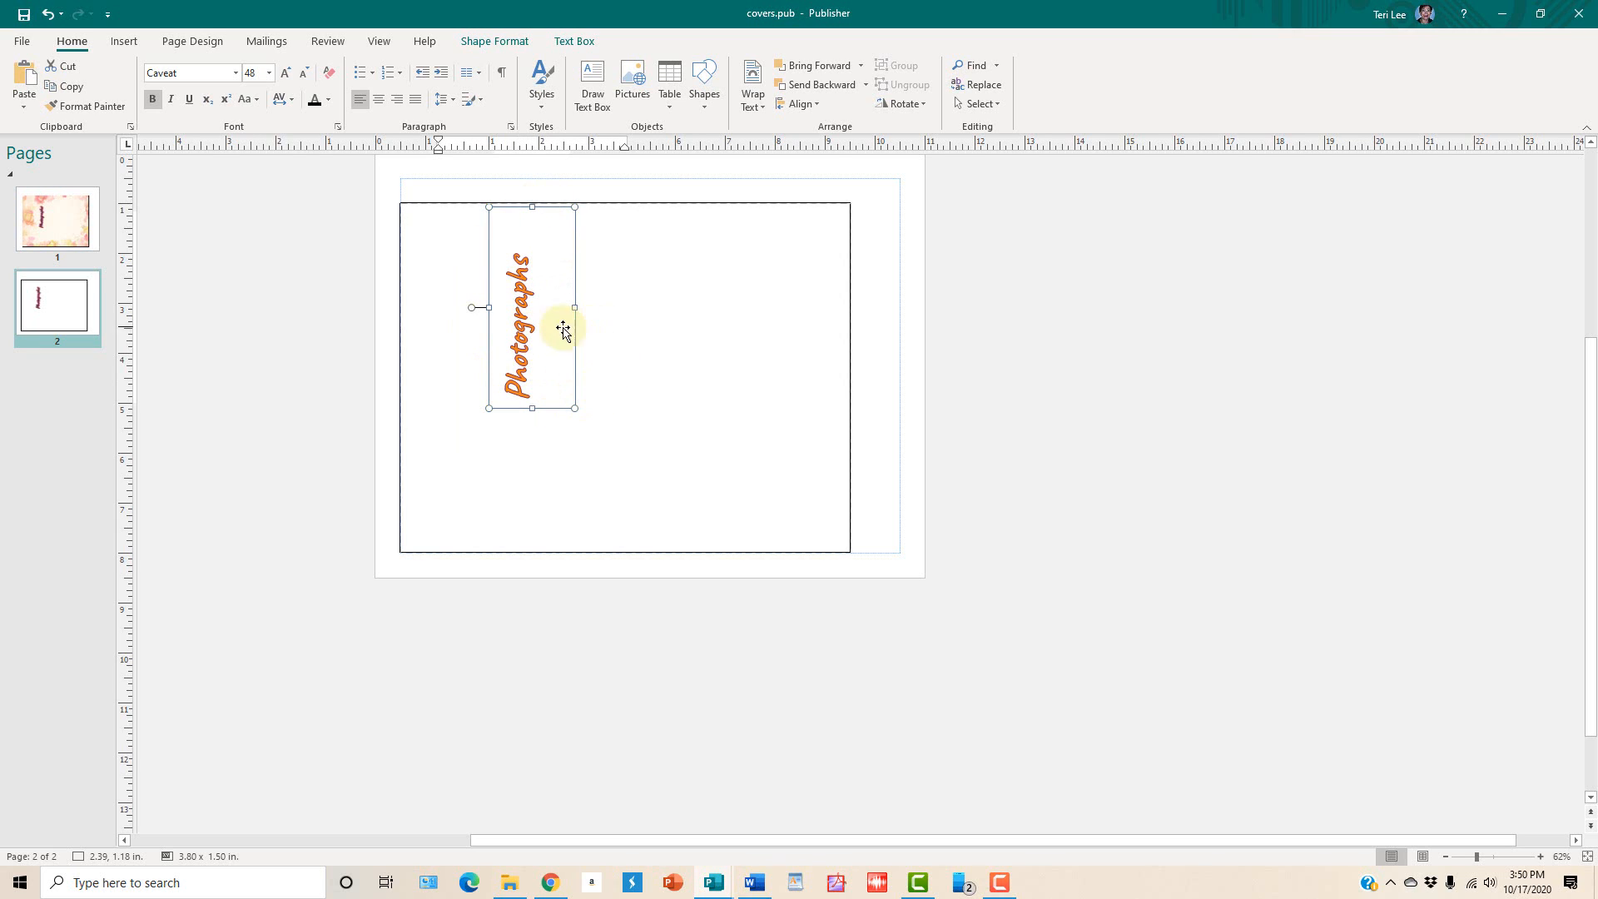
{"action": "left_click", "coordinate": [518, 247]}
{"action": "left_click_drag", "start_coordinate": [519, 247], "coordinate": [520, 401]}
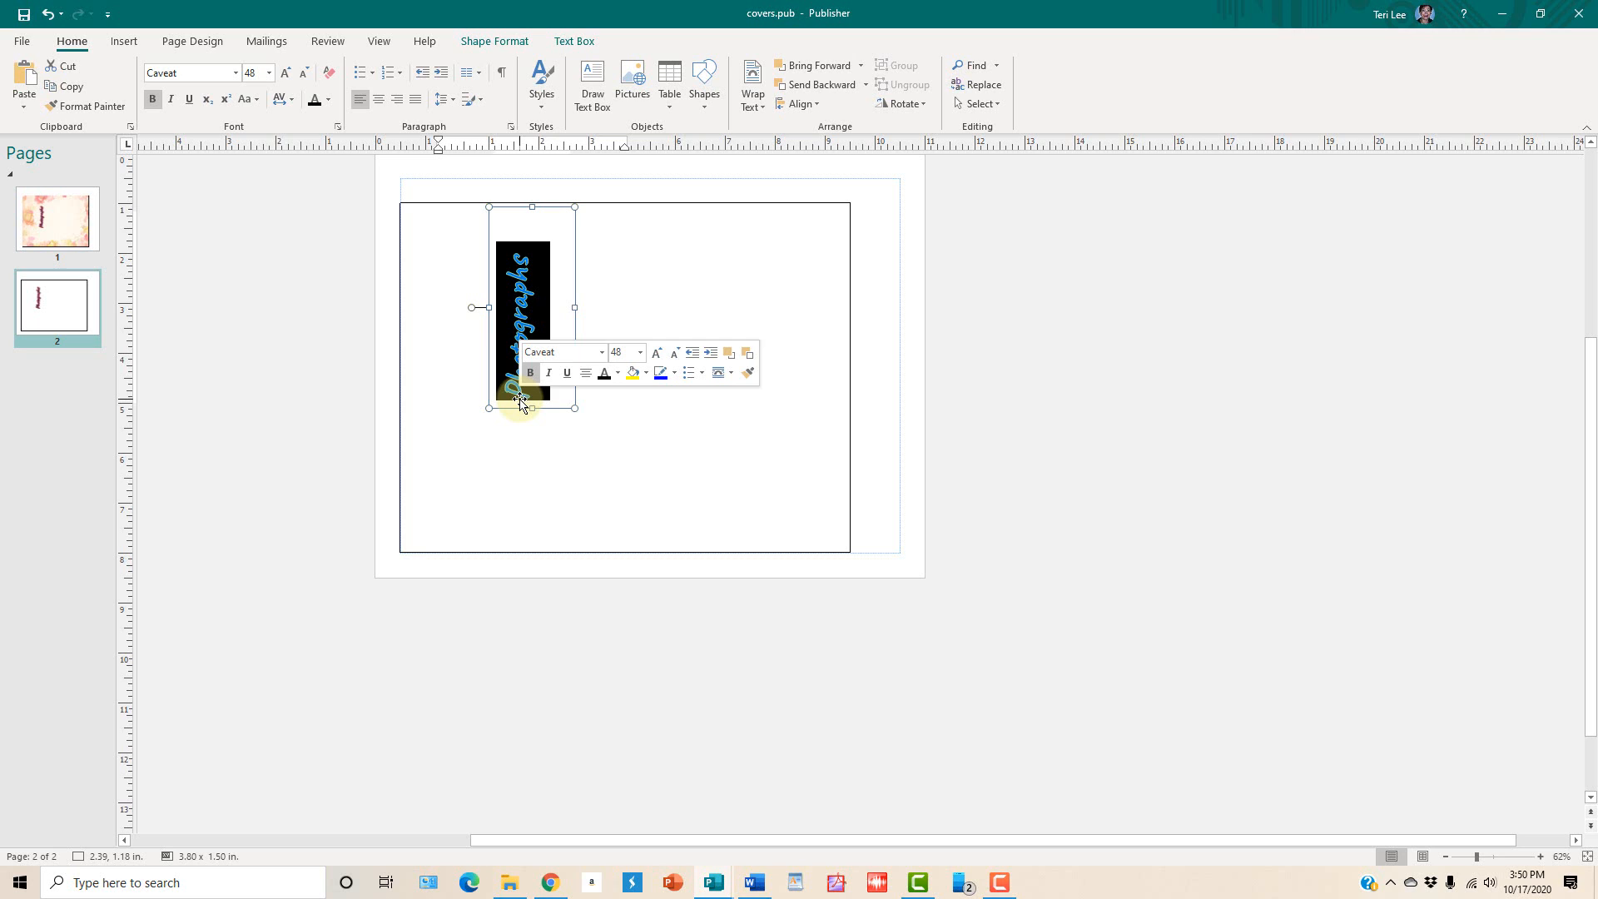
{"action": "left_click", "coordinate": [600, 353]}
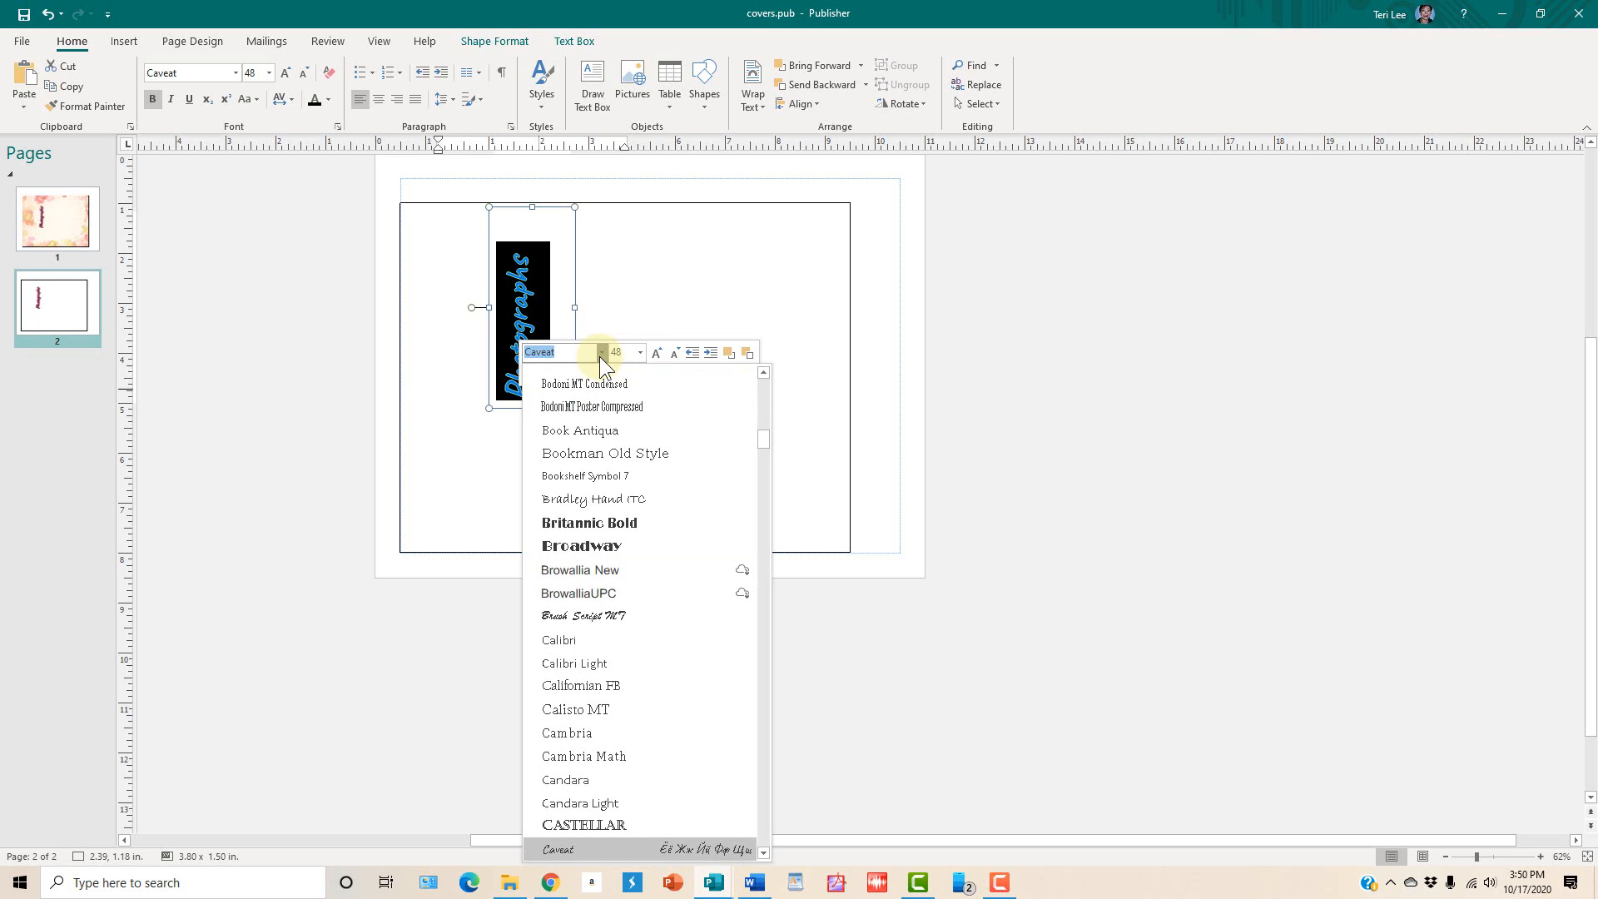
{"action": "left_click", "coordinate": [621, 553]}
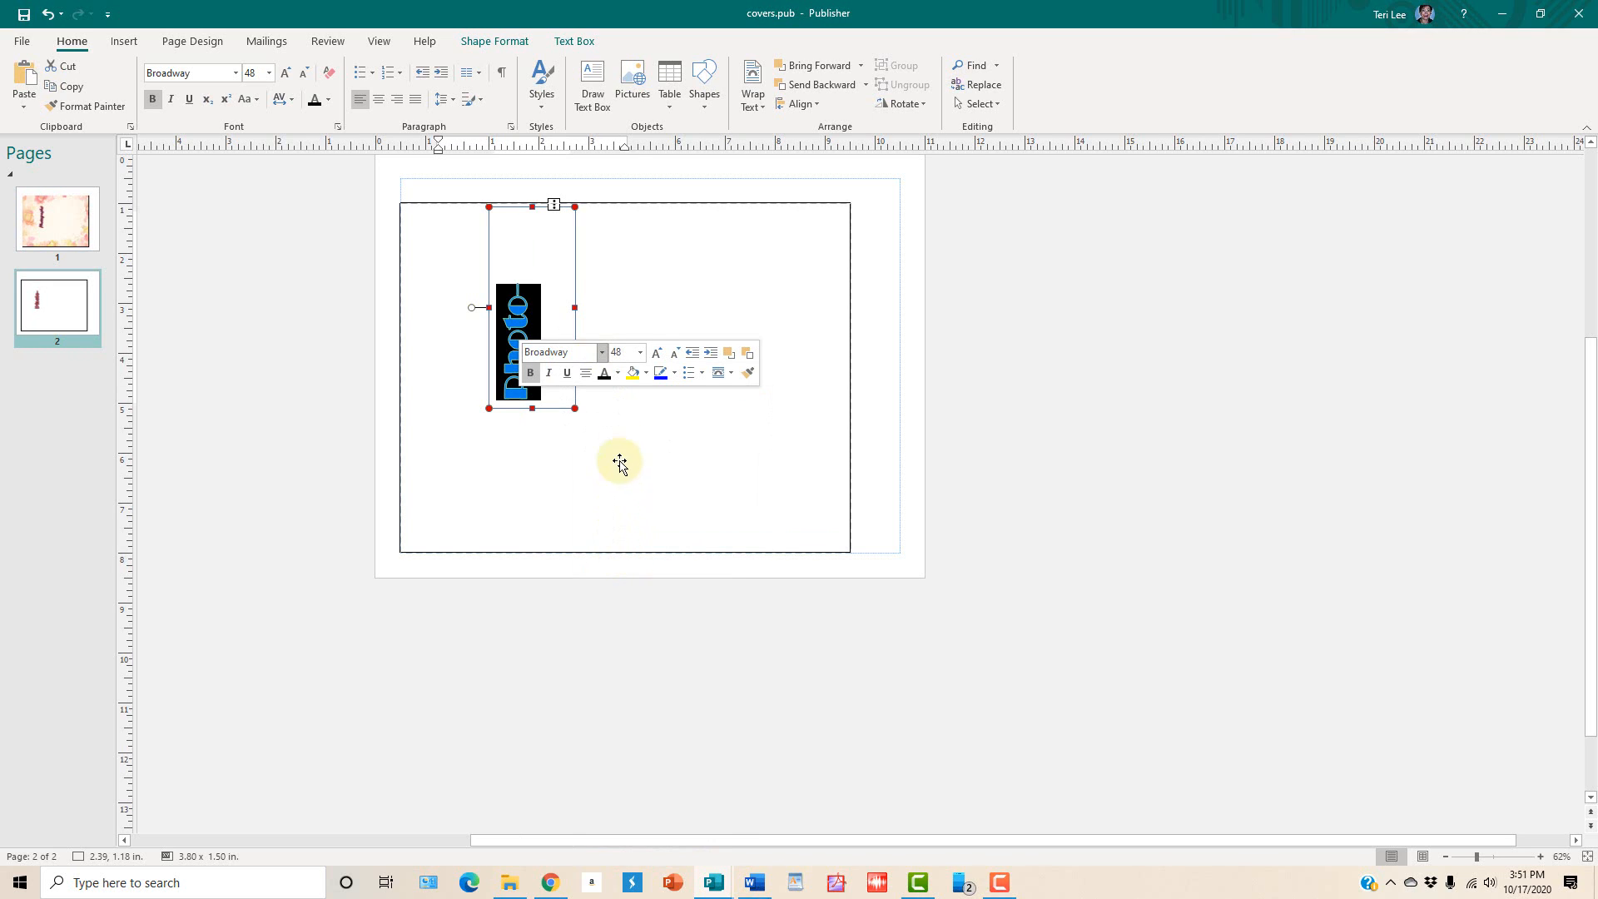
Step: Try font sizes 20 and 26 on the Photographs title, and settle on 36
{"action": "left_click", "coordinate": [640, 353]}
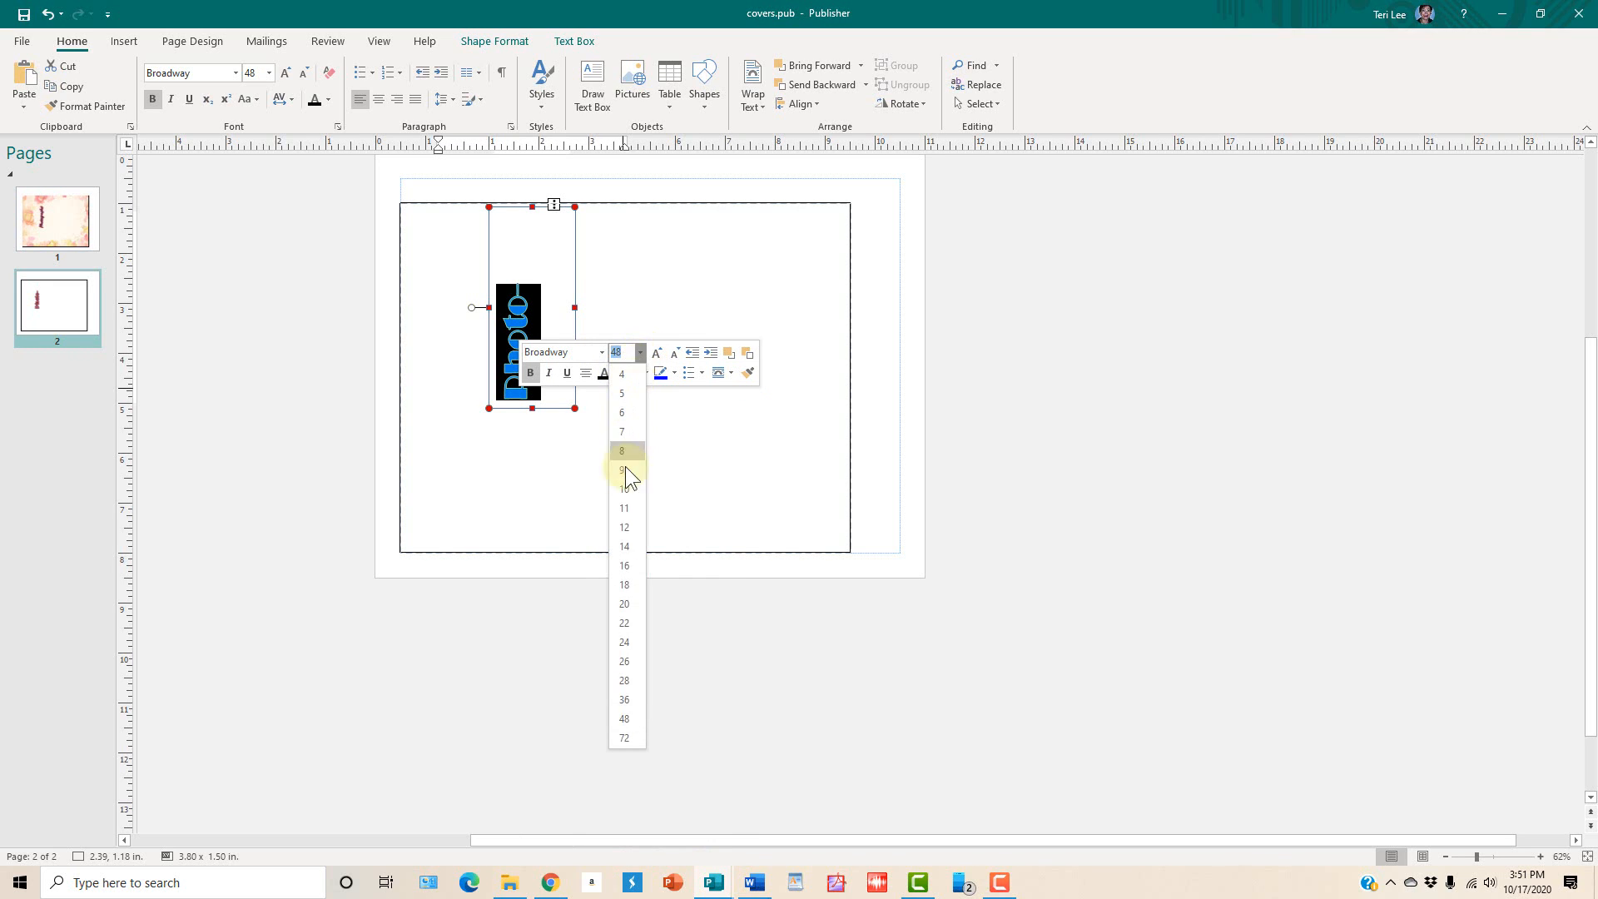
{"action": "left_click", "coordinate": [623, 605]}
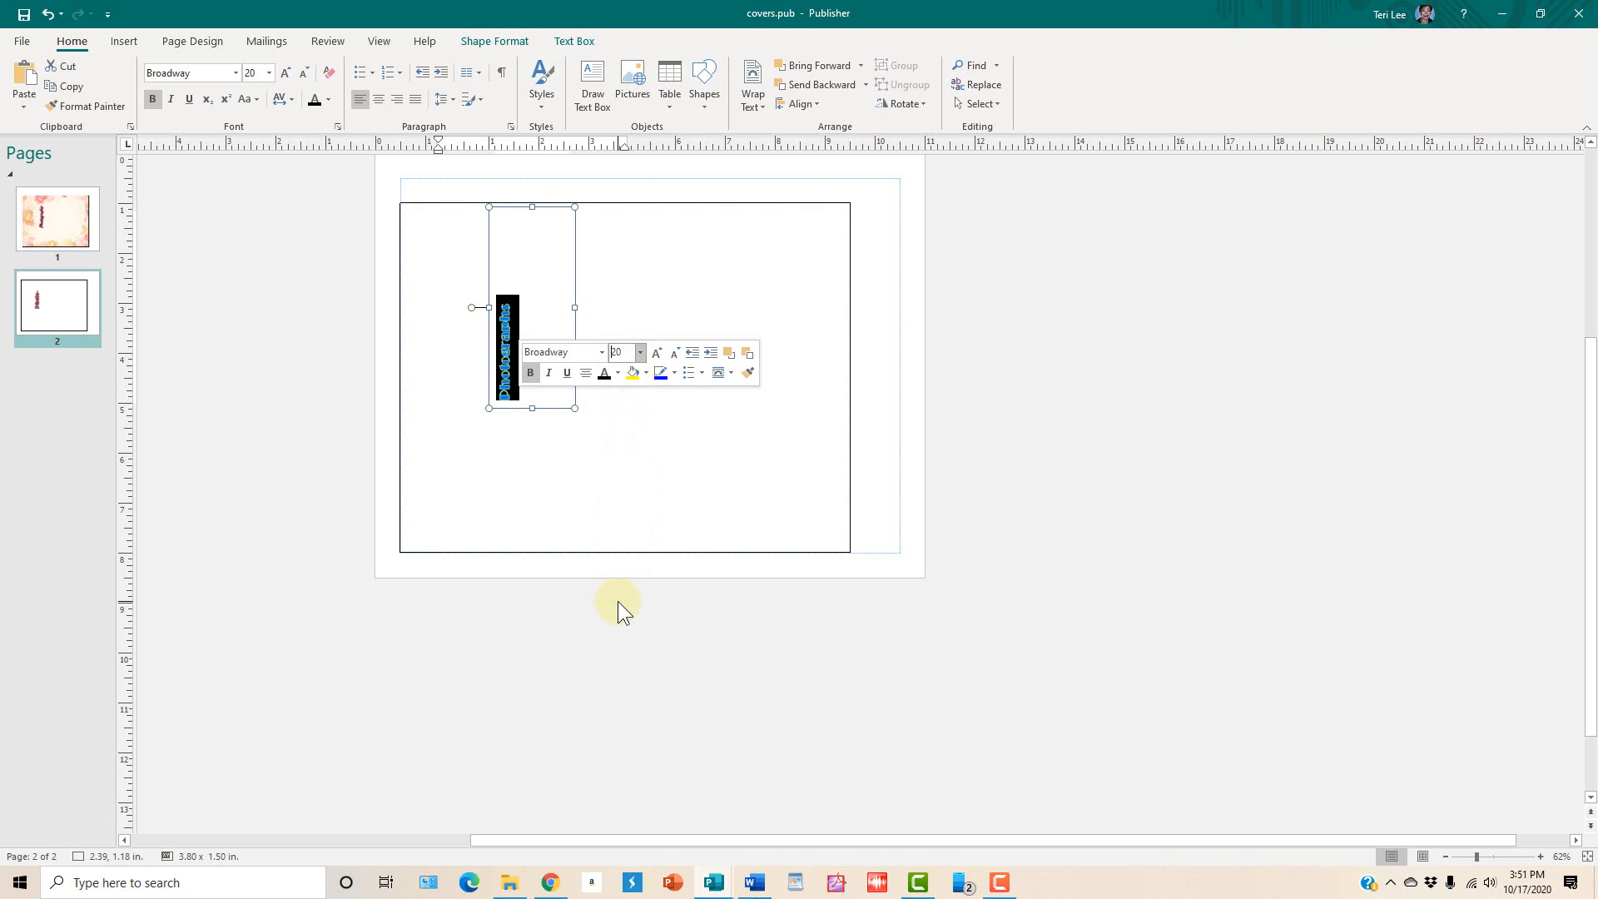
{"action": "left_click", "coordinate": [640, 352]}
{"action": "left_click", "coordinate": [623, 662]}
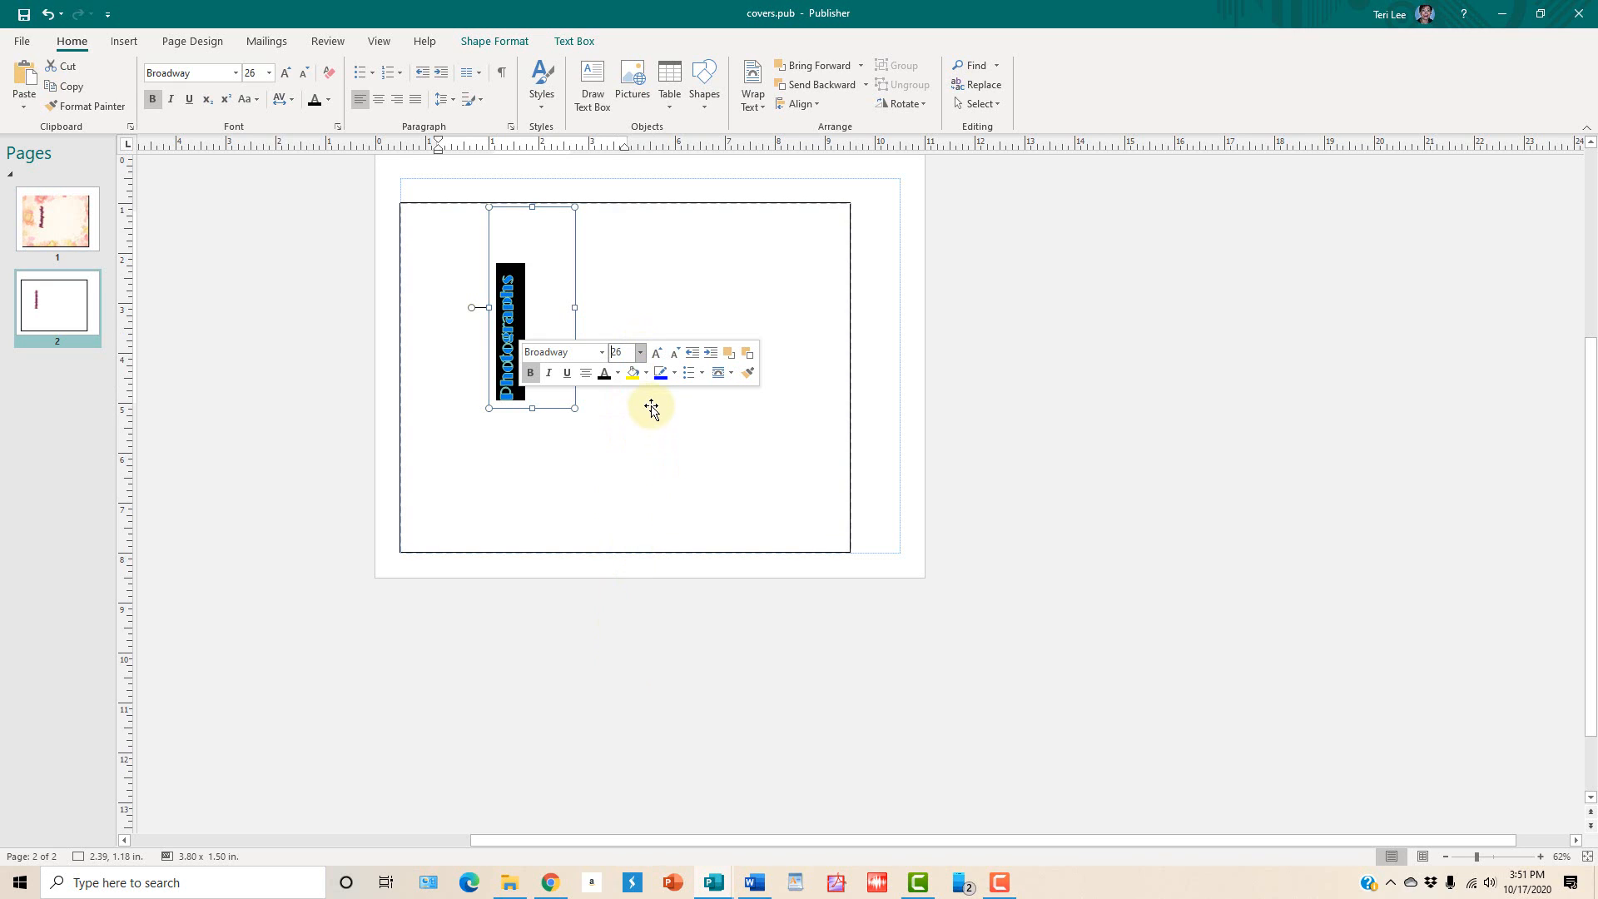
{"action": "left_click", "coordinate": [640, 352]}
{"action": "left_click", "coordinate": [623, 700]}
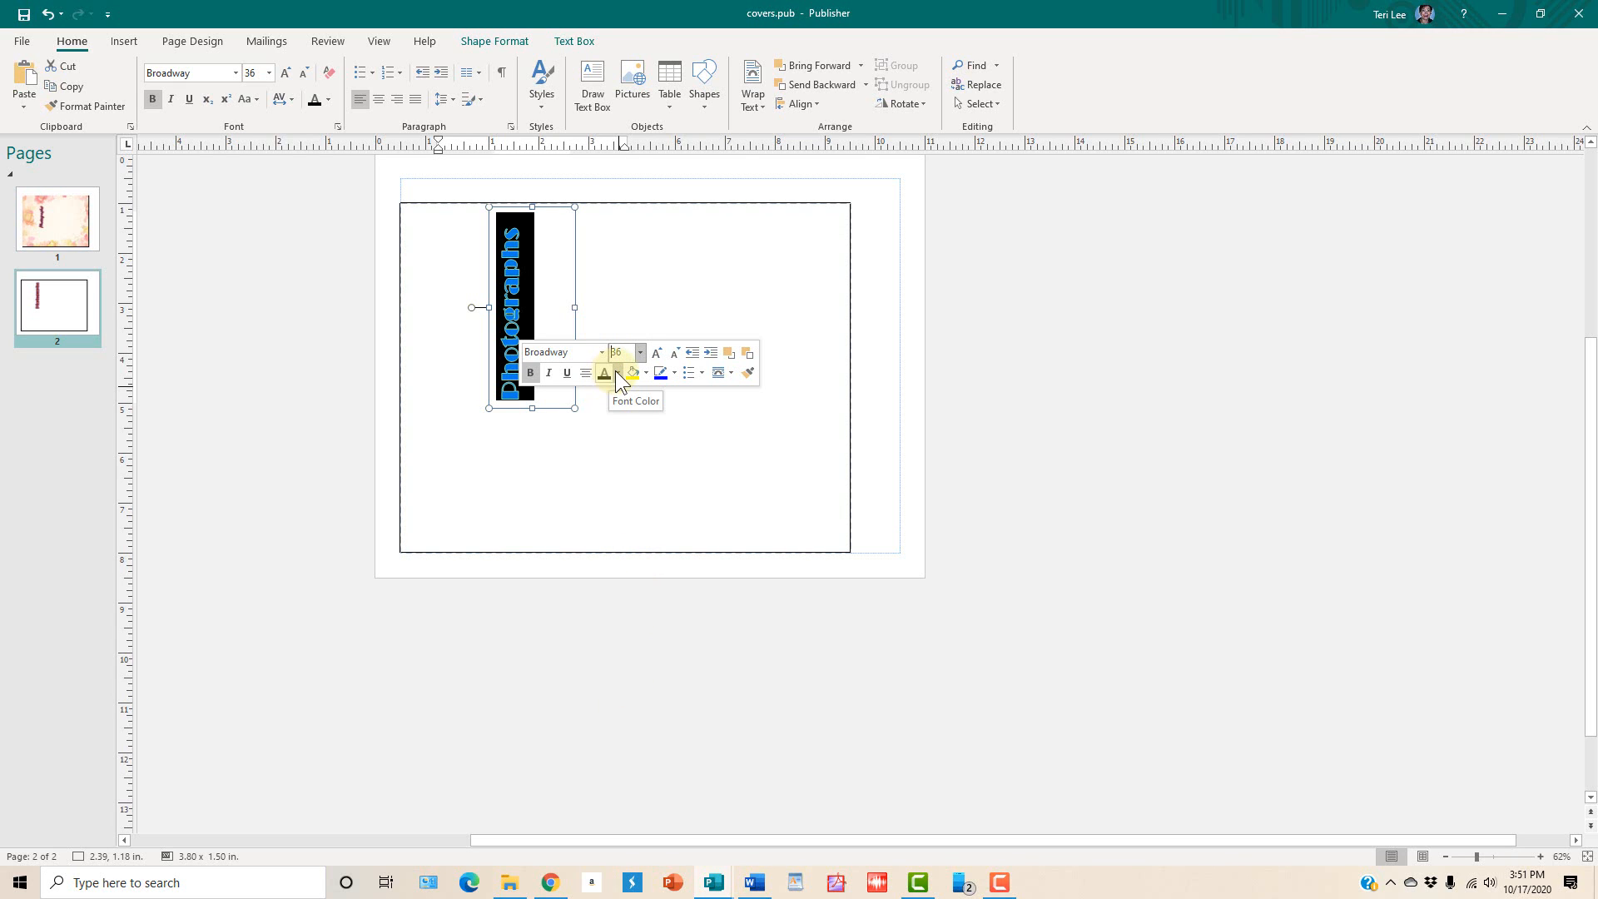
Step: Recolour the Photographs title with the plum-red scheme colour
{"action": "left_click", "coordinate": [617, 372]}
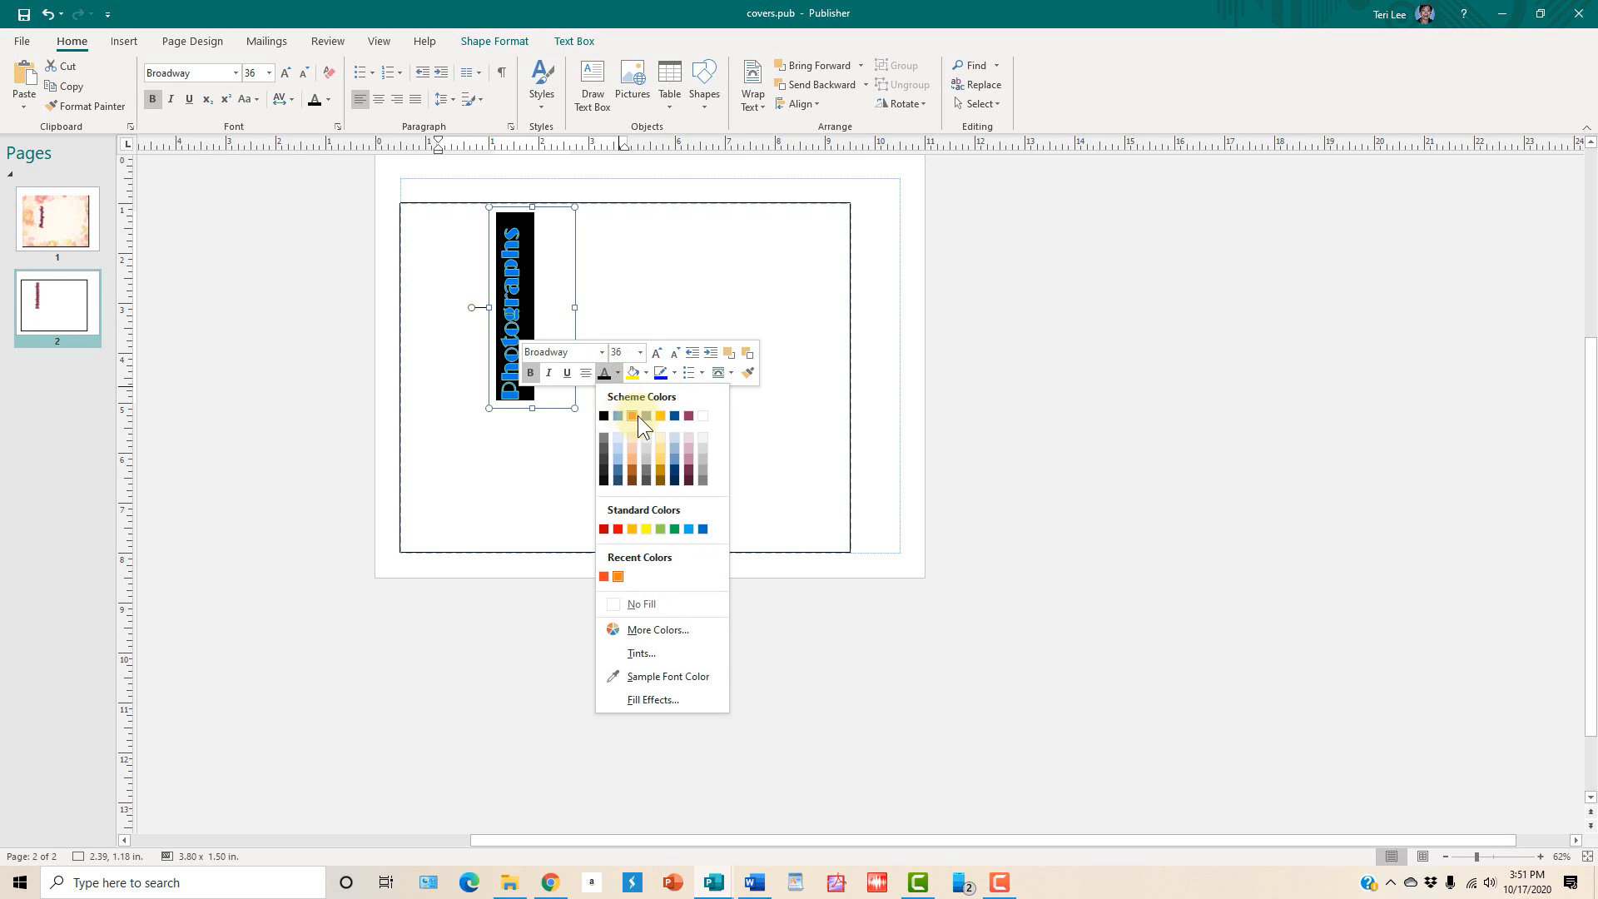
{"action": "left_click", "coordinate": [689, 416]}
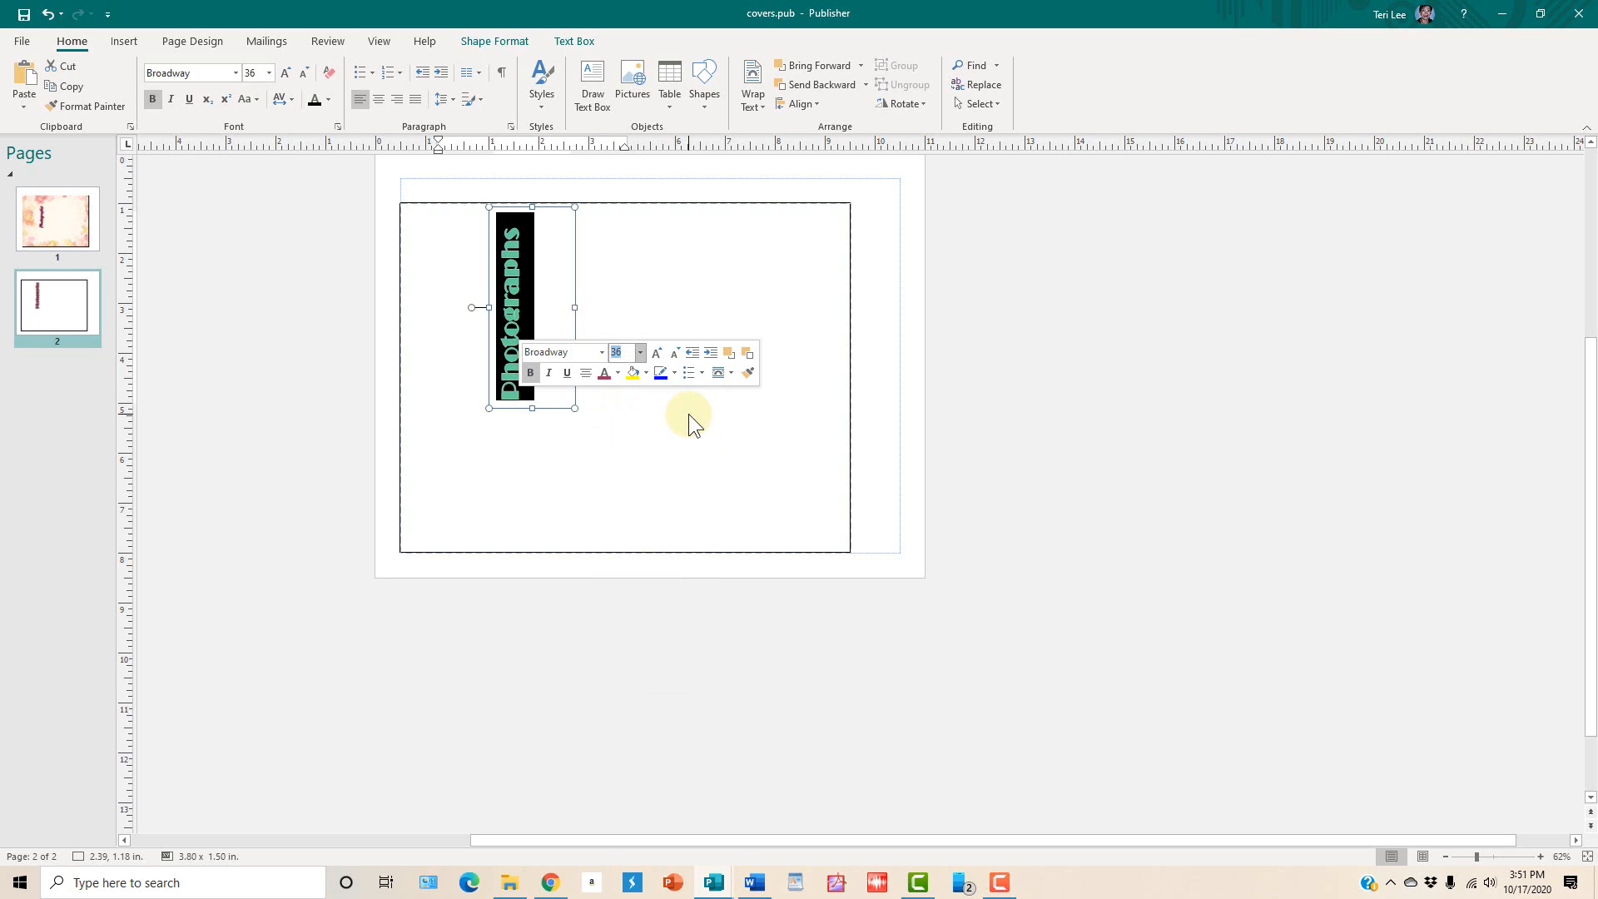
{"action": "left_click", "coordinate": [637, 355]}
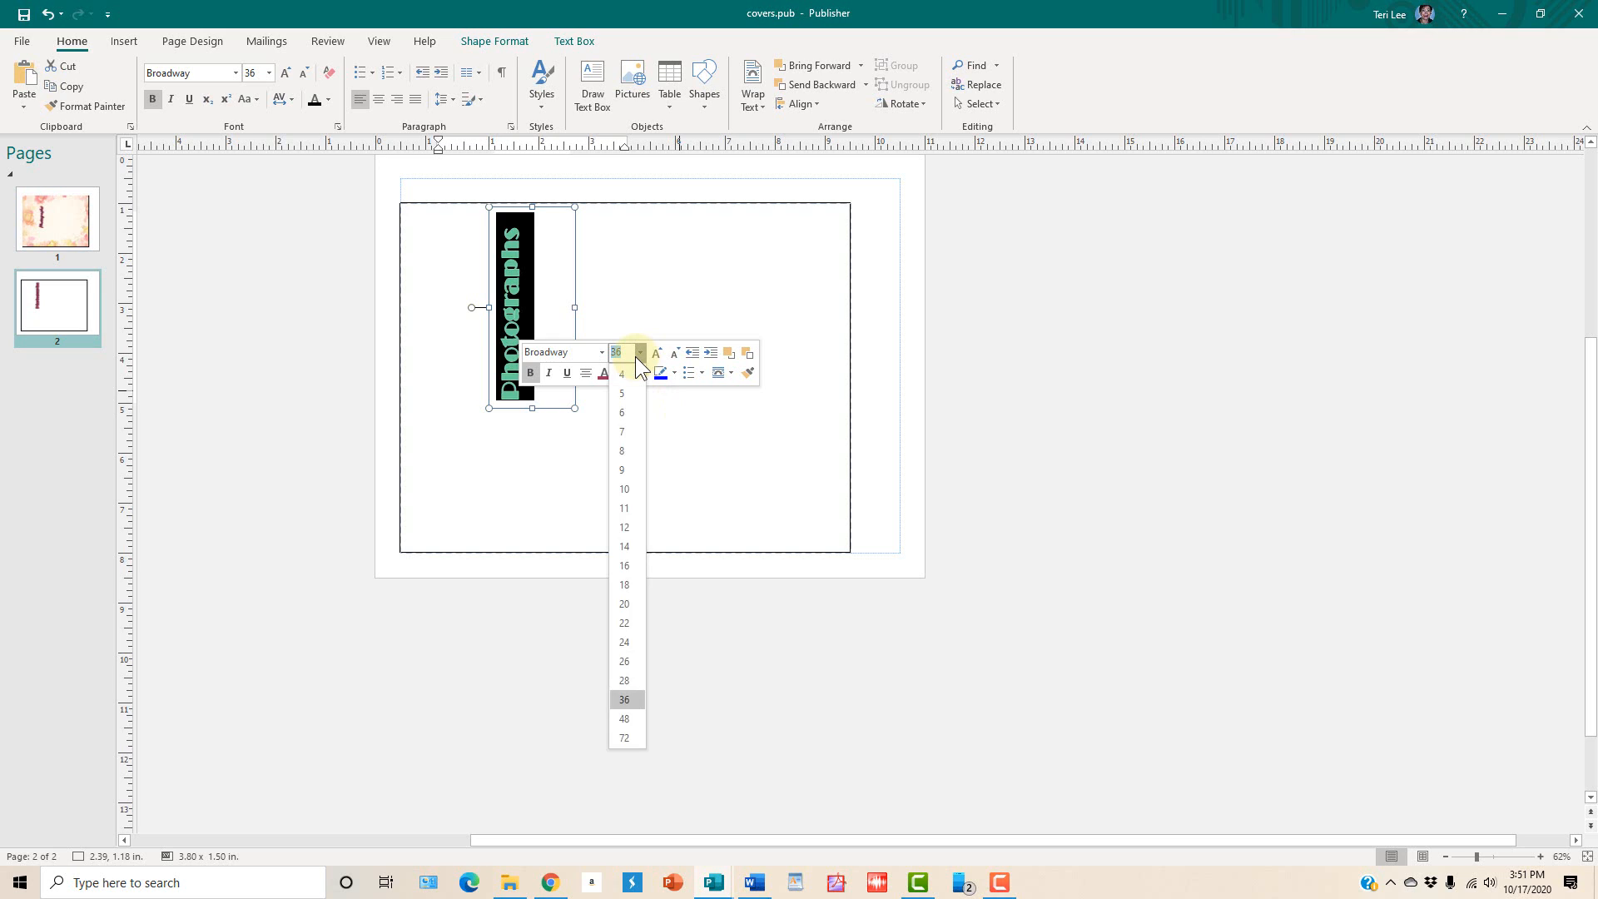
{"action": "left_click", "coordinate": [638, 353]}
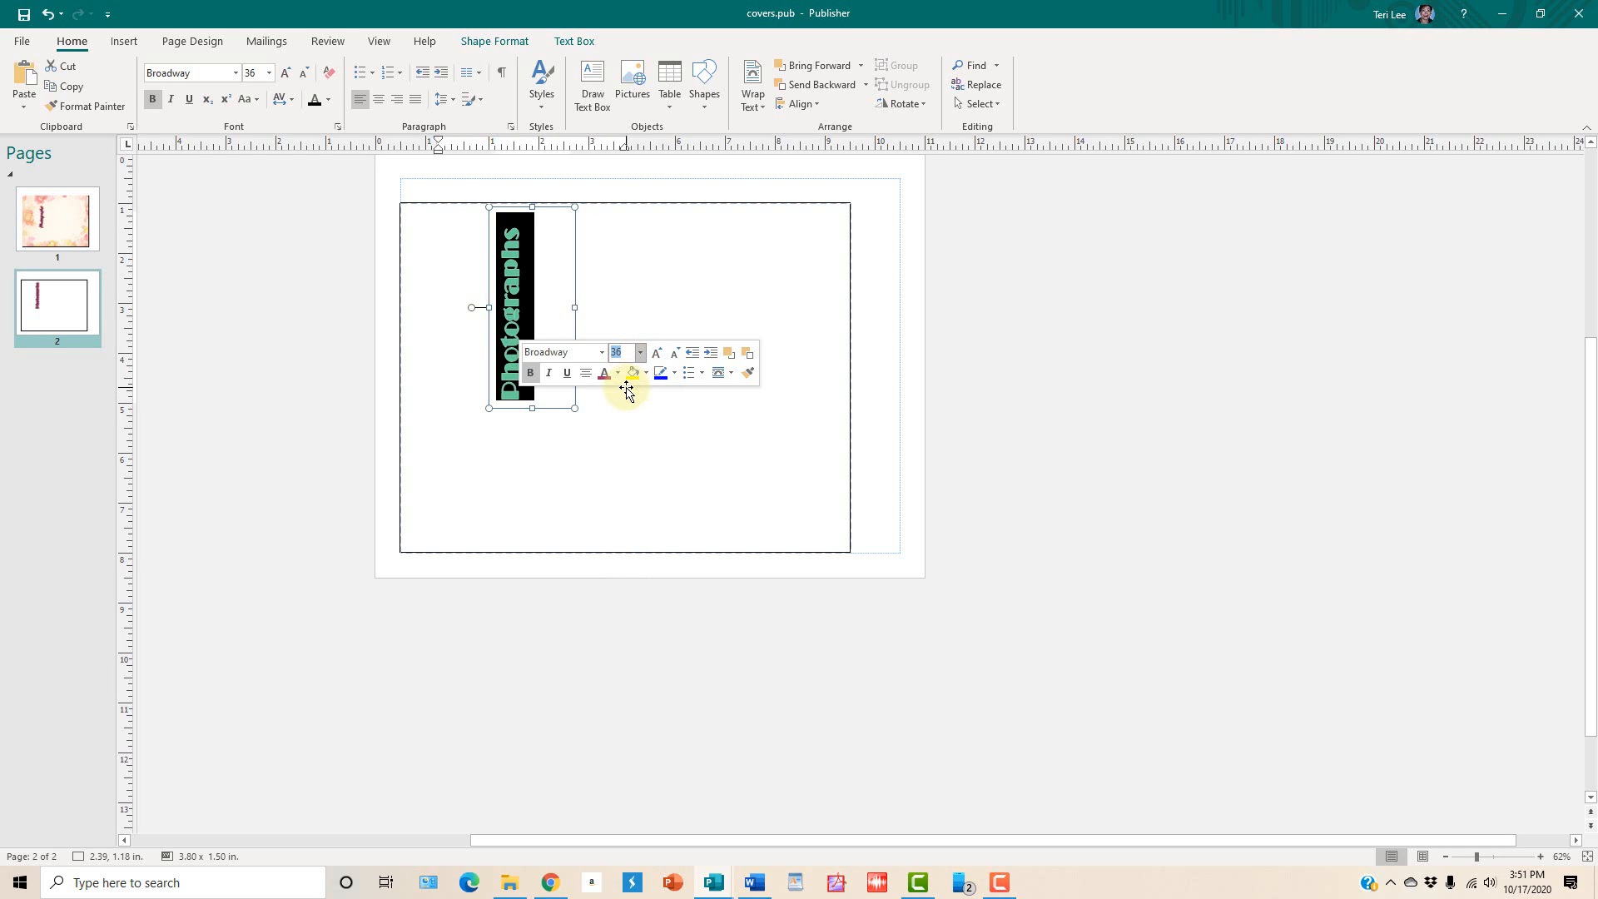
{"action": "left_click", "coordinate": [720, 410]}
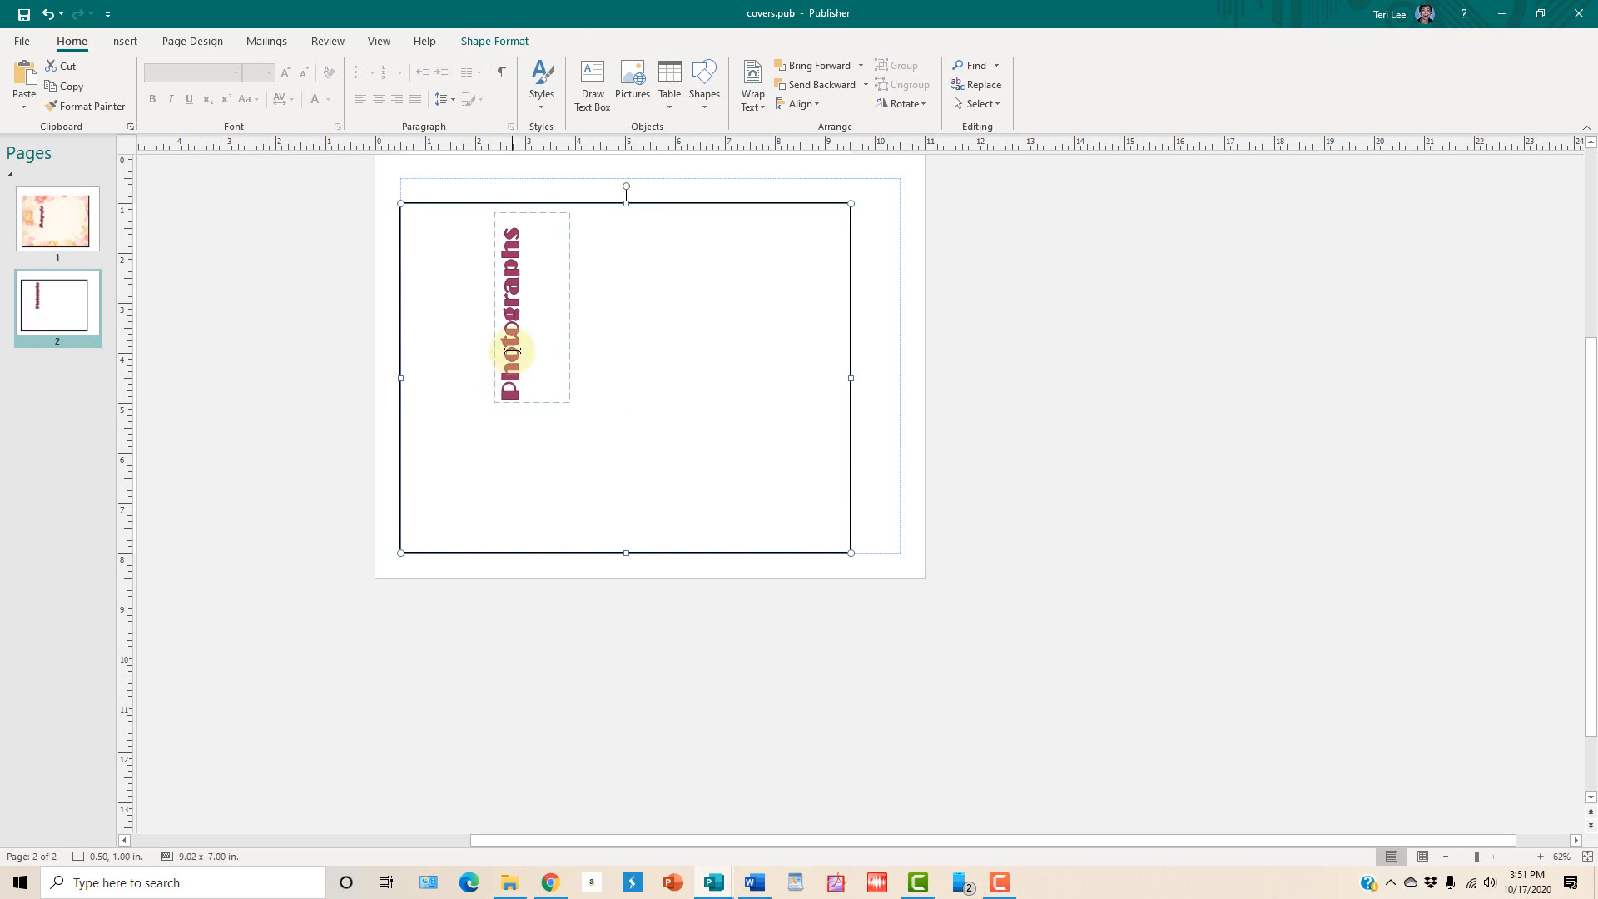
Step: Replace the Photographs title wording on page 2 with "Memories"
{"action": "left_click", "coordinate": [513, 242]}
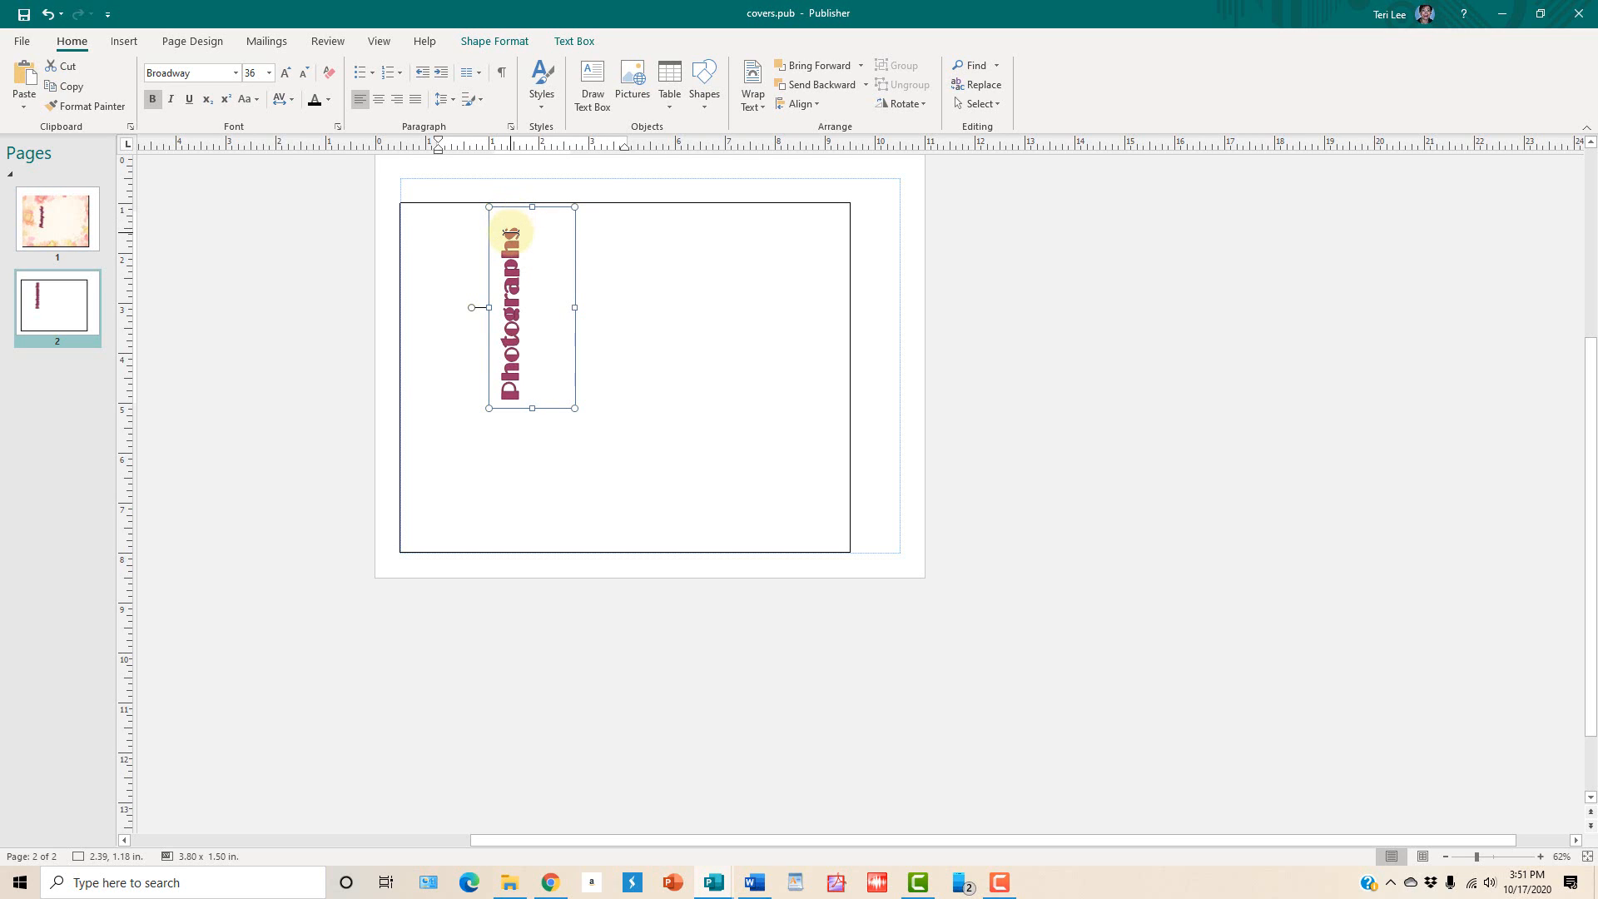
{"action": "key", "text": "BackSpace"}
{"action": "key", "text": "BackSpace"}
{"action": "key", "text": "BackSpace"}
{"action": "key", "text": "BackSpace"}
{"action": "key", "text": "BackSpace"}
{"action": "key", "text": "BackSpace"}
{"action": "key", "text": "BackSpace"}
{"action": "key", "text": "BackSpace"}
{"action": "key", "text": "BackSpace"}
{"action": "key", "text": "BackSpace"}
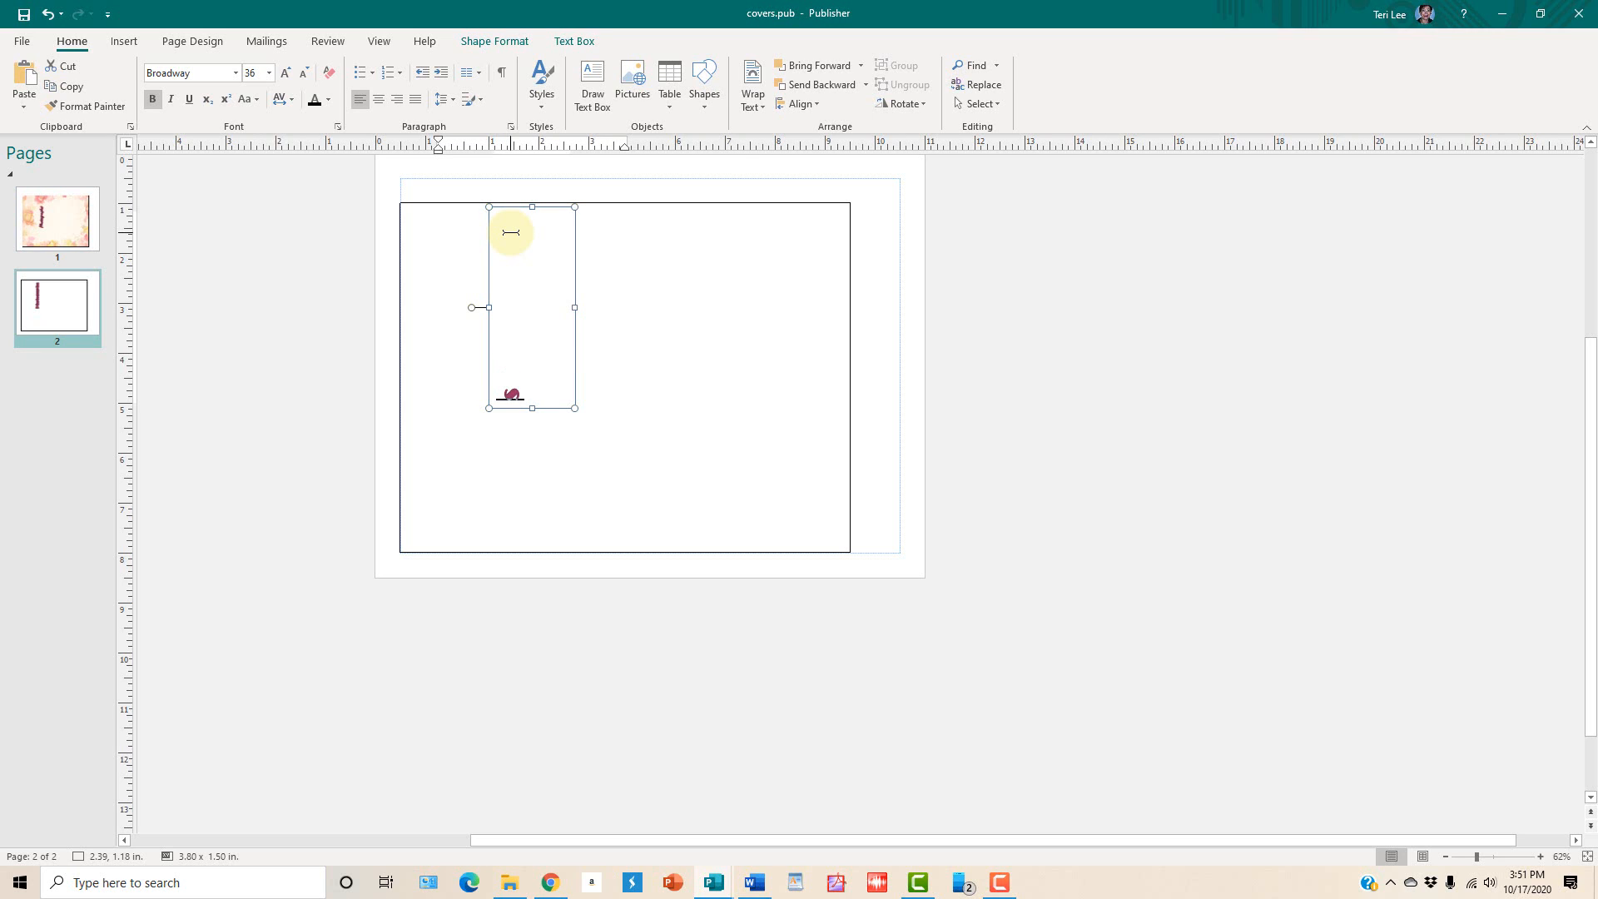
{"action": "key", "text": "BackSpace"}
{"action": "type", "text": "Memories"}
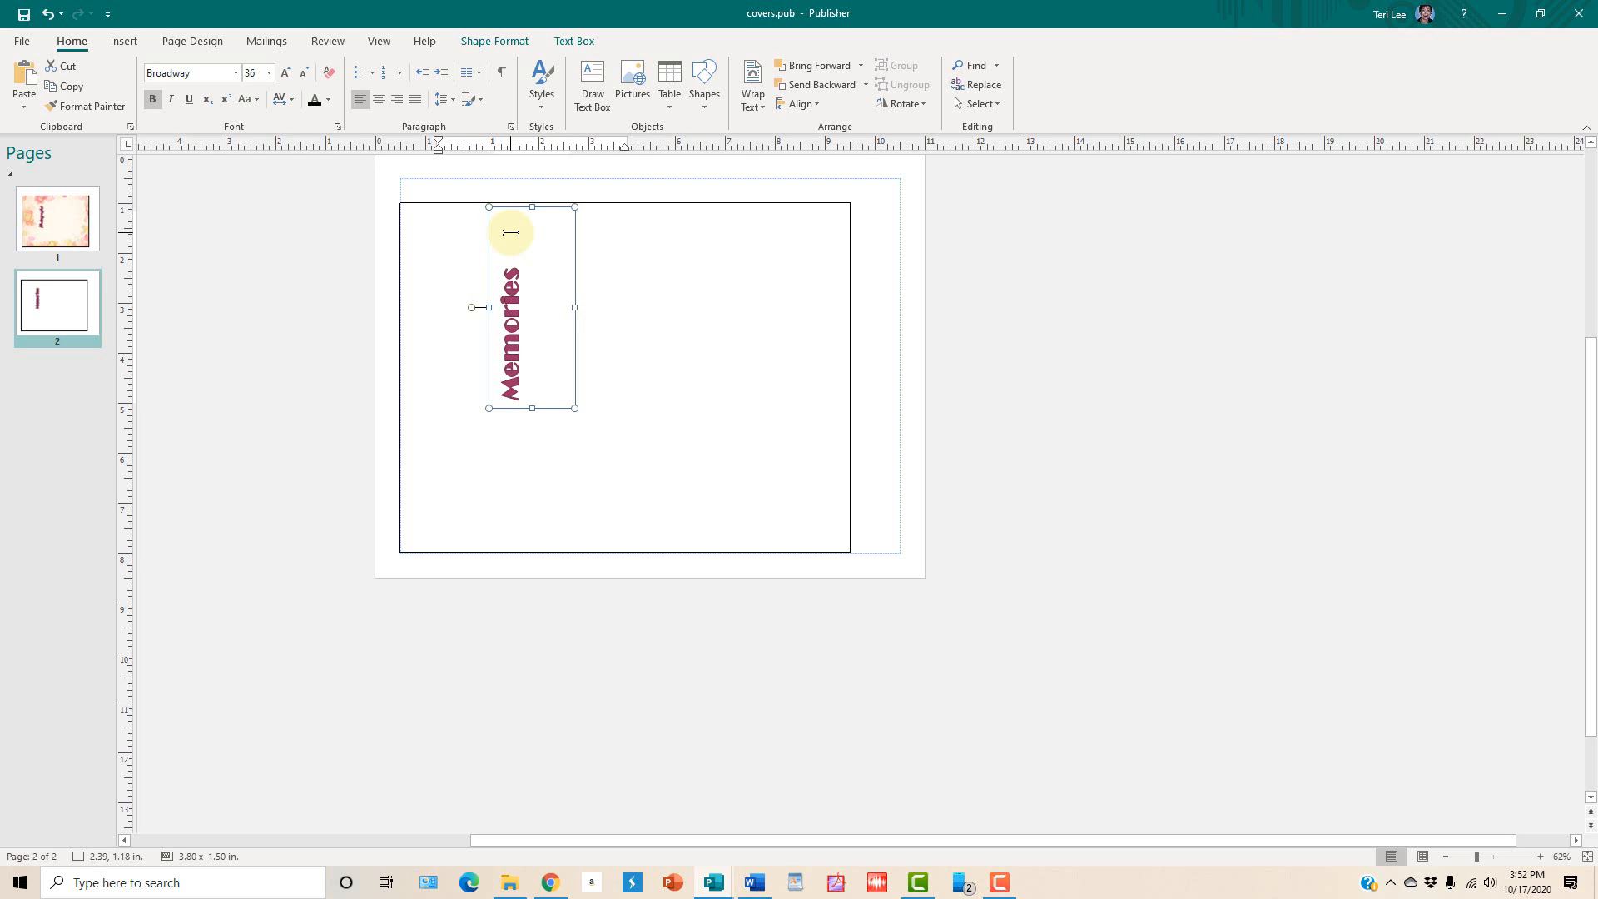
Step: Cut the Memories text box from page 2, leaving only the cover rectangle
{"action": "left_click", "coordinate": [652, 310]}
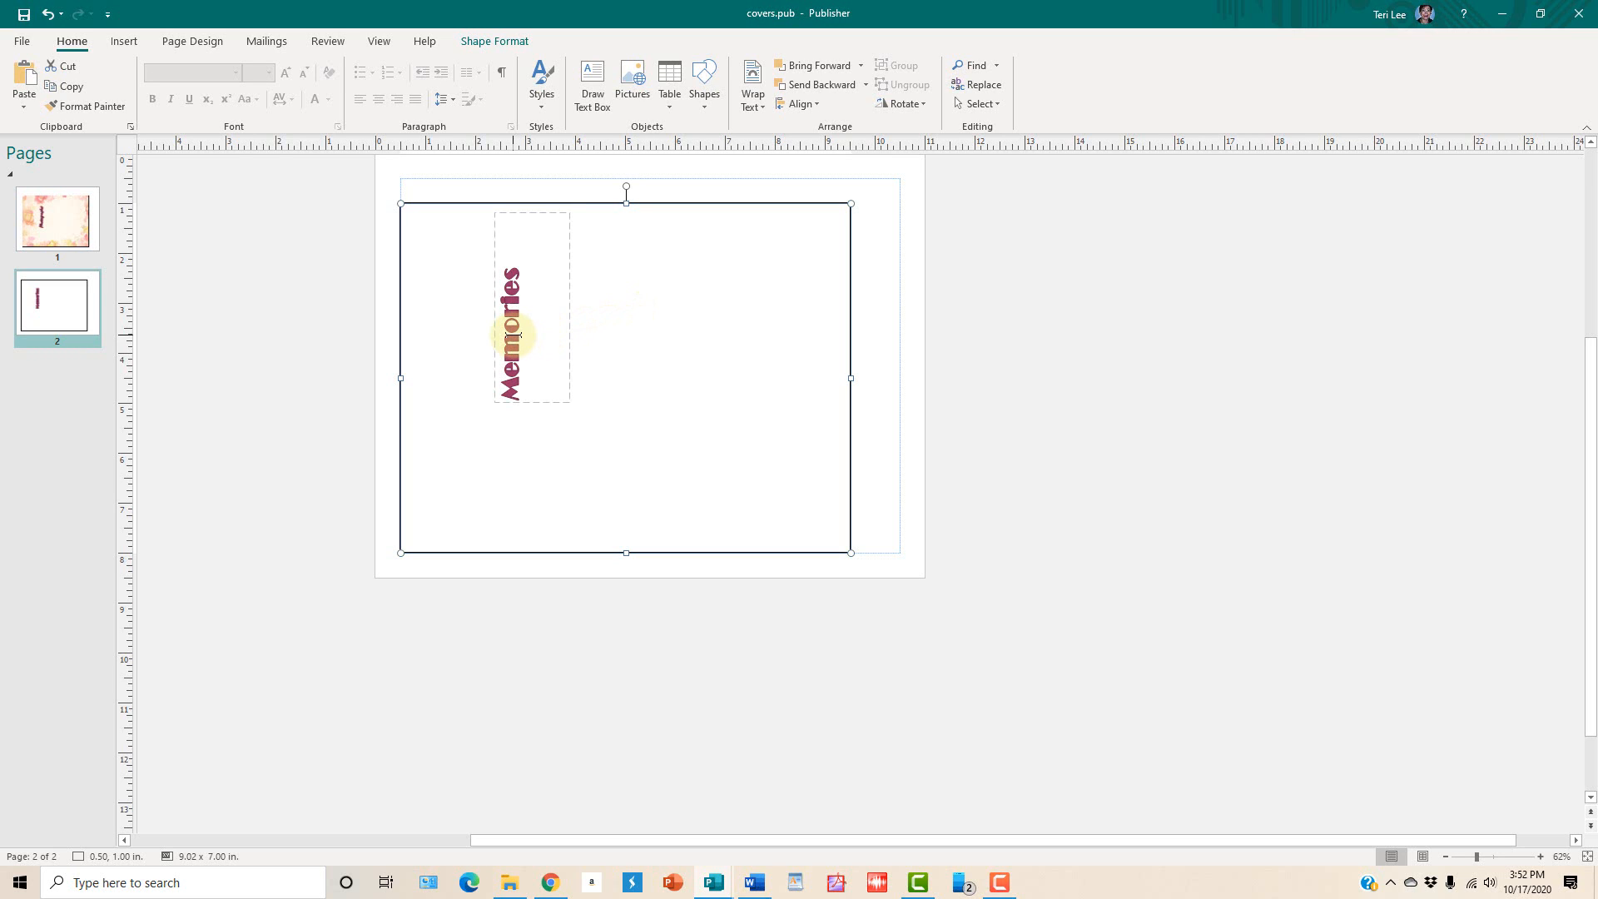
{"action": "left_click", "coordinate": [570, 308]}
{"action": "key", "text": "ctrl+x"}
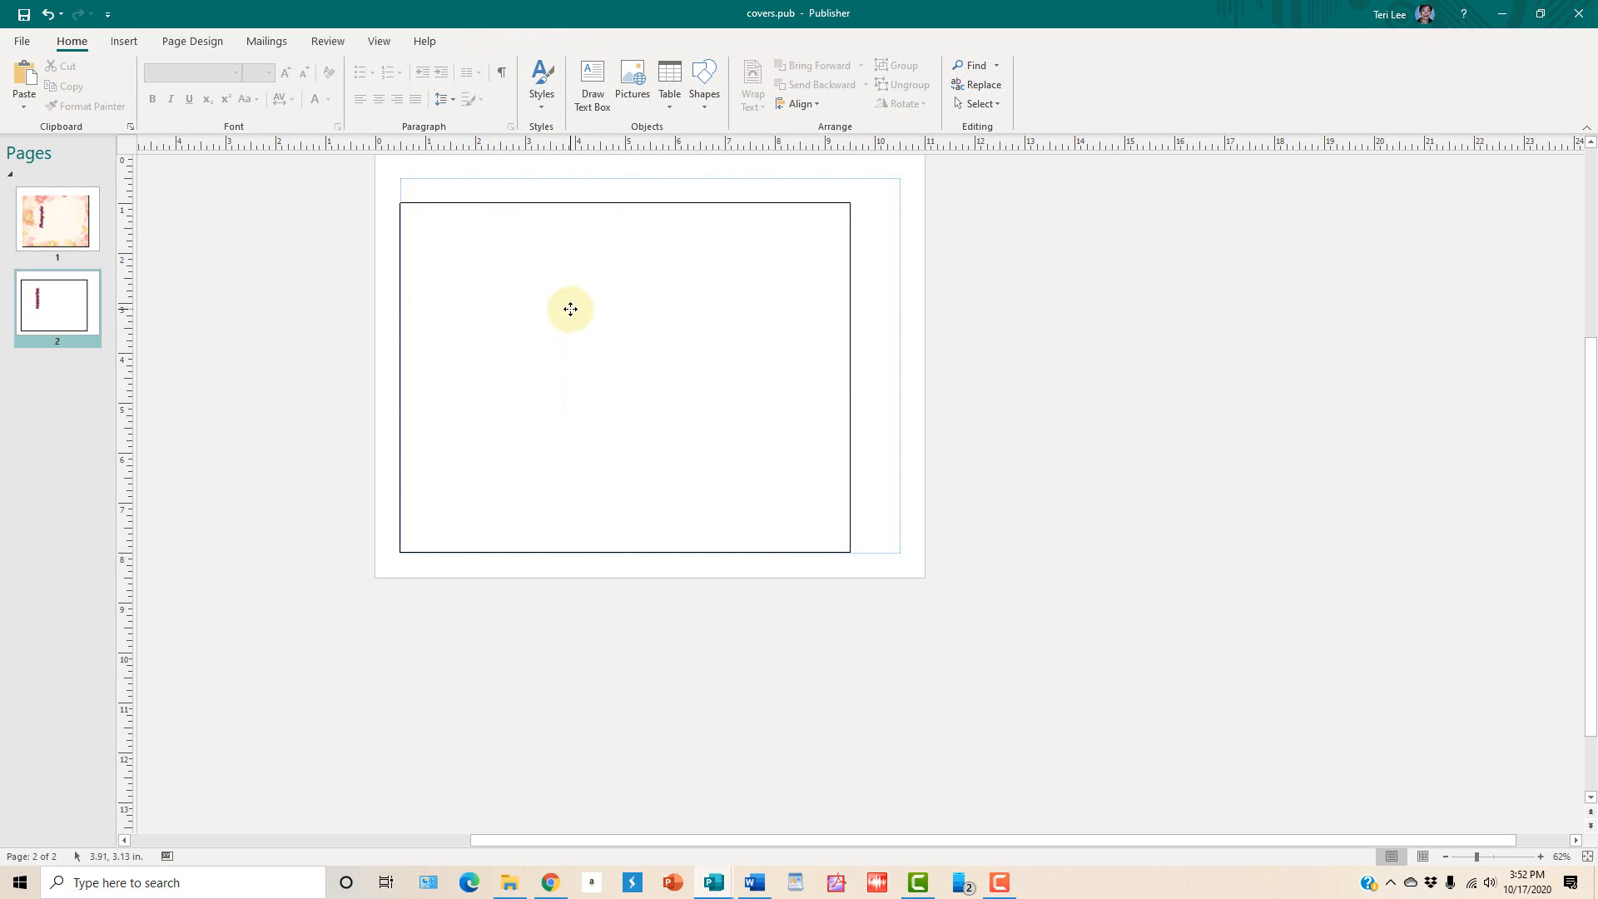
Step: Copy the whole Photographs title text from the floral cover on page 1
{"action": "left_click", "coordinate": [62, 238]}
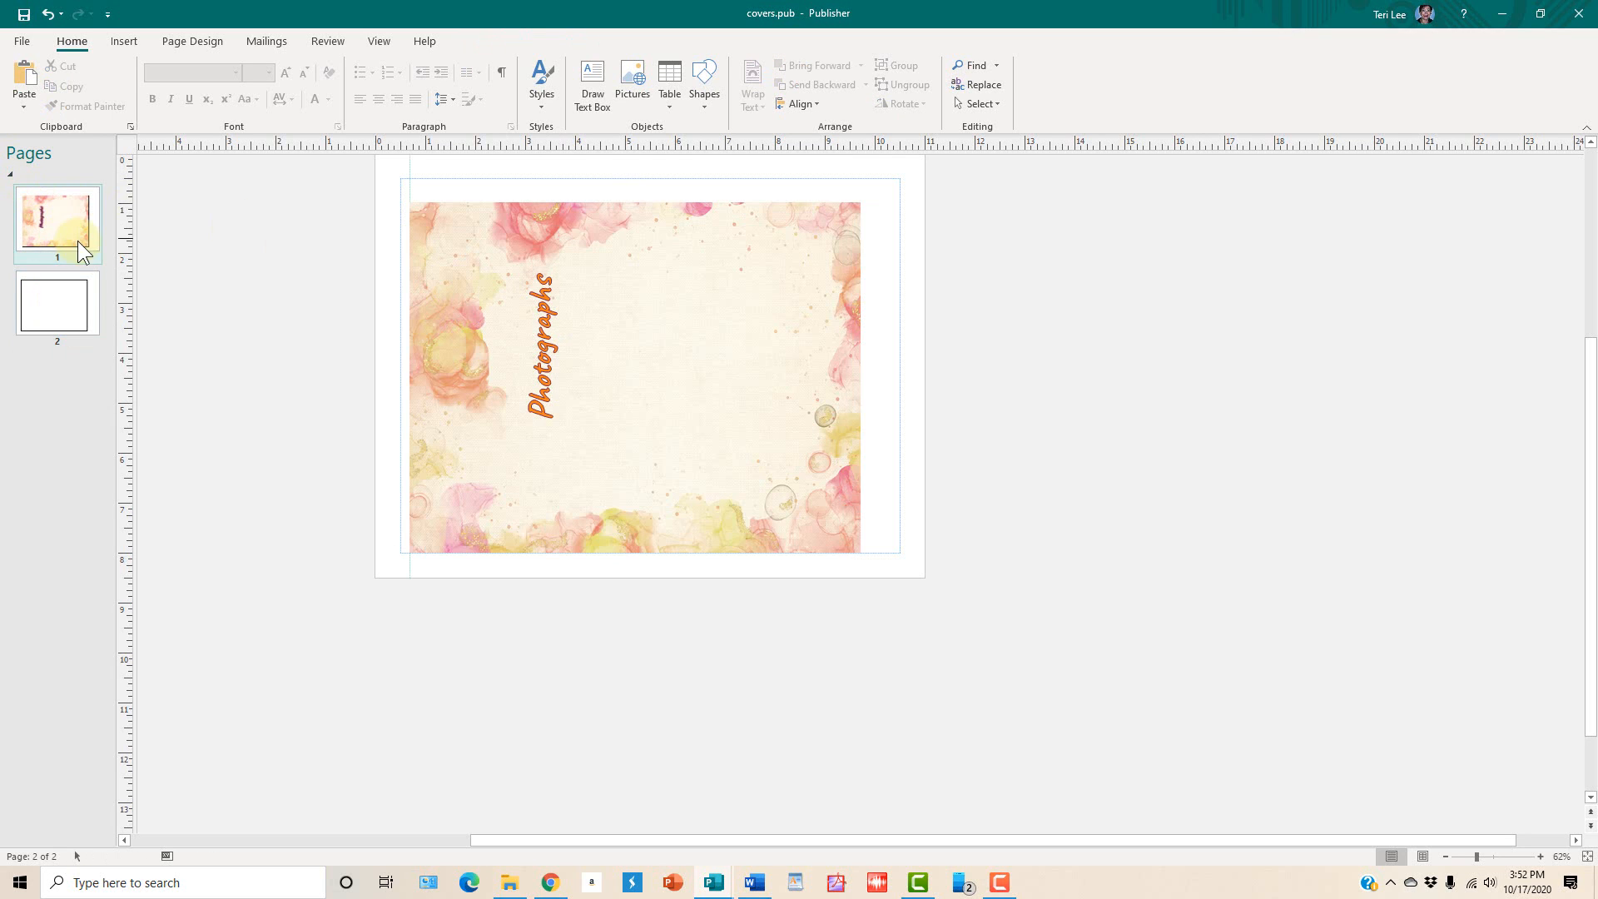
{"action": "left_click", "coordinate": [548, 363]}
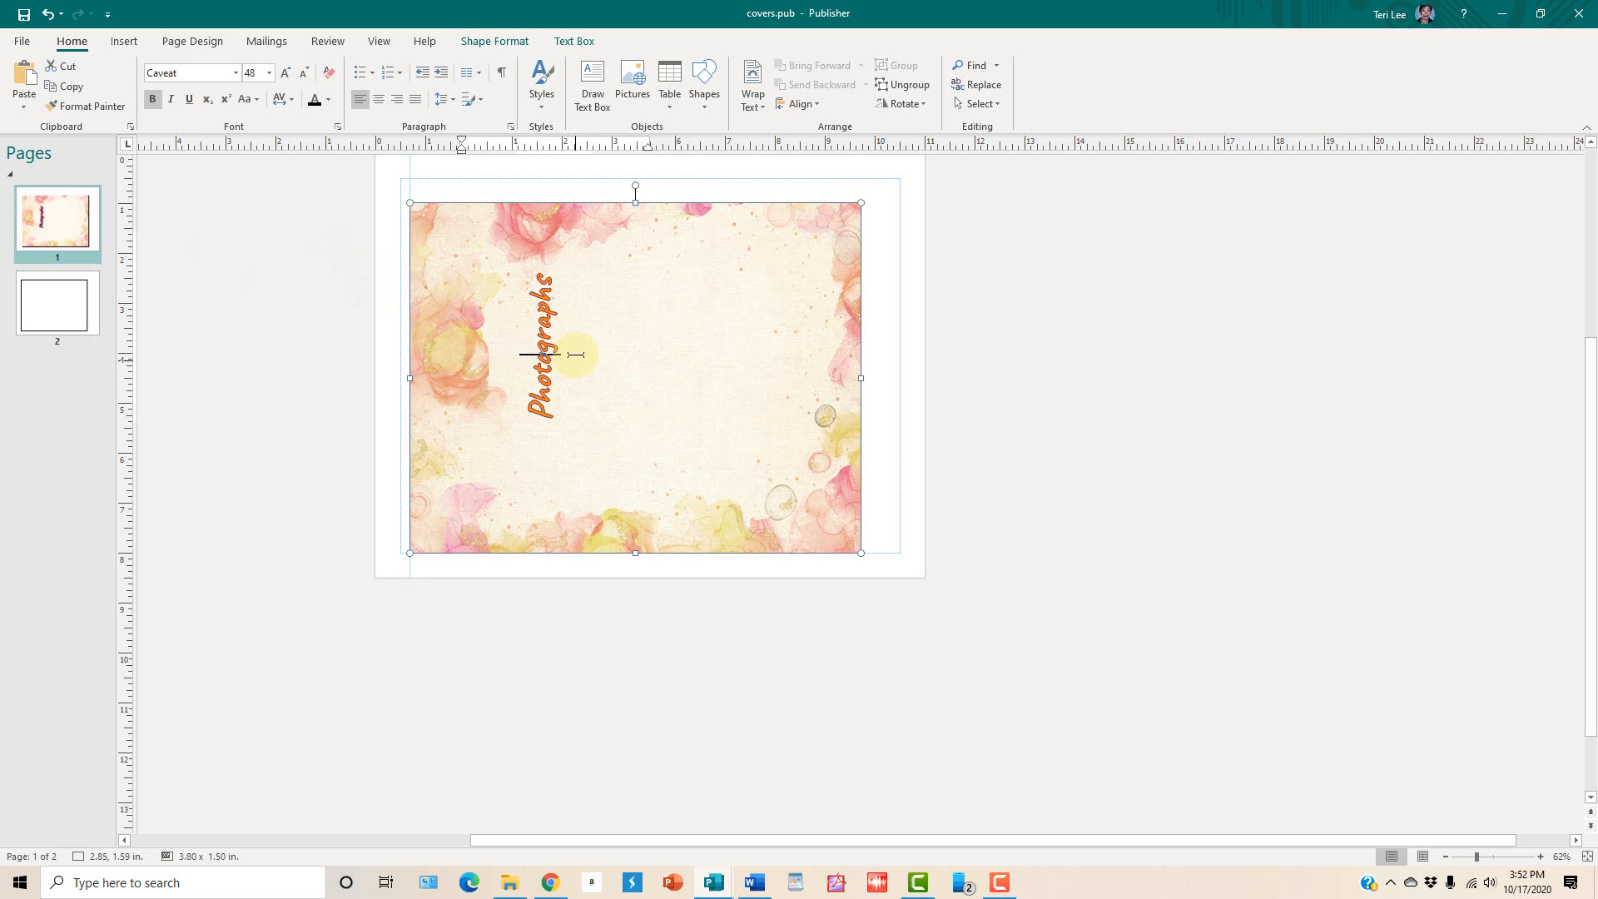
{"action": "left_click", "coordinate": [761, 197]}
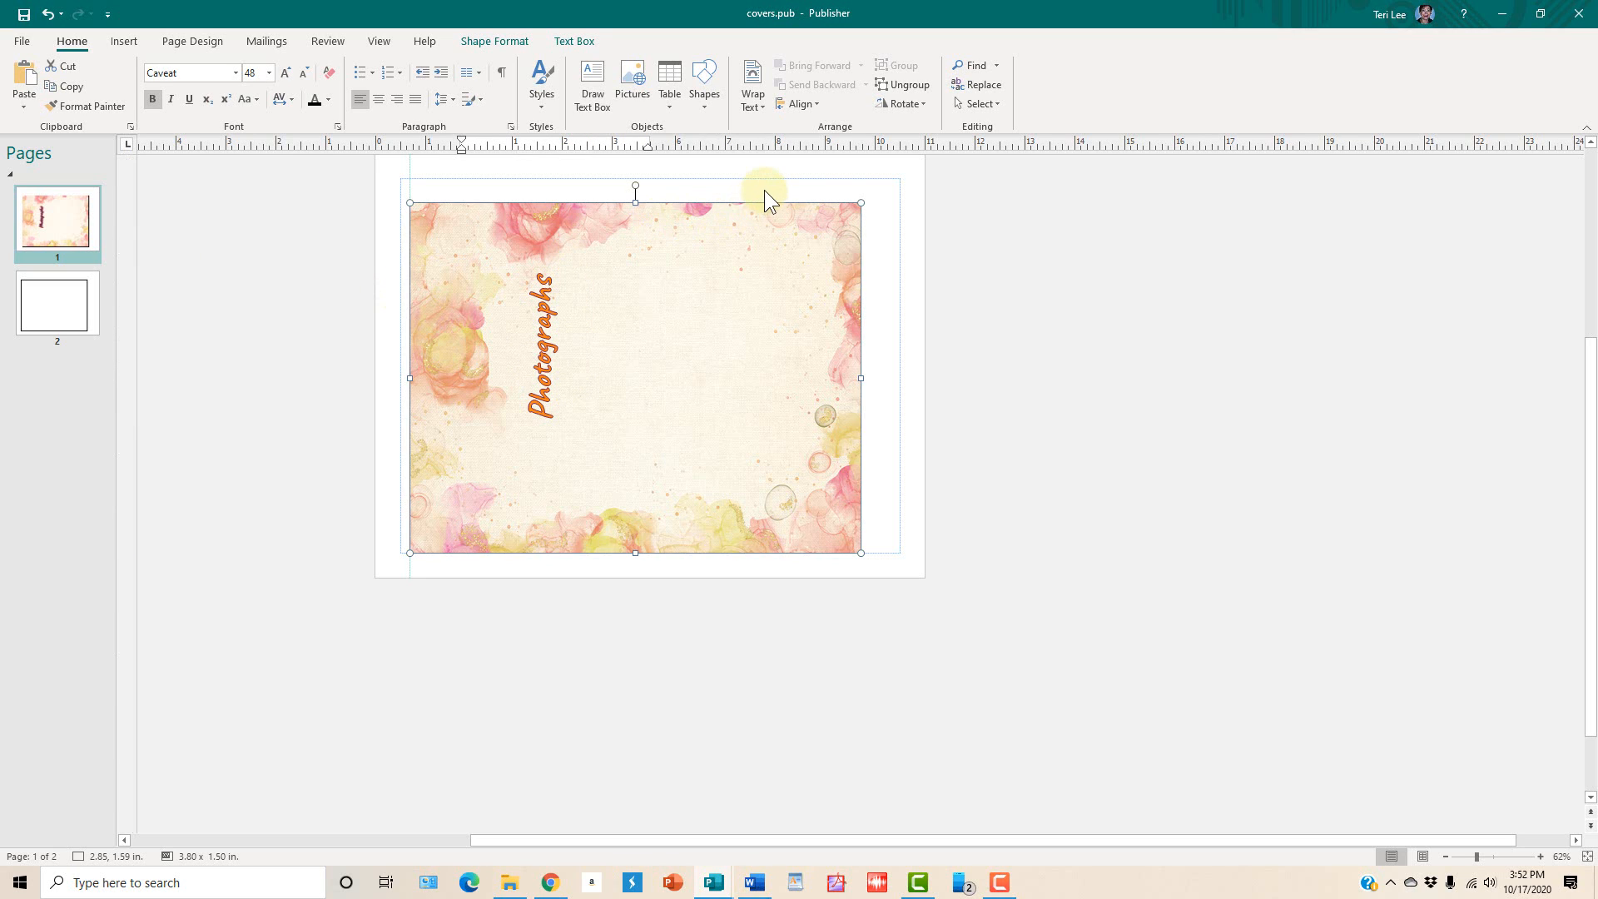
{"action": "left_click", "coordinate": [533, 406]}
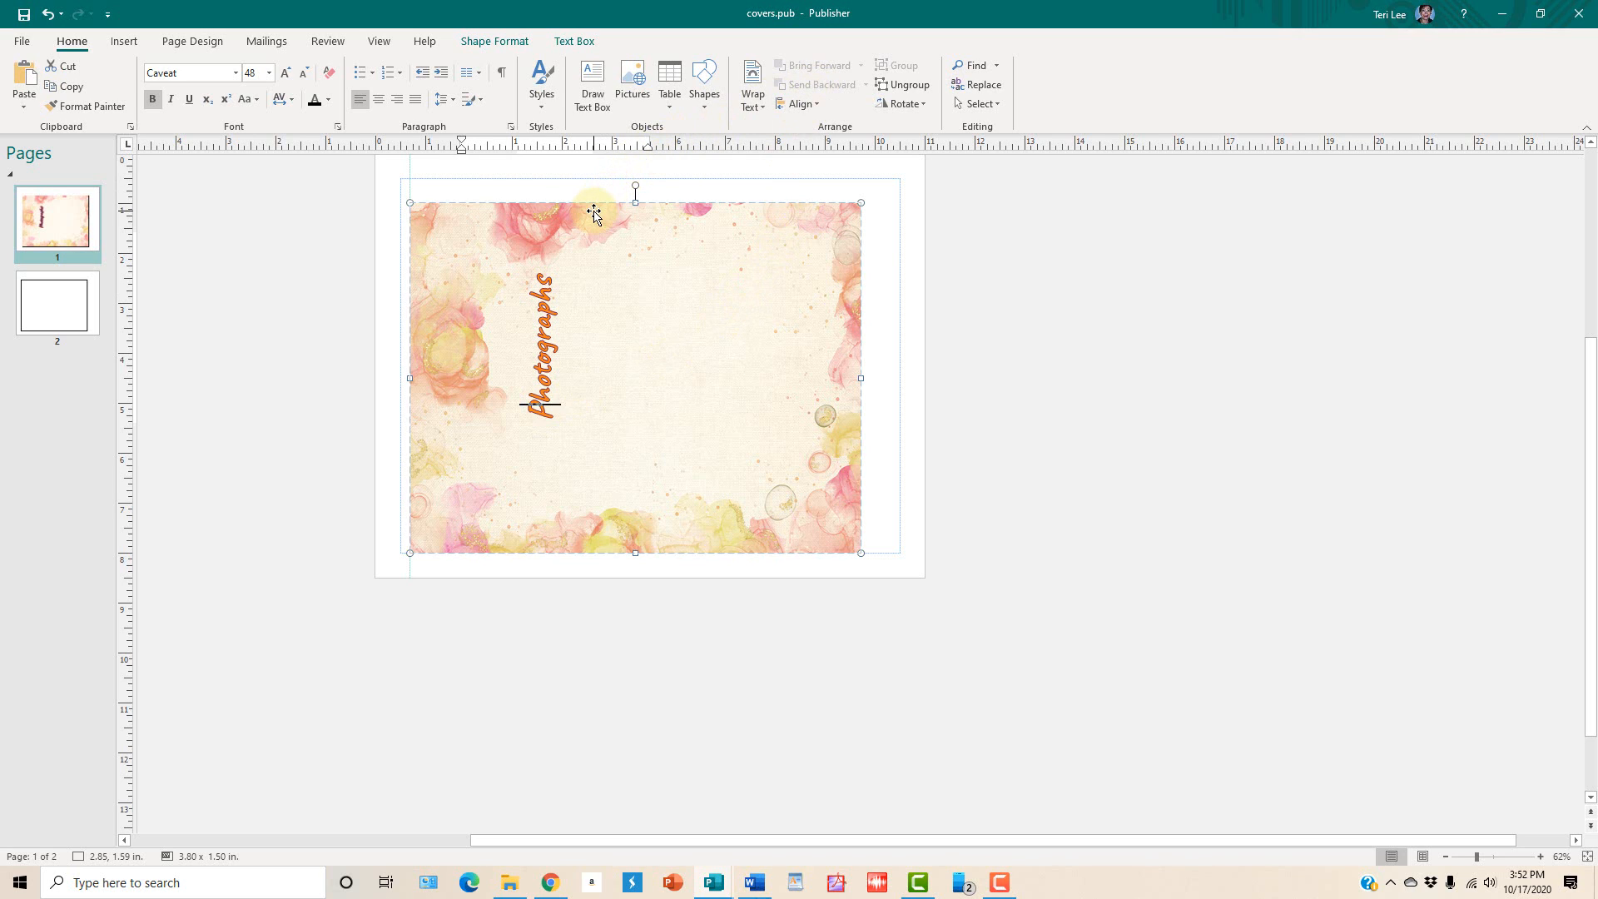
{"action": "left_click", "coordinate": [539, 275]}
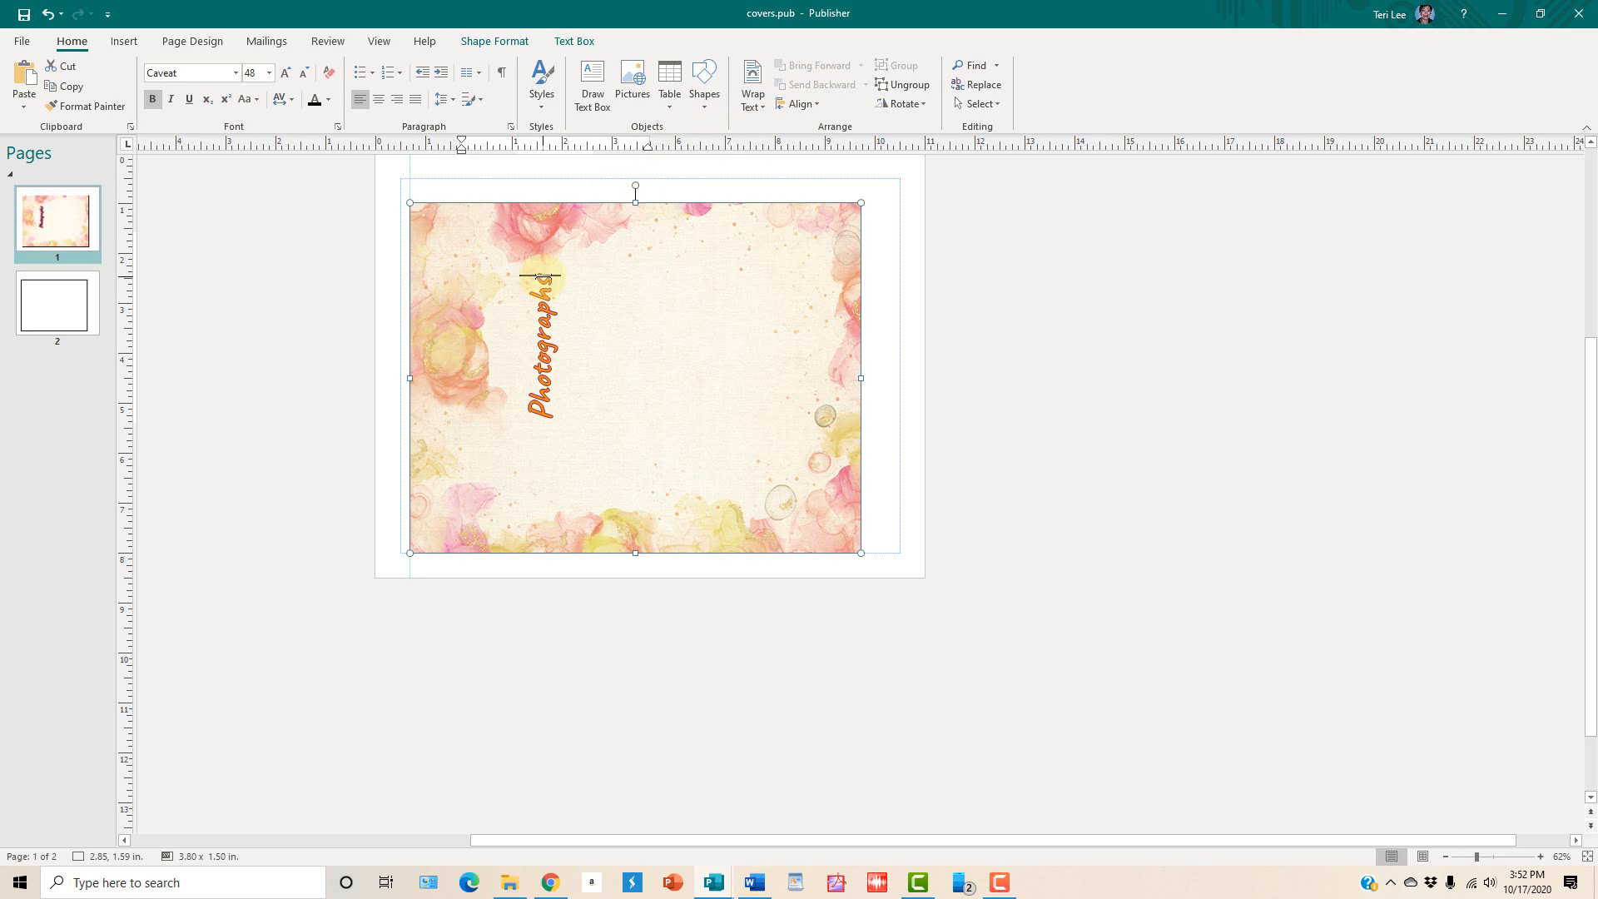
{"action": "left_click_drag", "start_coordinate": [539, 276], "coordinate": [549, 414]}
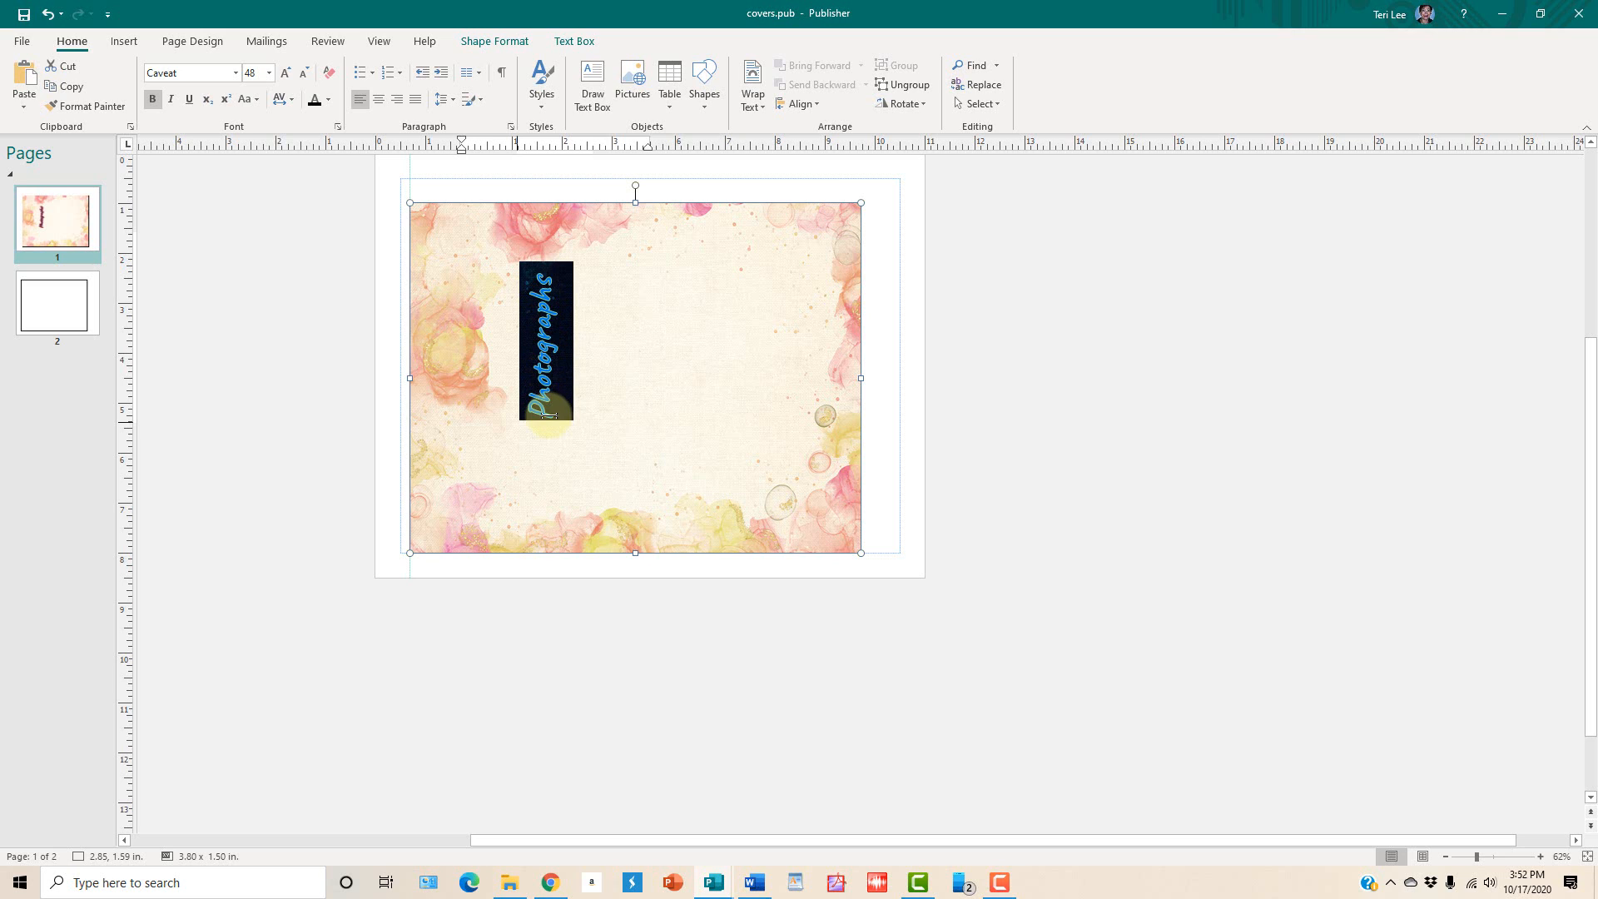
{"action": "right_click", "coordinate": [555, 319]}
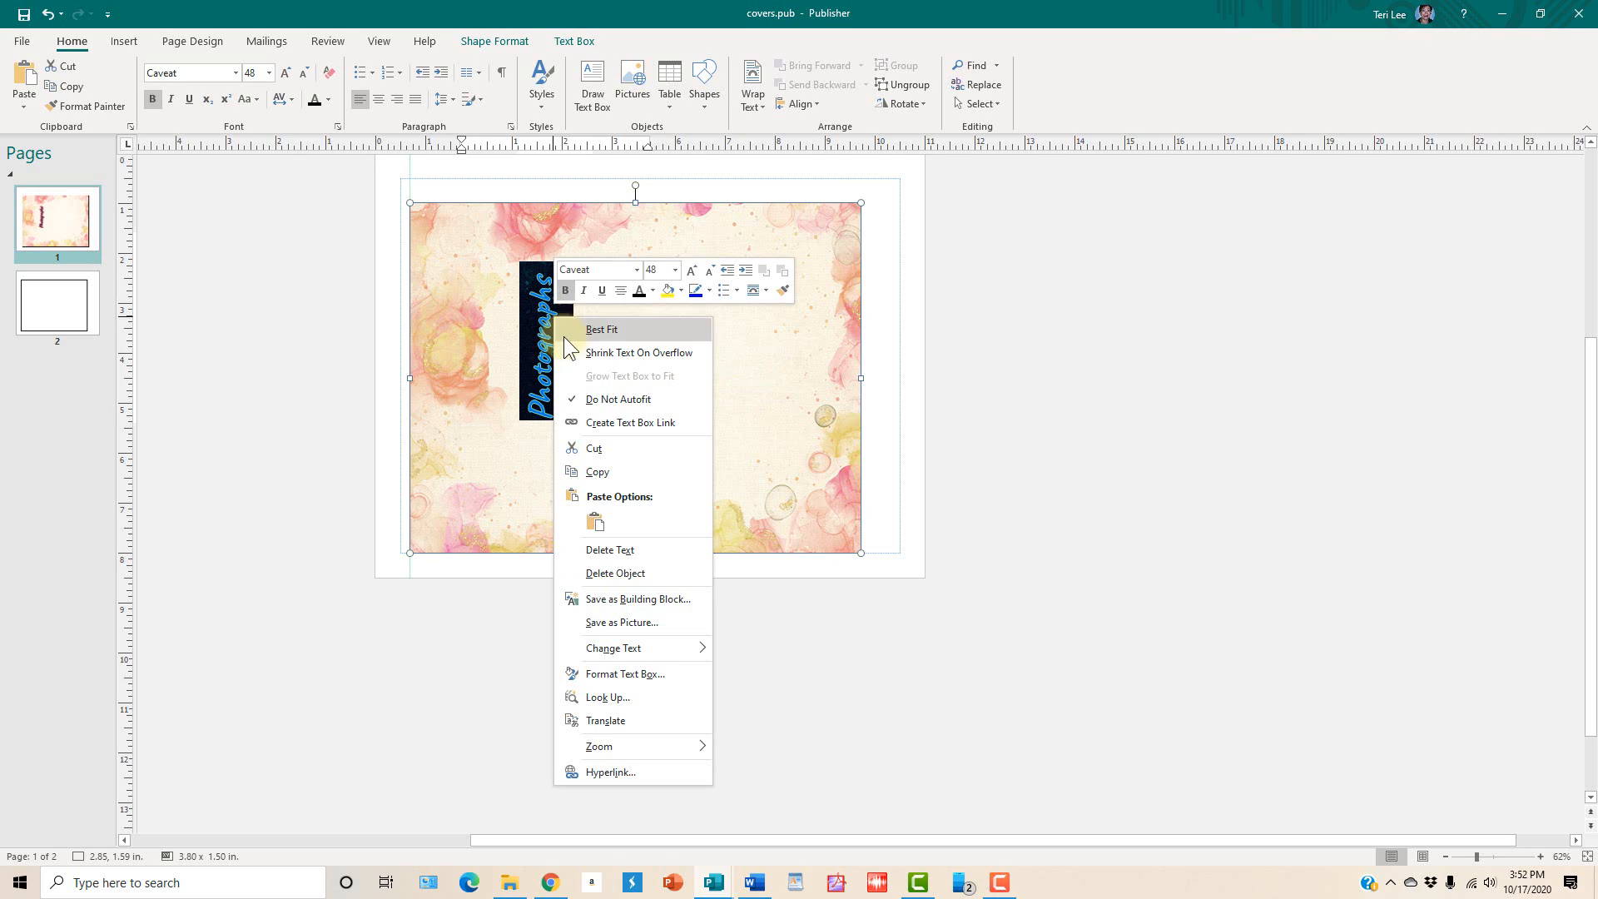
{"action": "left_click", "coordinate": [629, 471]}
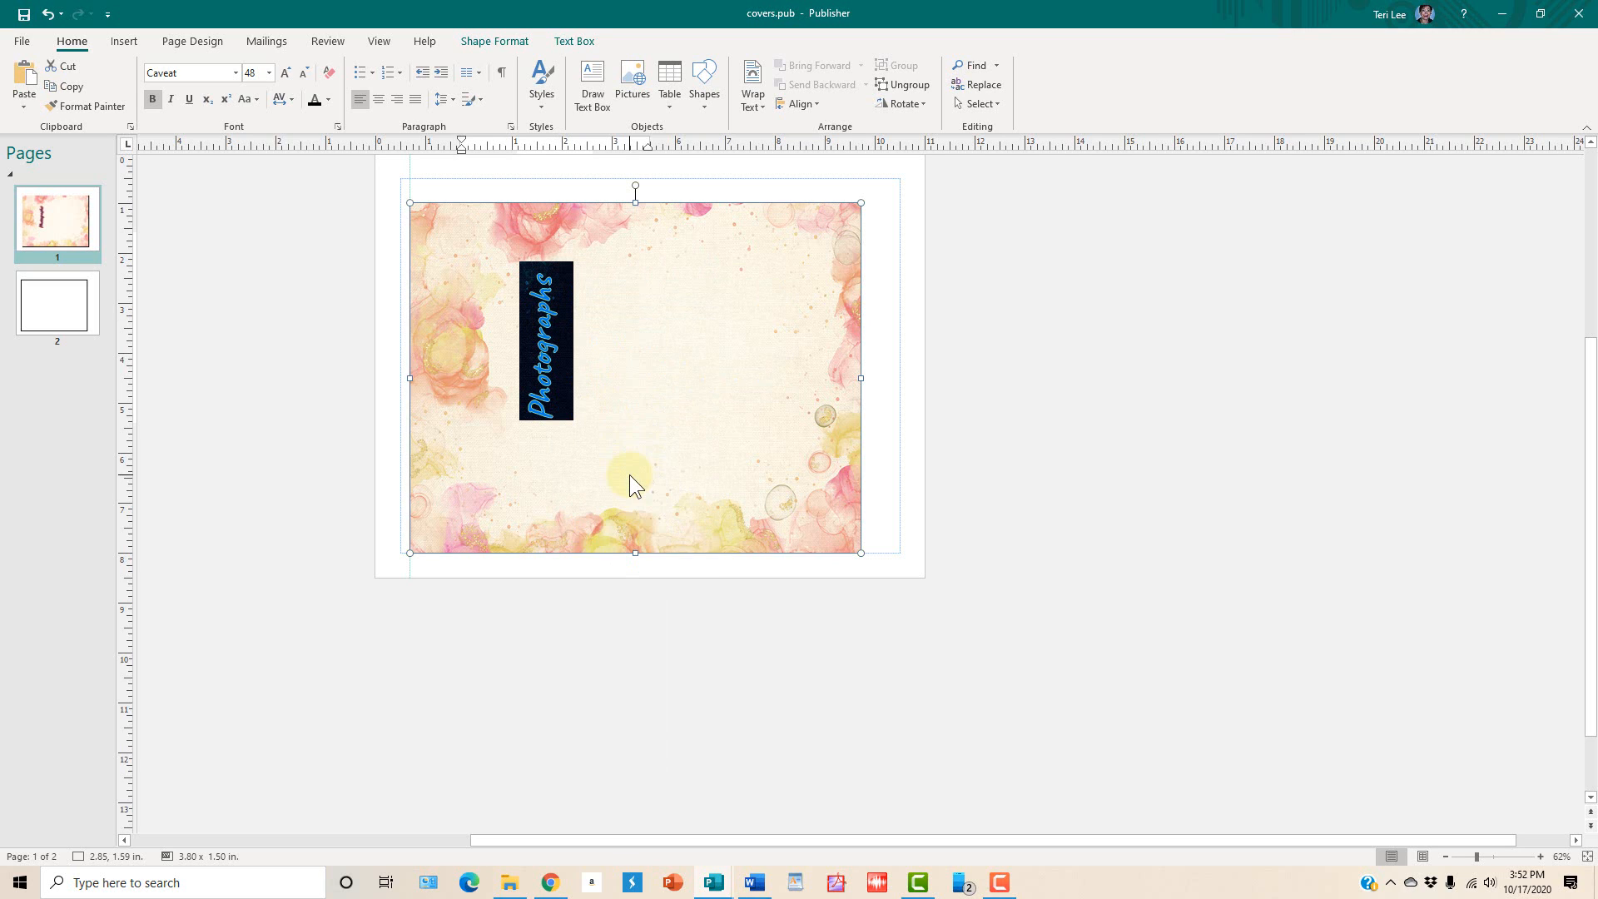
{"action": "left_click", "coordinate": [890, 370]}
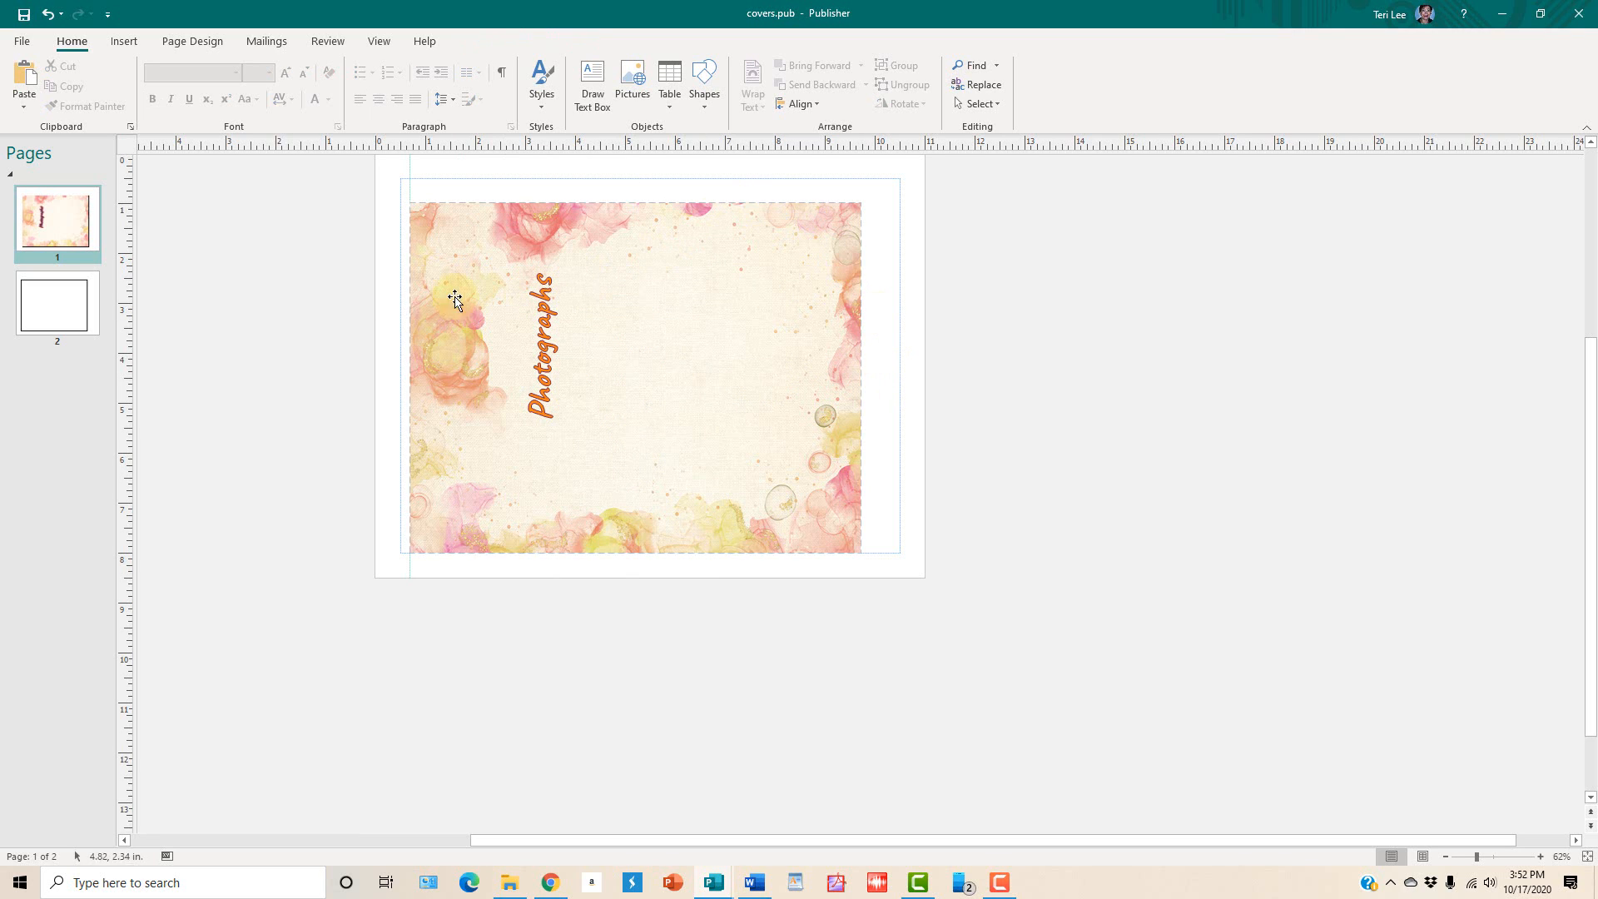
Step: Paste the copied Photographs title onto the blank cover rectangle on page 2
{"action": "left_click", "coordinate": [86, 303]}
{"action": "left_click", "coordinate": [662, 429]}
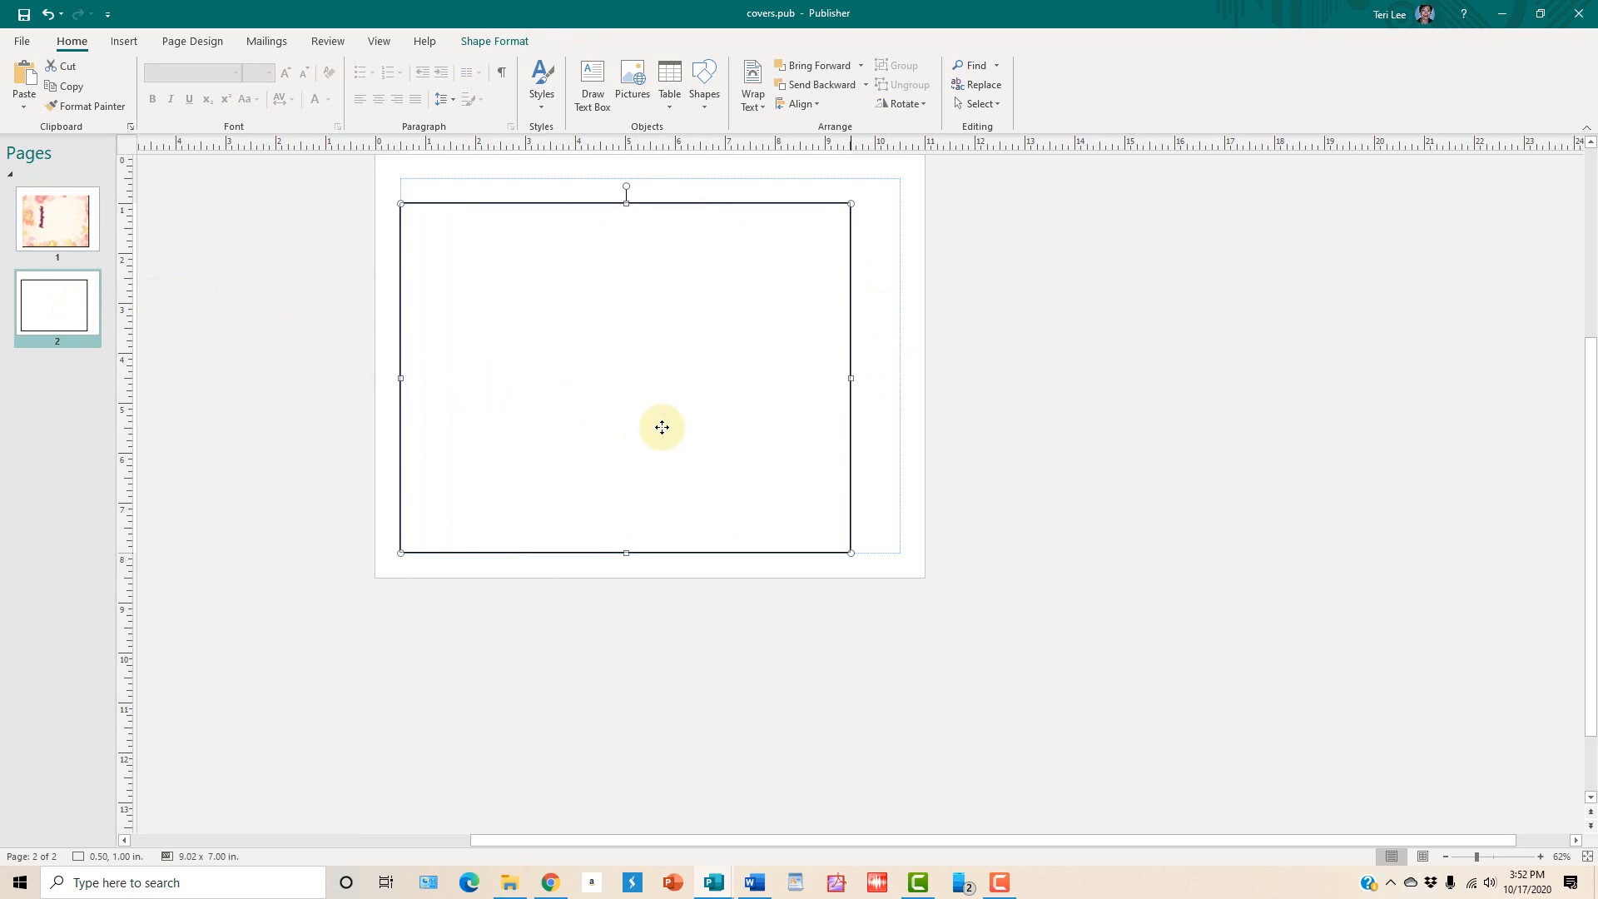
{"action": "right_click", "coordinate": [662, 428]}
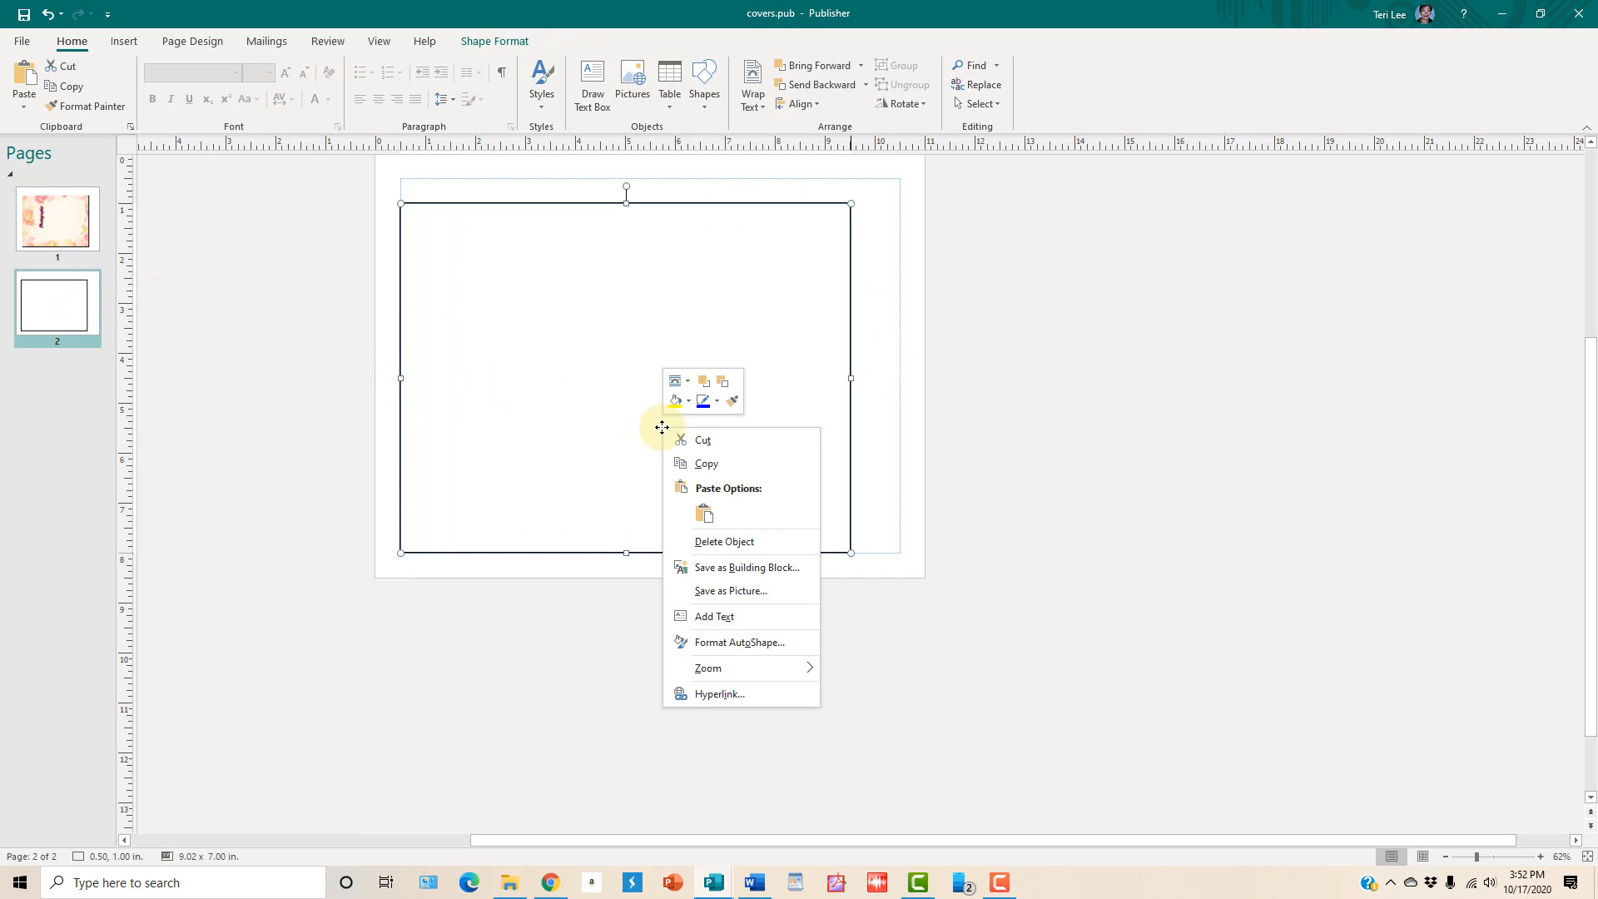
{"action": "left_click", "coordinate": [705, 513]}
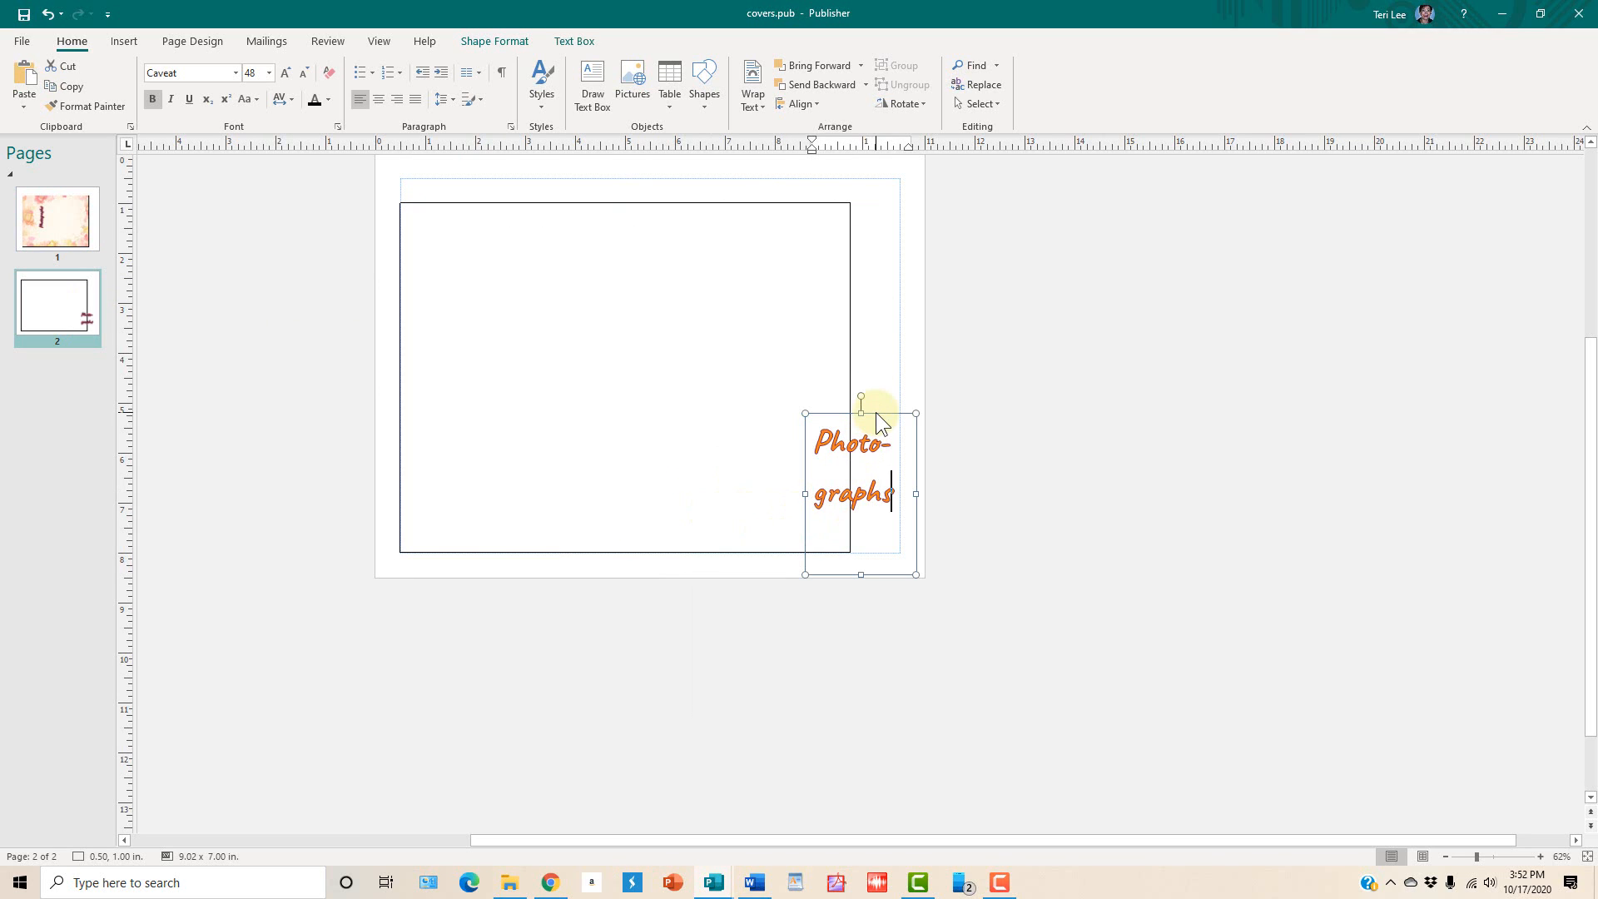
Step: Rotate the pasted title to read upwards, place it inside the cover, and resize its text box to about 3.83 x 0.97 in
{"action": "left_click_drag", "start_coordinate": [877, 421], "coordinate": [446, 400]}
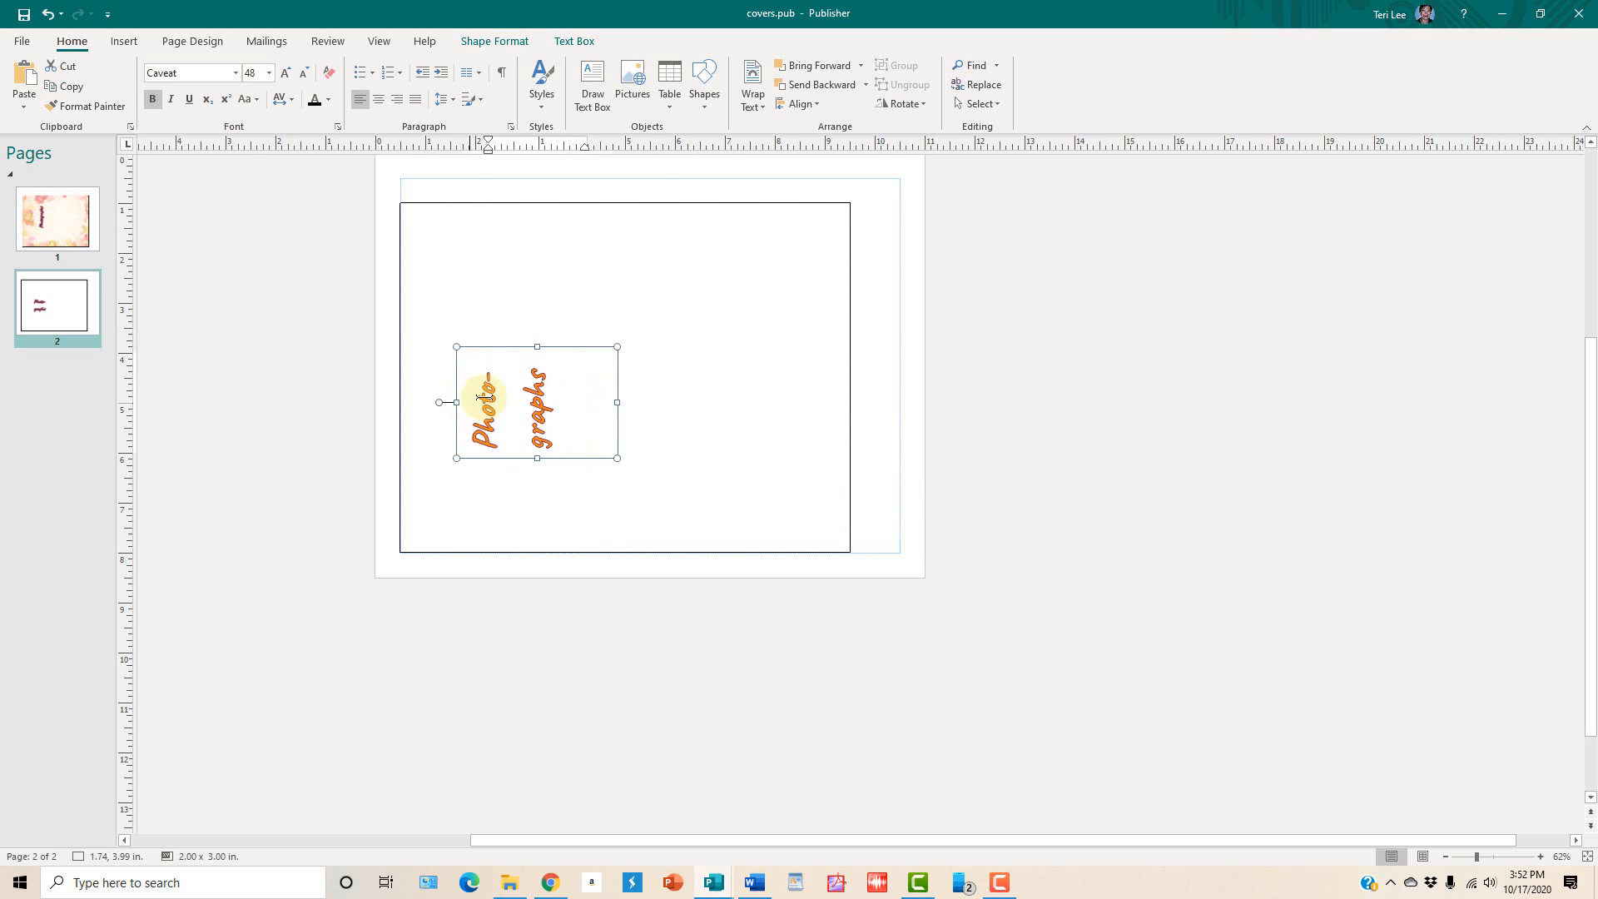
{"action": "left_click_drag", "start_coordinate": [536, 345], "coordinate": [554, 254]}
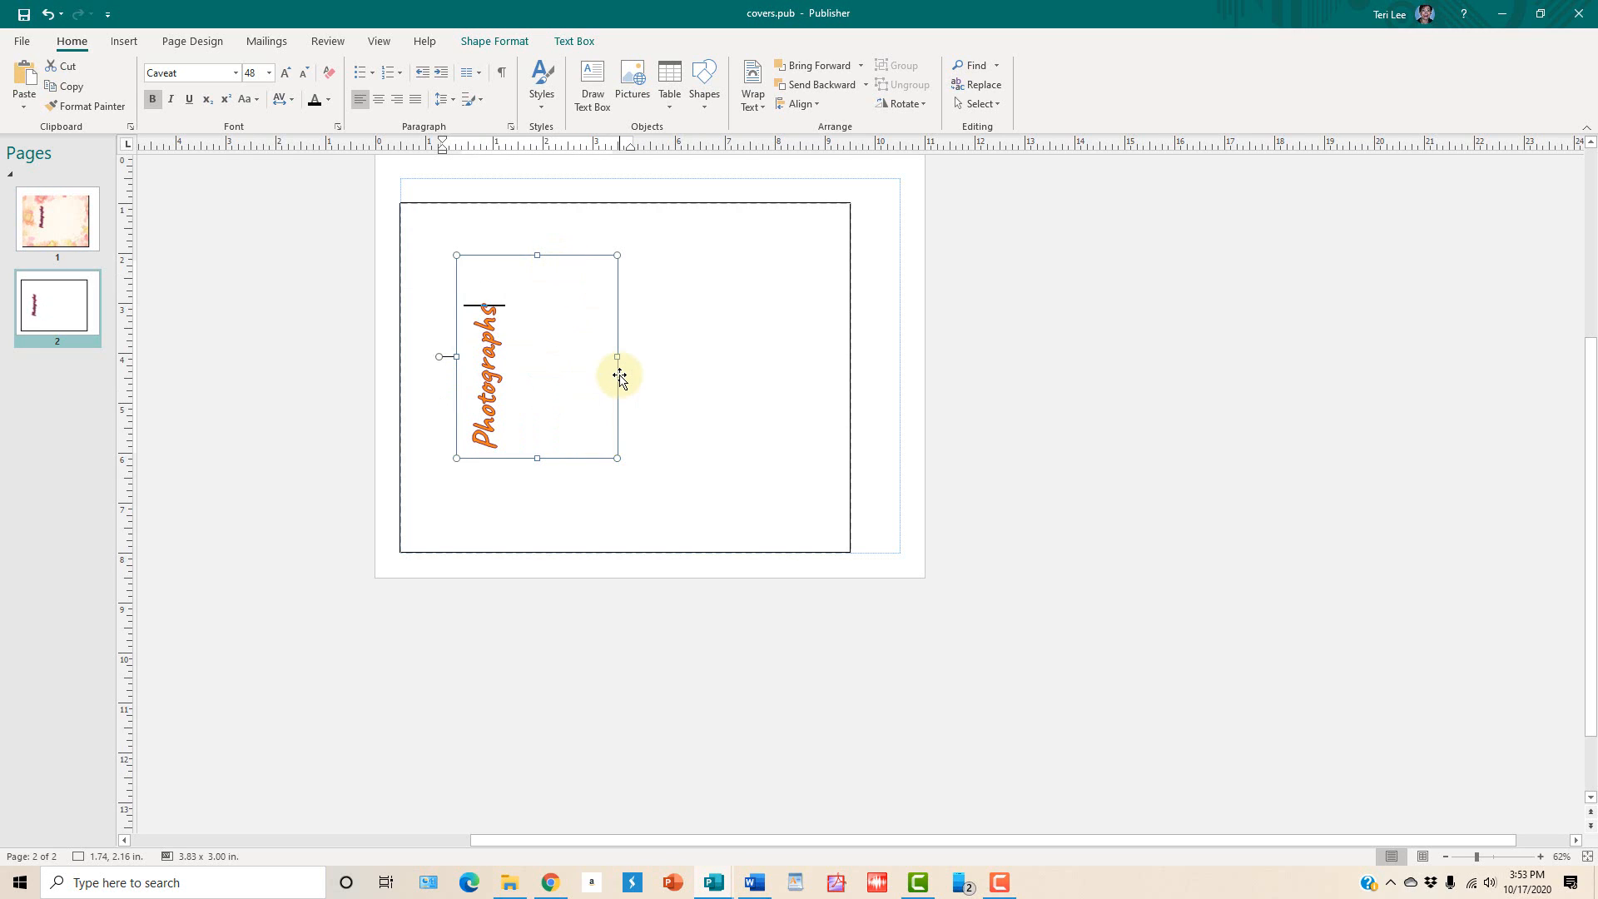
{"action": "left_click_drag", "start_coordinate": [617, 356], "coordinate": [516, 354]}
{"action": "left_click", "coordinate": [489, 353]}
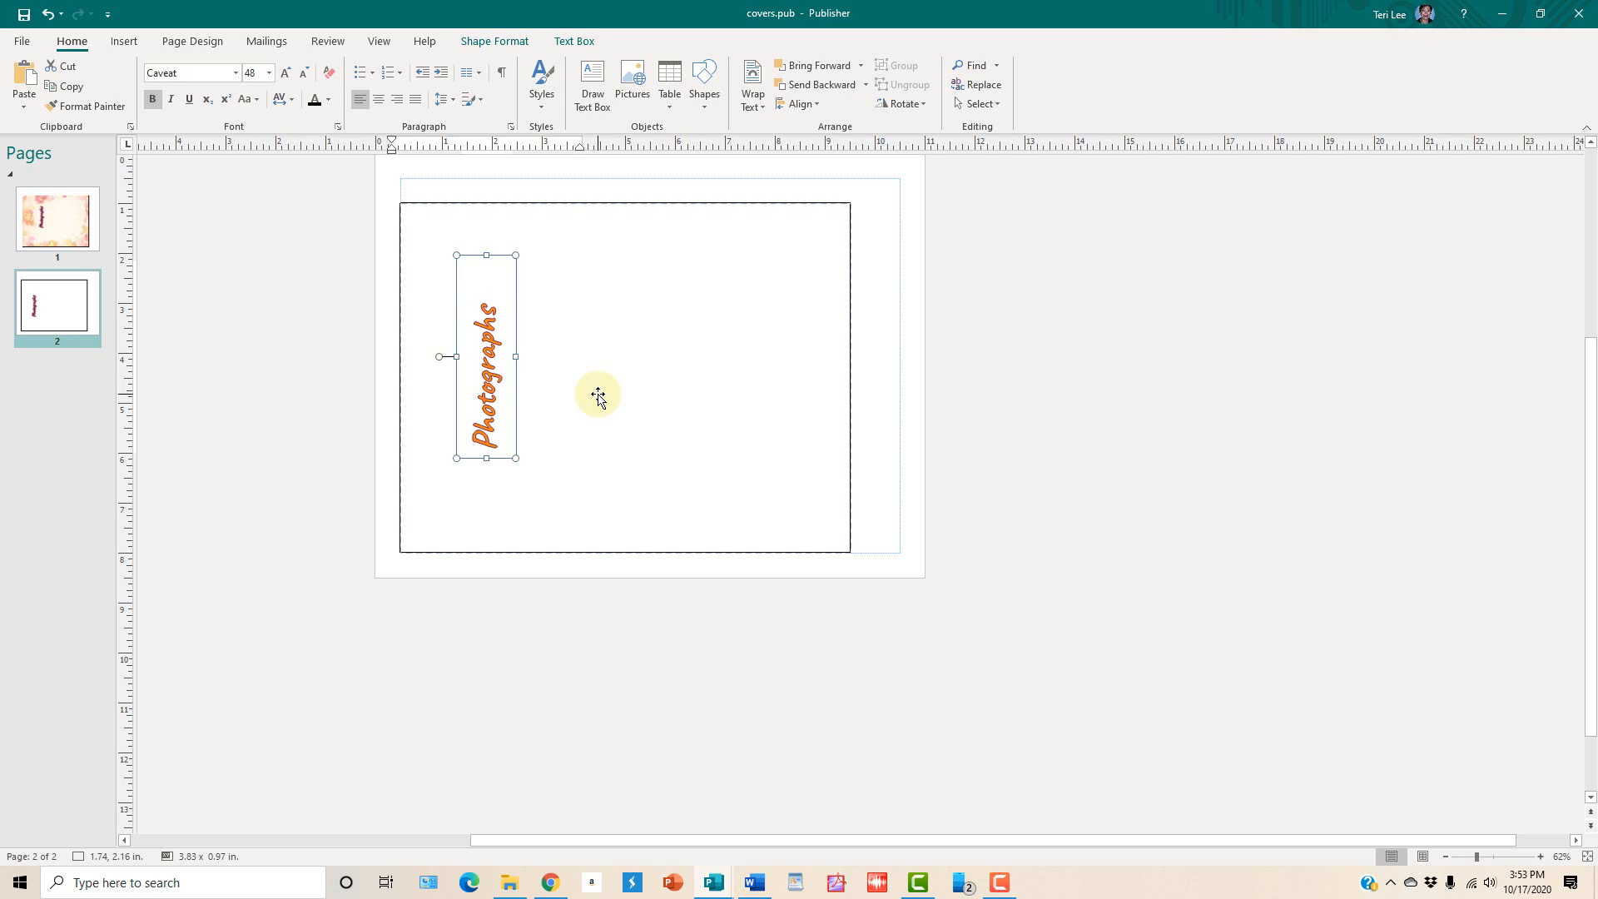
Step: Select the title's text box instead of the cover rectangle and move it up and inward to about 2.50, 1.74 in
{"action": "left_click", "coordinate": [519, 309]}
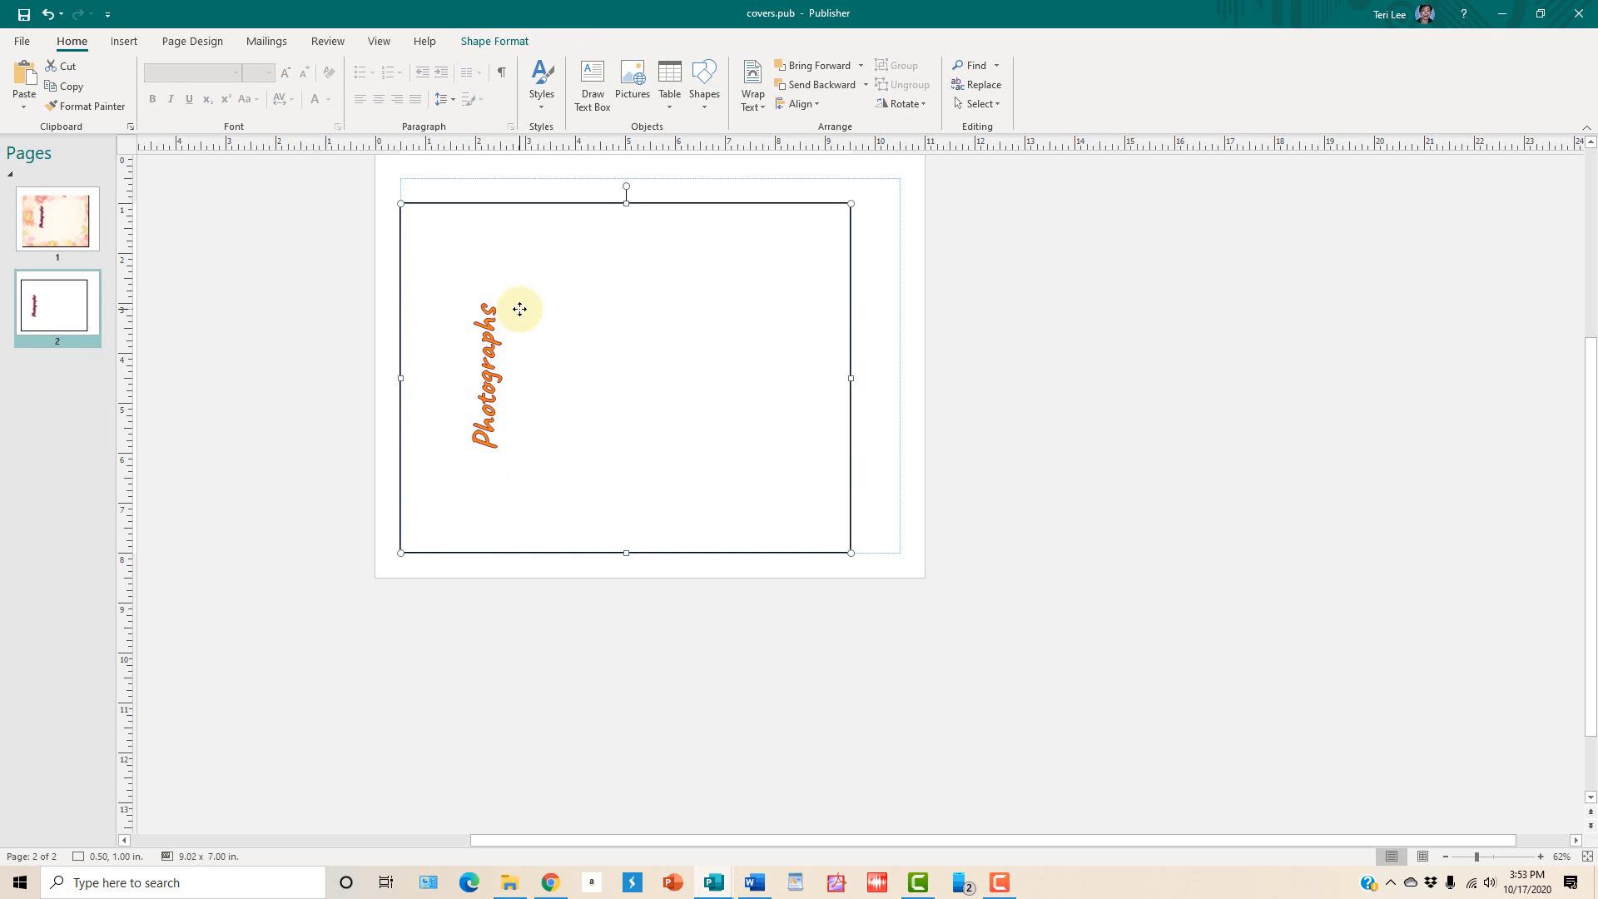
{"action": "left_click", "coordinate": [499, 319]}
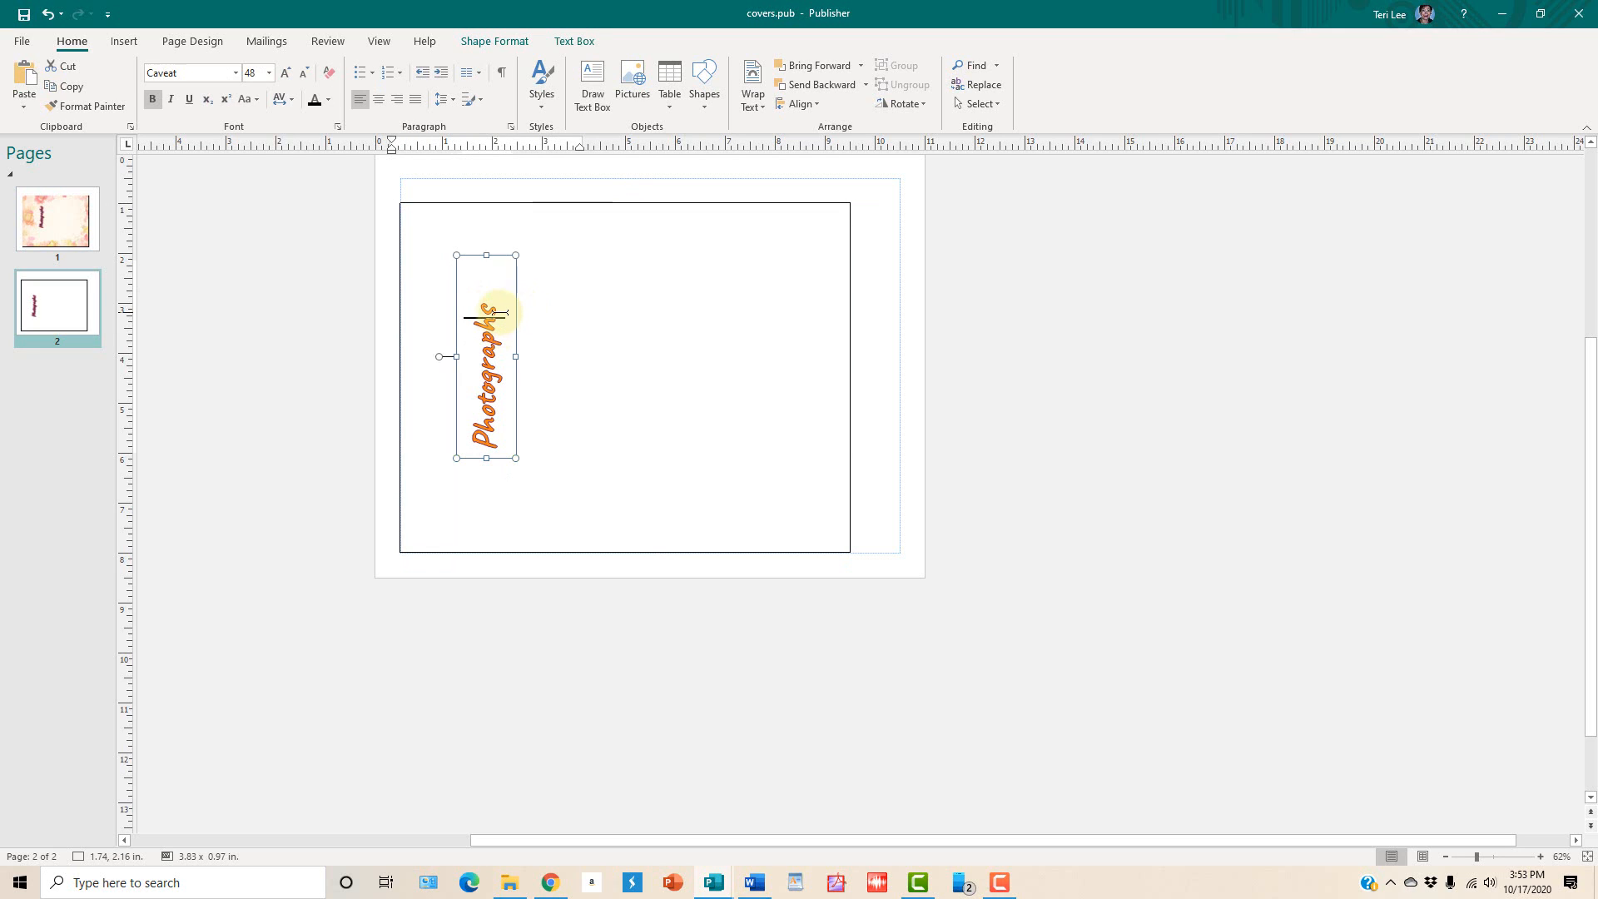
{"action": "left_click", "coordinate": [498, 256]}
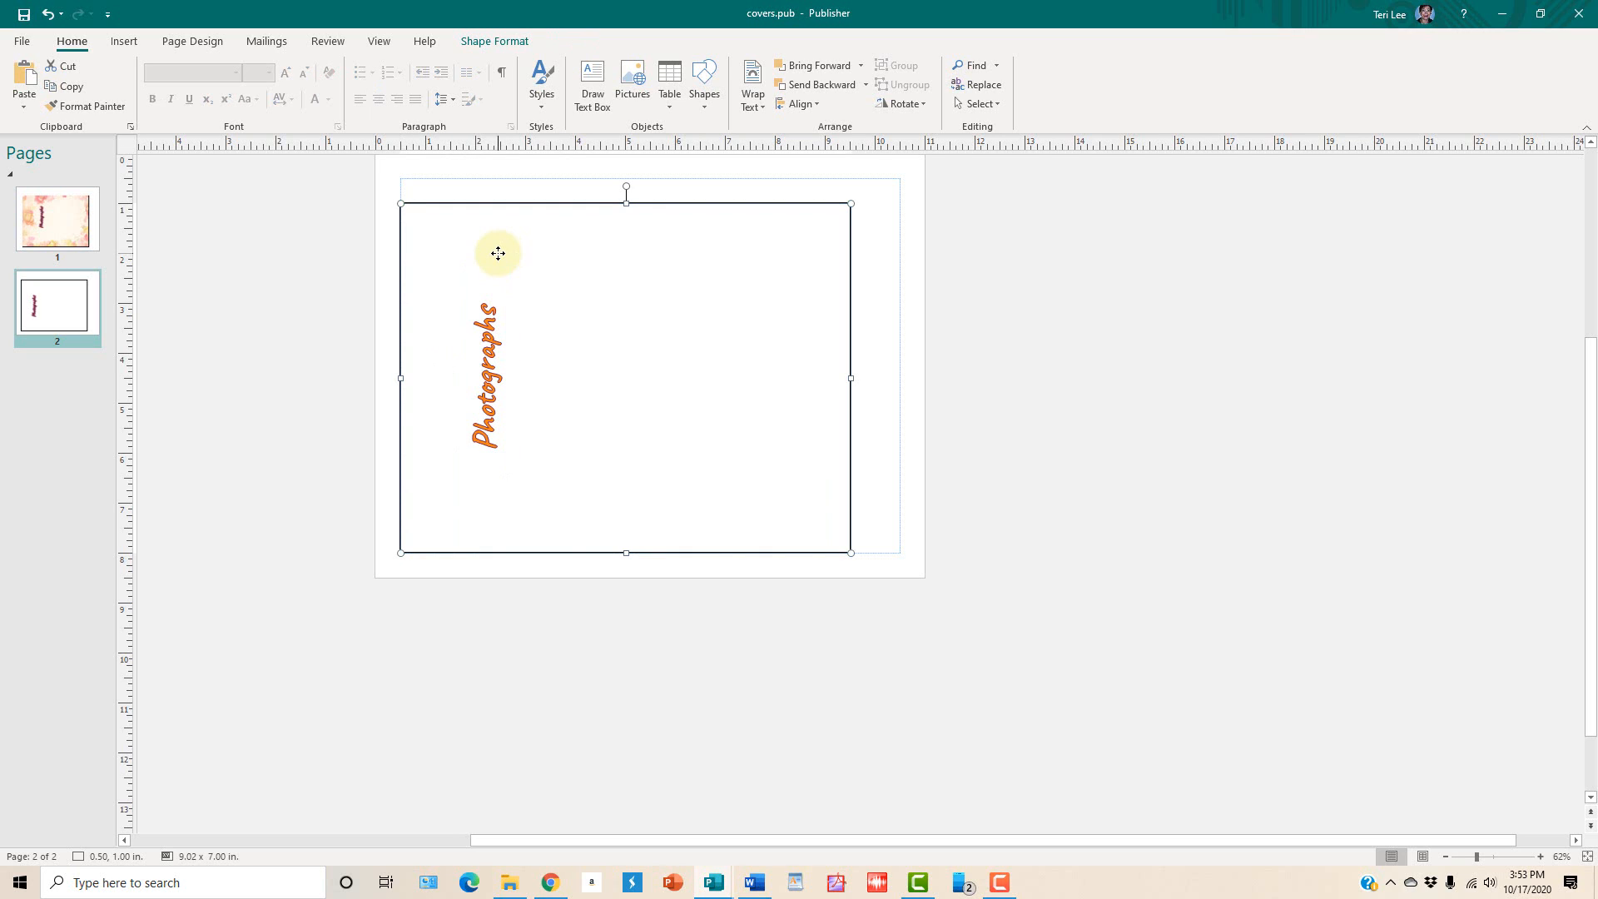
{"action": "left_click", "coordinate": [498, 261]}
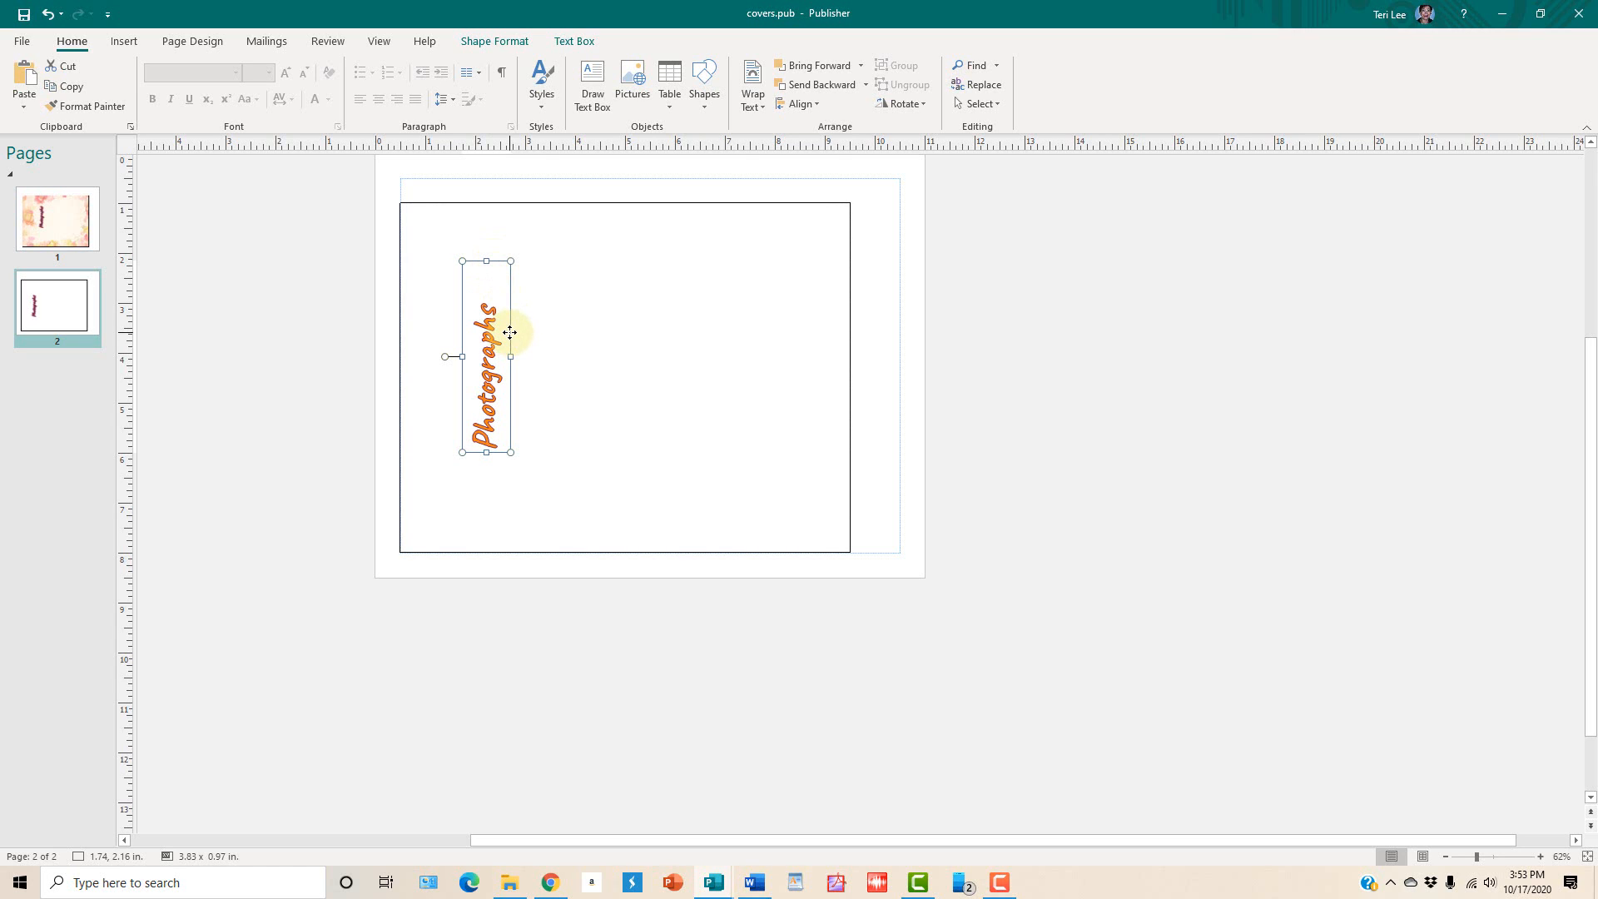
{"action": "left_click_drag", "start_coordinate": [510, 332], "coordinate": [548, 311]}
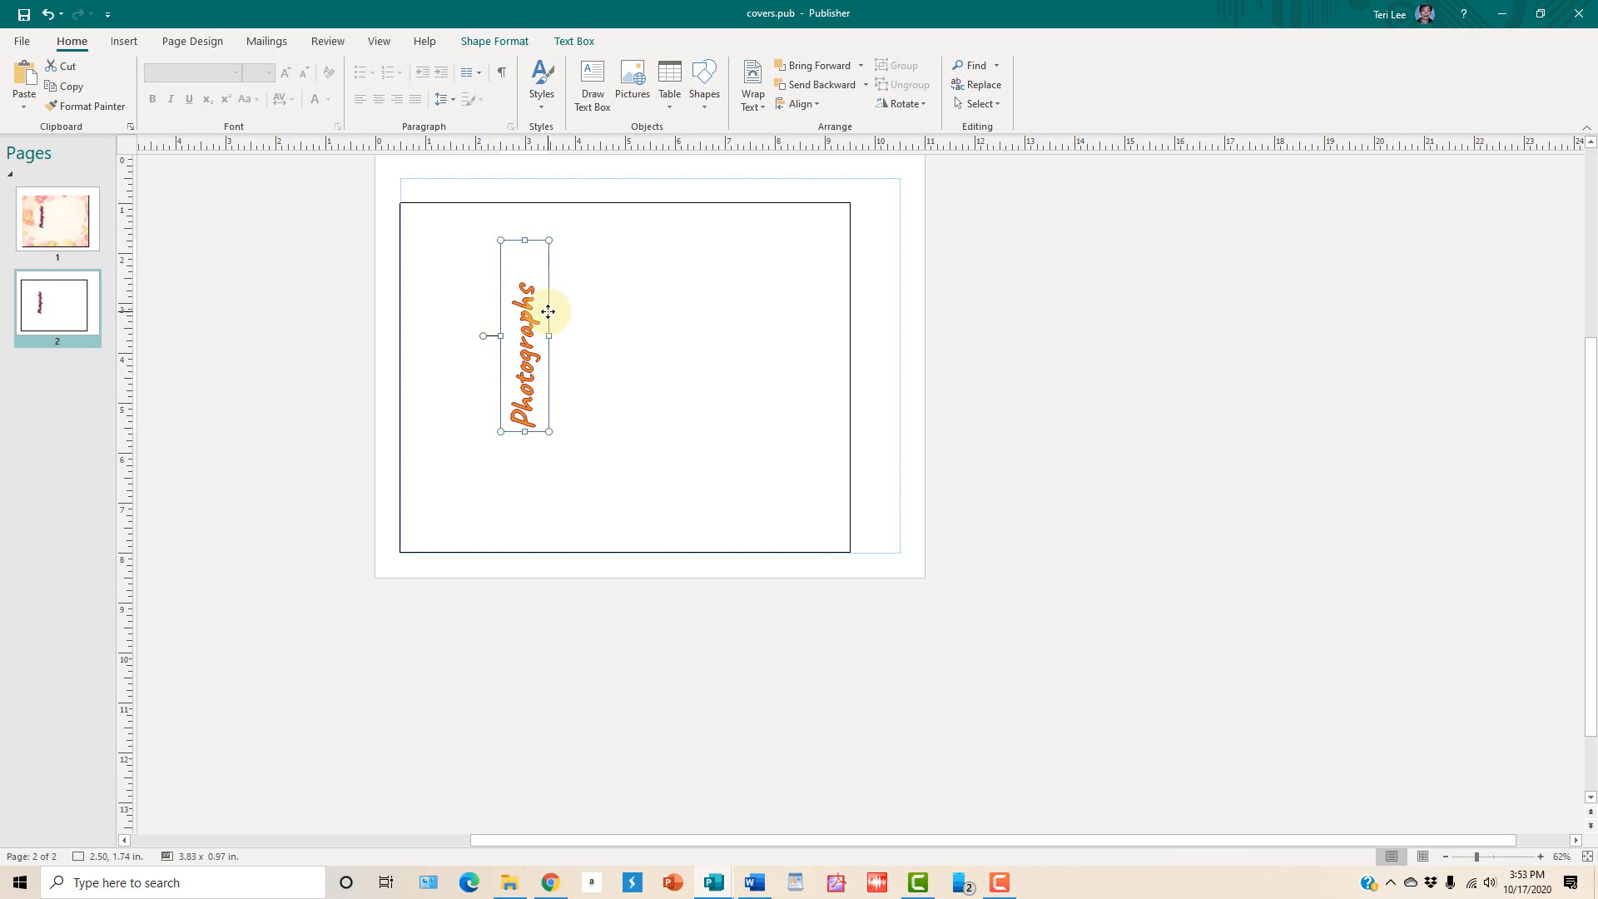
Step: Nudge the Photographs title horizontally to about 2.55 in, then deselect it
{"action": "key", "text": "Right"}
{"action": "key", "text": "Right"}
{"action": "key", "text": "Right"}
{"action": "key", "text": "Right"}
{"action": "key", "text": "Right"}
{"action": "key", "text": "Right"}
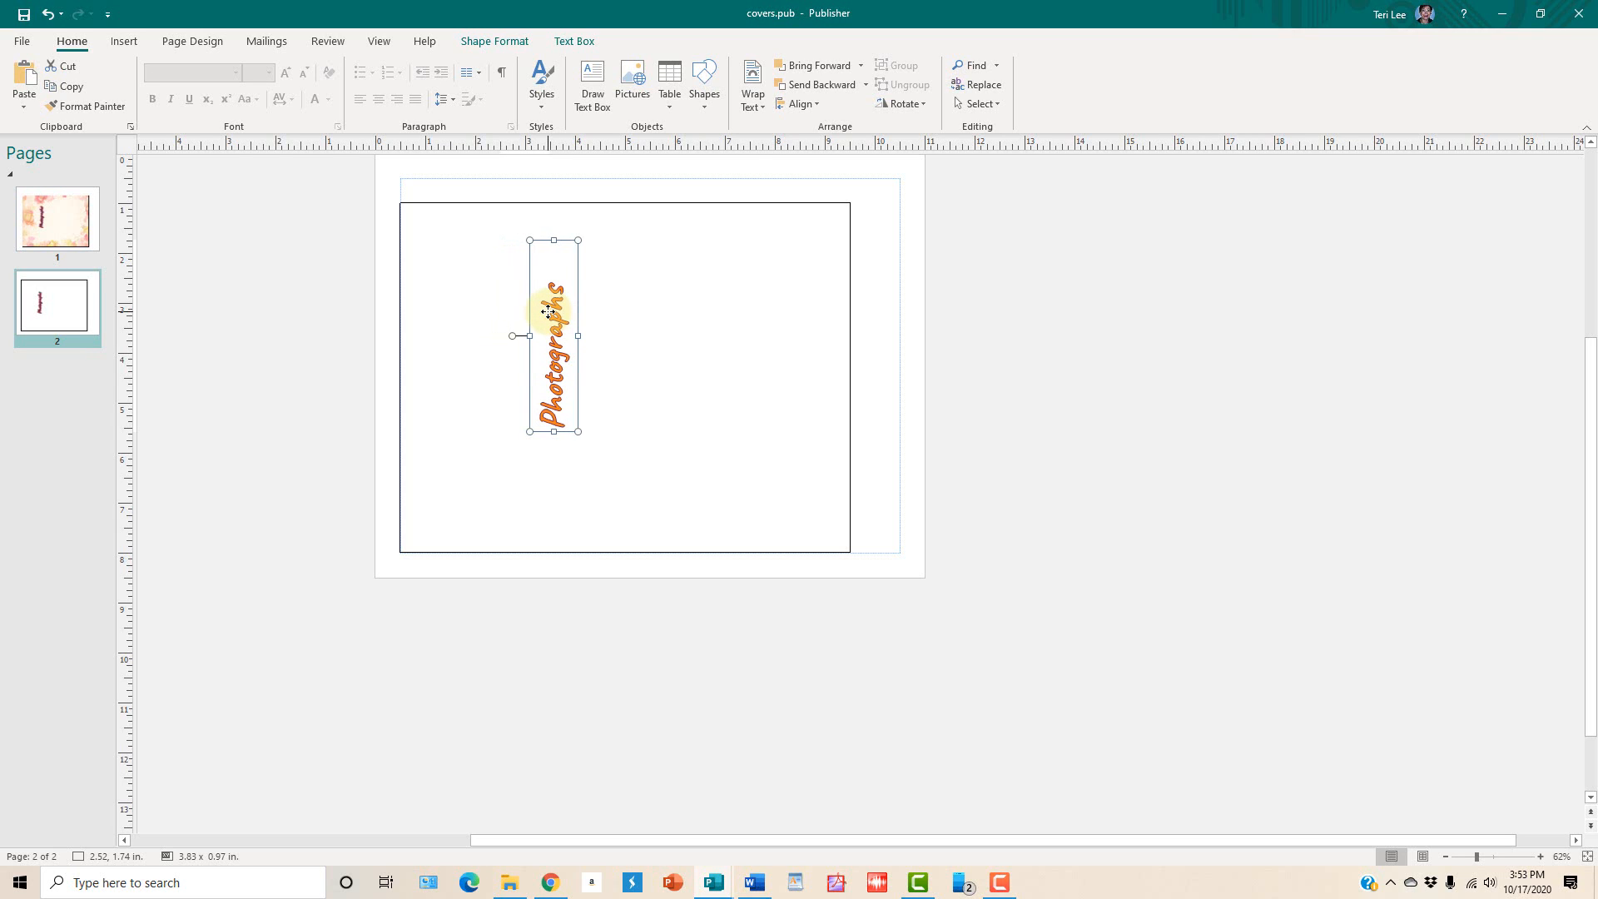
{"action": "key", "text": "Left"}
{"action": "key", "text": "Left"}
{"action": "key", "text": "Left"}
{"action": "key", "text": "Left"}
{"action": "key", "text": "Left"}
{"action": "key", "text": "Left"}
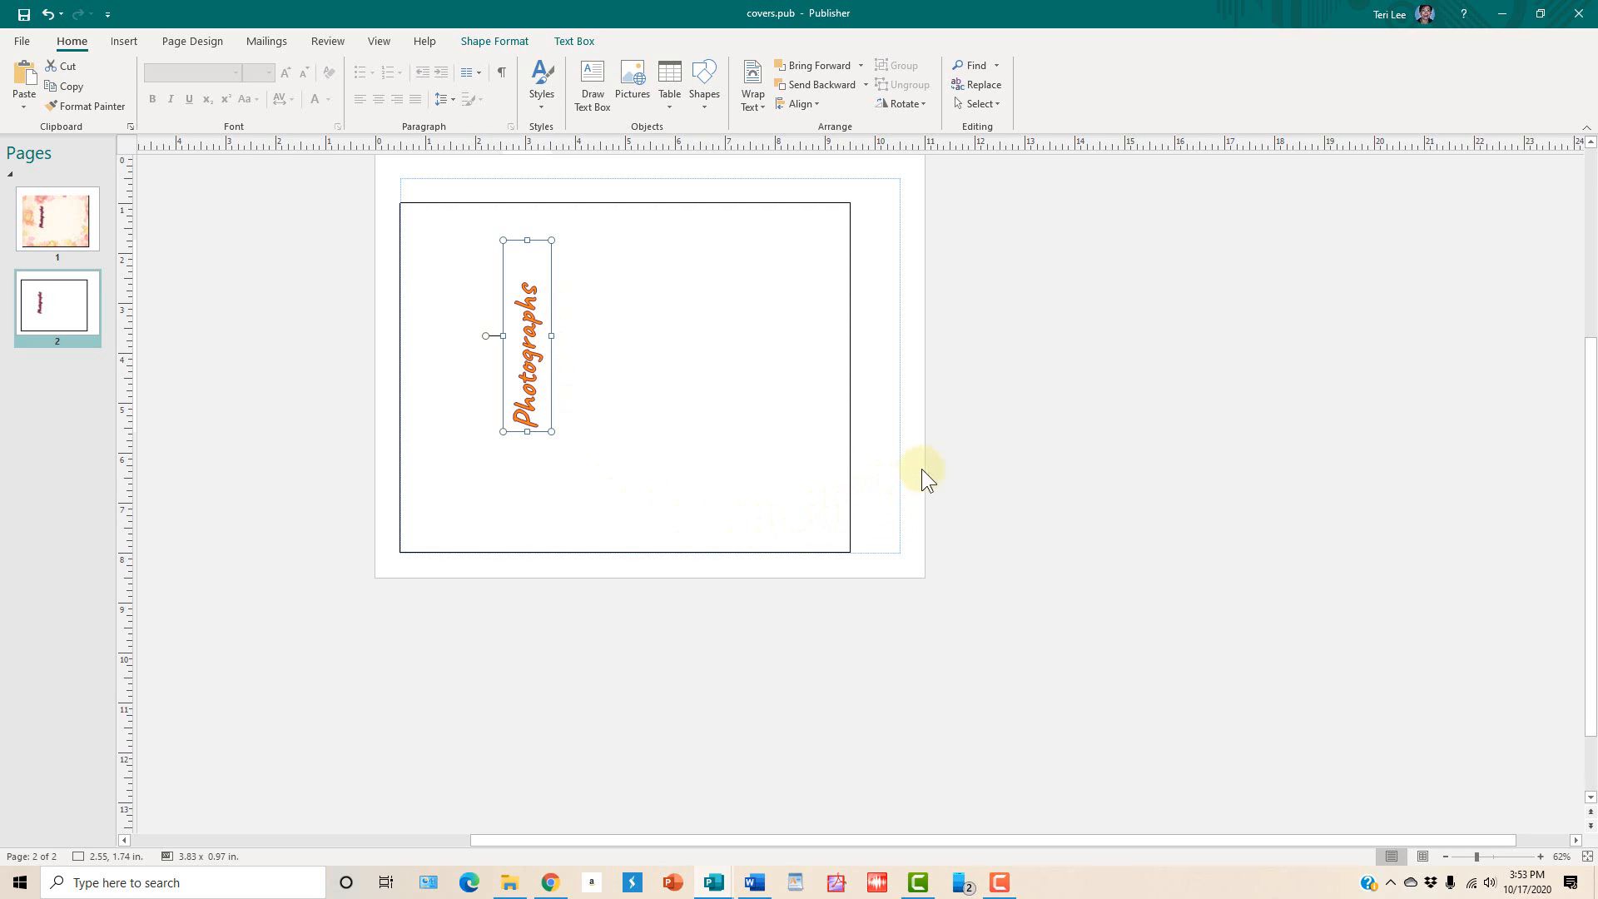
{"action": "left_click", "coordinate": [946, 459]}
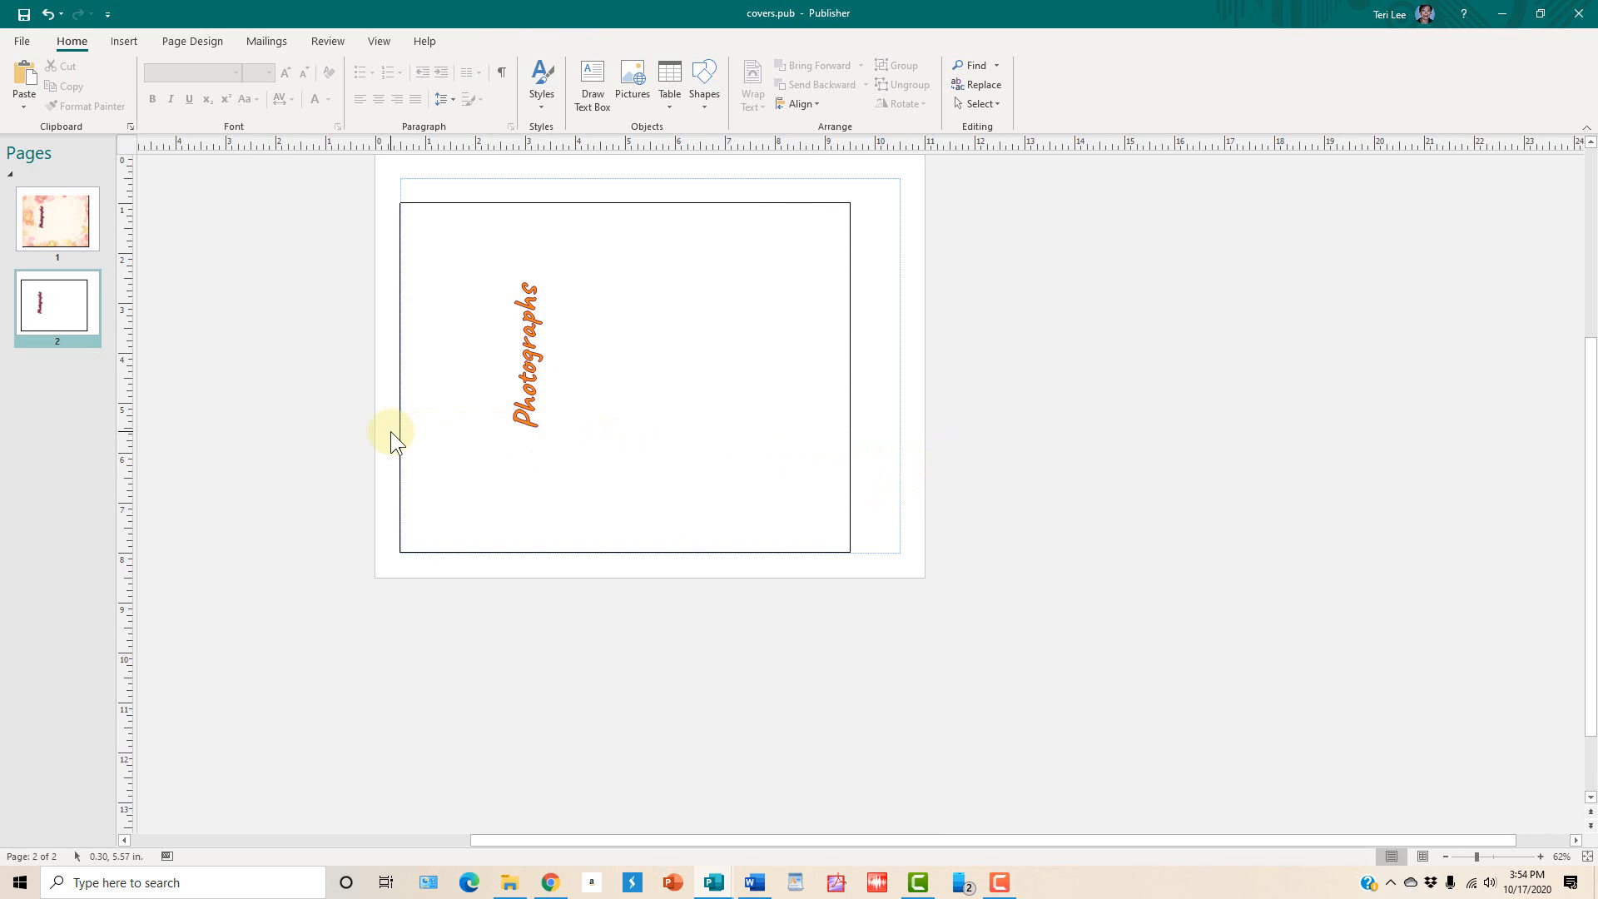
Step: Switch to blank-tags.pub and zoom out to 75% so the whole of page 13 shows
{"action": "mouse_move", "coordinate": [721, 890]}
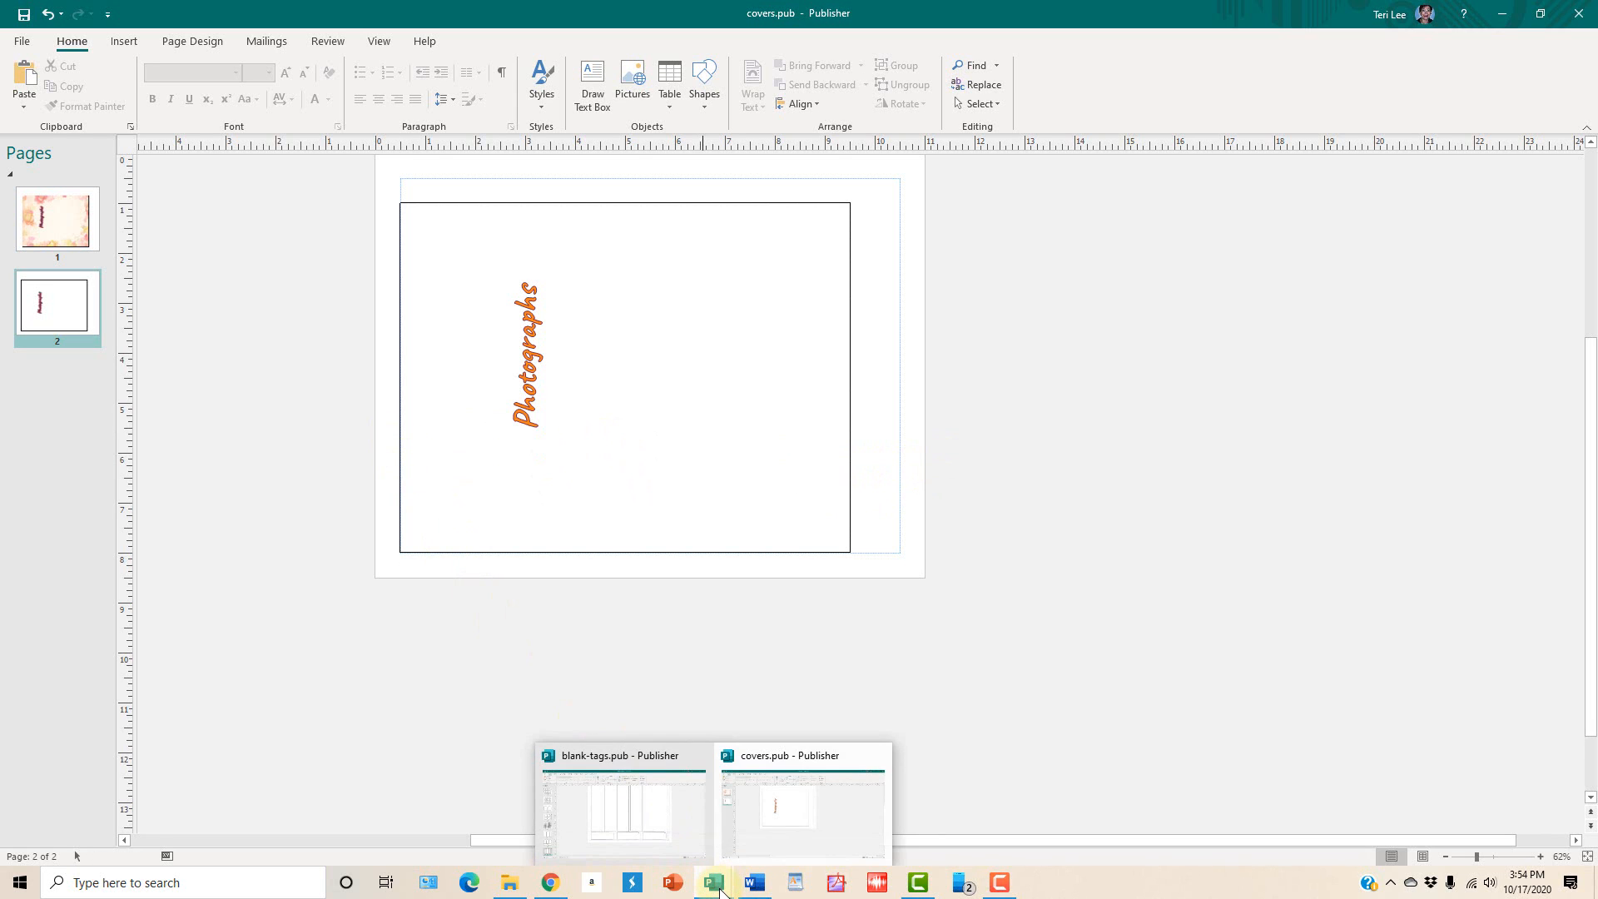
{"action": "left_click", "coordinate": [657, 796]}
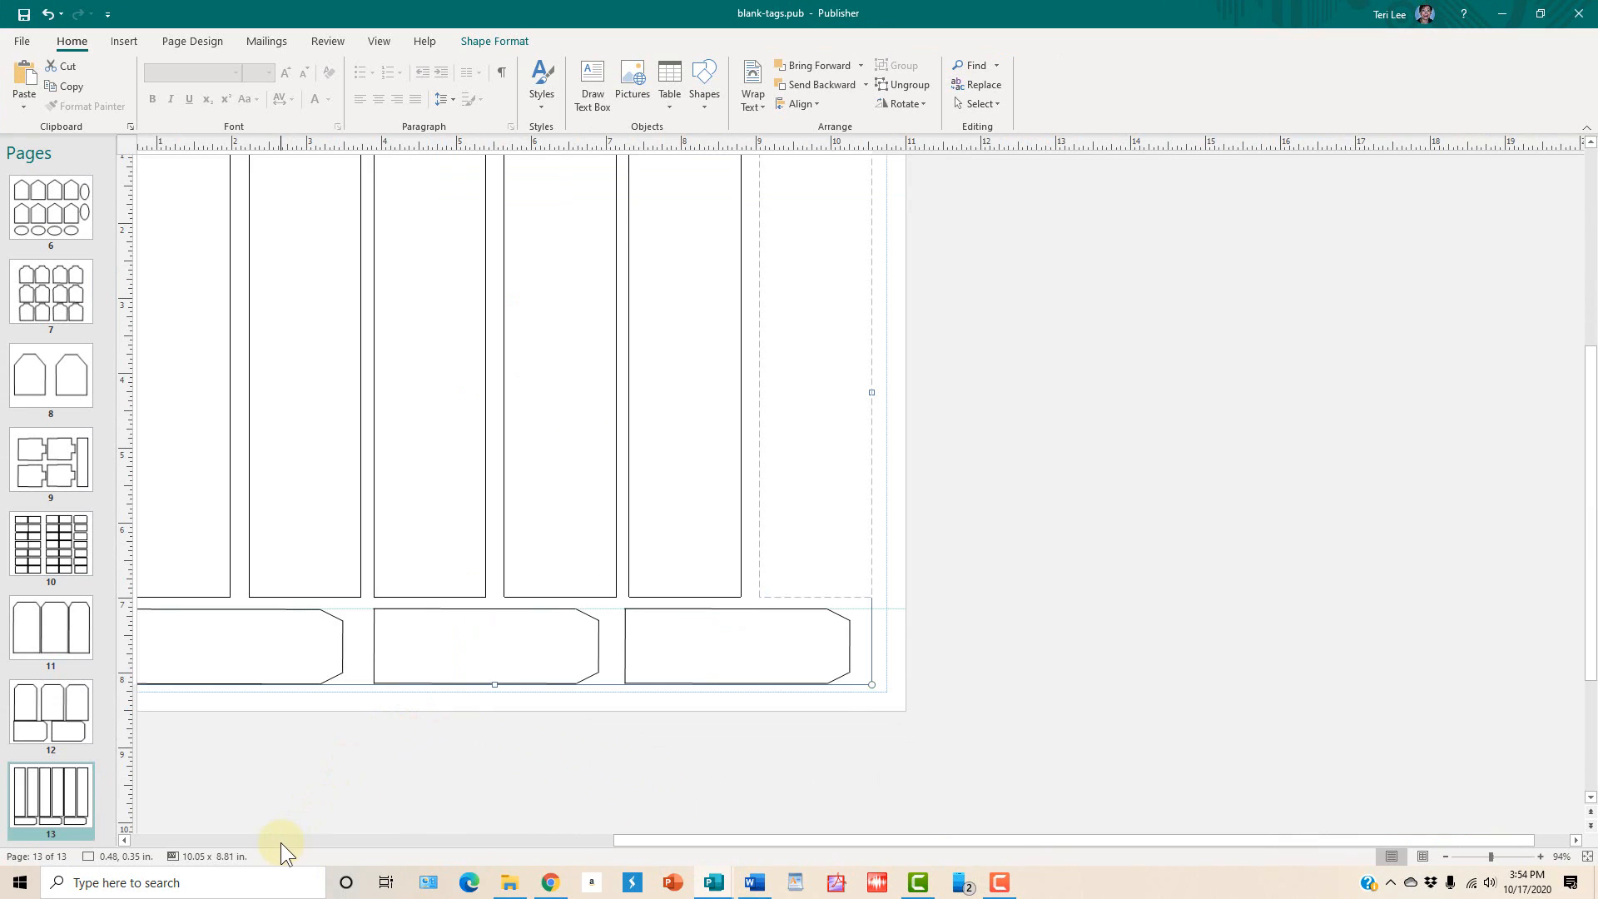
{"action": "left_click", "coordinate": [281, 840]}
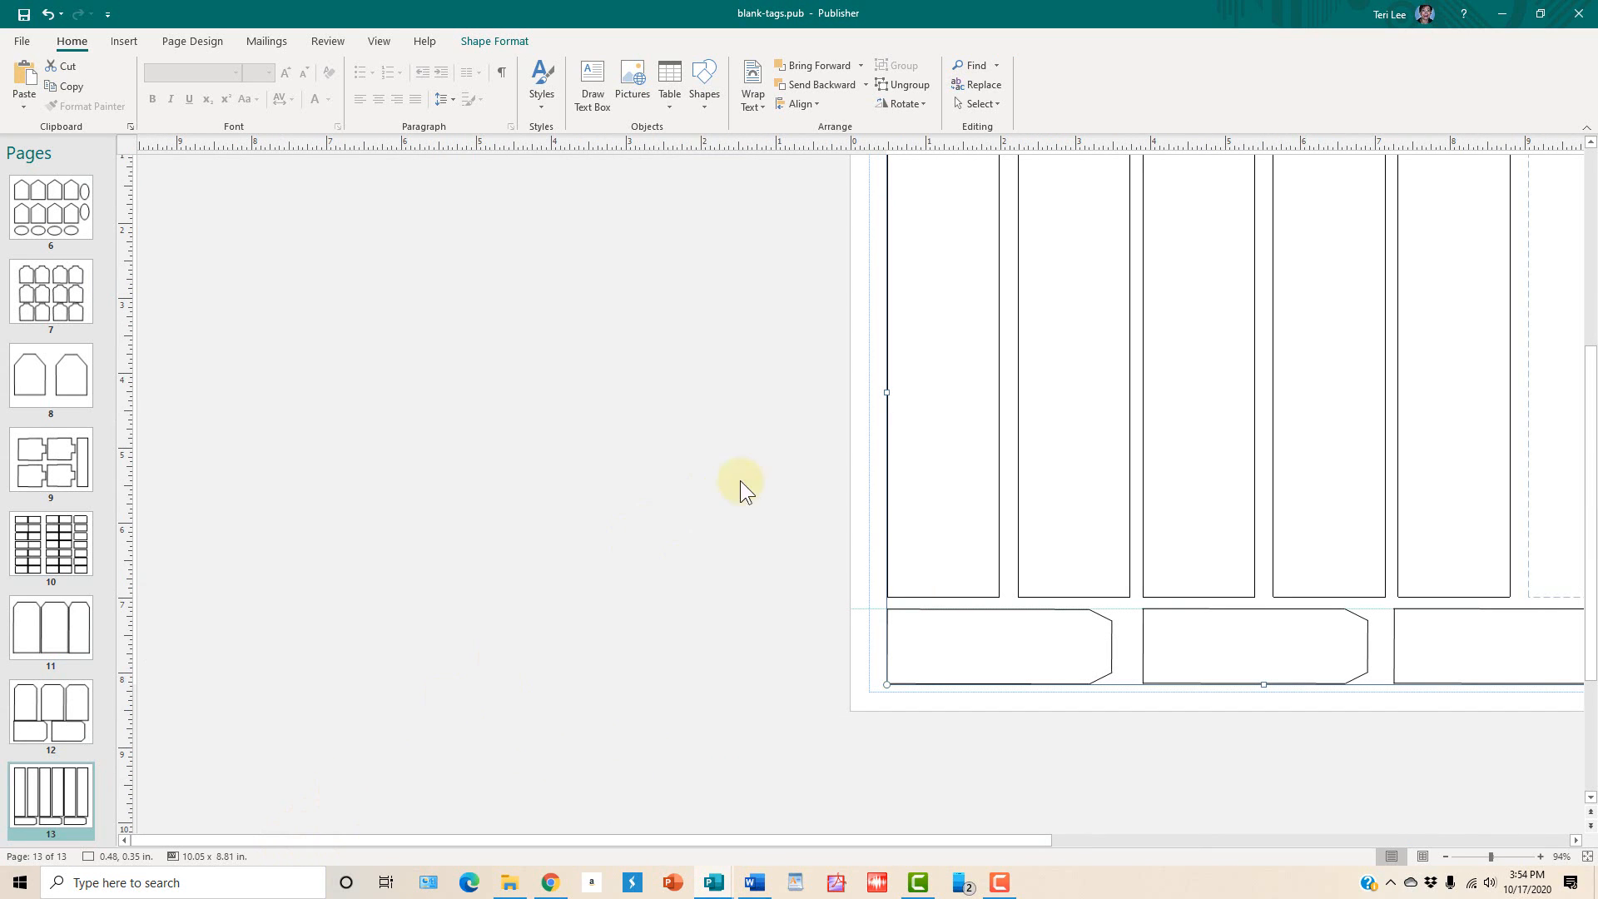
{"action": "left_click", "coordinate": [1481, 857]}
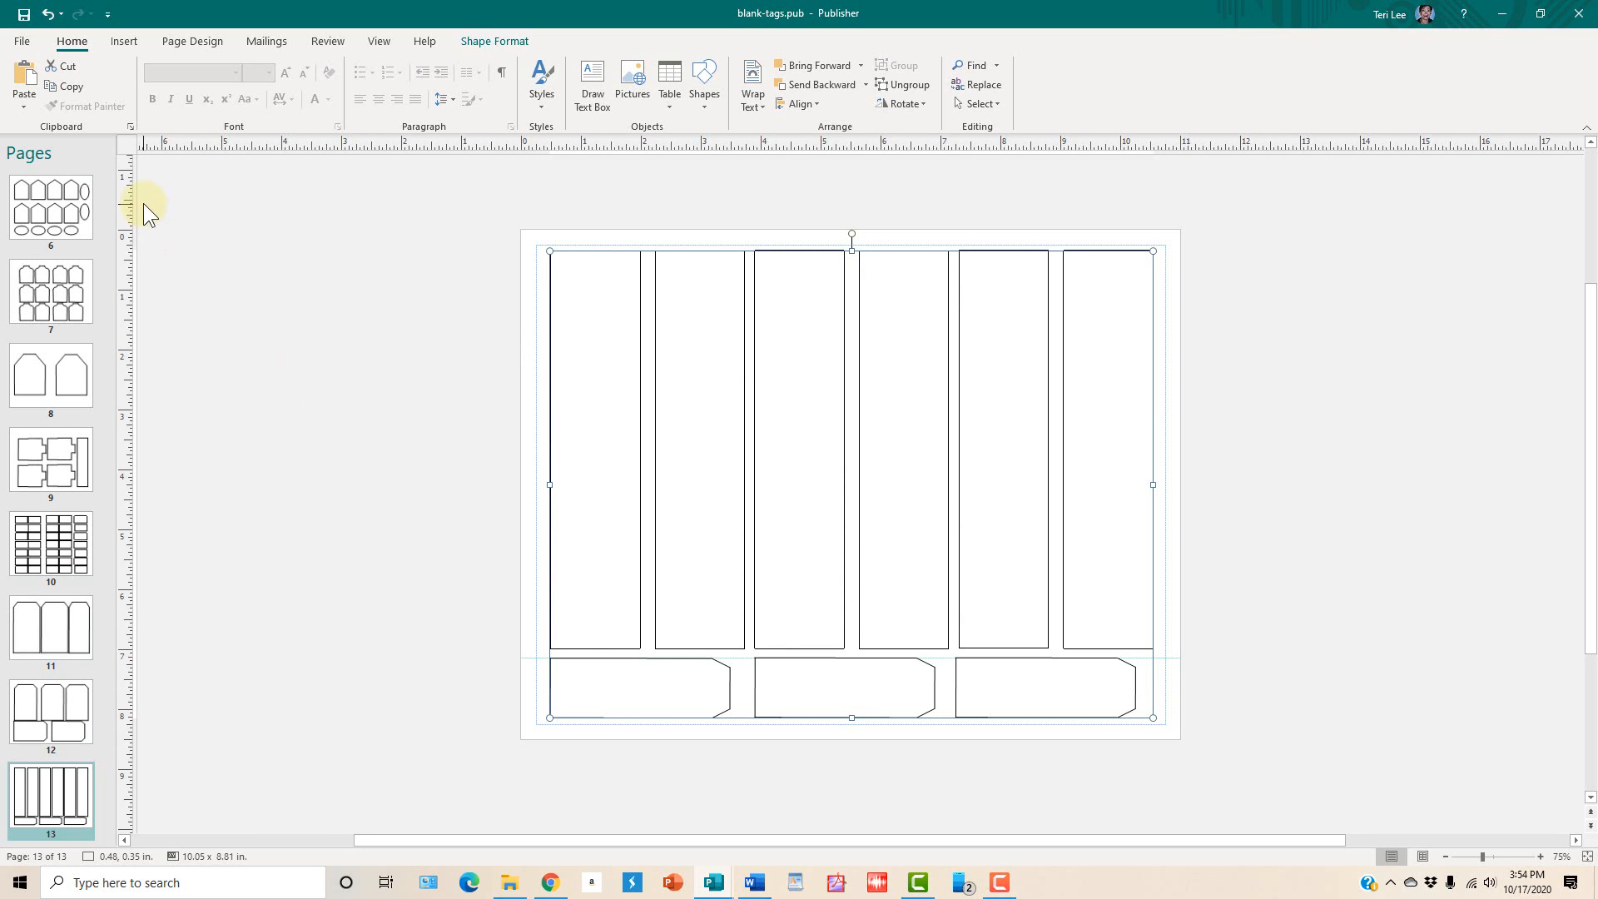
Step: Look through the blank tag template pages, opening pages 1, 5, 10, 8 and 11 to examine their layouts
{"action": "scroll", "coordinate": [73, 230], "scroll_direction": "up", "scroll_amount": 3}
{"action": "scroll", "coordinate": [73, 232], "scroll_direction": "up", "scroll_amount": 3}
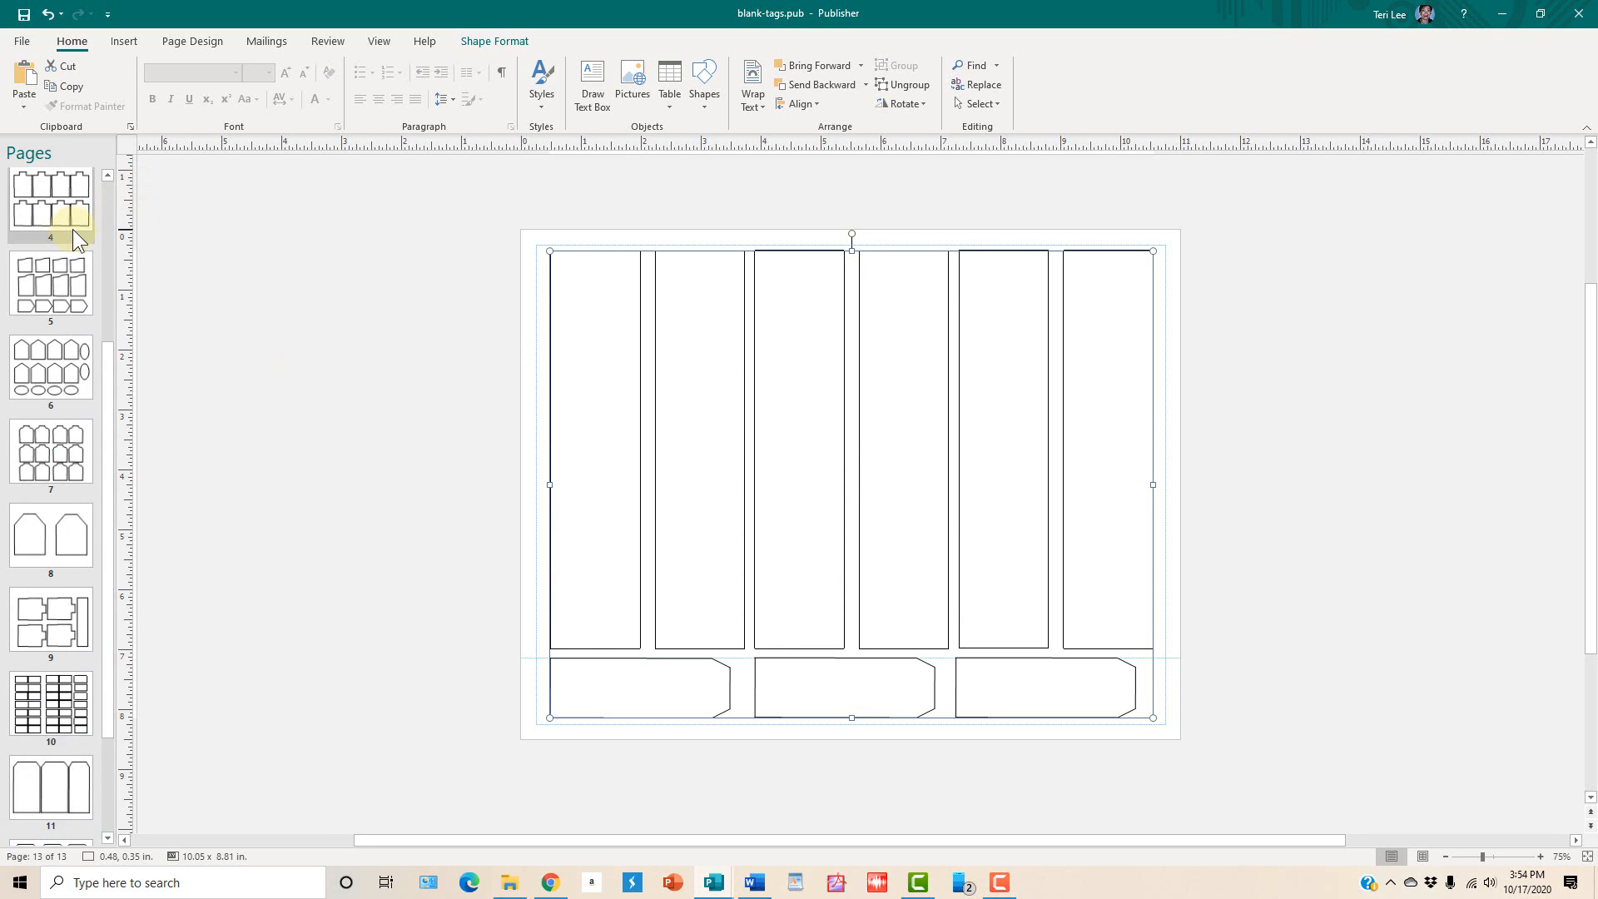
{"action": "left_click", "coordinate": [72, 228]}
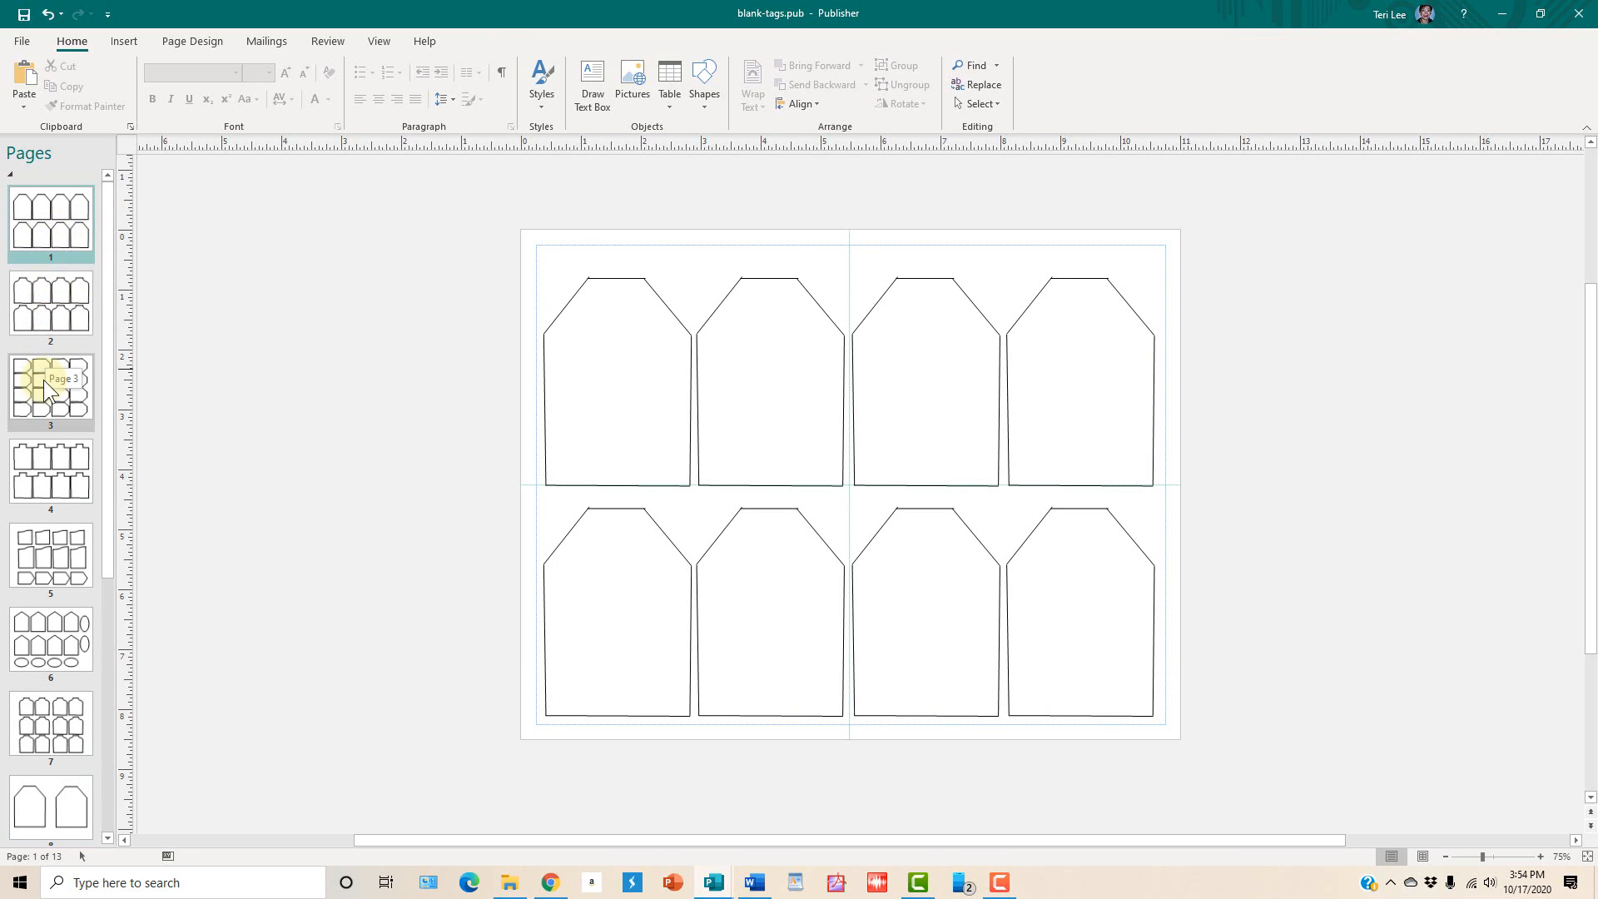
{"action": "left_click", "coordinate": [78, 561]}
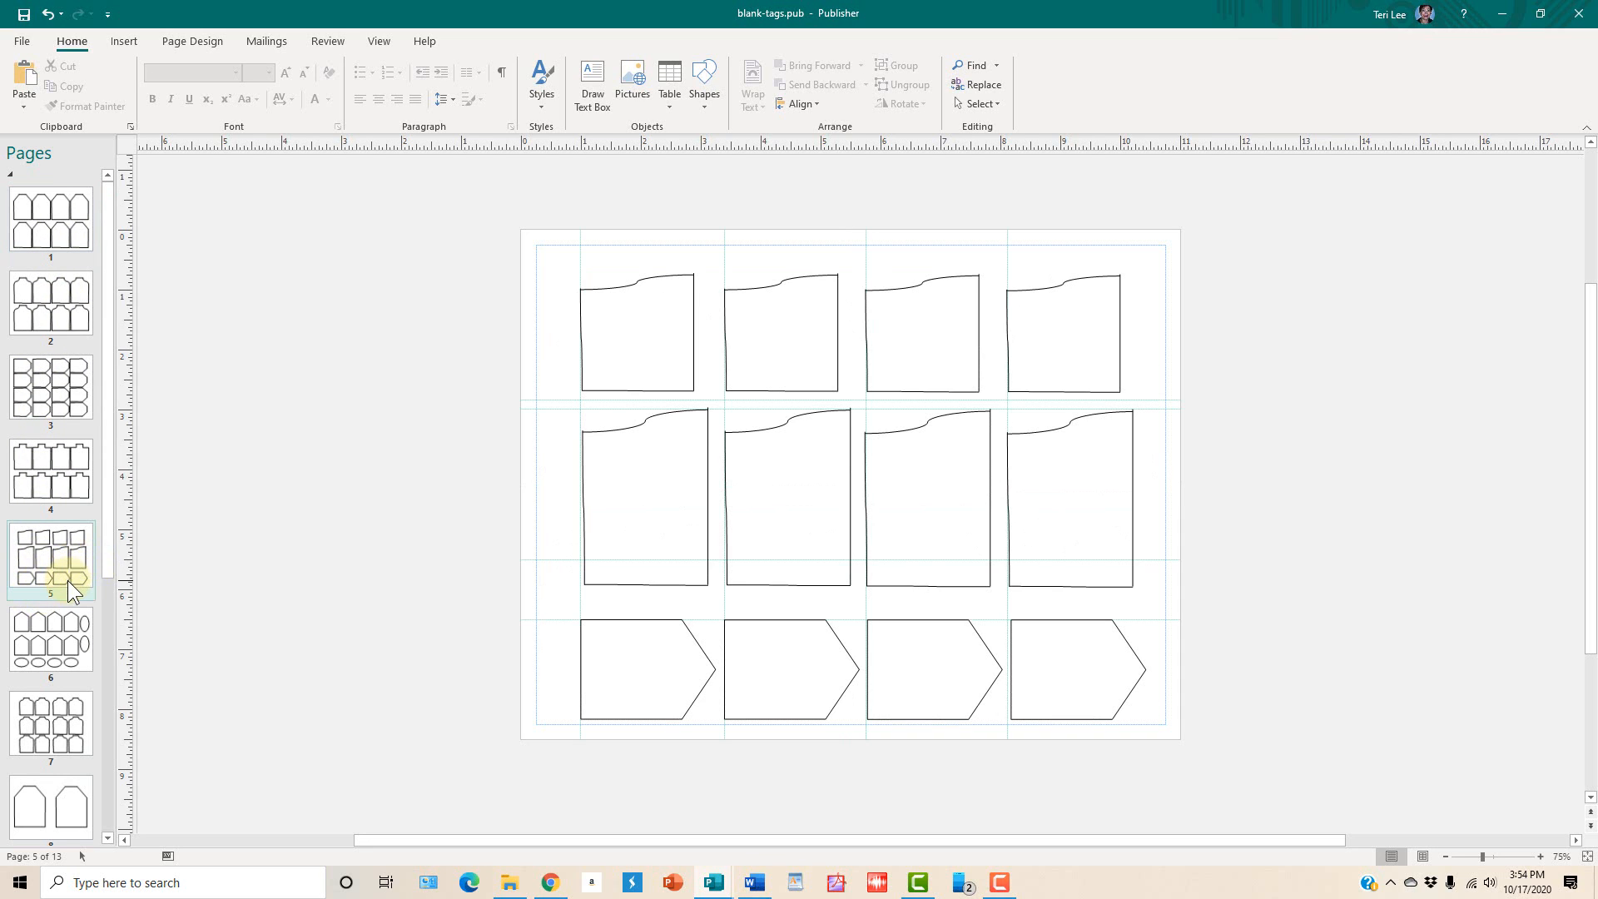
{"action": "scroll", "coordinate": [68, 581], "scroll_direction": "down", "scroll_amount": 3}
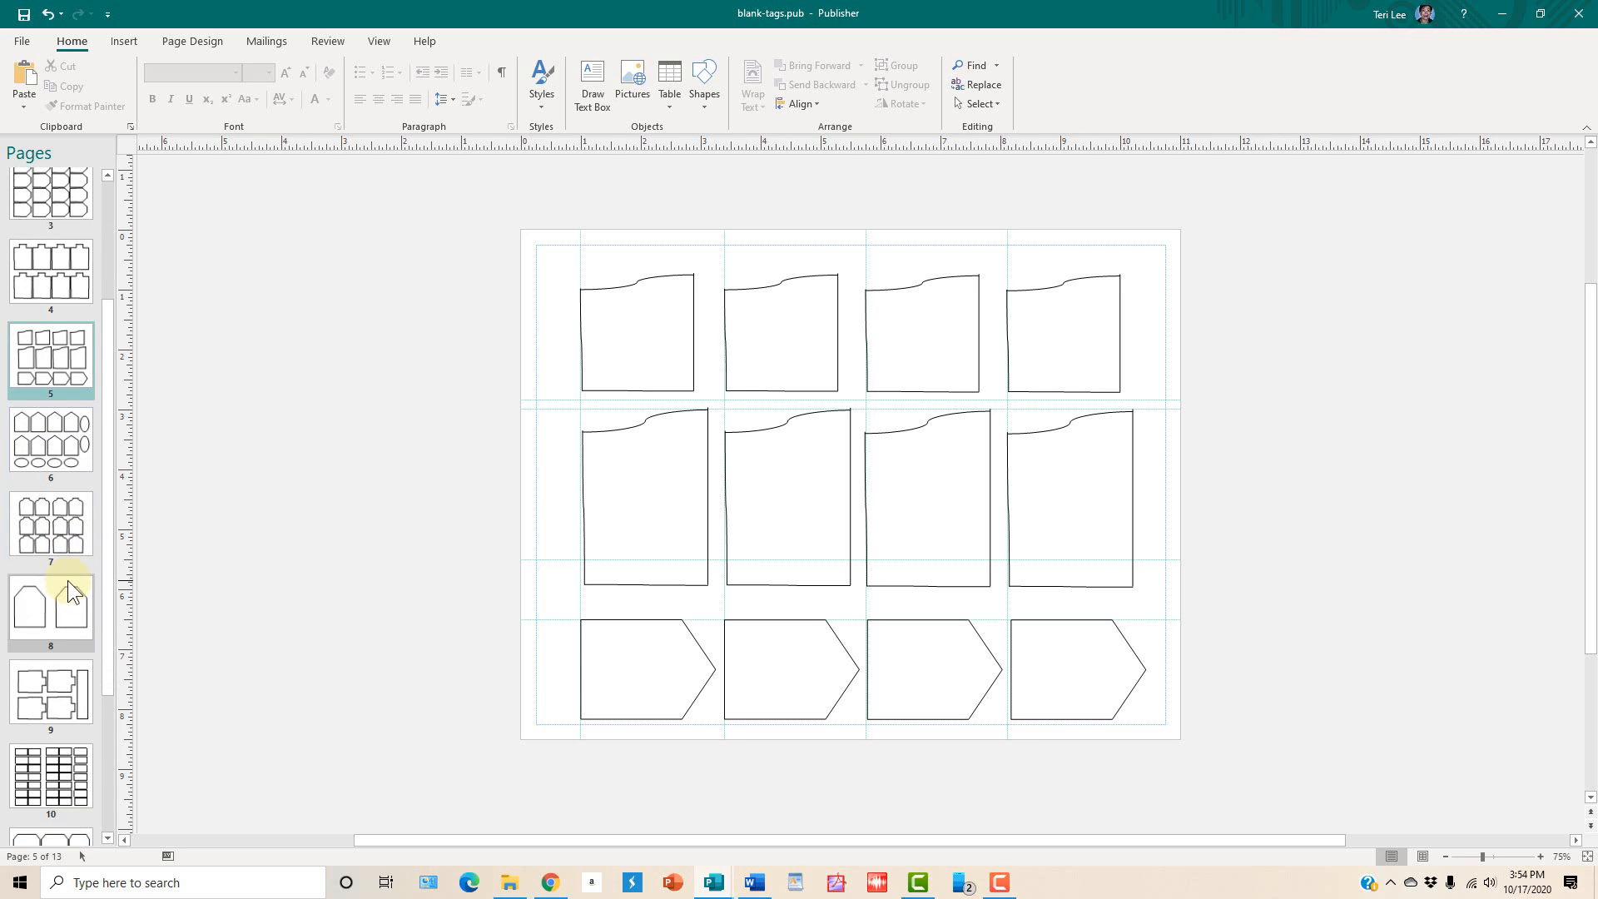
{"action": "scroll", "coordinate": [67, 581], "scroll_direction": "down", "scroll_amount": 4}
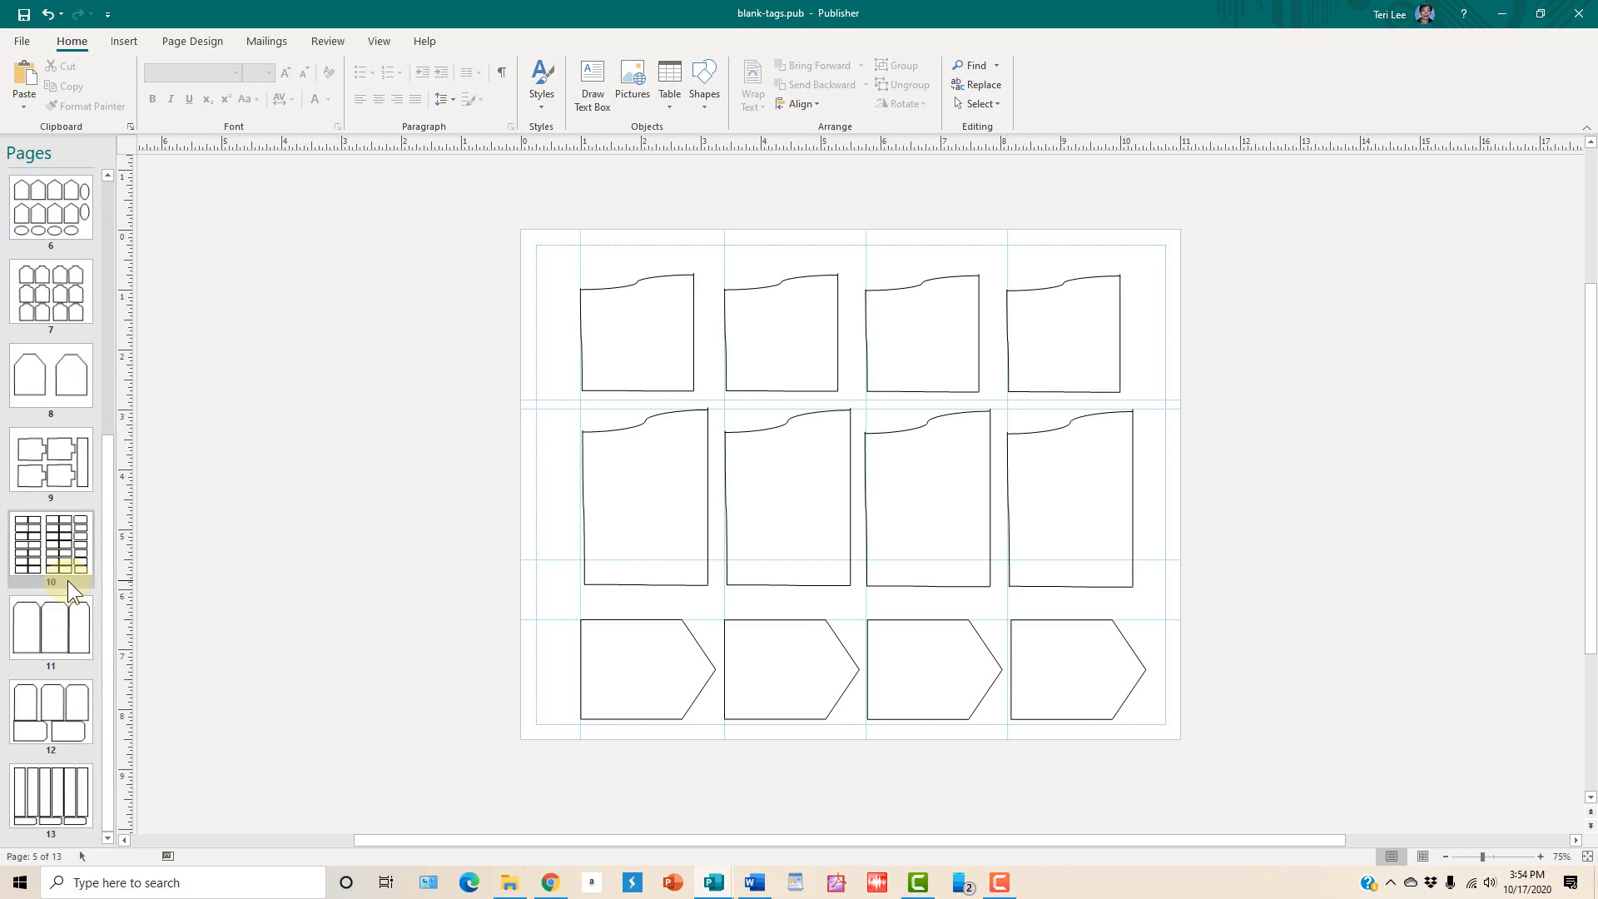
{"action": "scroll", "coordinate": [68, 581], "scroll_direction": "up", "scroll_amount": 5}
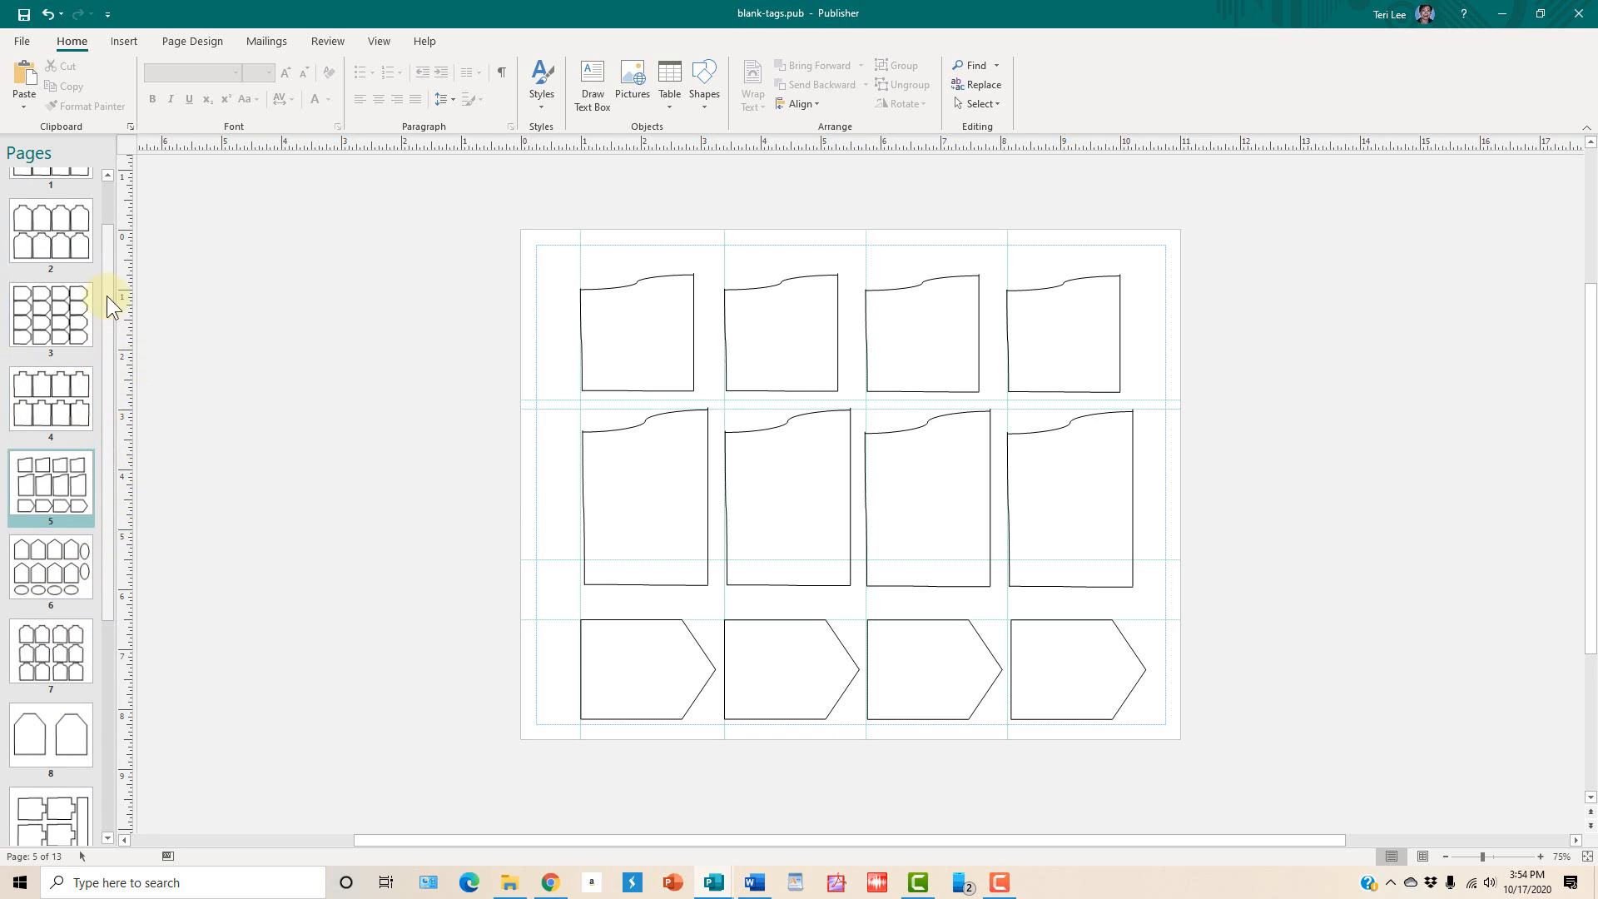
{"action": "left_click", "coordinate": [111, 172]}
{"action": "left_click", "coordinate": [112, 173]}
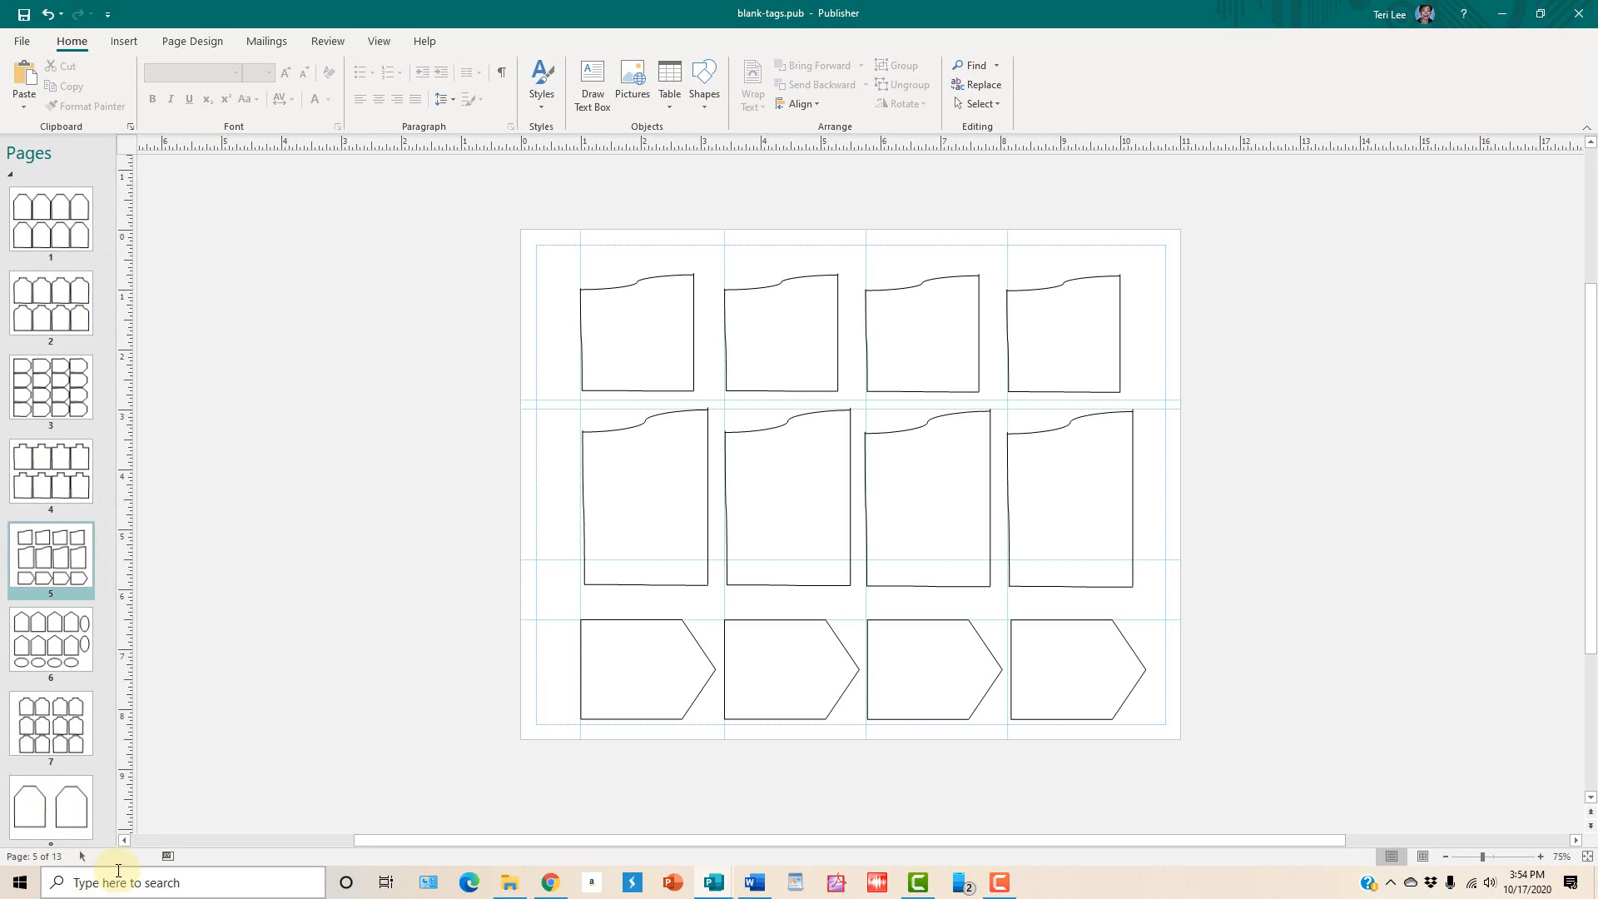
{"action": "left_click_drag", "start_coordinate": [106, 836], "coordinate": [105, 837]}
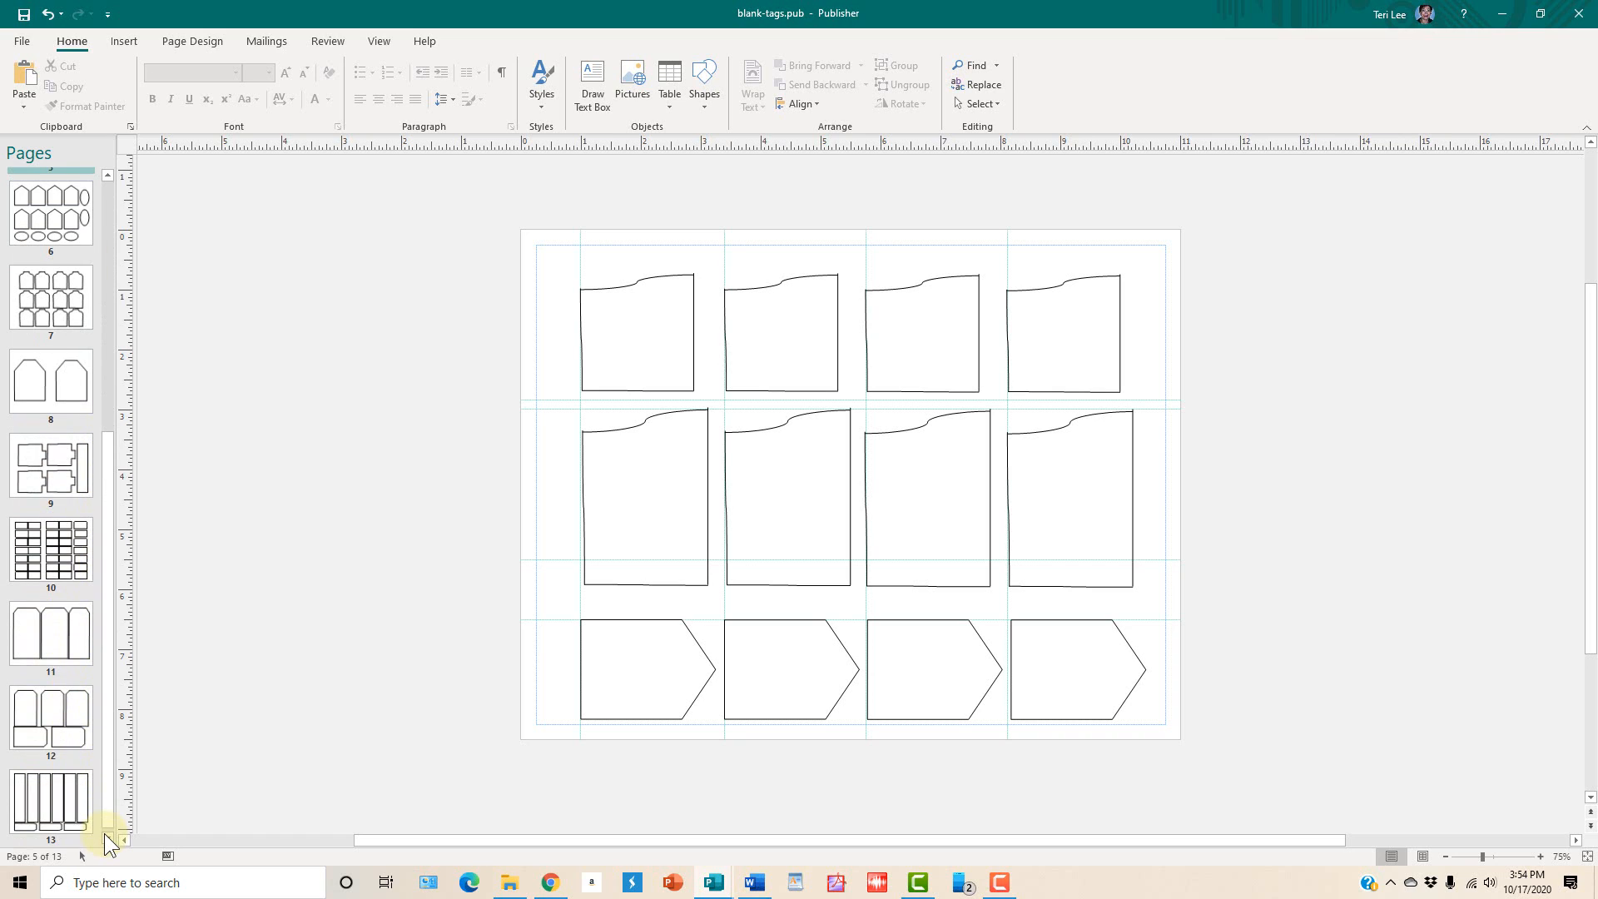
{"action": "left_click", "coordinate": [51, 517]}
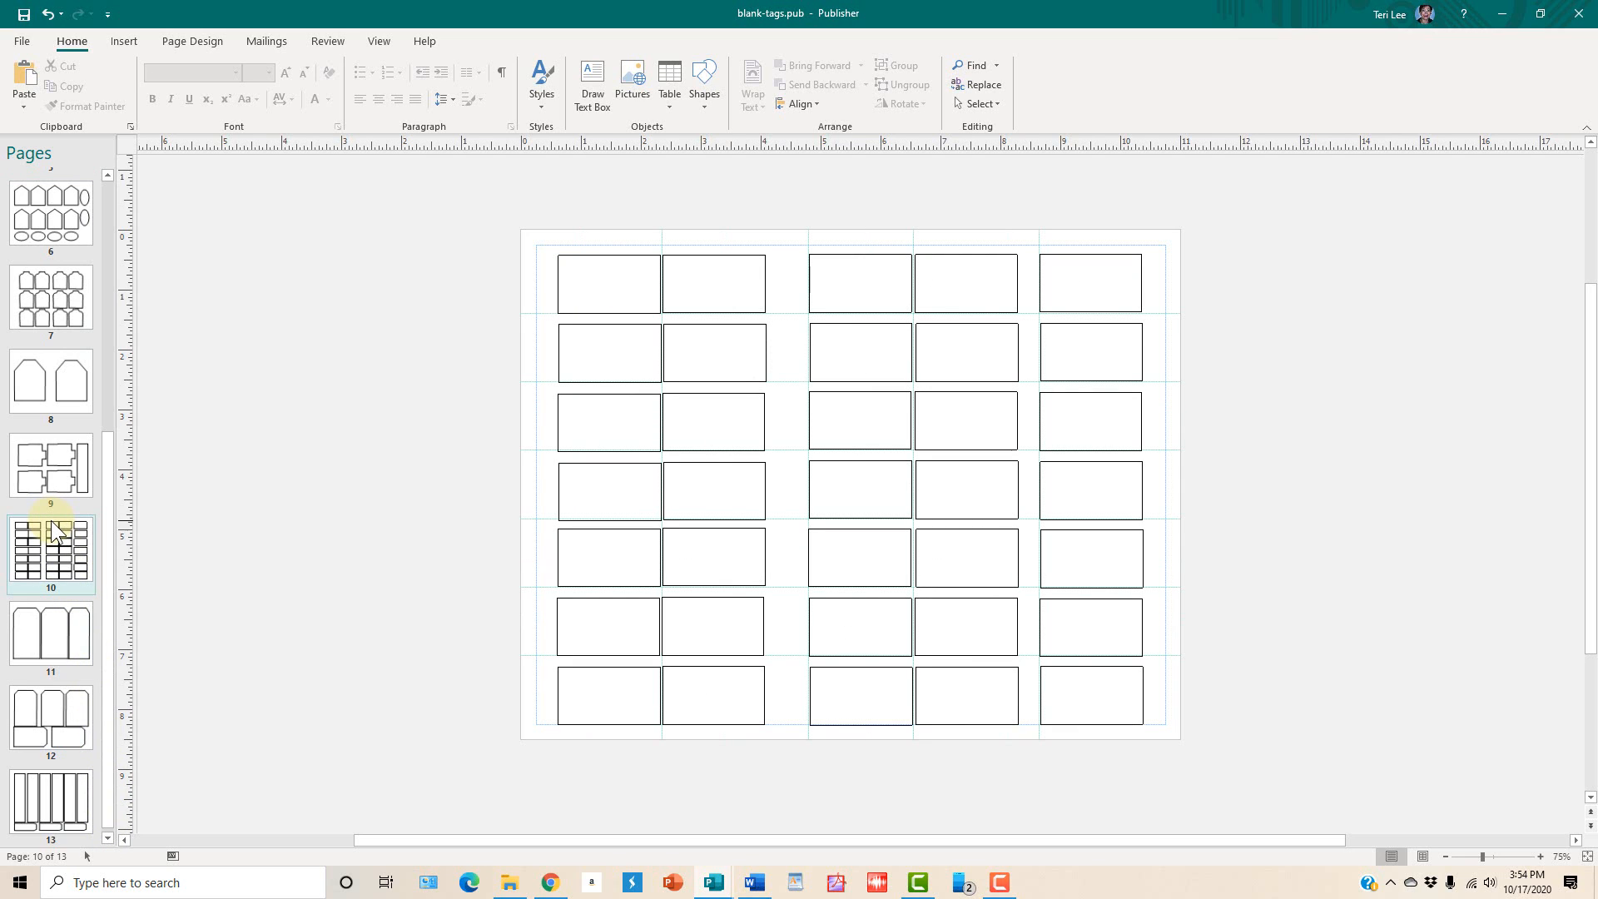
{"action": "left_click", "coordinate": [49, 367]}
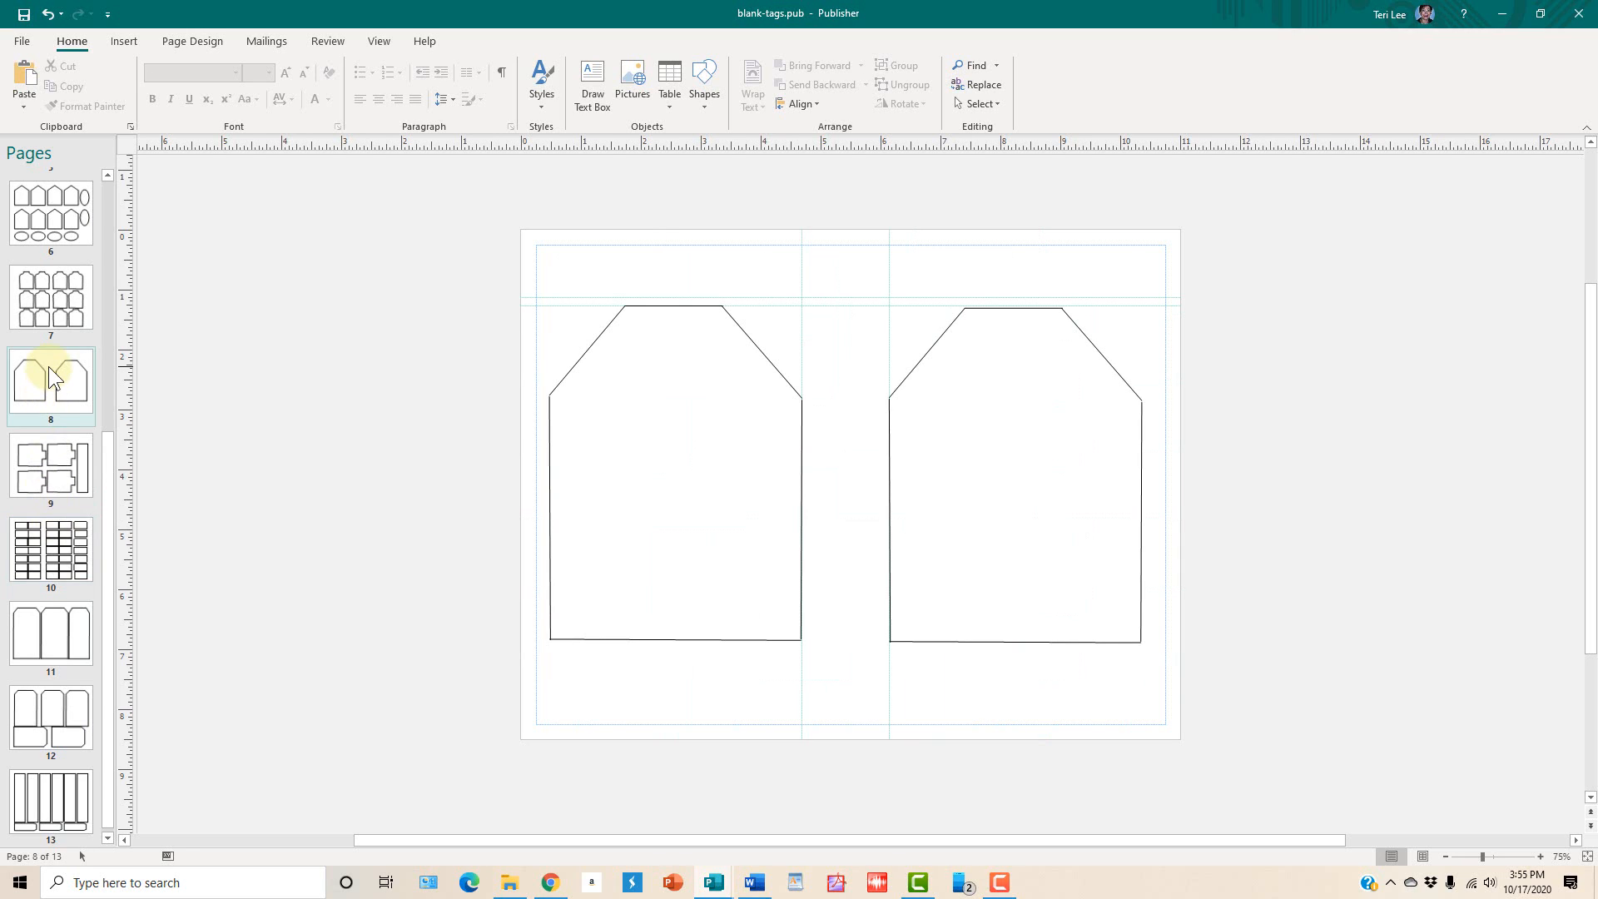
{"action": "left_click", "coordinate": [37, 624]}
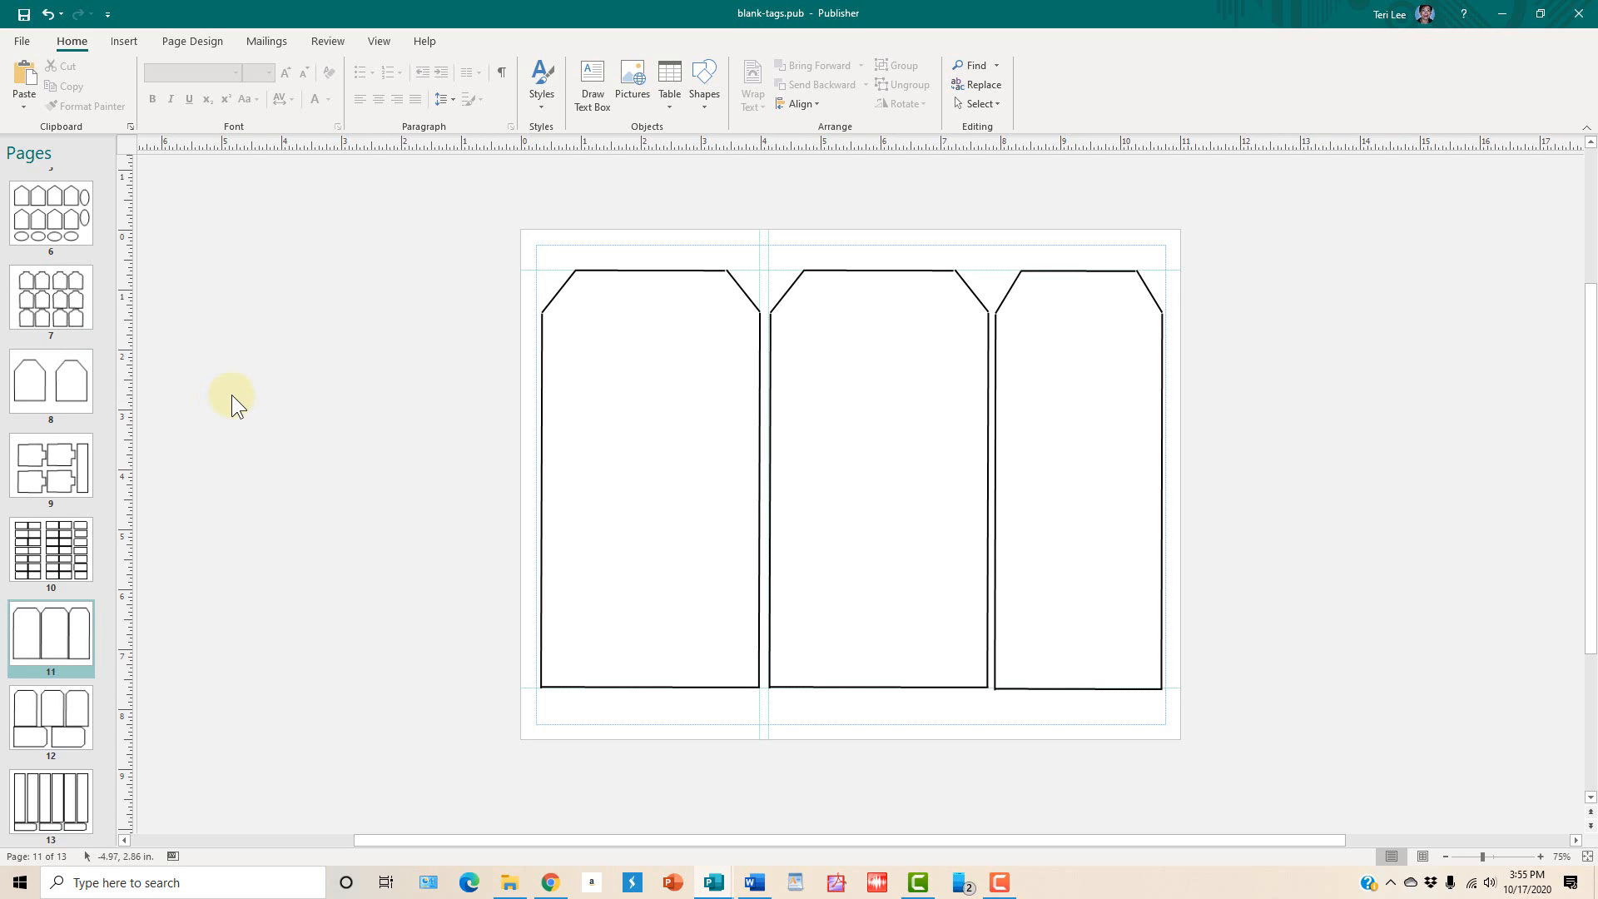
Step: Ungroup the combined pair of large tags on page 8 into two separate tags
{"action": "left_click", "coordinate": [71, 388]}
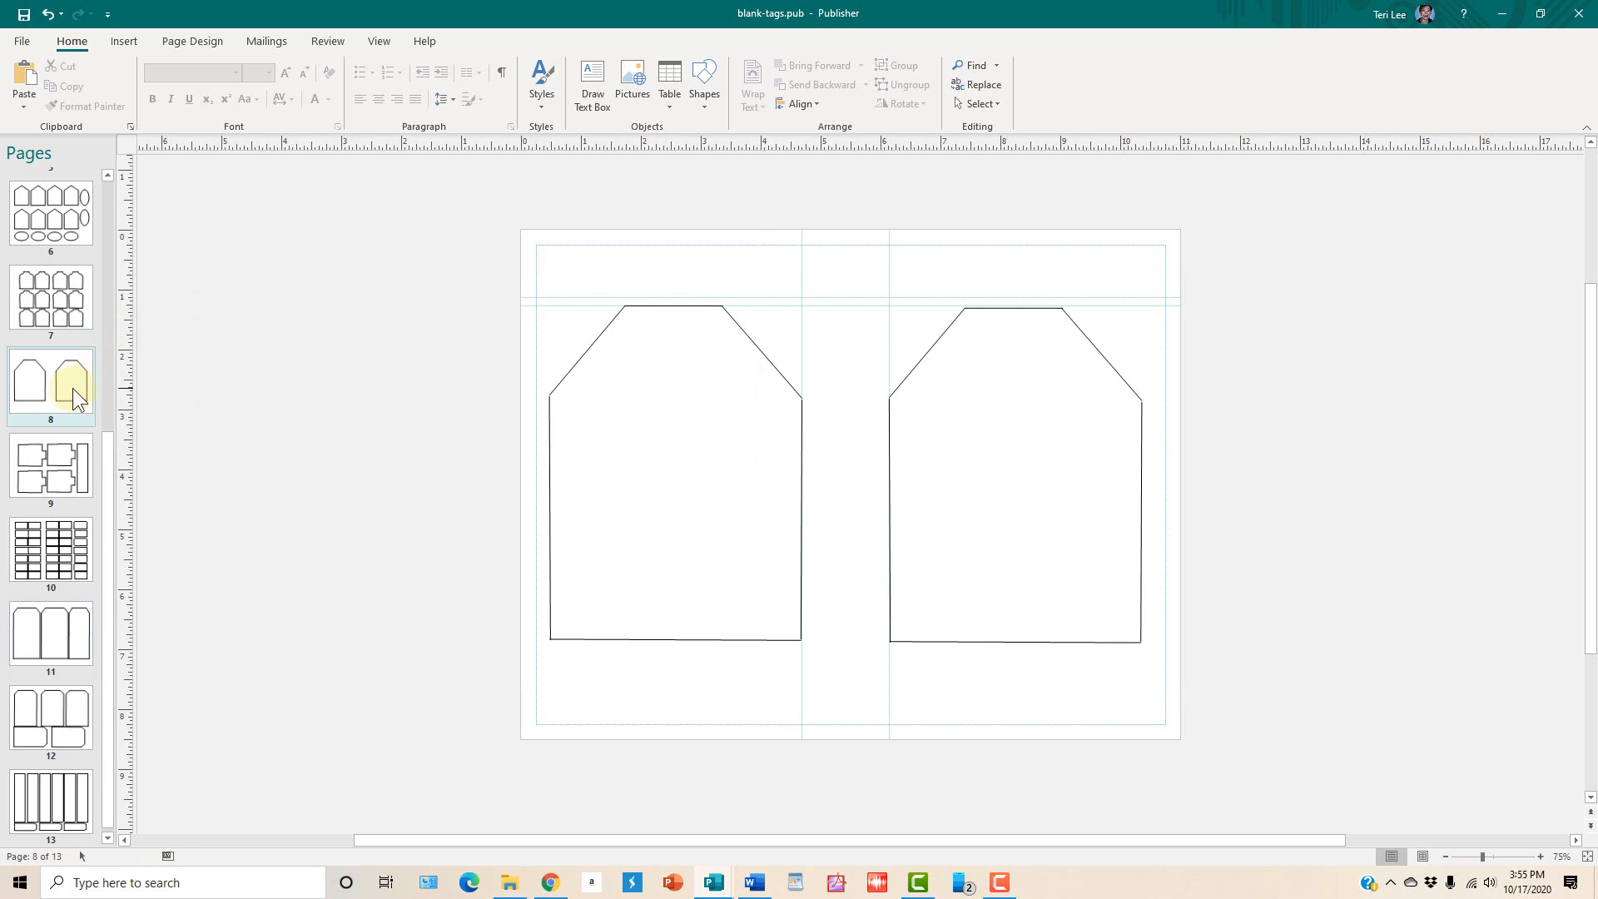
{"action": "left_click", "coordinate": [735, 323]}
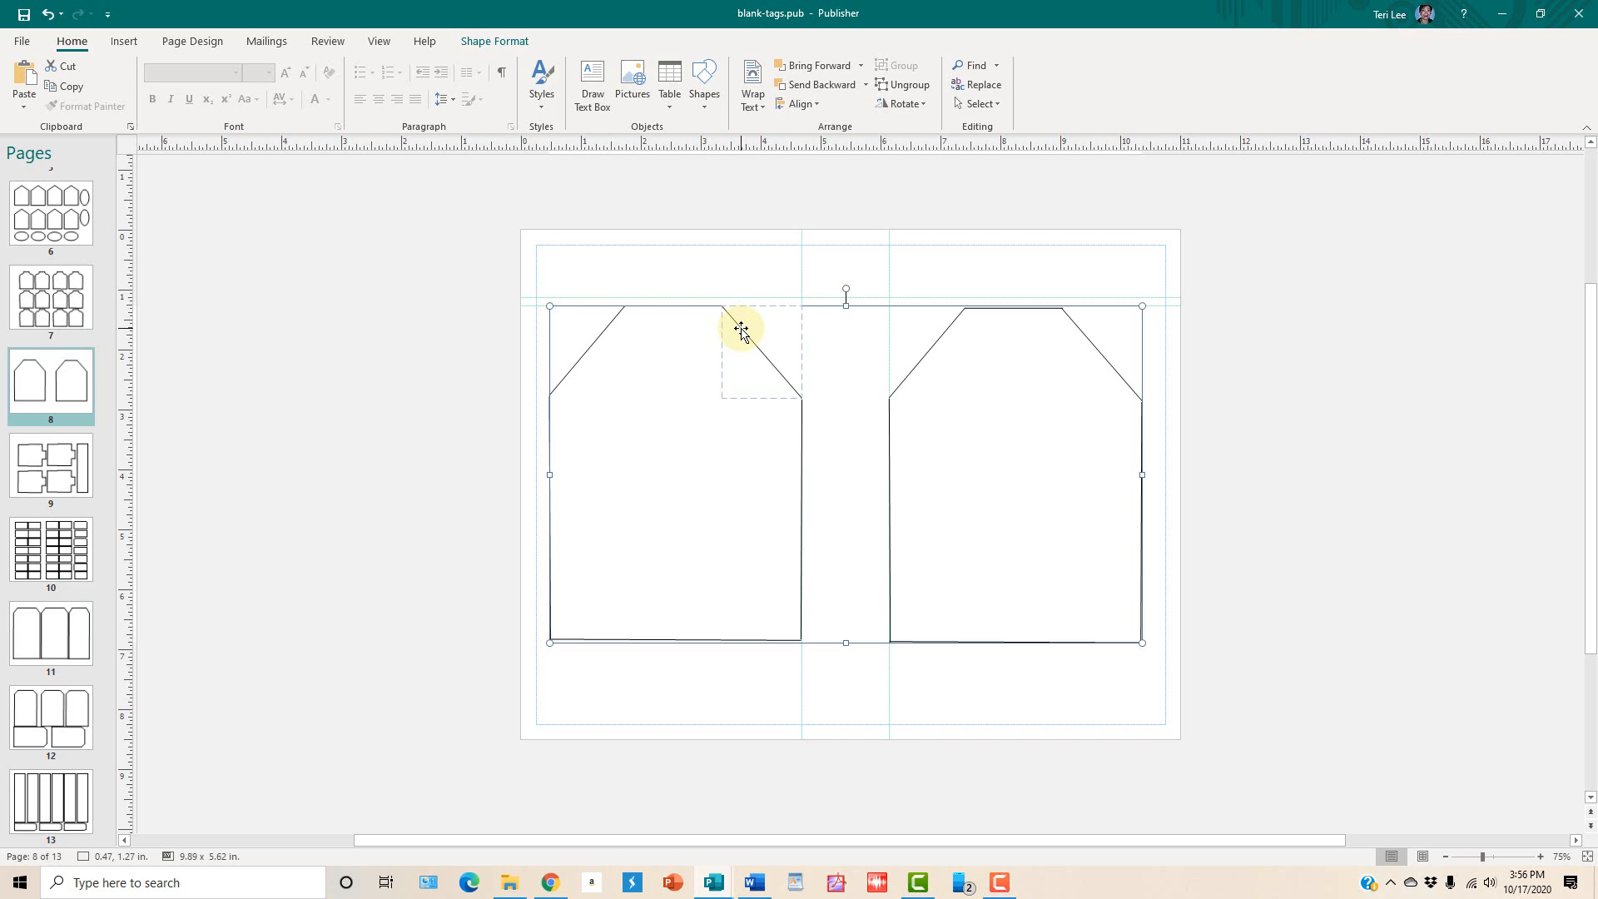
{"action": "left_click", "coordinate": [740, 330]}
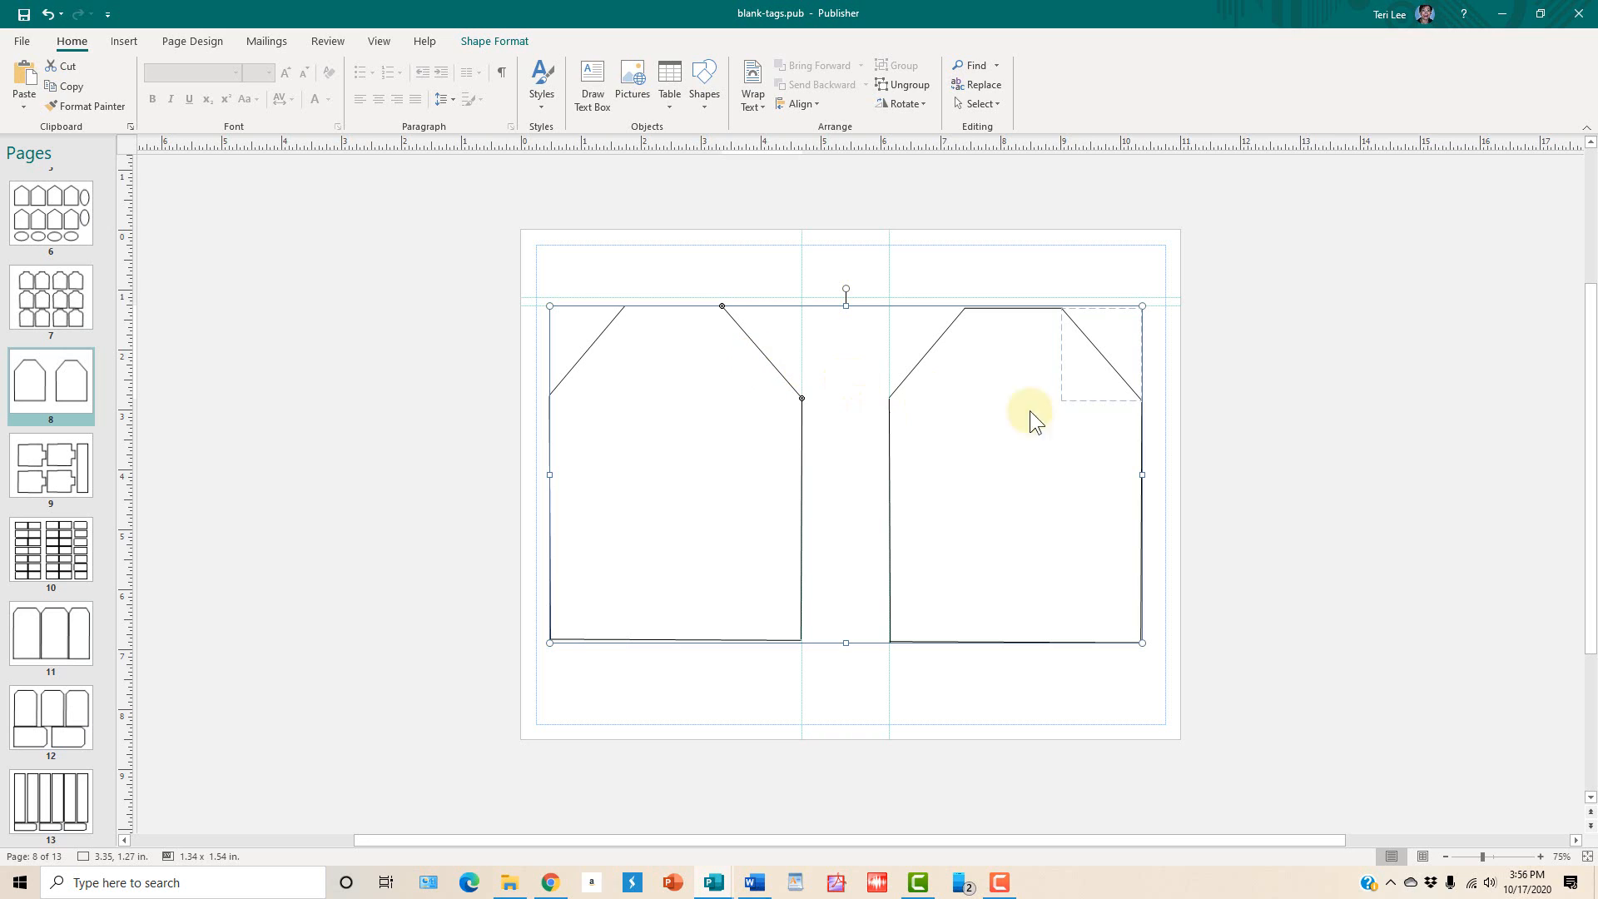
{"action": "left_click", "coordinate": [1202, 411]}
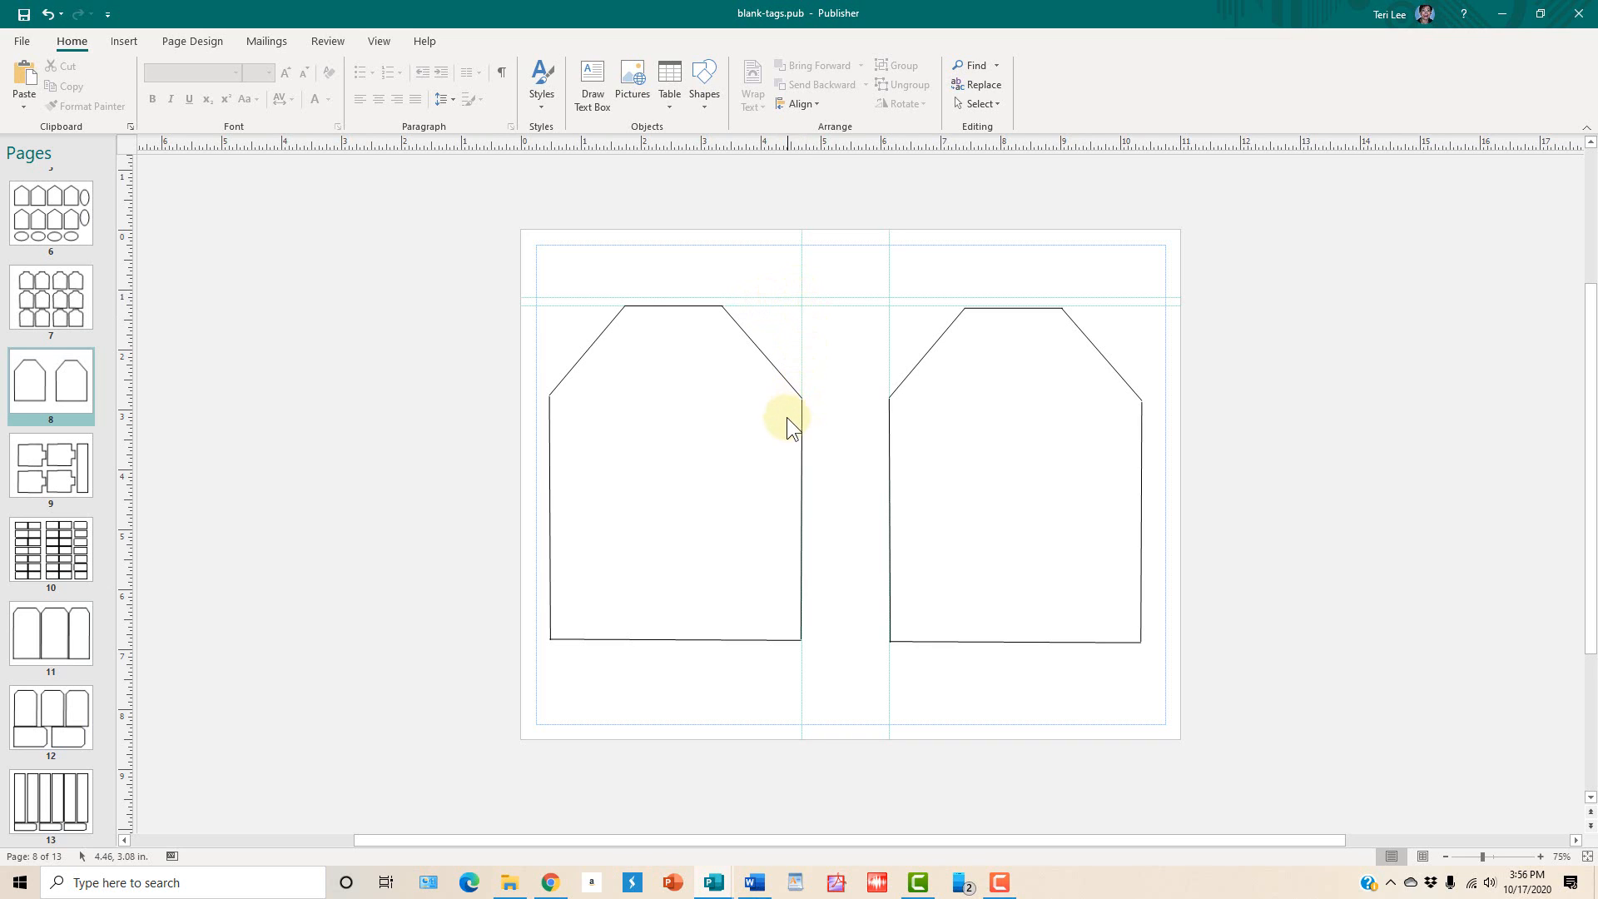
{"action": "left_click", "coordinate": [801, 461]}
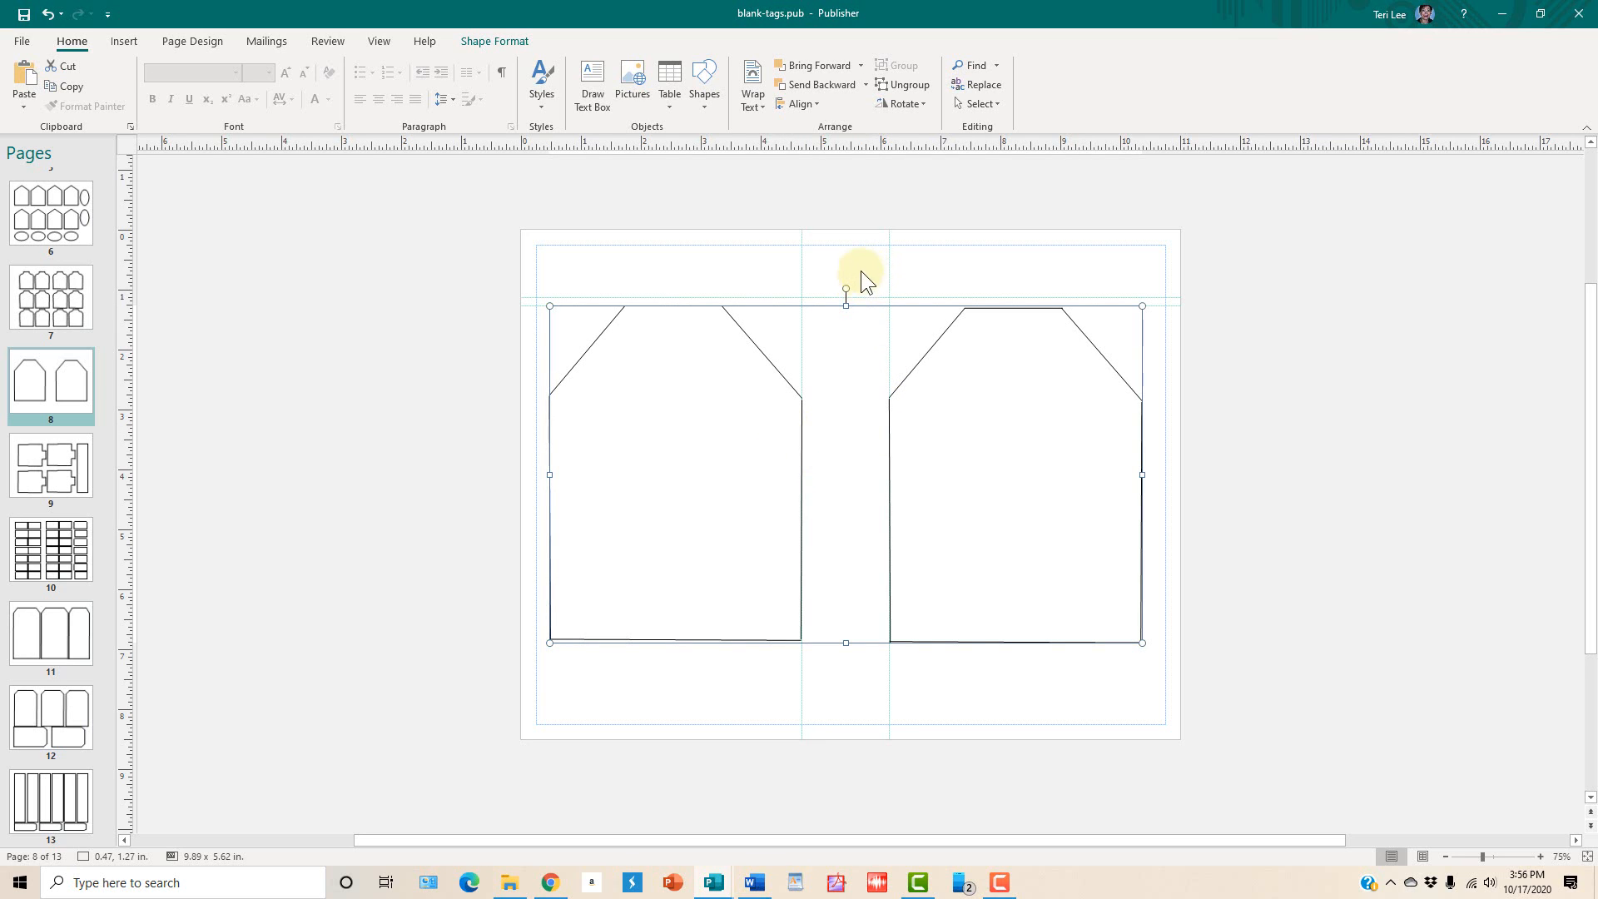
{"action": "left_click", "coordinate": [915, 86]}
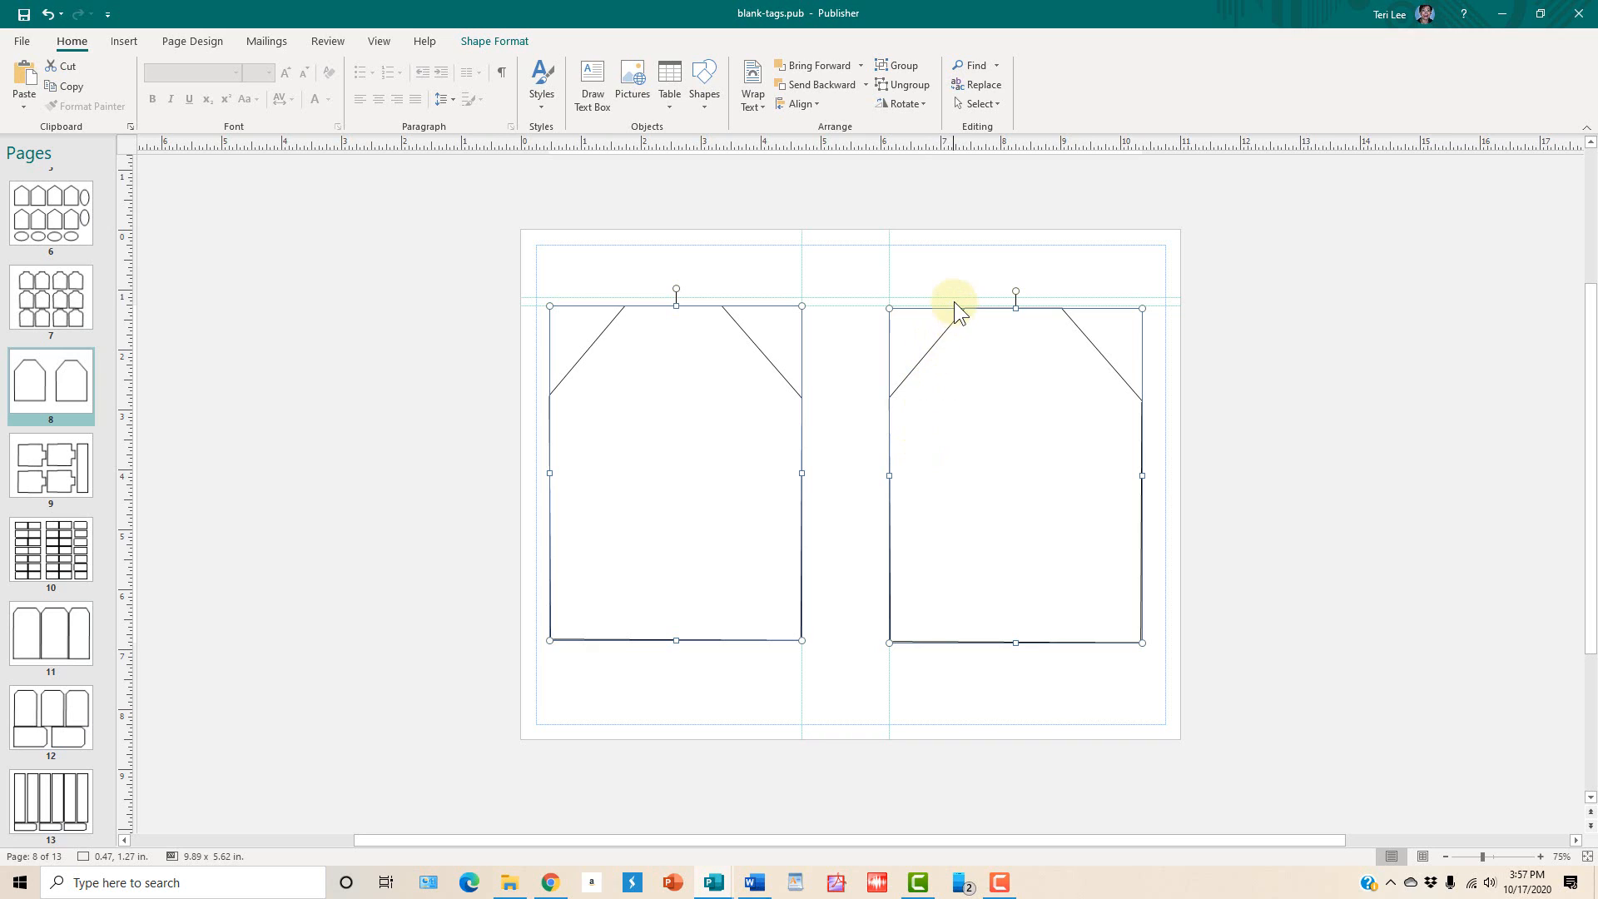
Step: Deselect the tags, start inserting a picture, and open the janeyb folder inside 2020-etsy on the Elements drive
{"action": "left_click_drag", "start_coordinate": [951, 315], "coordinate": [949, 338]}
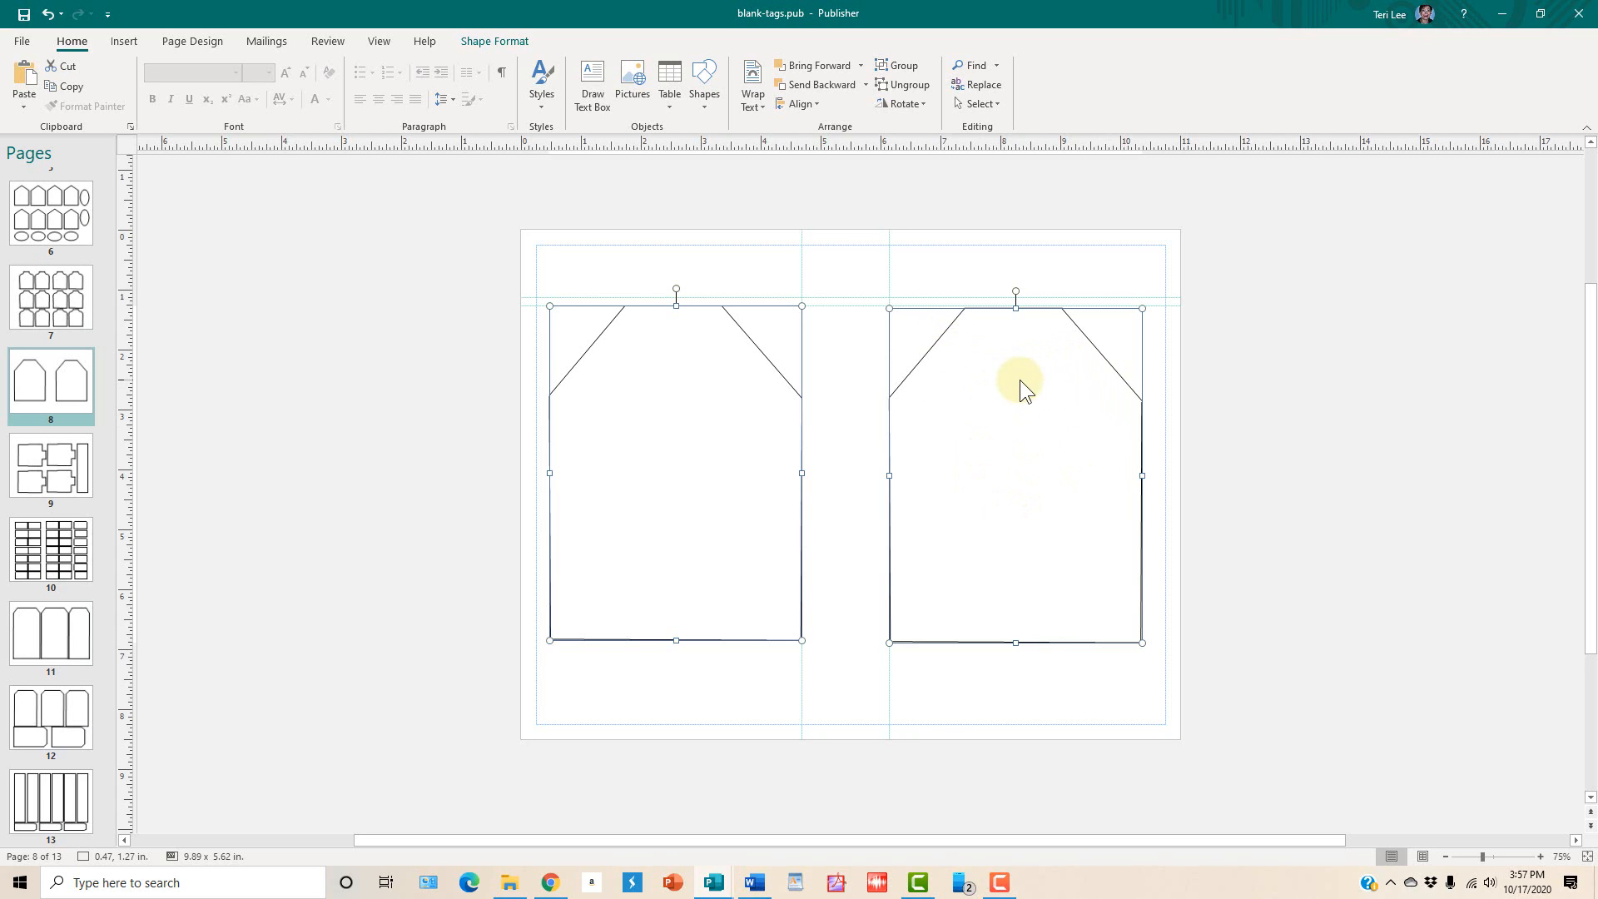
{"action": "left_click", "coordinate": [1200, 368]}
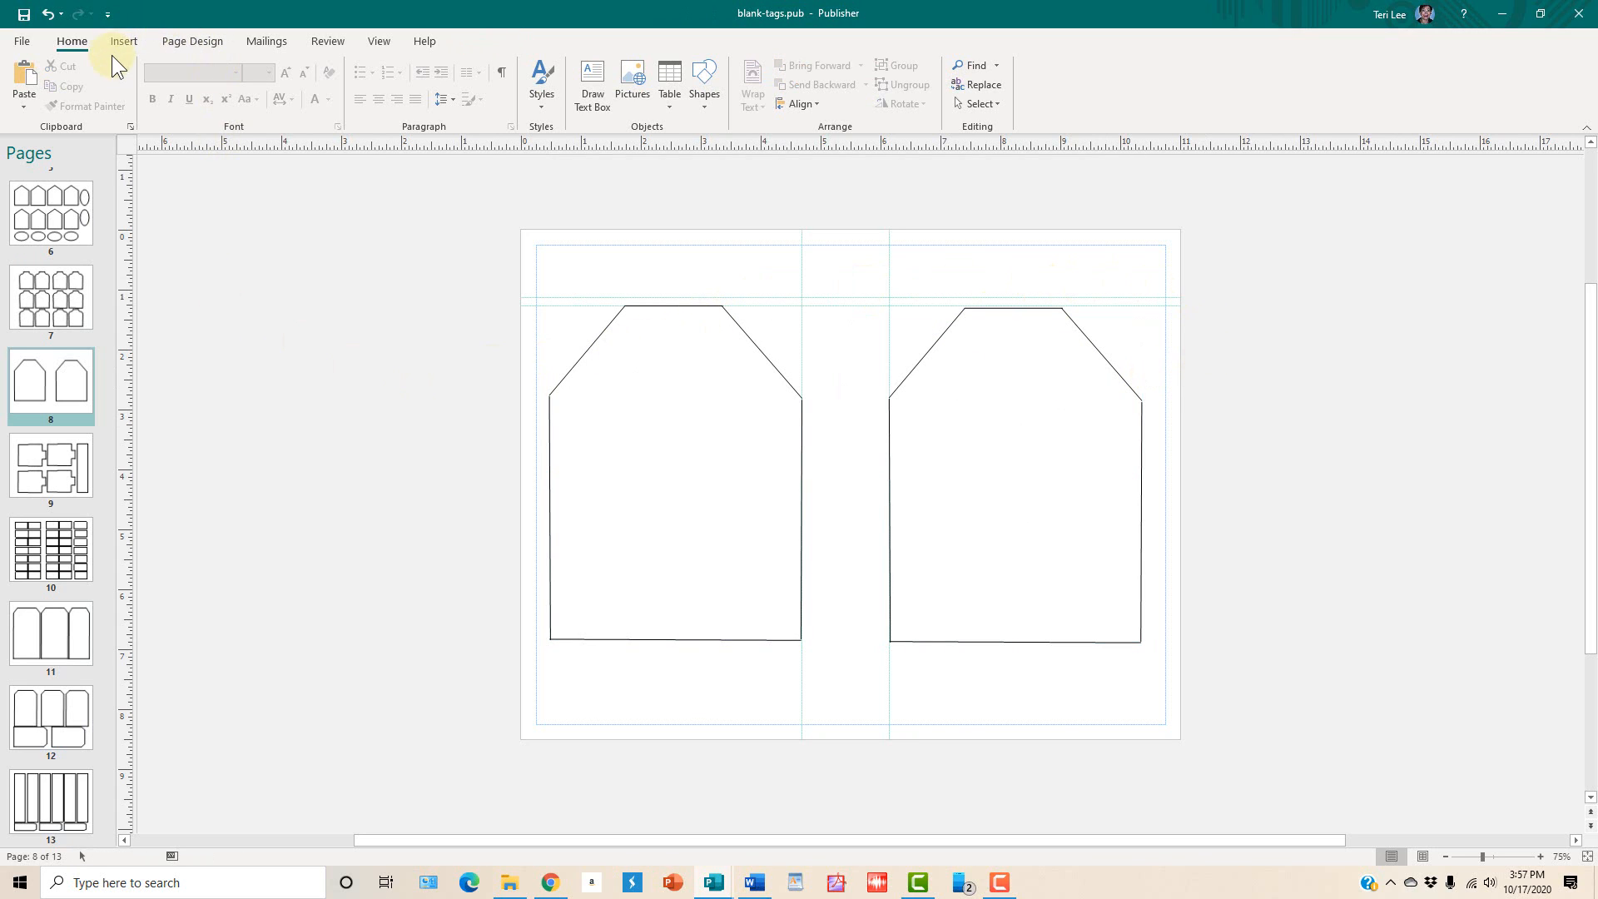
{"action": "left_click", "coordinate": [129, 40]}
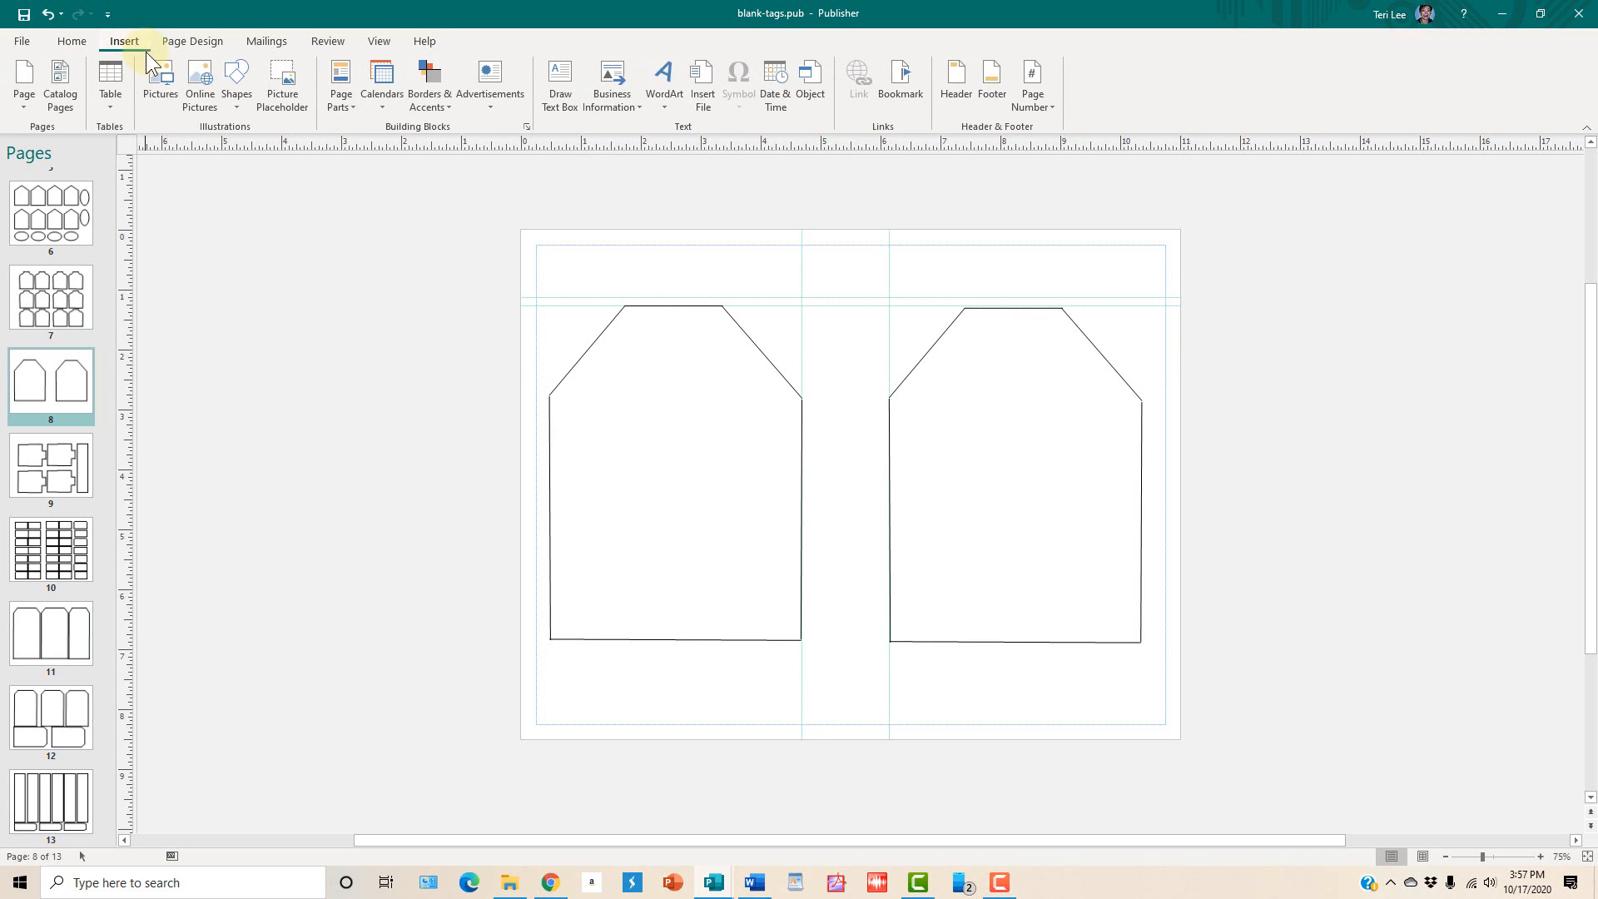
{"action": "left_click", "coordinate": [153, 72]}
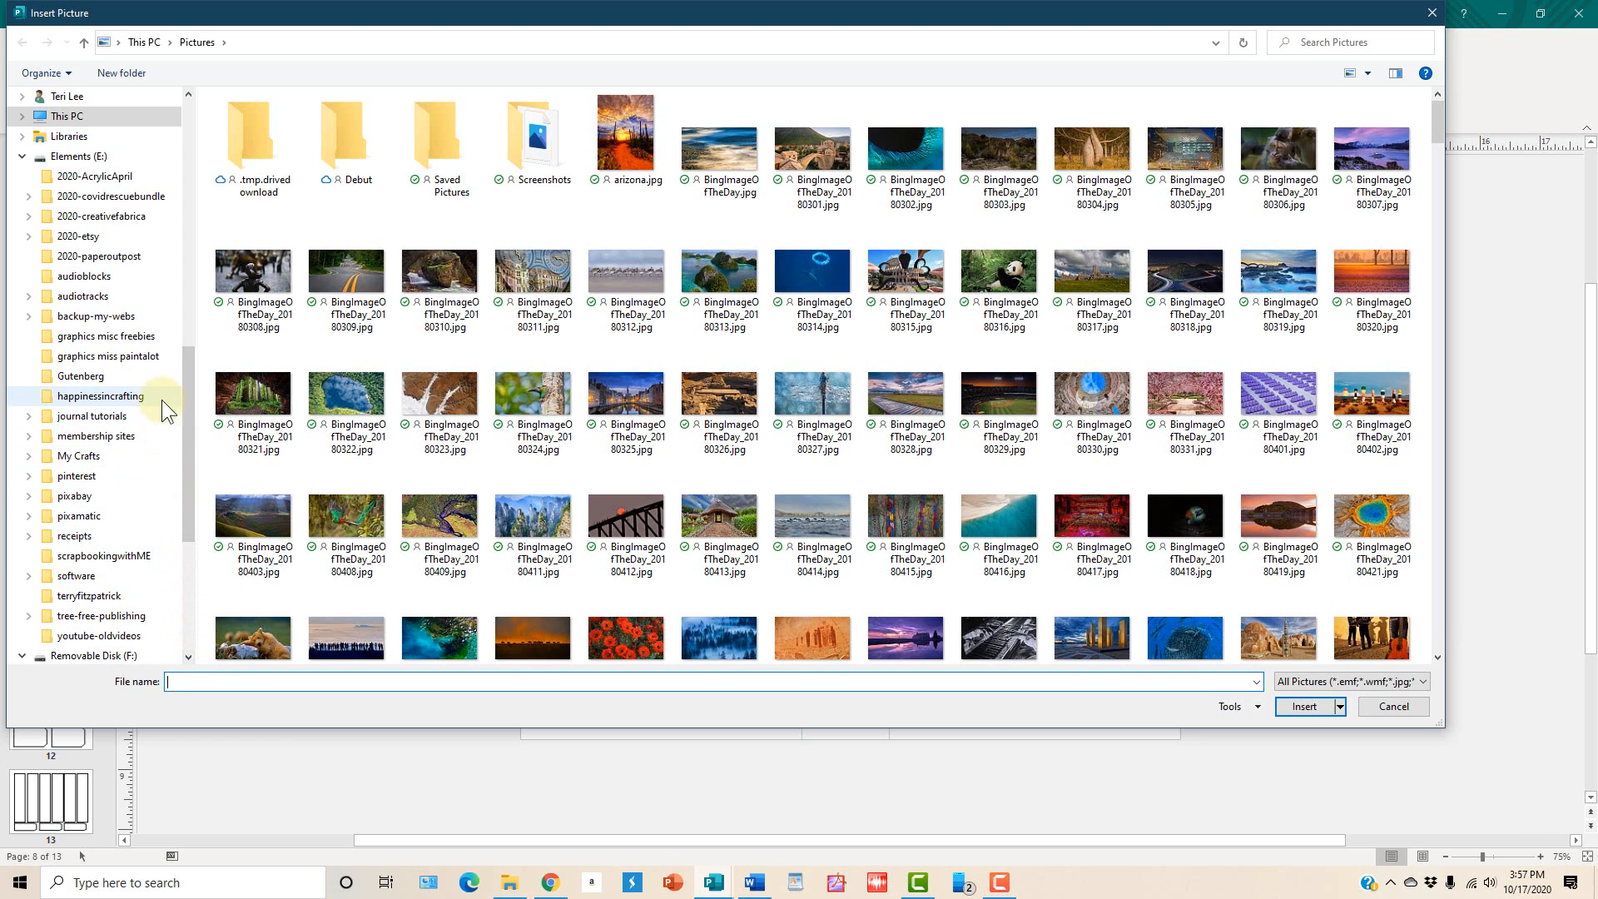
{"action": "left_click", "coordinate": [149, 237]}
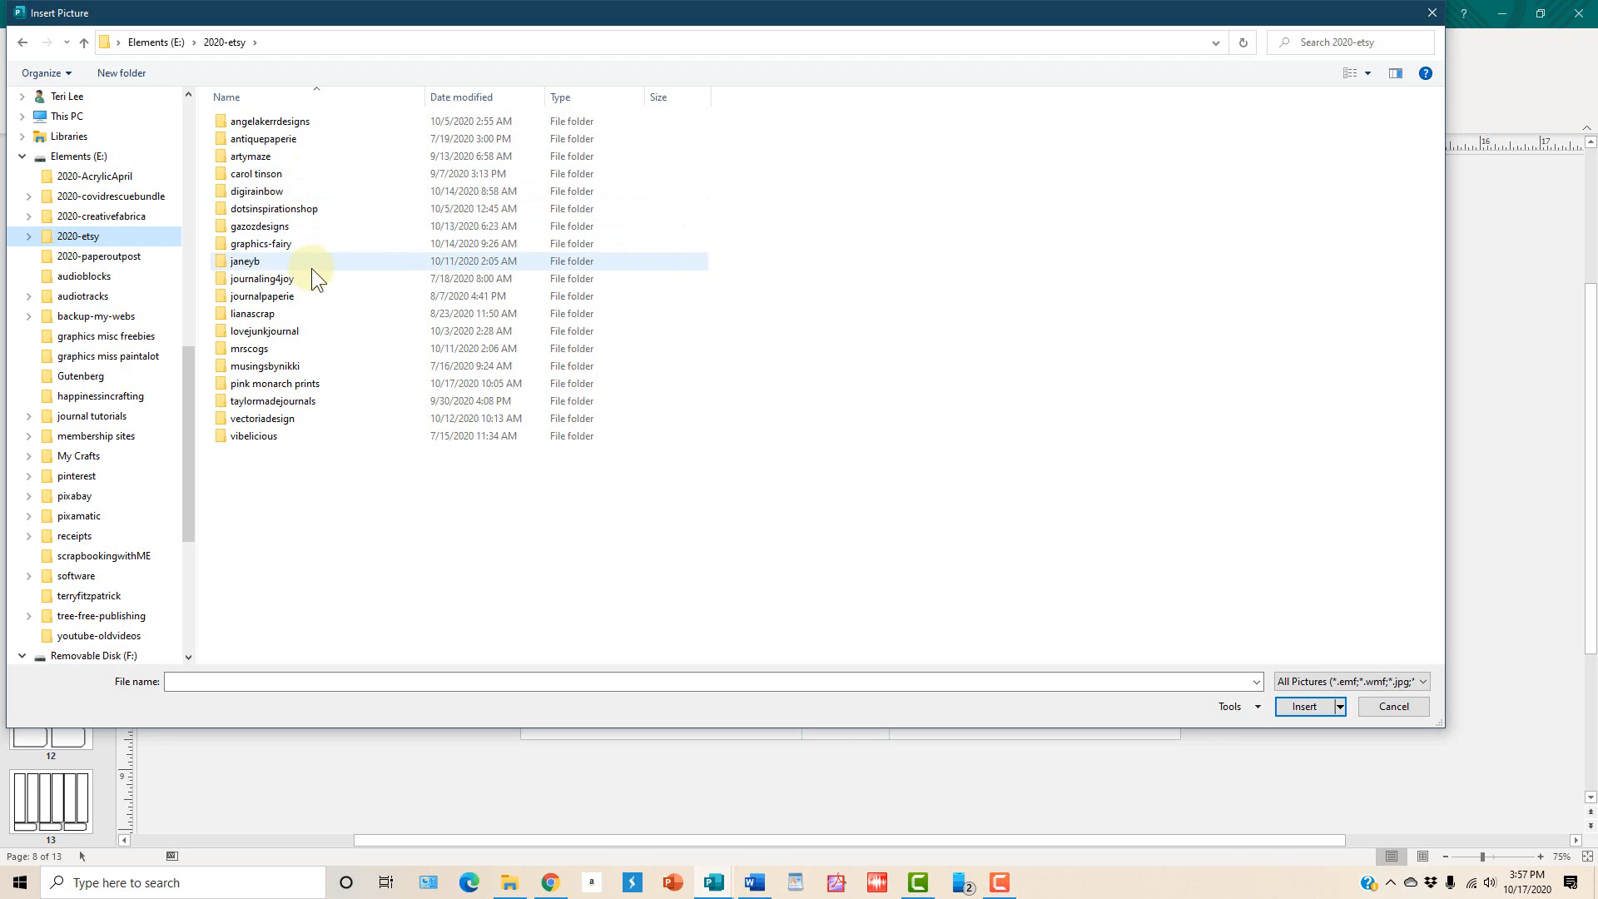
{"action": "double_click", "coordinate": [337, 262]}
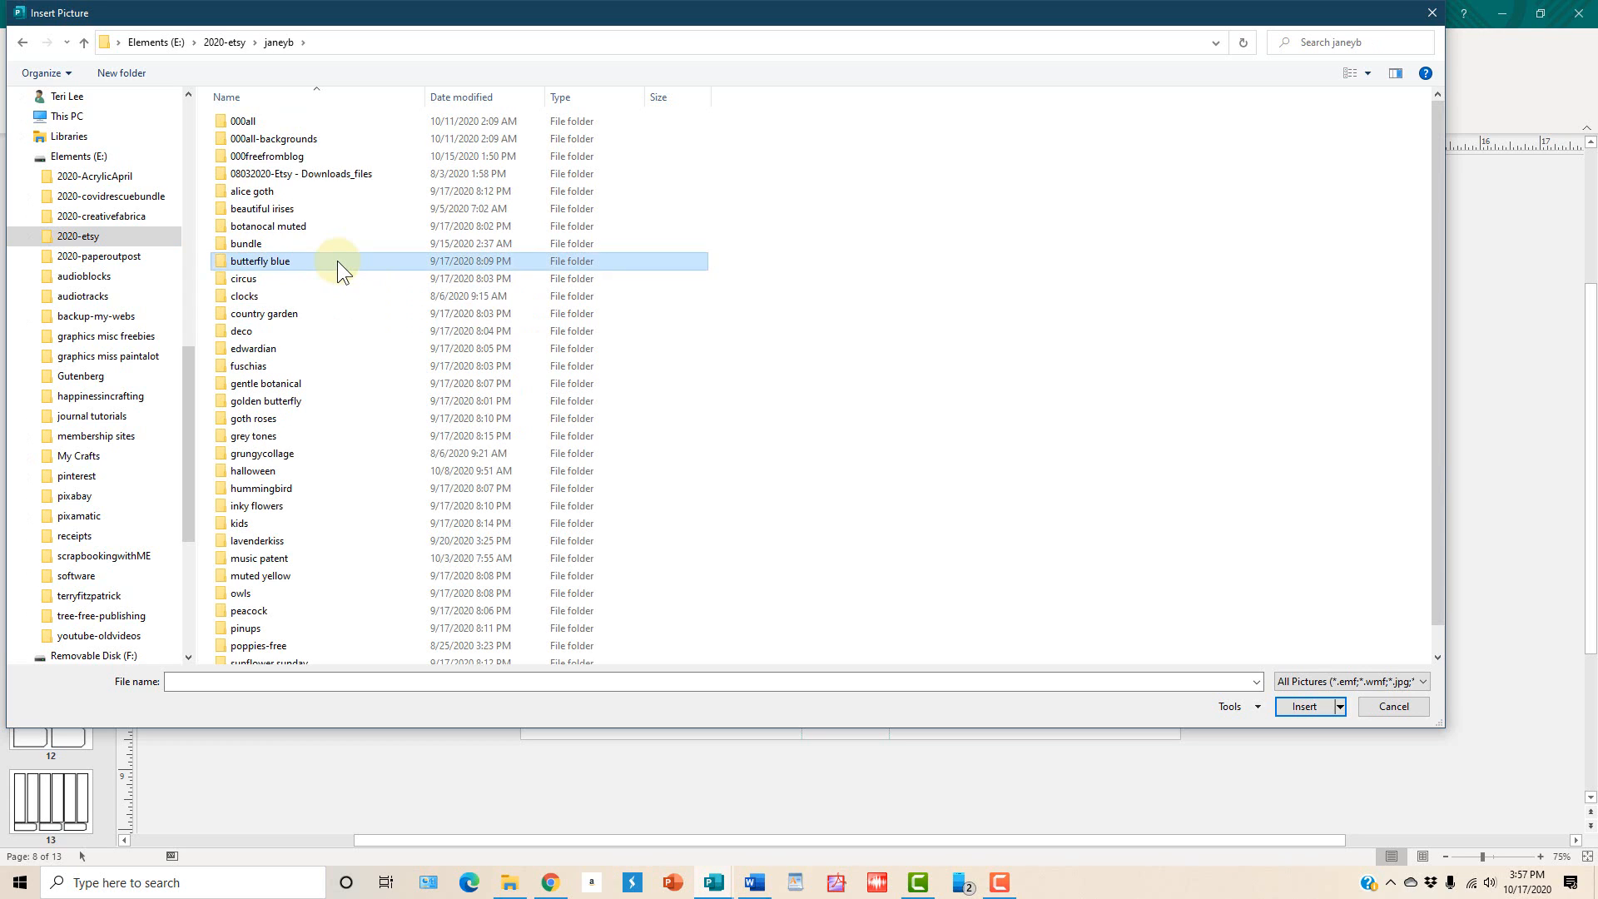
{"action": "double_click", "coordinate": [337, 261]}
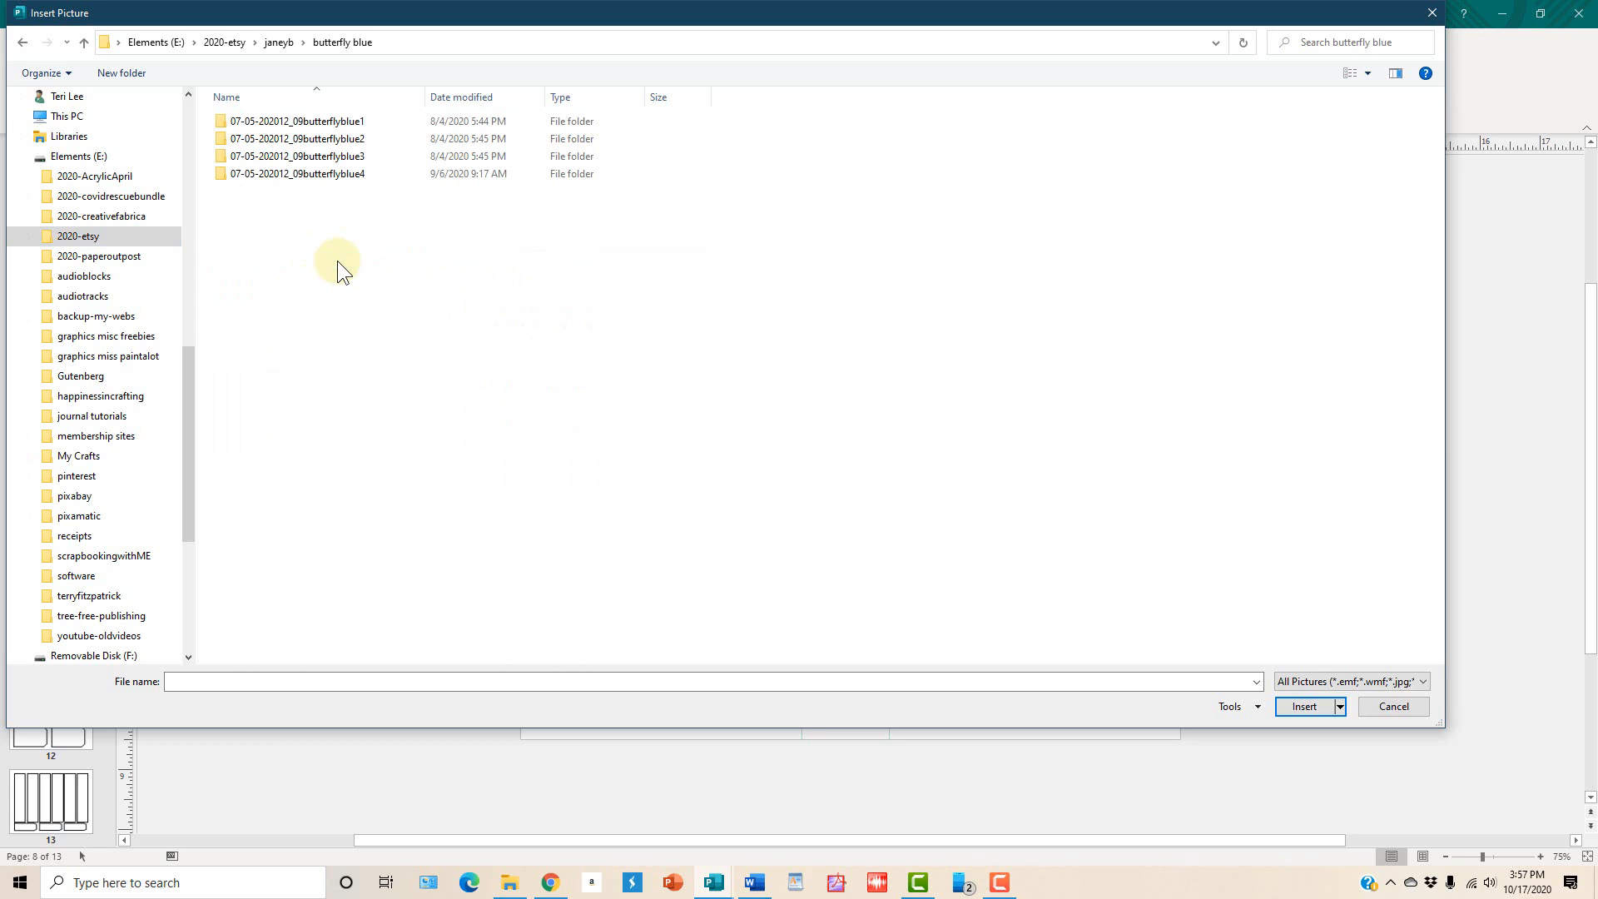
{"action": "double_click", "coordinate": [342, 117]}
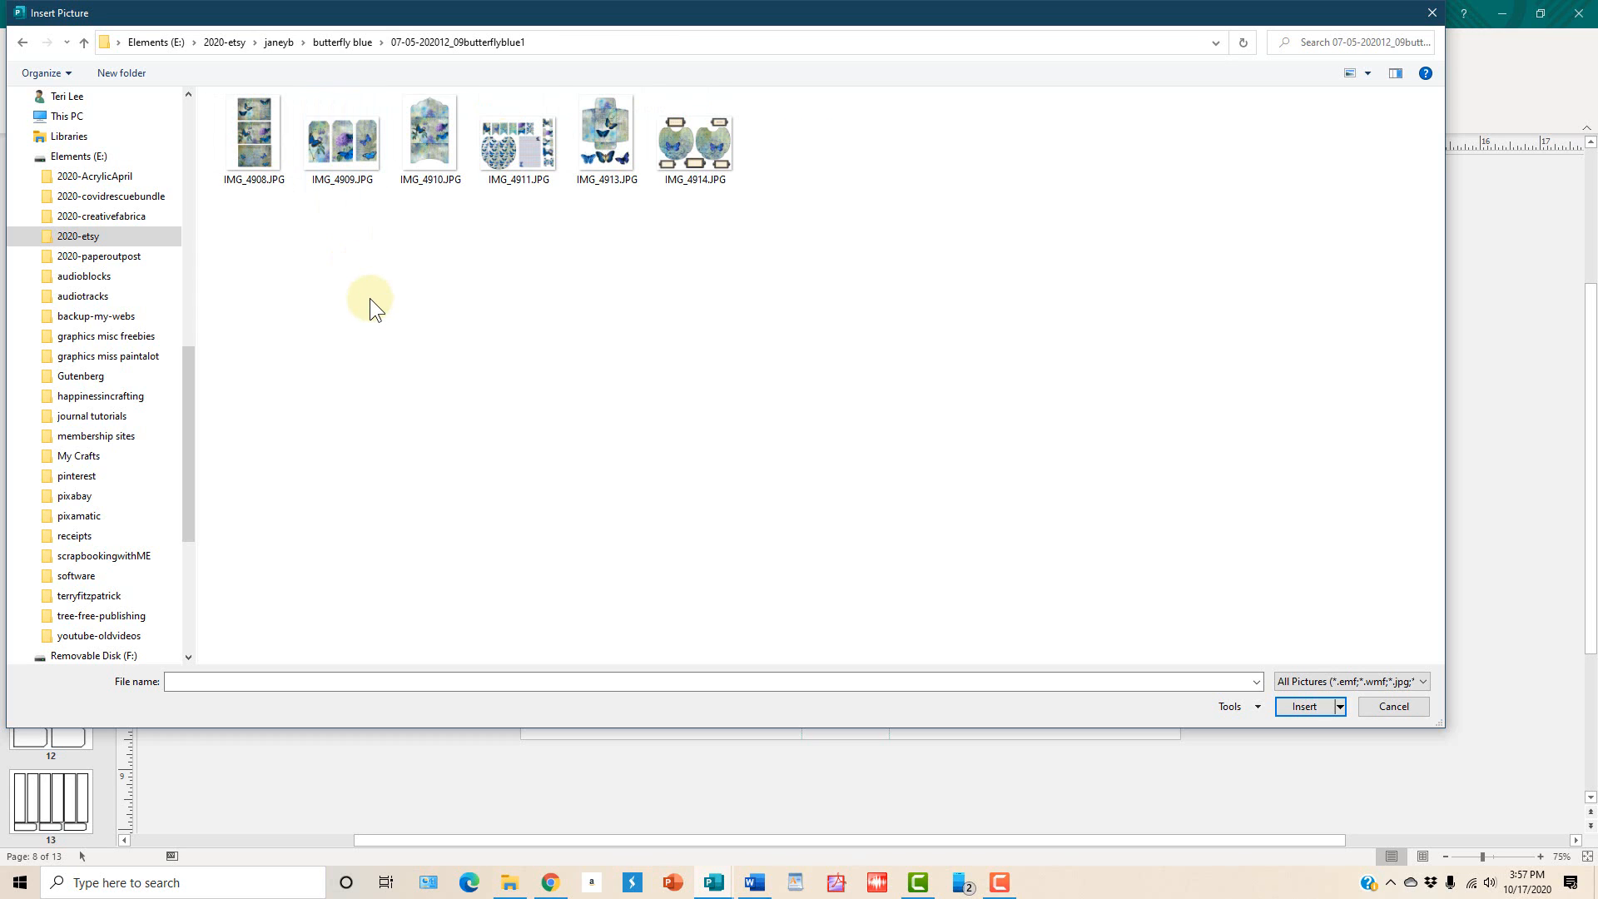
{"action": "key", "text": "alt+Left"}
{"action": "key", "text": "alt+Left"}
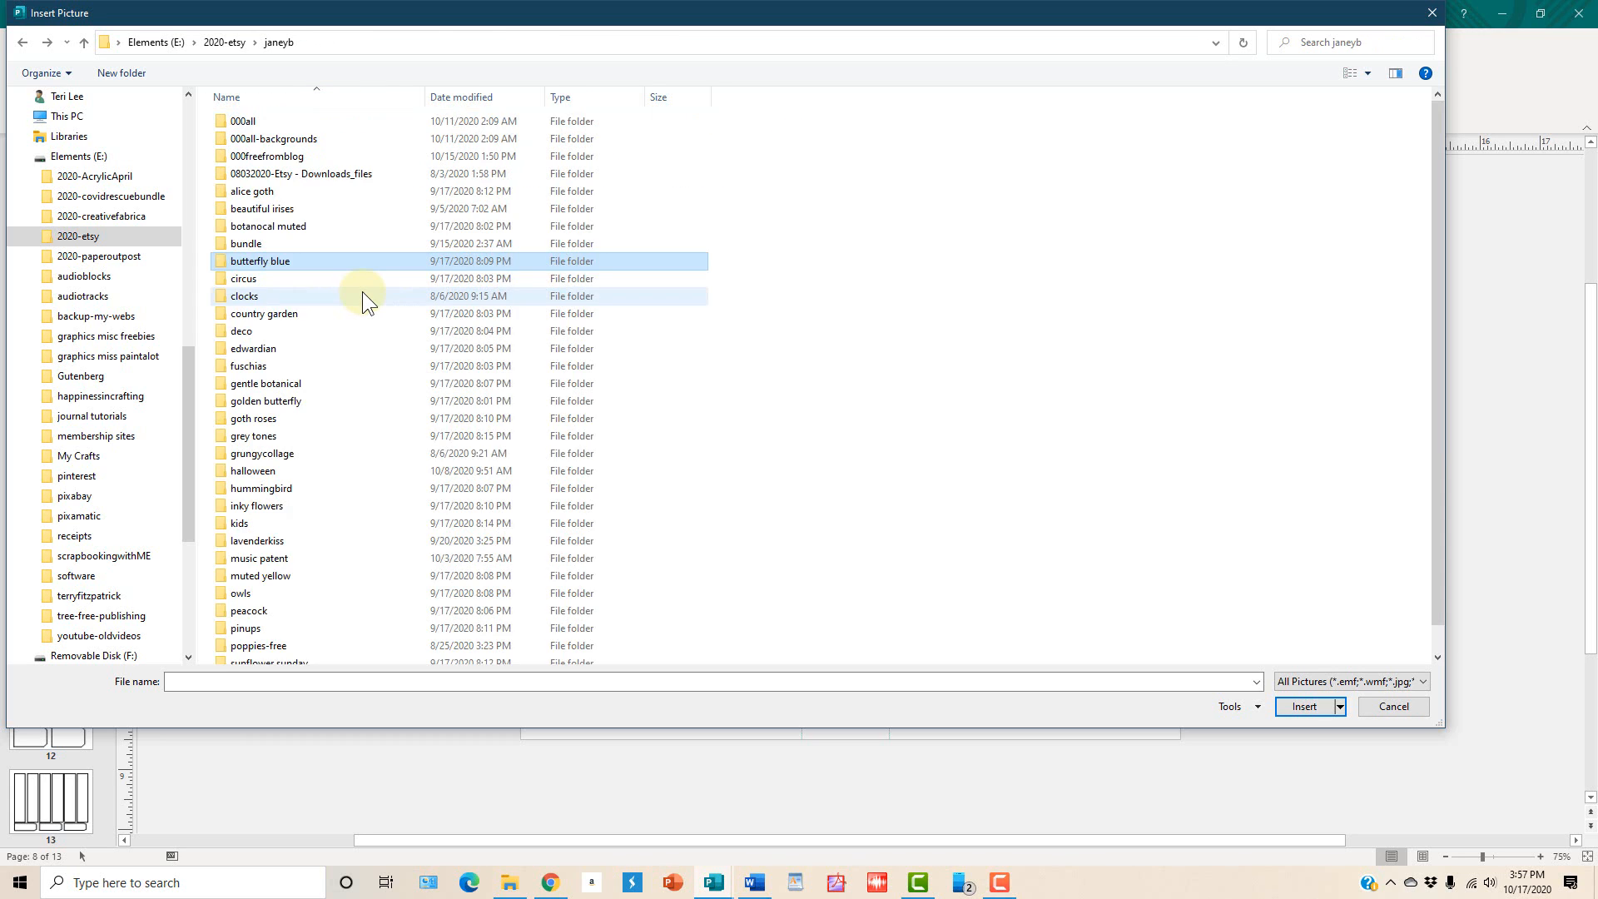
Step: Insert the picture beautiful irises (9).jpg from the 000all folder onto page 8
{"action": "double_click", "coordinate": [278, 119]}
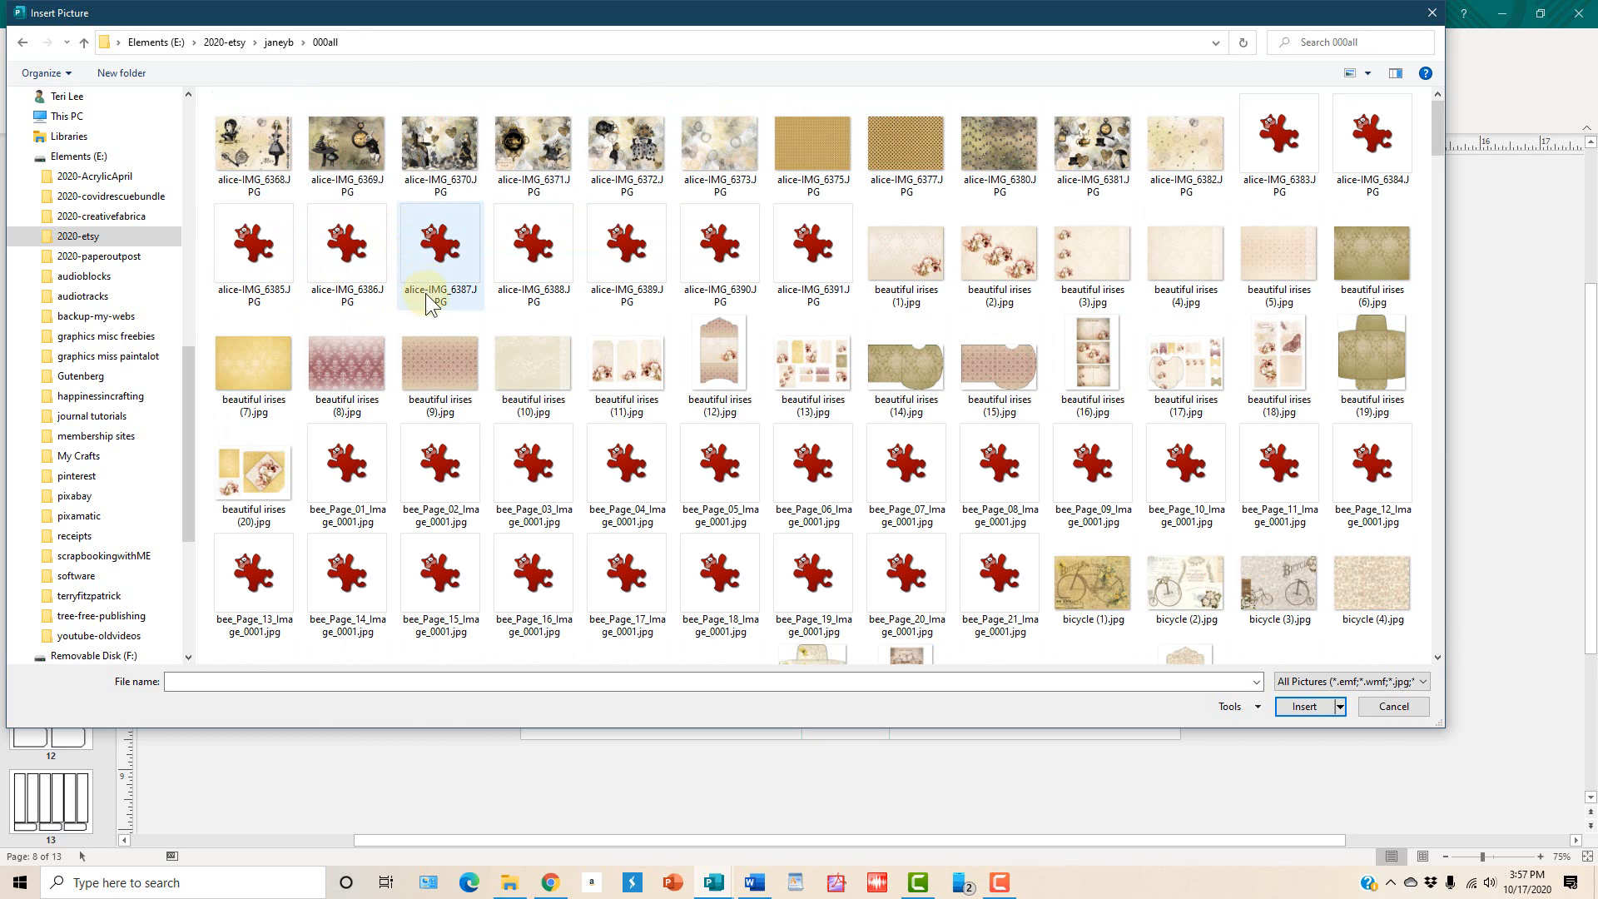
{"action": "left_click", "coordinate": [438, 363]}
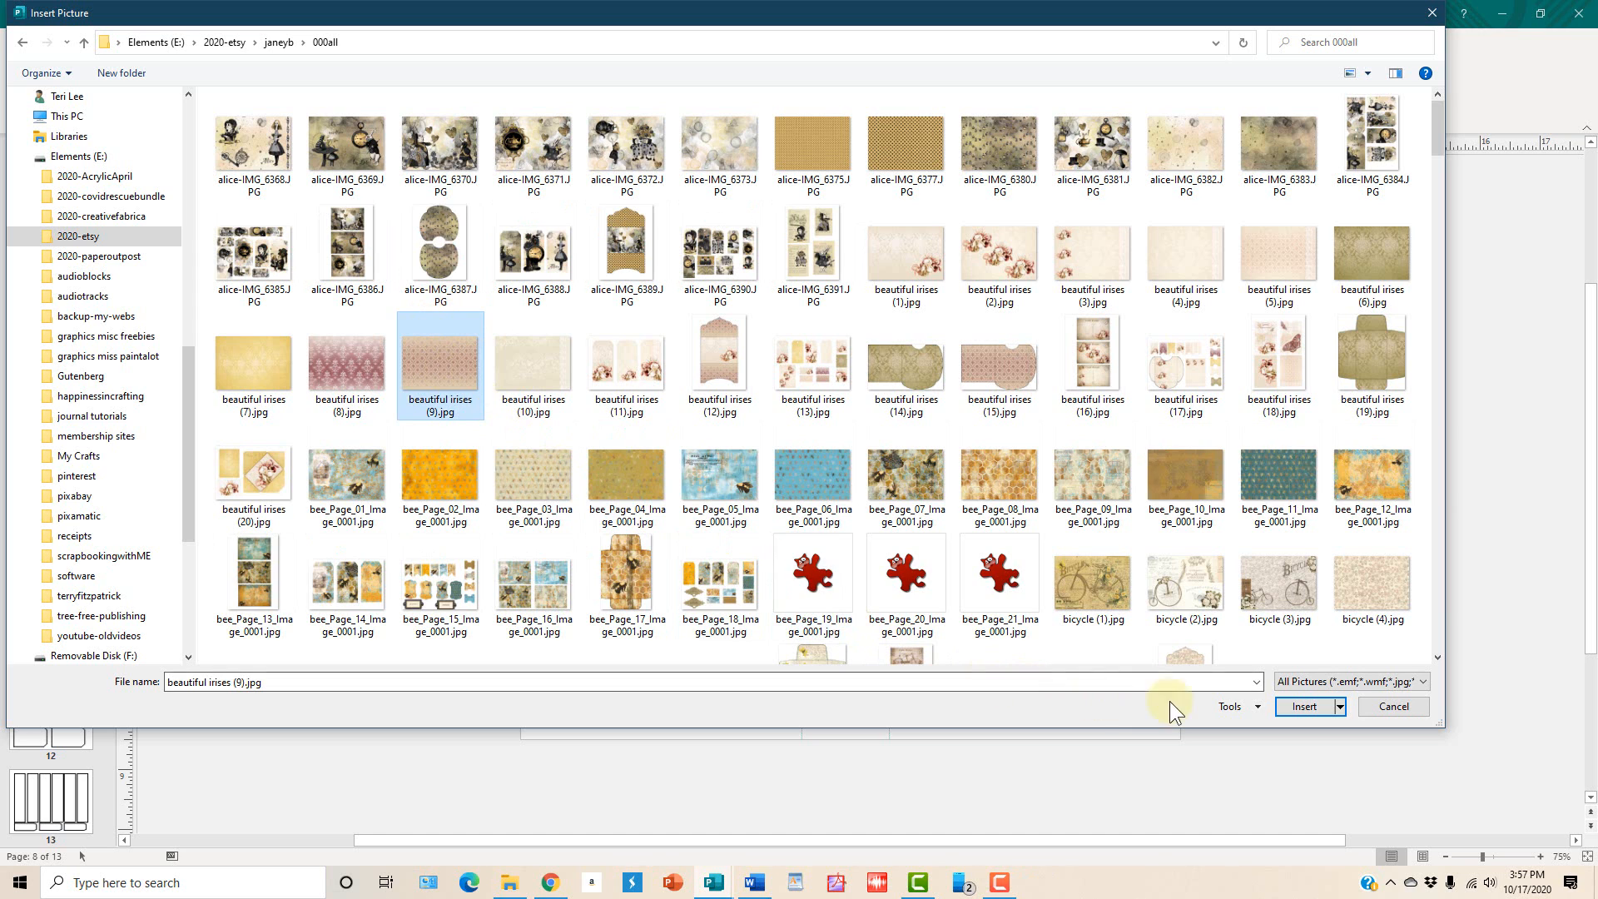
{"action": "left_click", "coordinate": [1296, 708]}
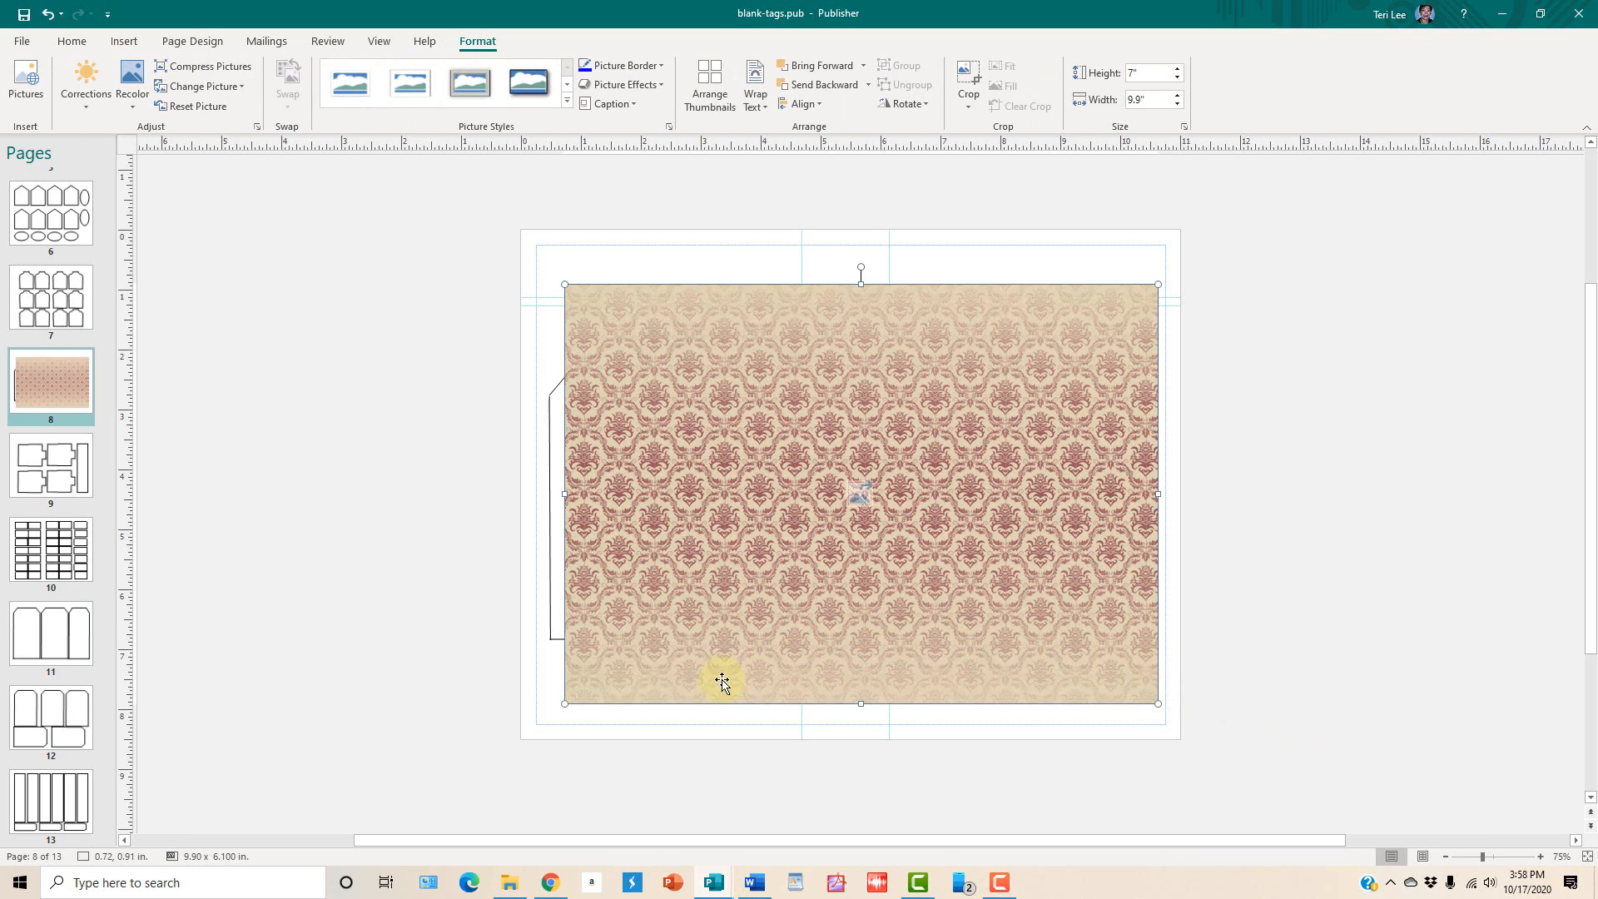
Step: Resize the damask picture to about 10.15 by 6.82 in and send it backward behind both tag outlines
{"action": "left_click_drag", "start_coordinate": [561, 702], "coordinate": [550, 702]}
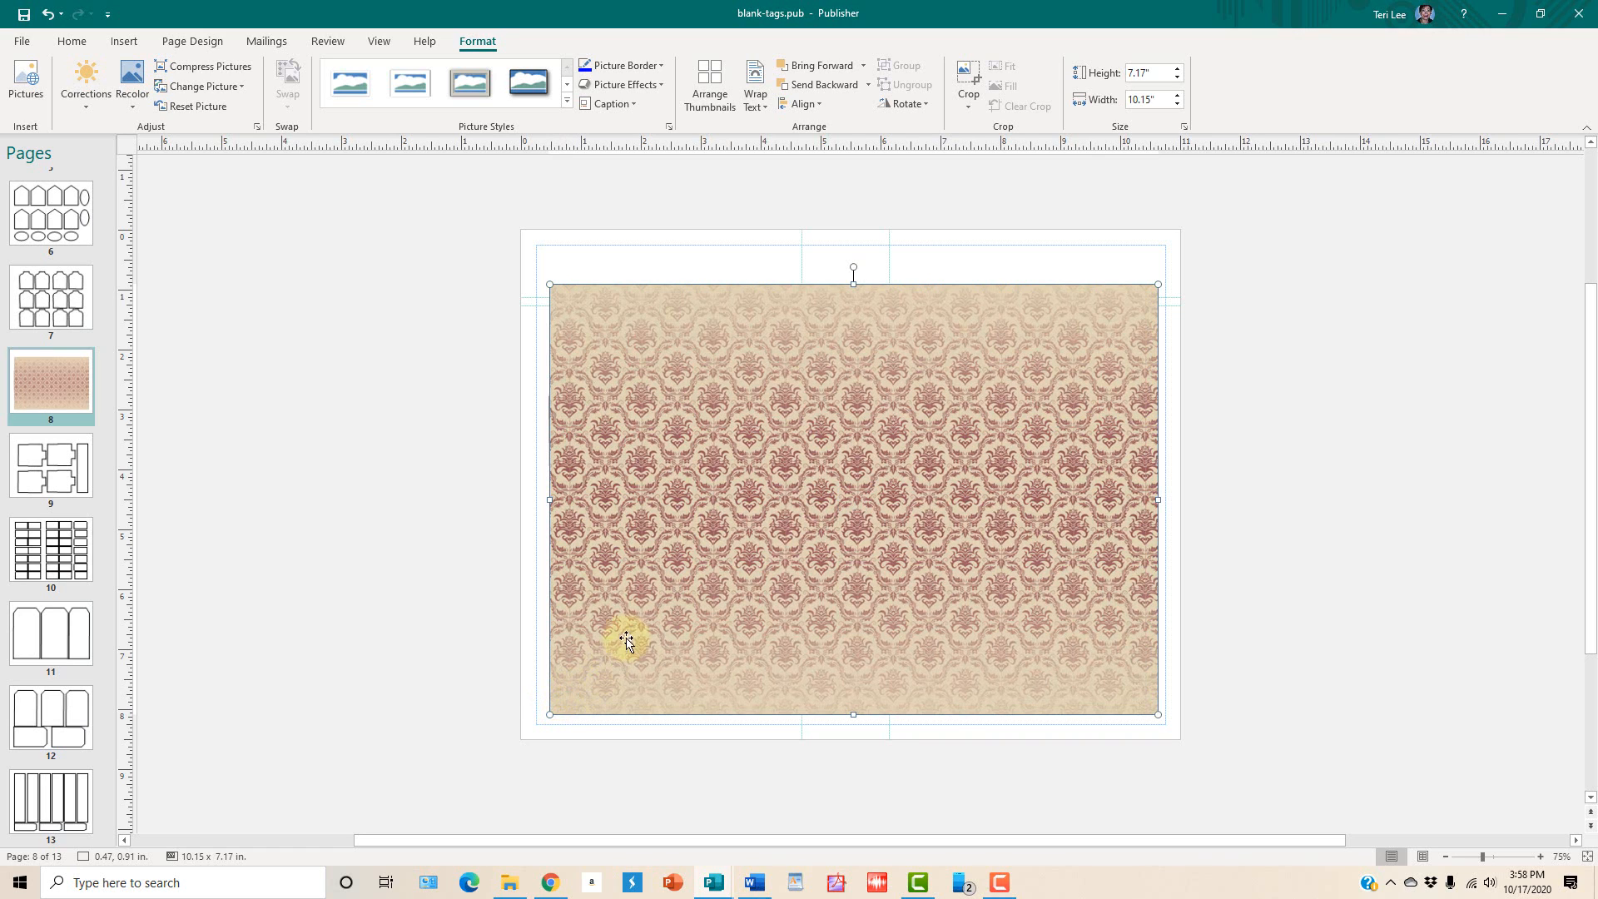
{"action": "left_click_drag", "start_coordinate": [853, 284], "coordinate": [842, 306]}
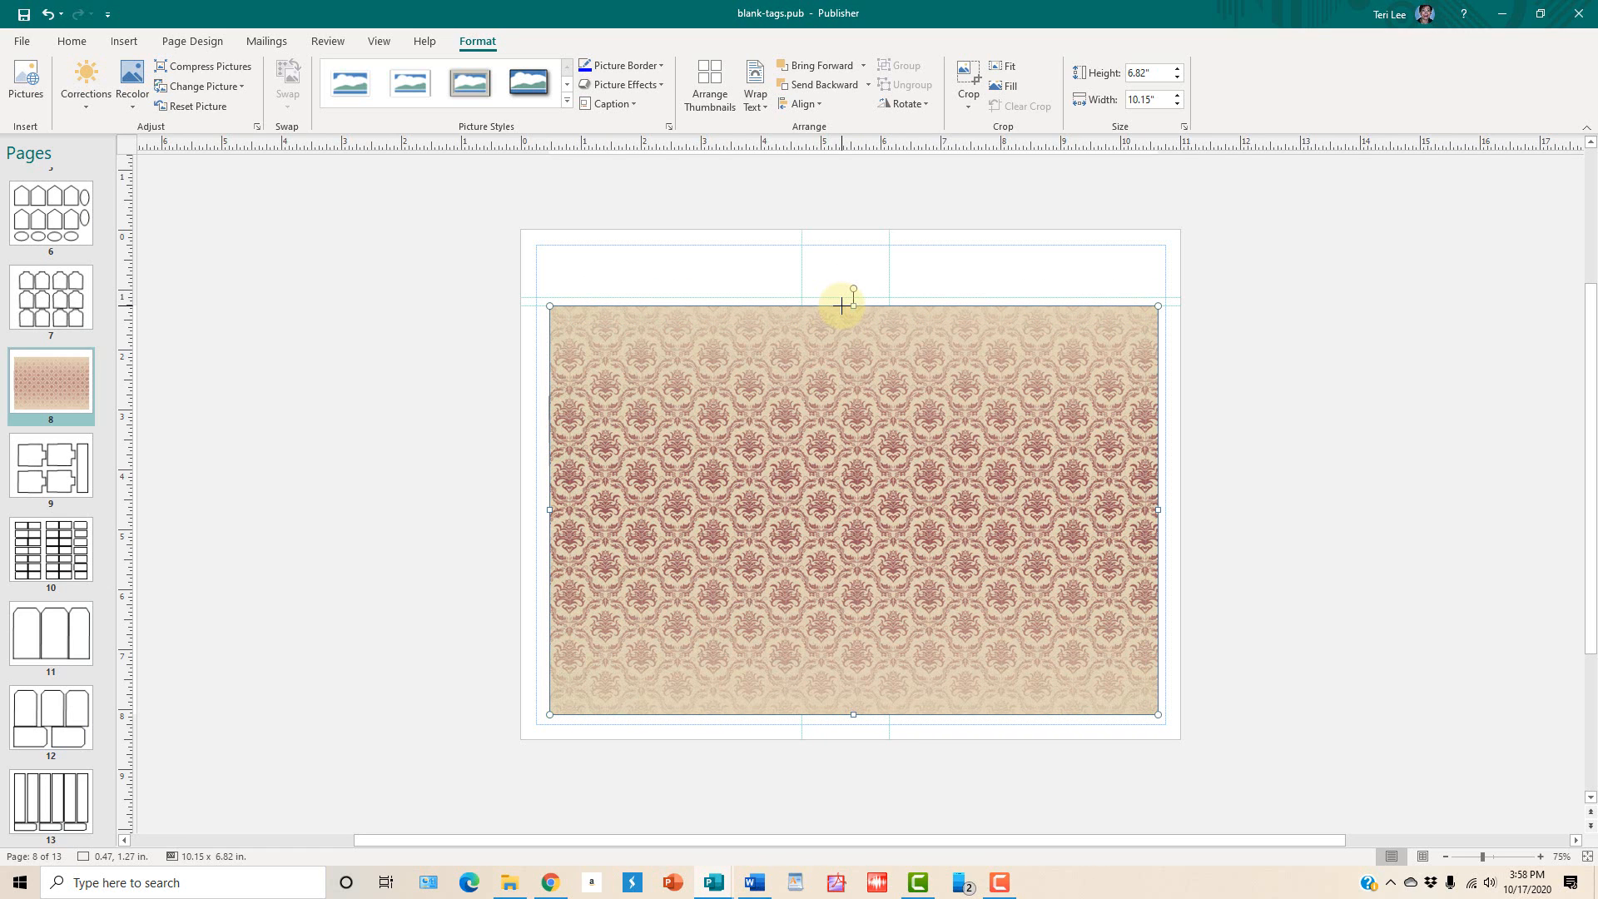
{"action": "left_click", "coordinate": [837, 87]}
{"action": "left_click", "coordinate": [838, 87]}
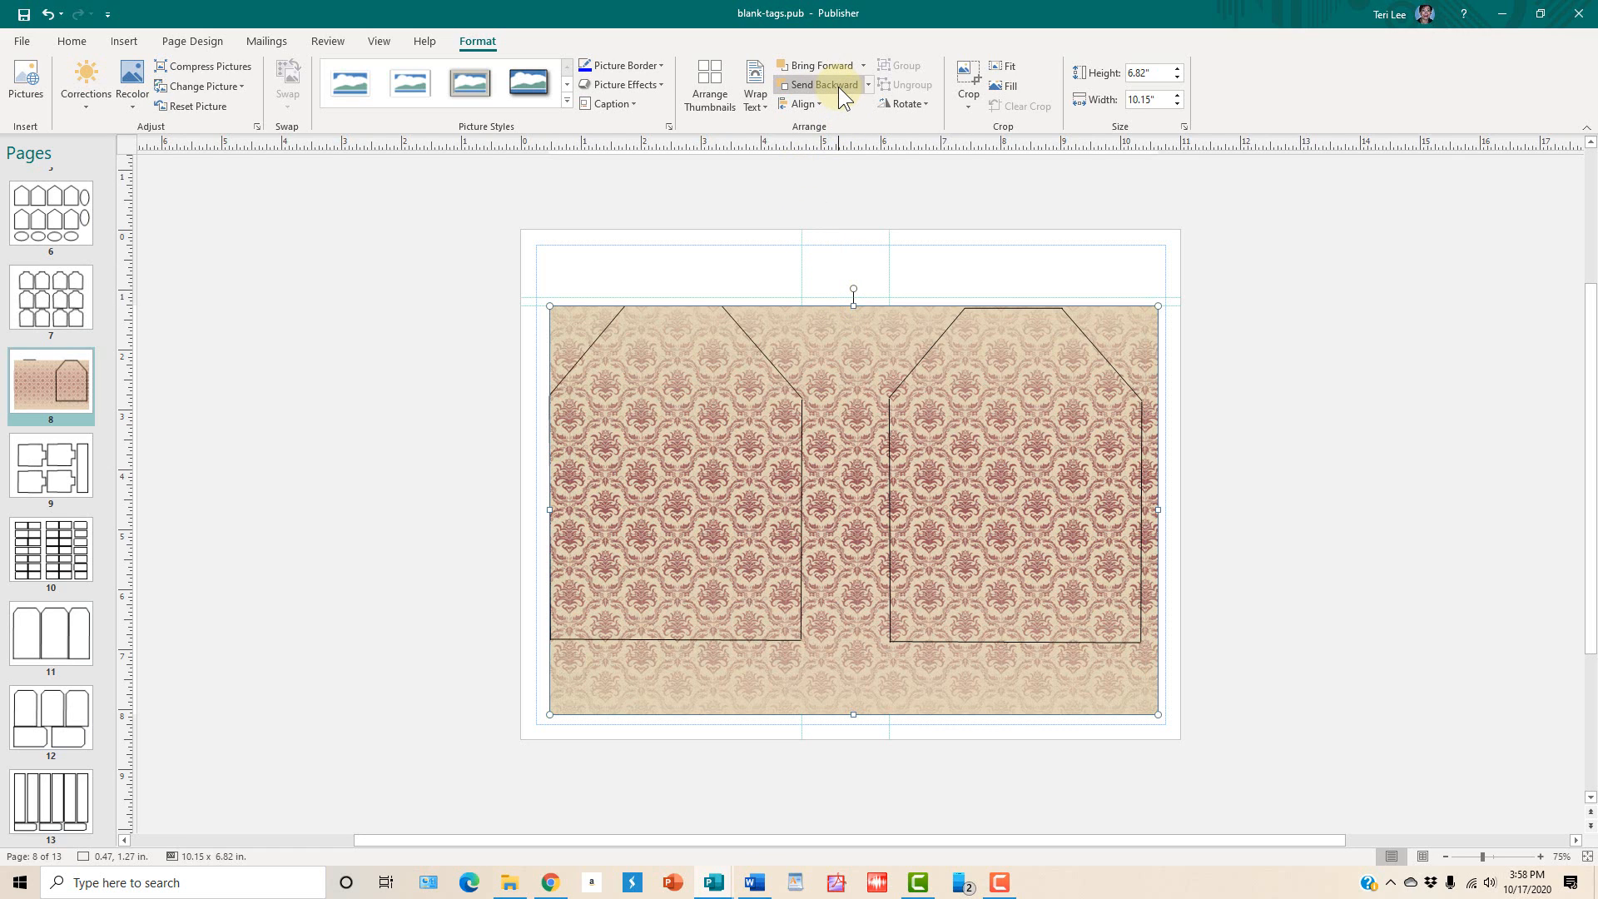
{"action": "left_click", "coordinate": [1193, 545]}
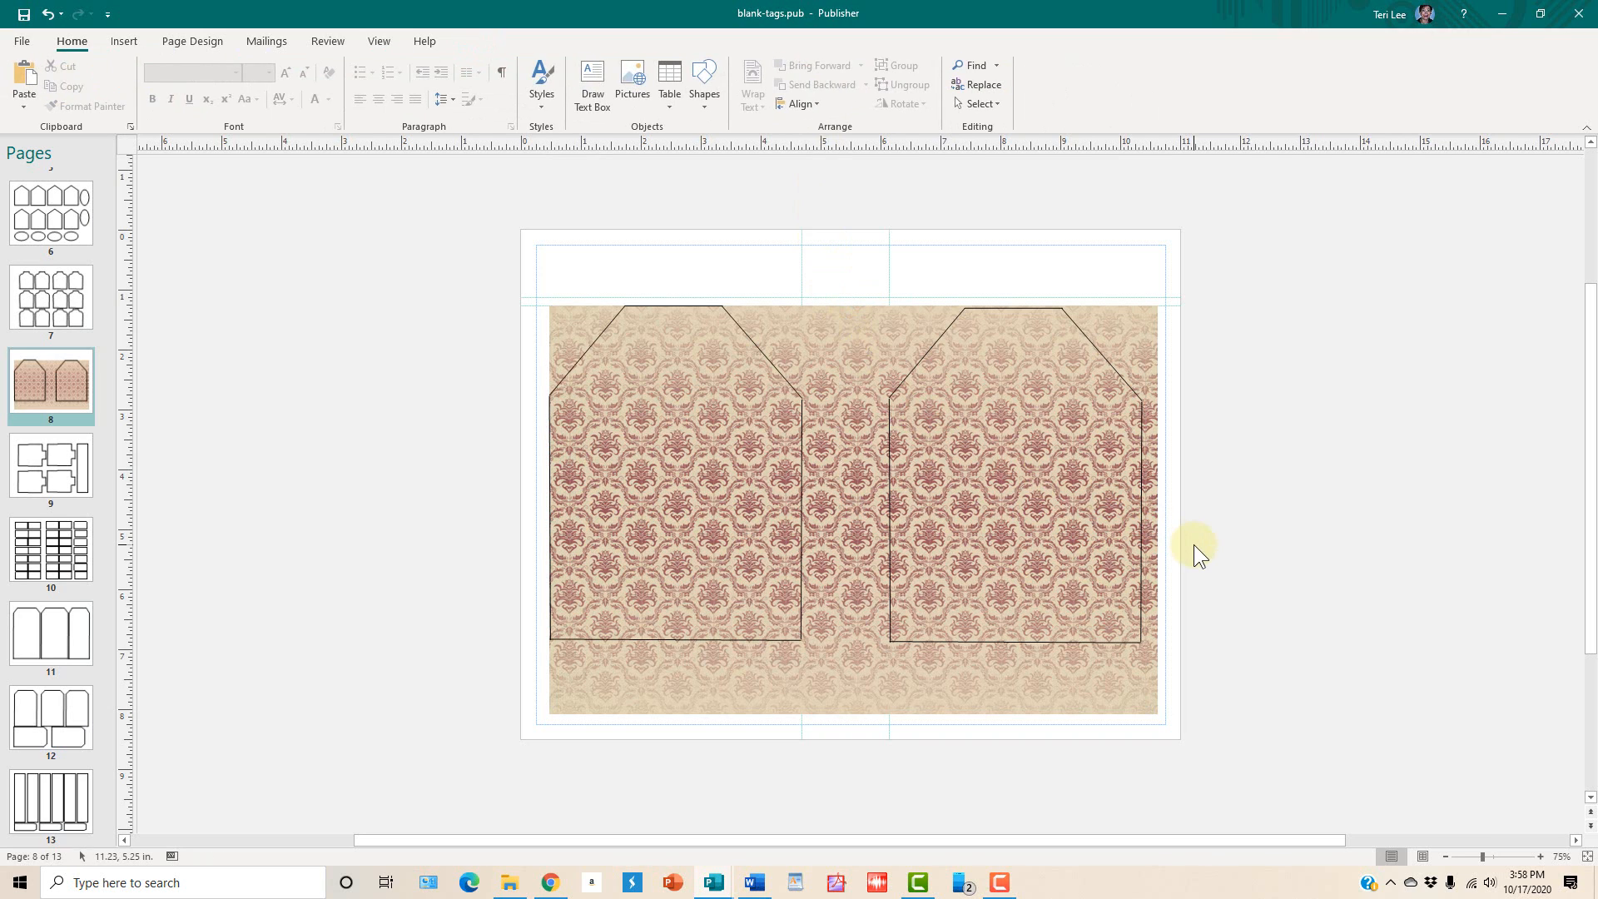
Step: Nudge the damask picture left and up to about 0.29, 1.00 in so it extends around both tags, then deselect it
{"action": "left_click", "coordinate": [1148, 682]}
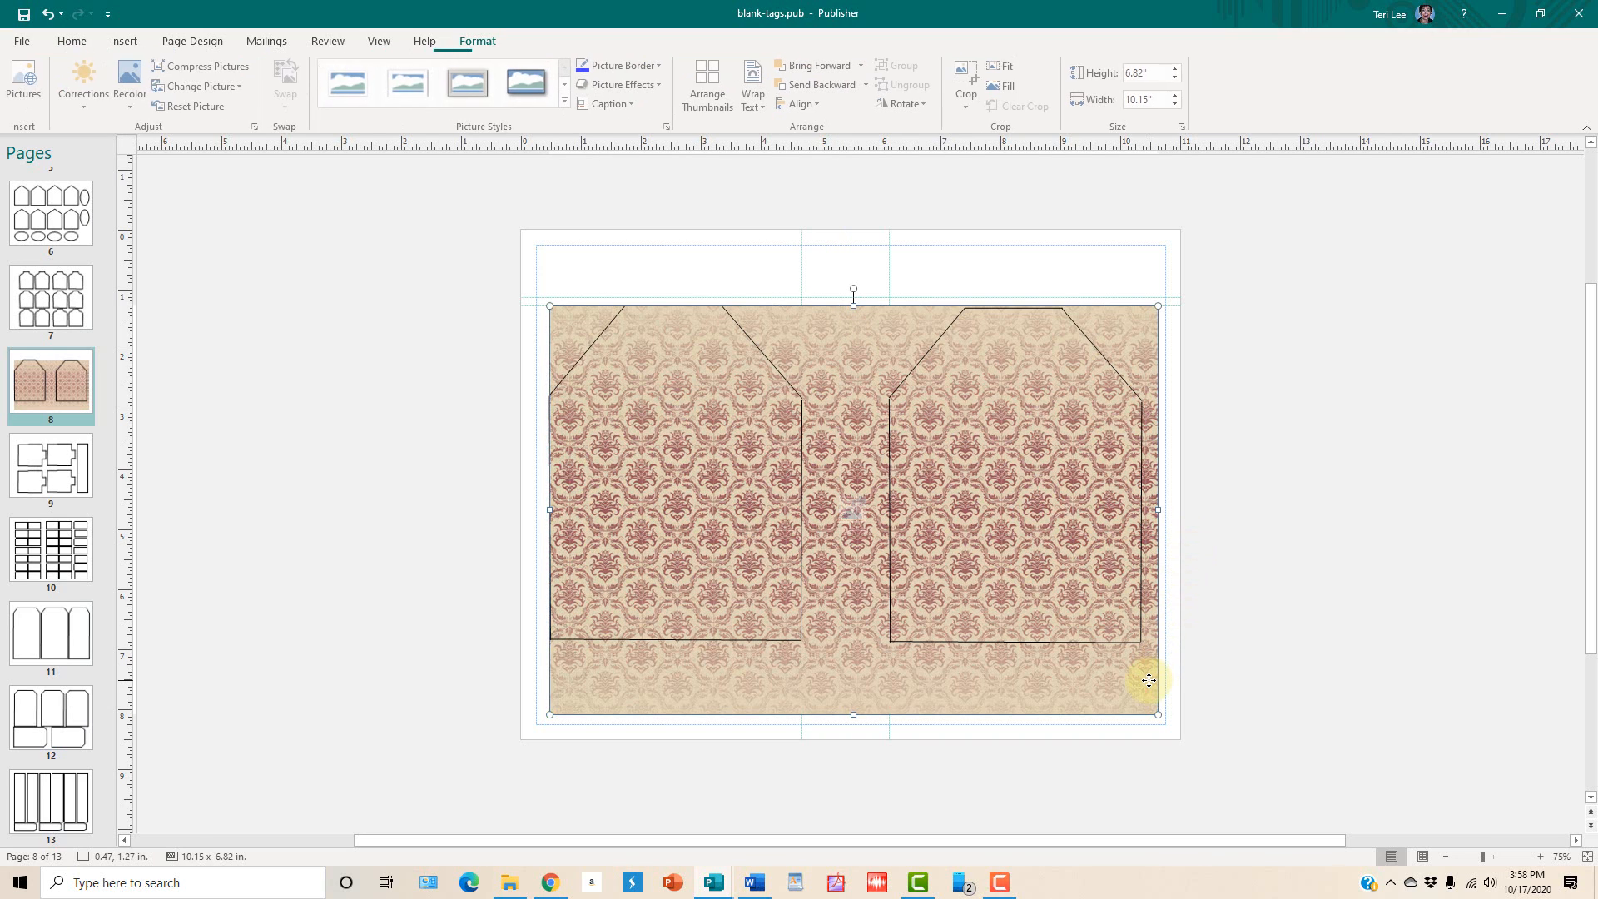
{"action": "key", "text": "Left"}
{"action": "key", "text": "Left"}
{"action": "key", "text": "Left"}
{"action": "key", "text": "Left"}
{"action": "key", "text": "Left"}
{"action": "key", "text": "Left"}
{"action": "key", "text": "Left"}
{"action": "key", "text": "Left"}
{"action": "key", "text": "Left"}
{"action": "key", "text": "Left"}
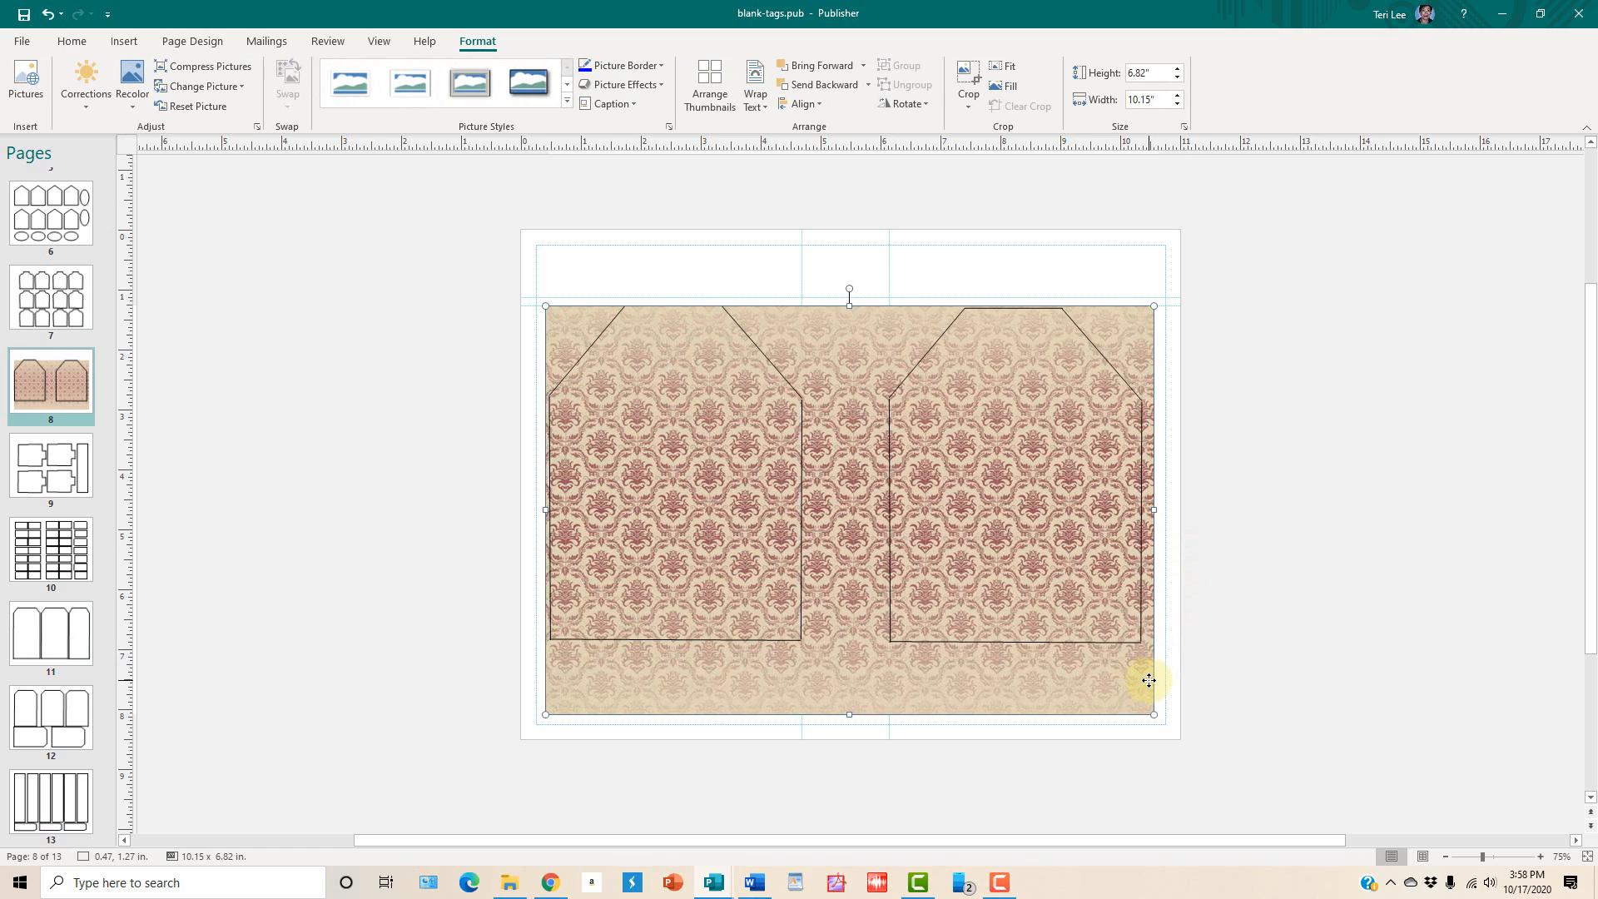
{"action": "key", "text": "Left"}
{"action": "key", "text": "Left"}
{"action": "key", "text": "Left"}
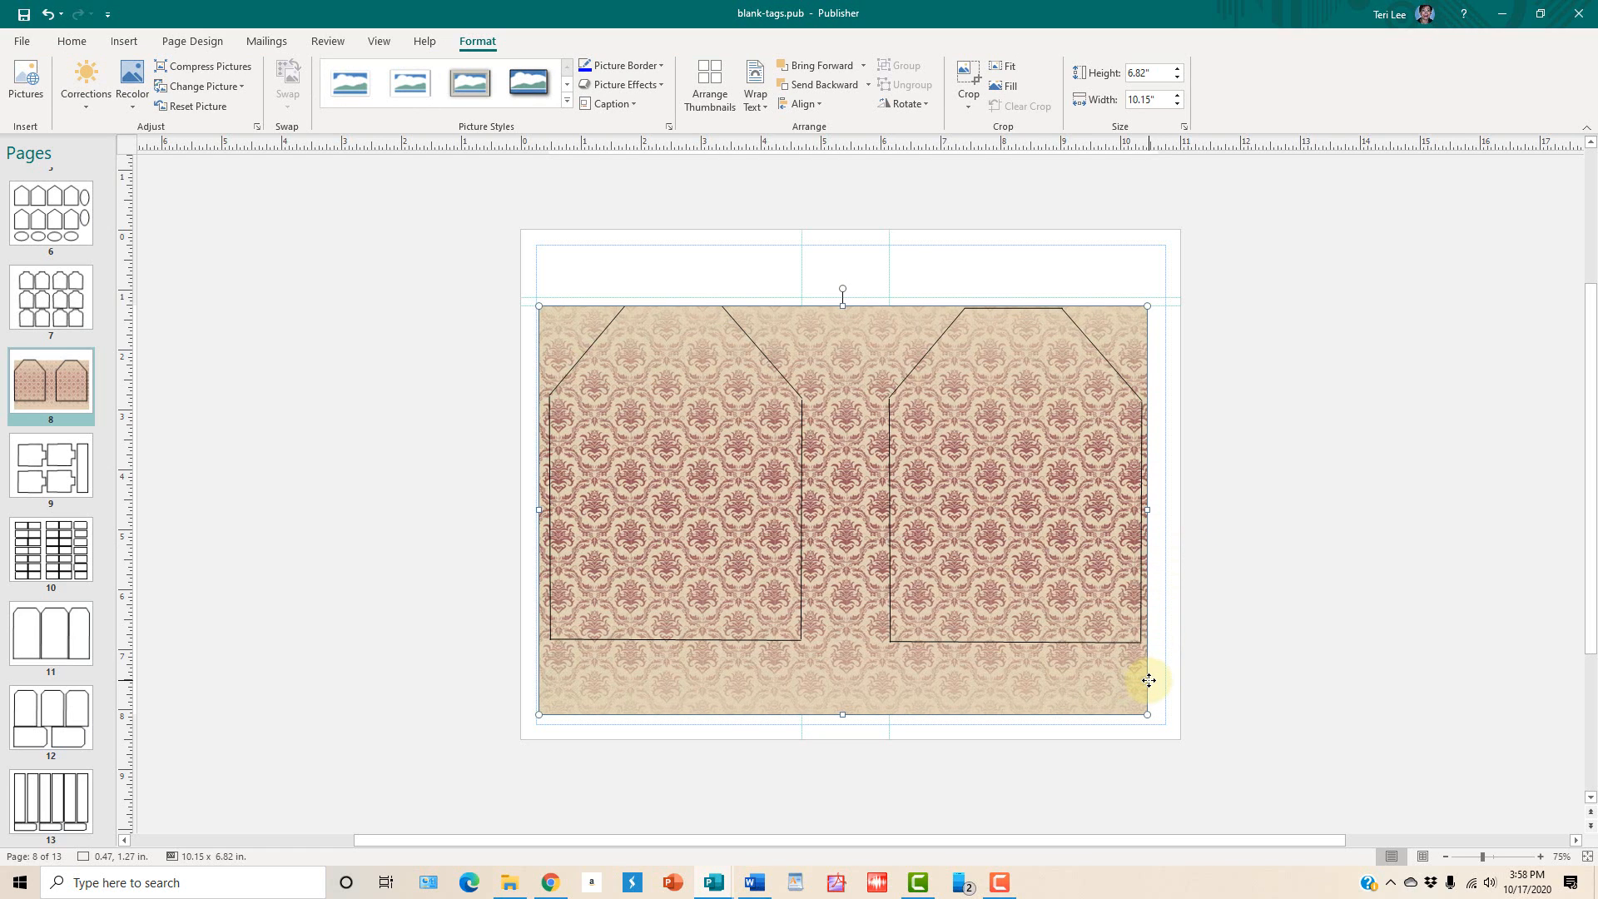
{"action": "key", "text": "Up"}
{"action": "key", "text": "Up"}
{"action": "key", "text": "Up"}
{"action": "key", "text": "Up"}
{"action": "key", "text": "Up"}
{"action": "key", "text": "Up"}
{"action": "key", "text": "Up"}
{"action": "key", "text": "Up"}
{"action": "key", "text": "Up"}
{"action": "key", "text": "Up"}
{"action": "key", "text": "Up"}
{"action": "key", "text": "Up"}
{"action": "key", "text": "Up"}
{"action": "key", "text": "Up"}
{"action": "key", "text": "Up"}
{"action": "key", "text": "Up"}
{"action": "key", "text": "Up"}
{"action": "key", "text": "Up"}
{"action": "key", "text": "Up"}
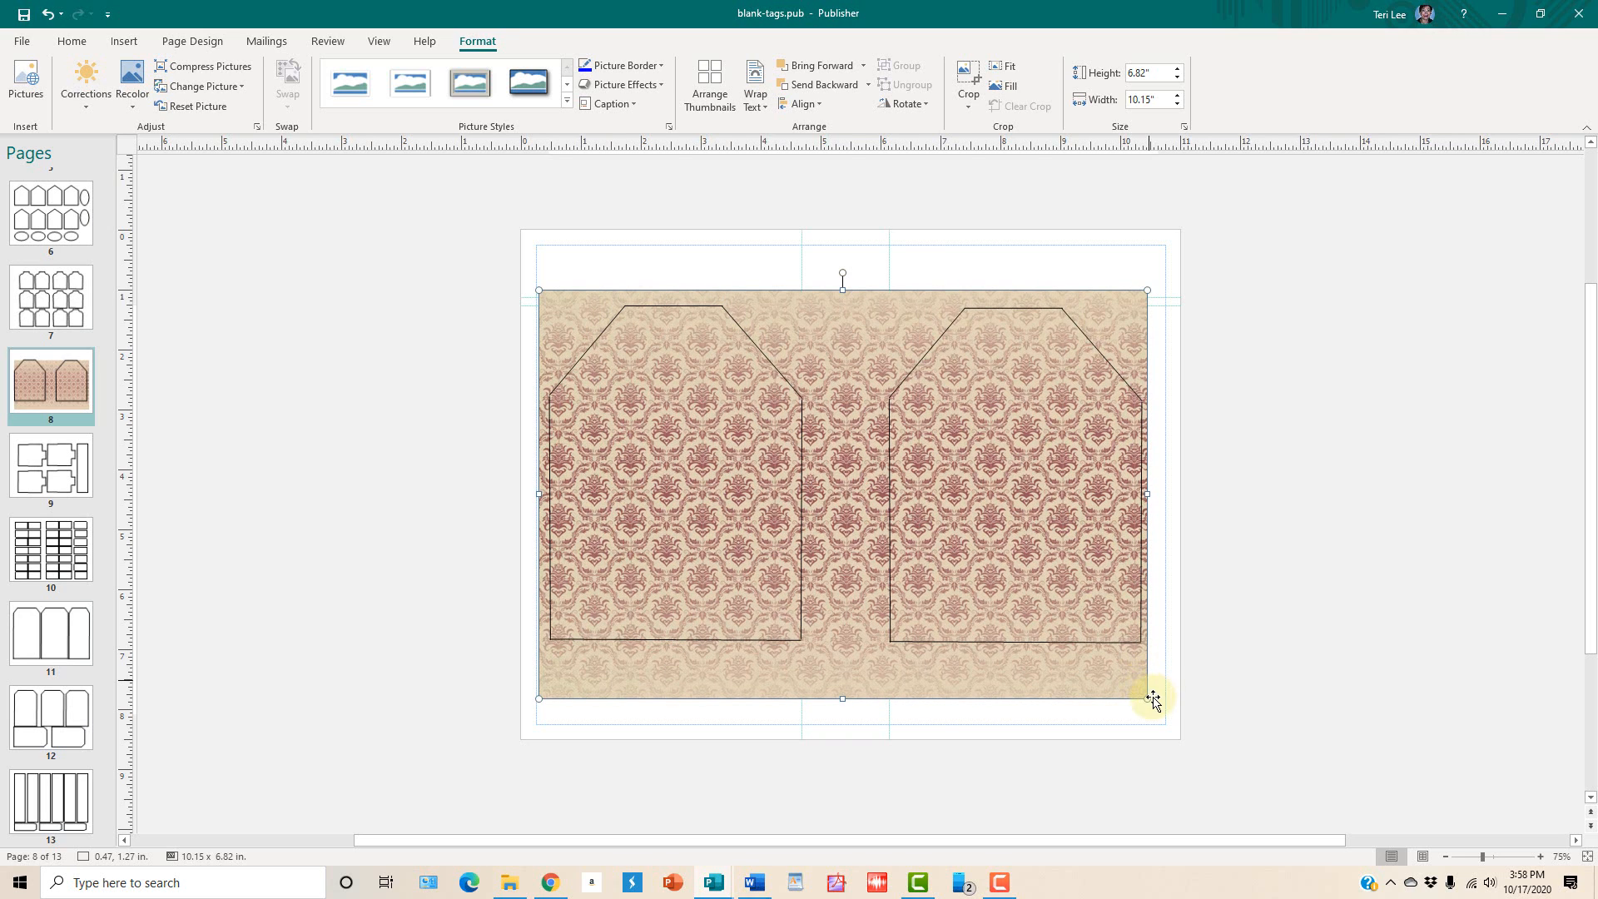
{"action": "left_click", "coordinate": [1206, 633]}
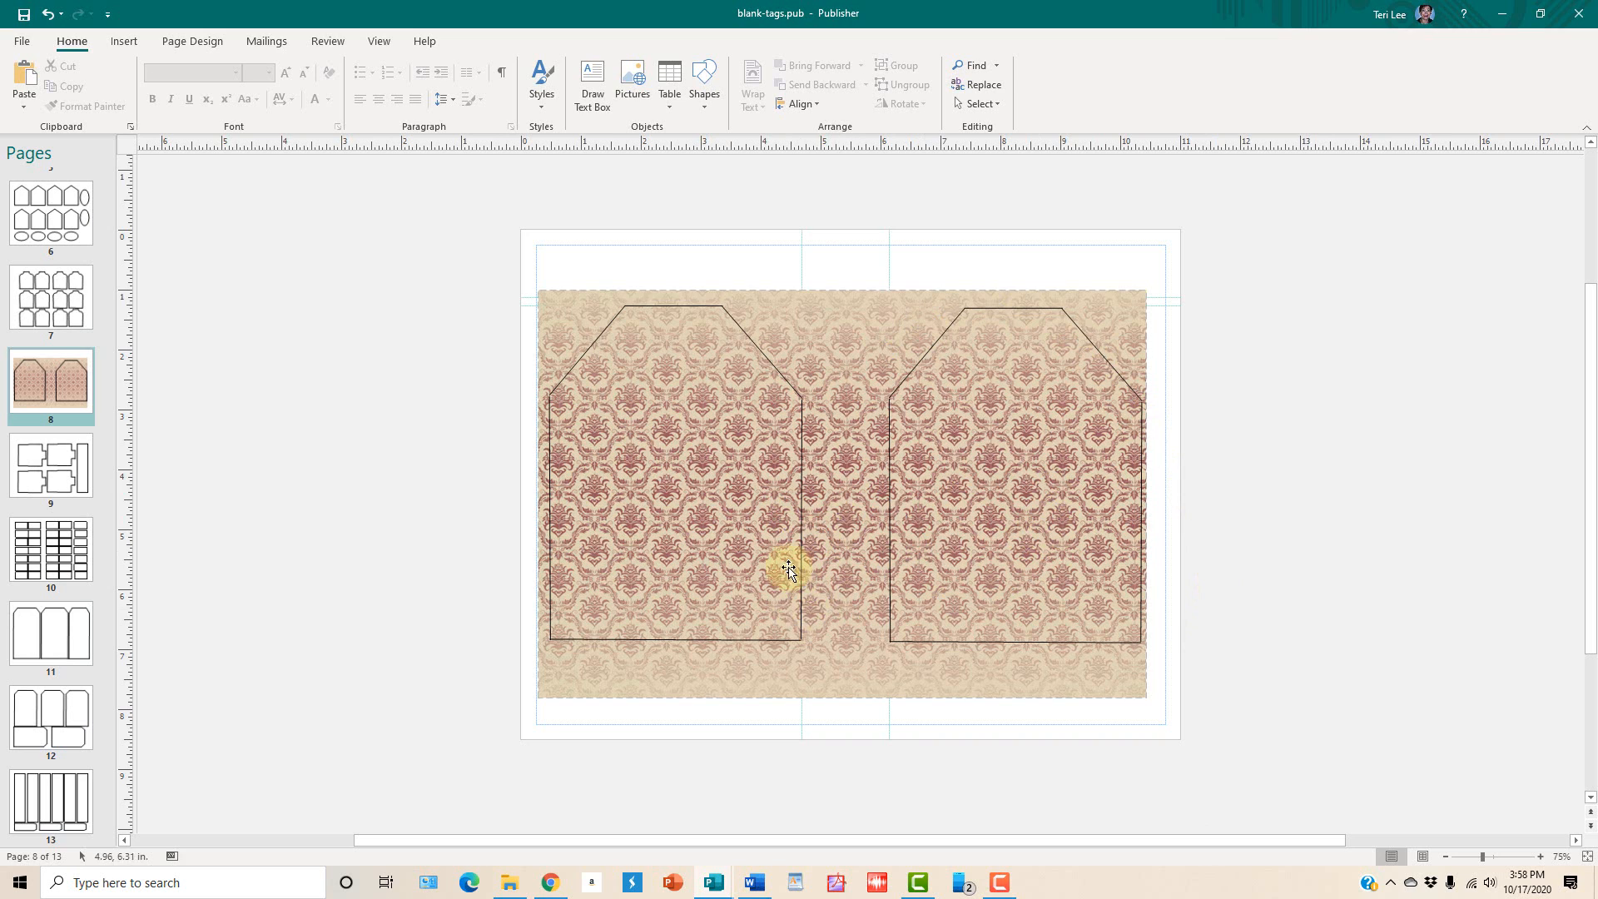
Step: Shrink the damask picture to about 4.9 by 6.55 in so it covers only the left tag
{"action": "left_click", "coordinate": [840, 292]}
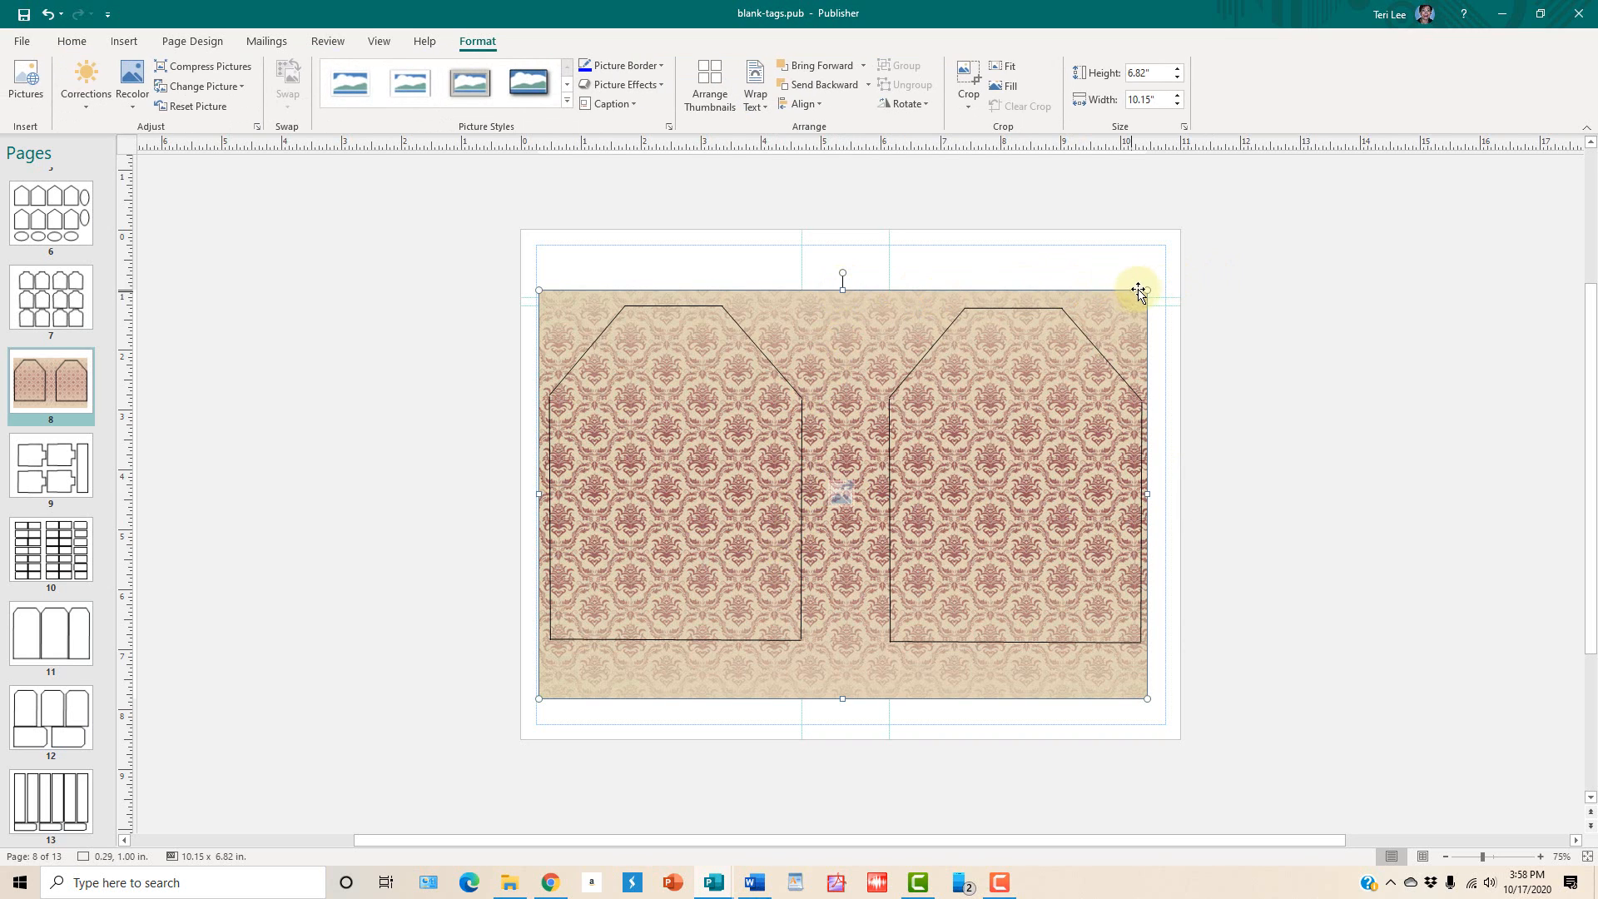
{"action": "left_click_drag", "start_coordinate": [1151, 289], "coordinate": [684, 498]}
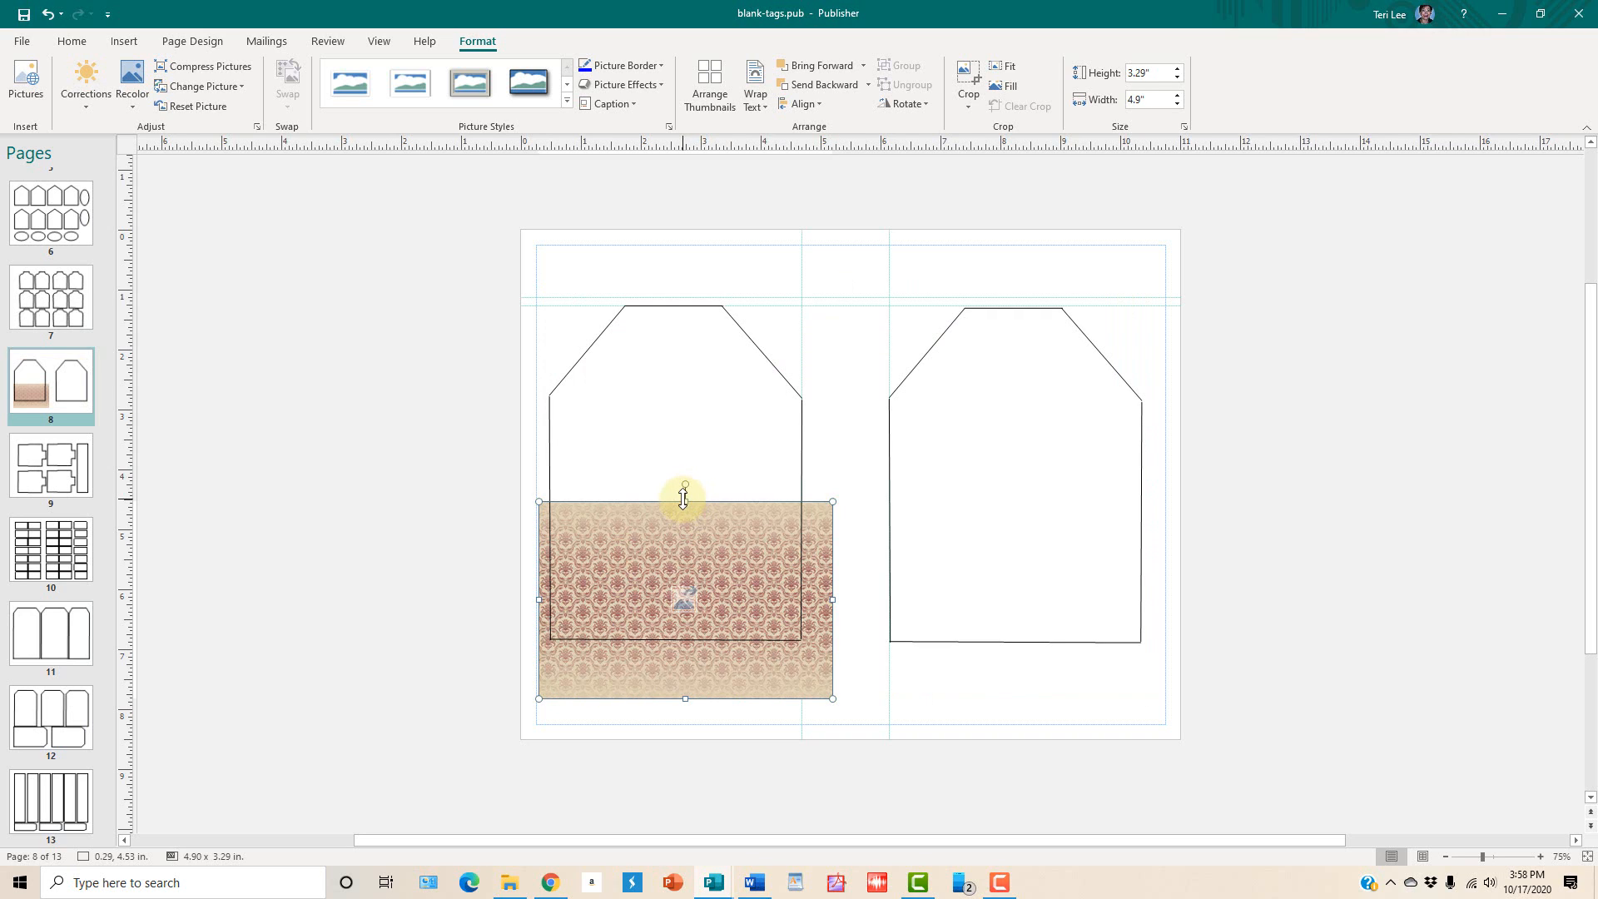
{"action": "left_click_drag", "start_coordinate": [683, 498], "coordinate": [675, 304]}
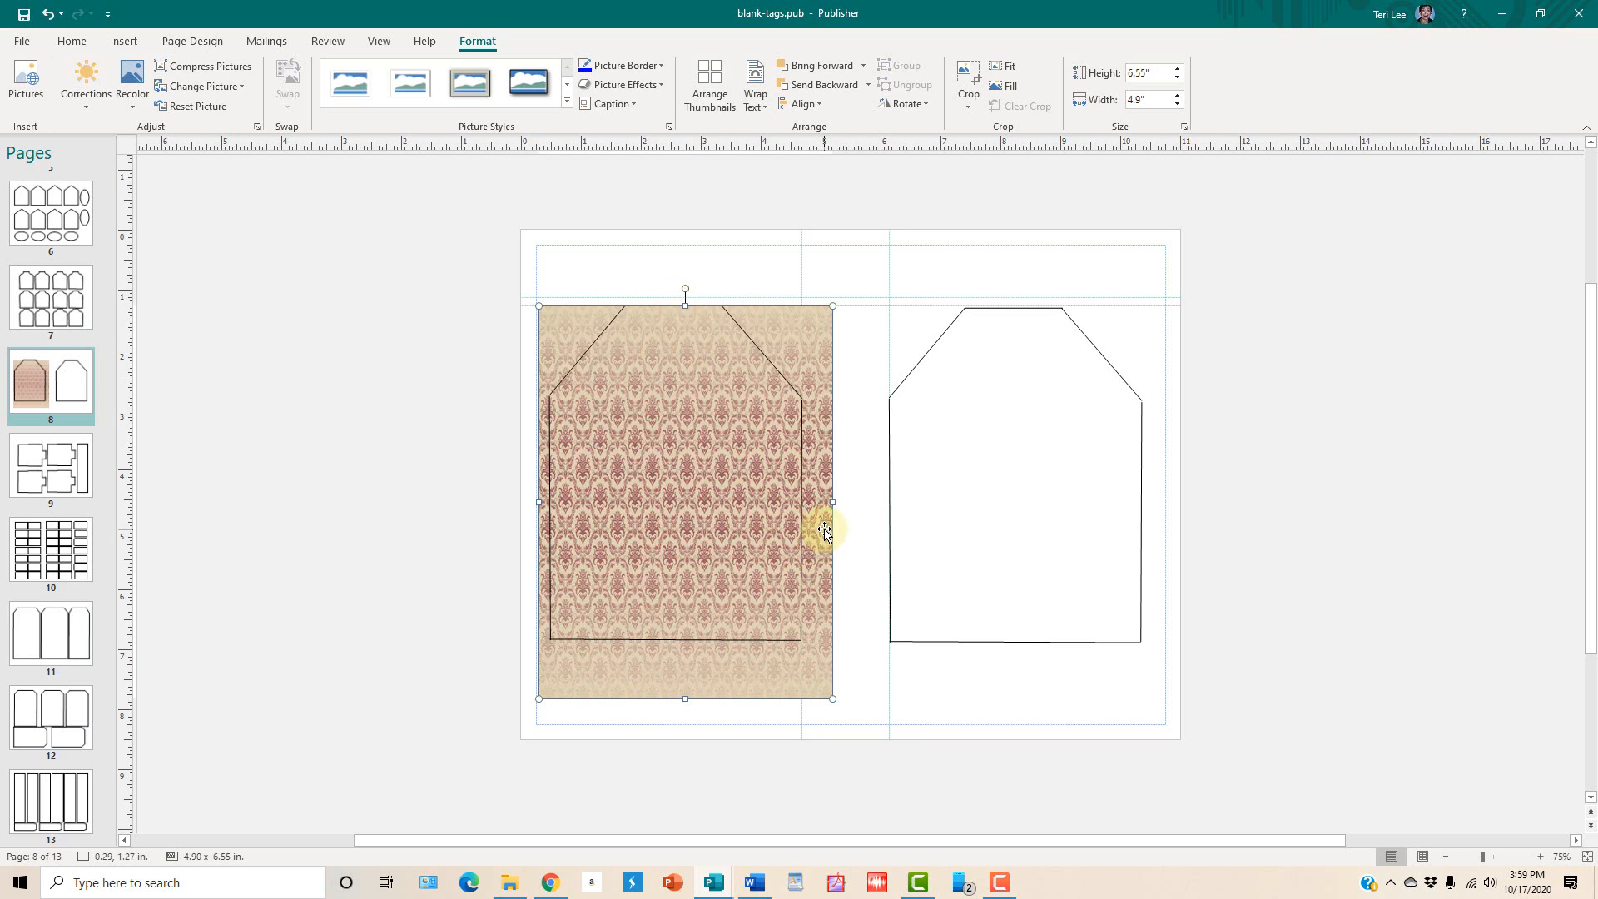
Step: Fit the picture's edges to the left tag's bounds, at about 4.23 by 5.62 in
{"action": "left_click_drag", "start_coordinate": [833, 503], "coordinate": [803, 510]}
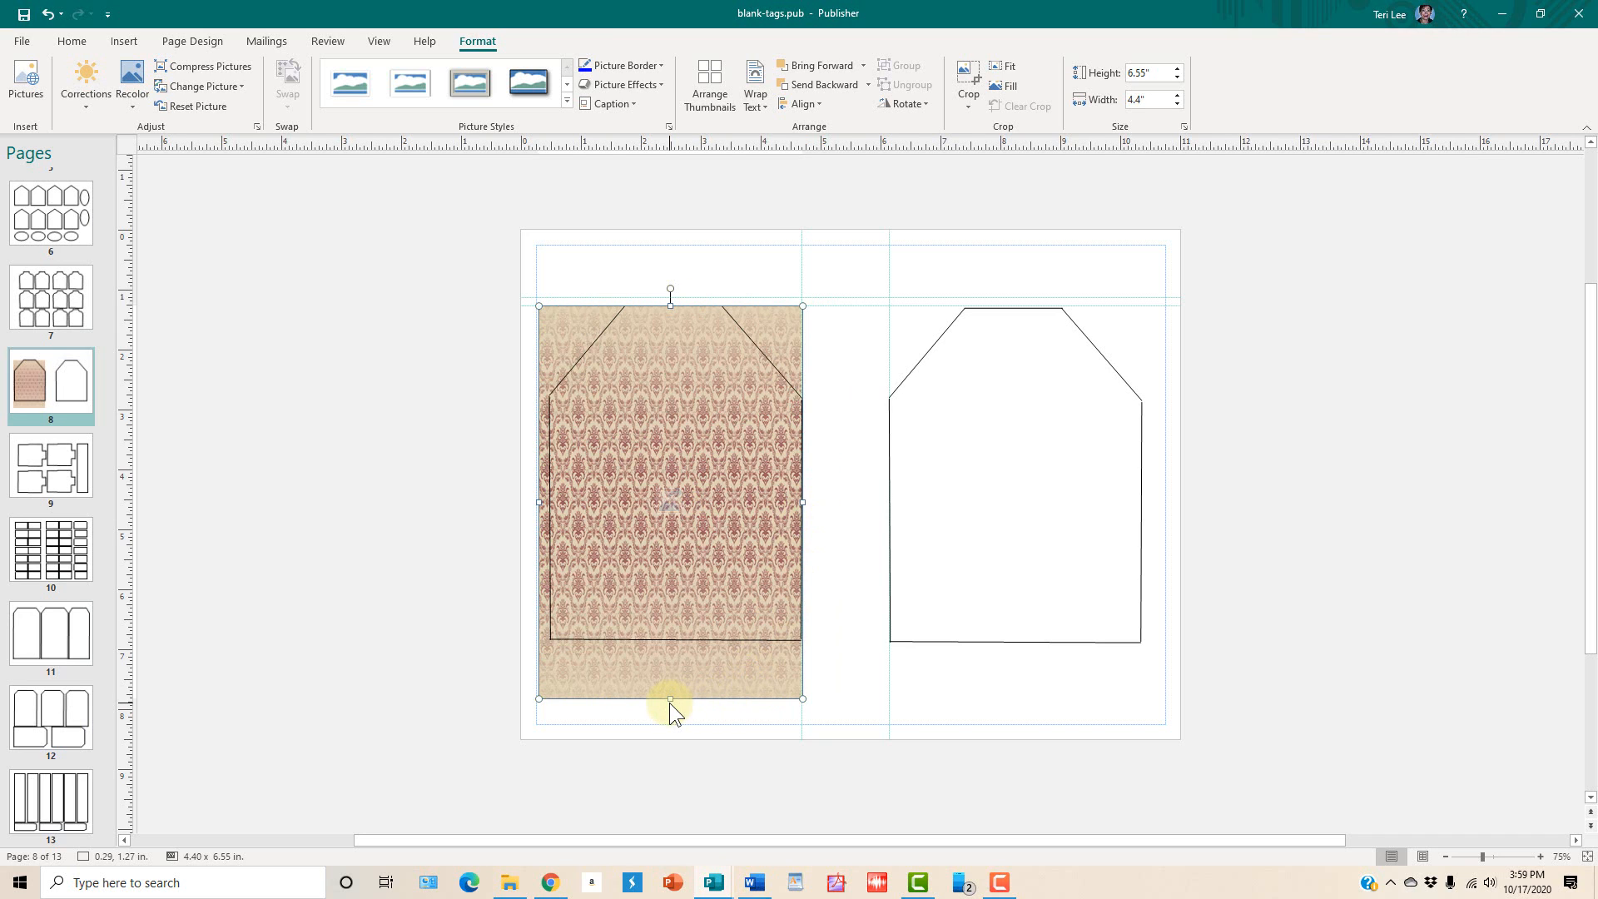
{"action": "left_click_drag", "start_coordinate": [670, 699], "coordinate": [678, 646]}
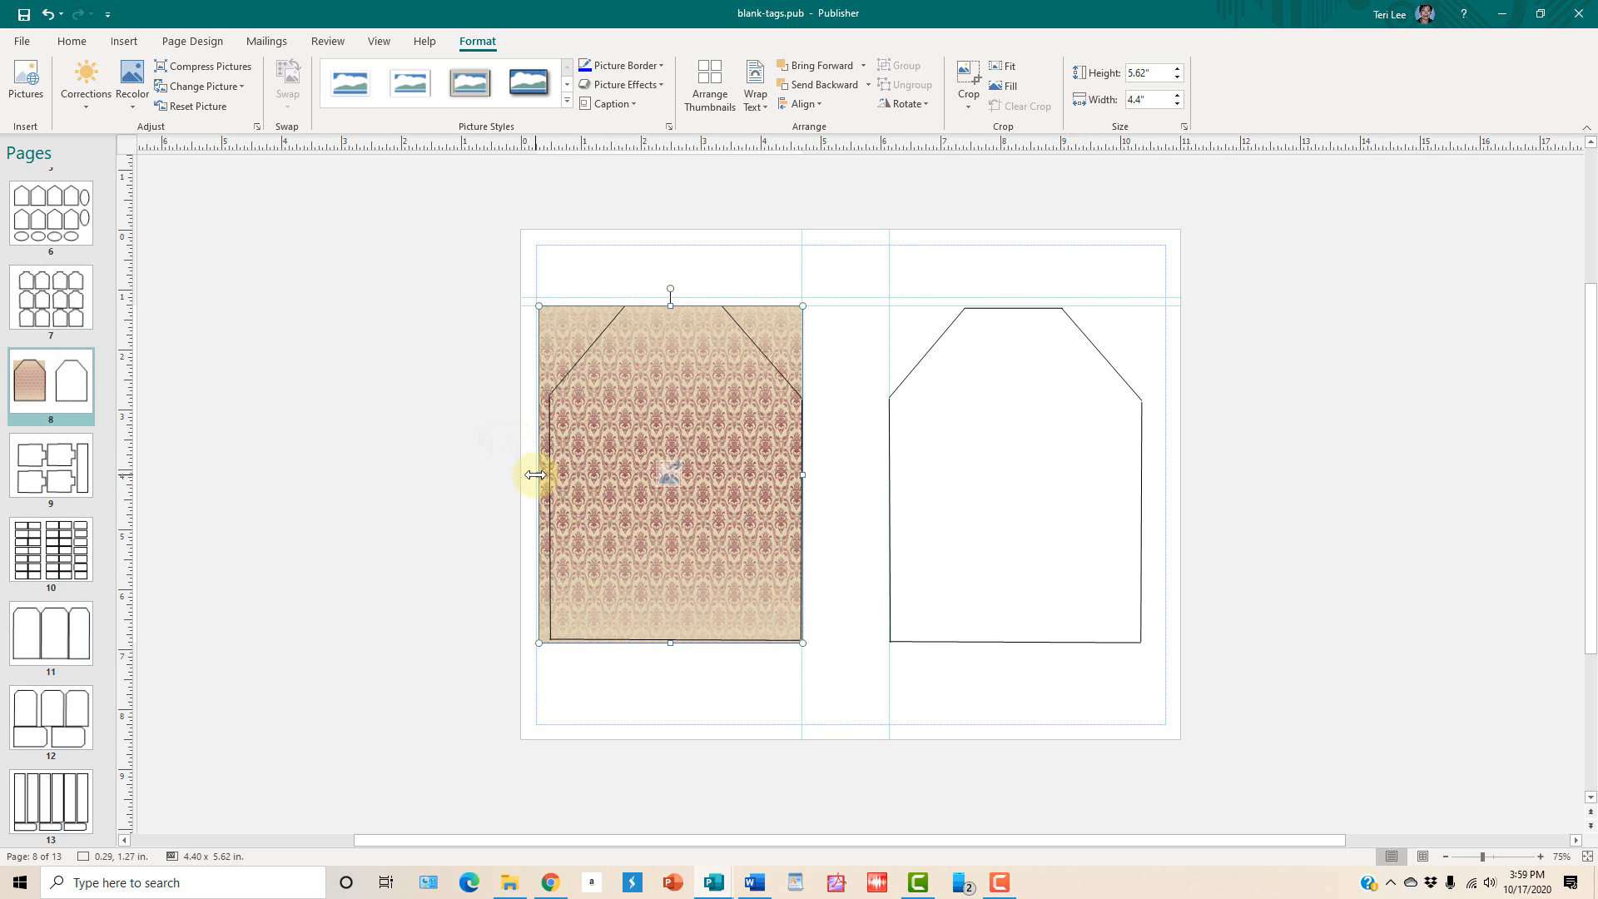
{"action": "left_click_drag", "start_coordinate": [535, 475], "coordinate": [545, 477]}
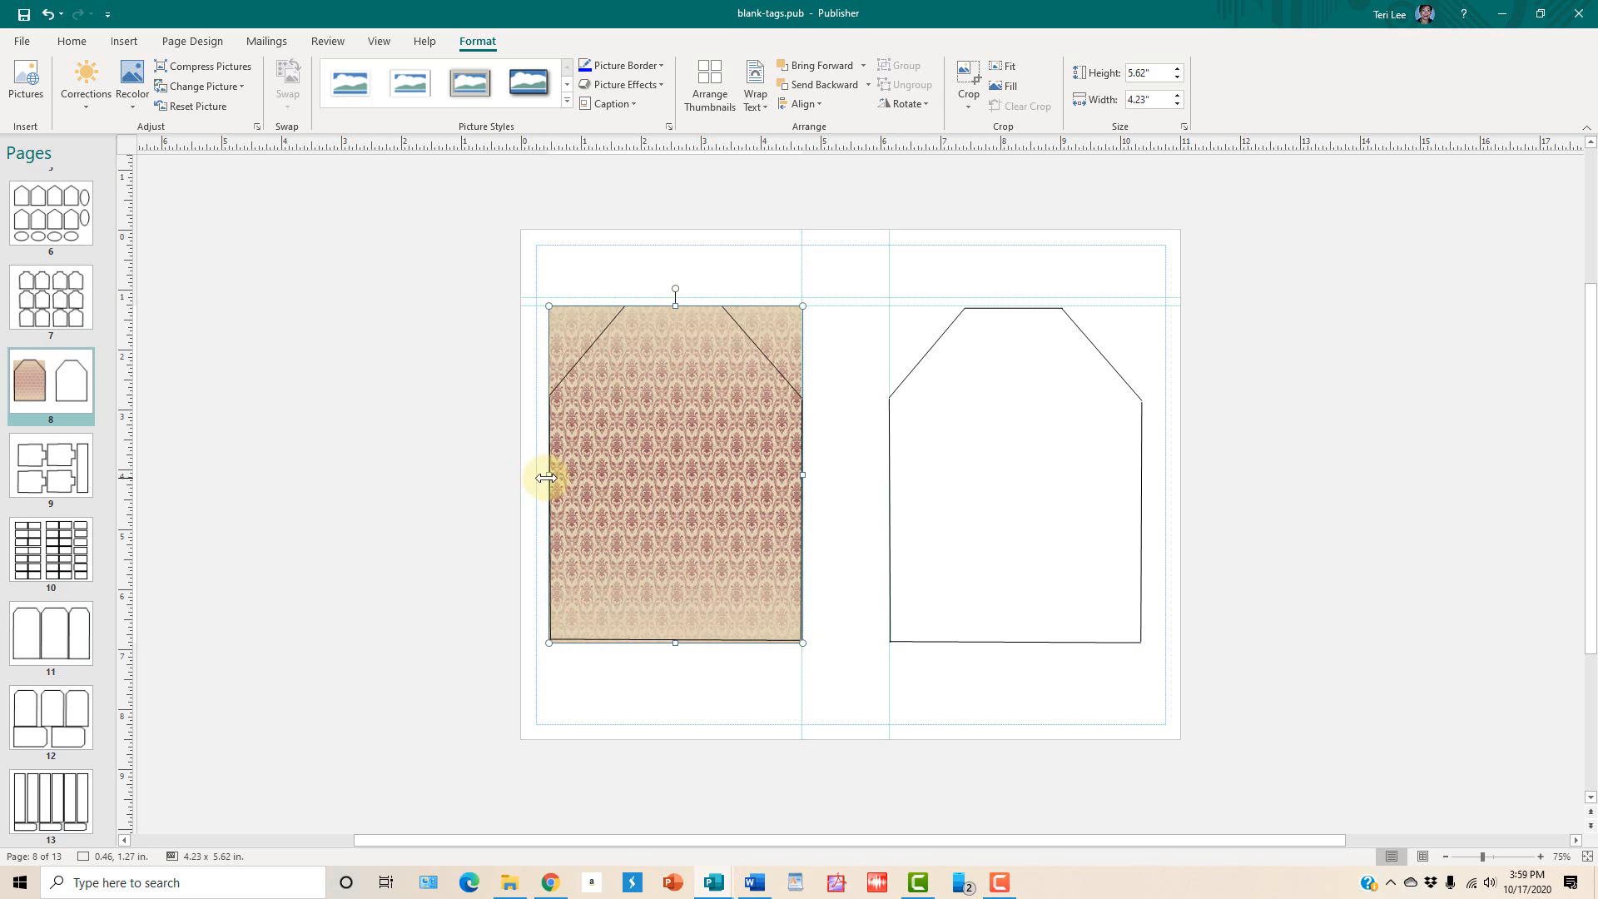
Step: Copy the fitted picture, place the duplicate over the right tag at about 6.14, 1.27 in, and send it behind the outline
{"action": "right_click", "coordinate": [792, 340]}
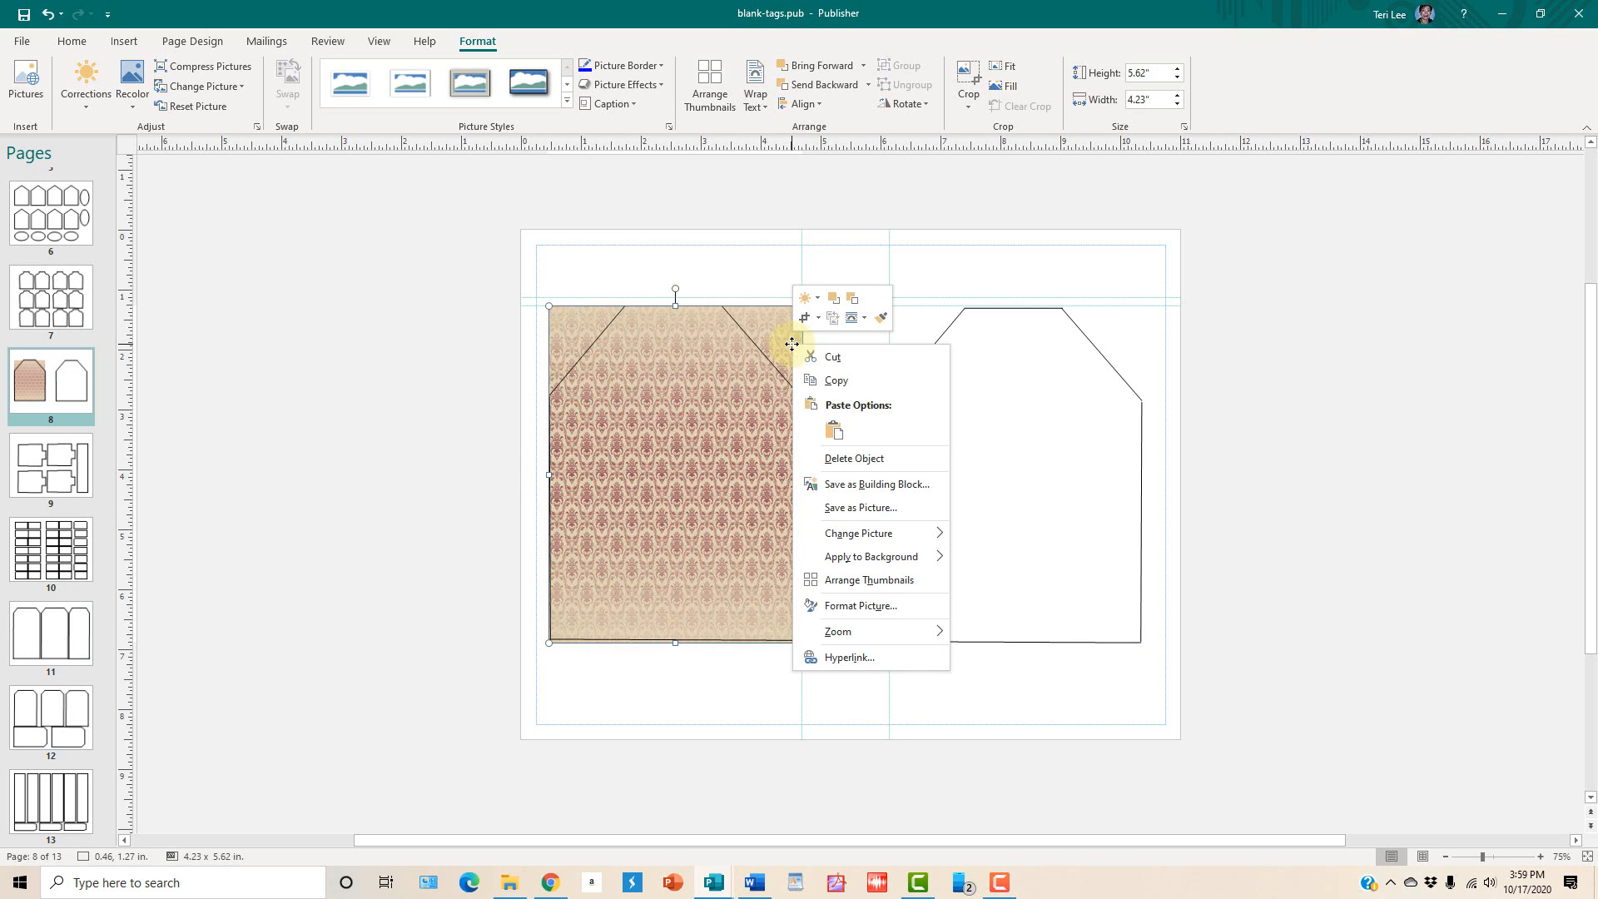
{"action": "left_click", "coordinate": [829, 381]}
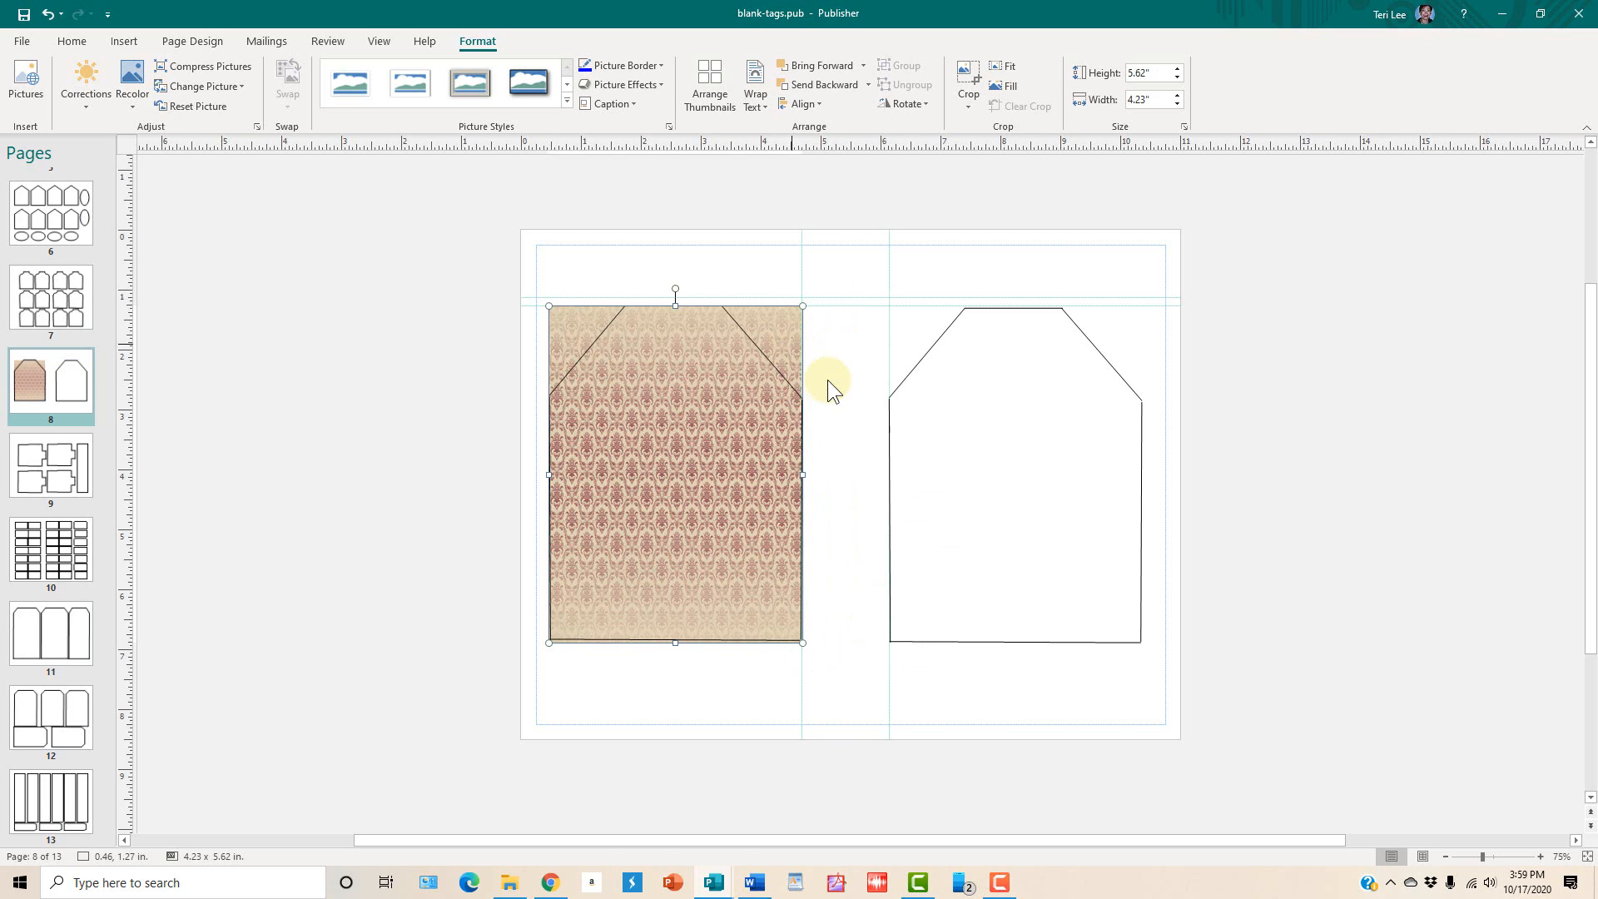
{"action": "right_click", "coordinate": [1309, 528]}
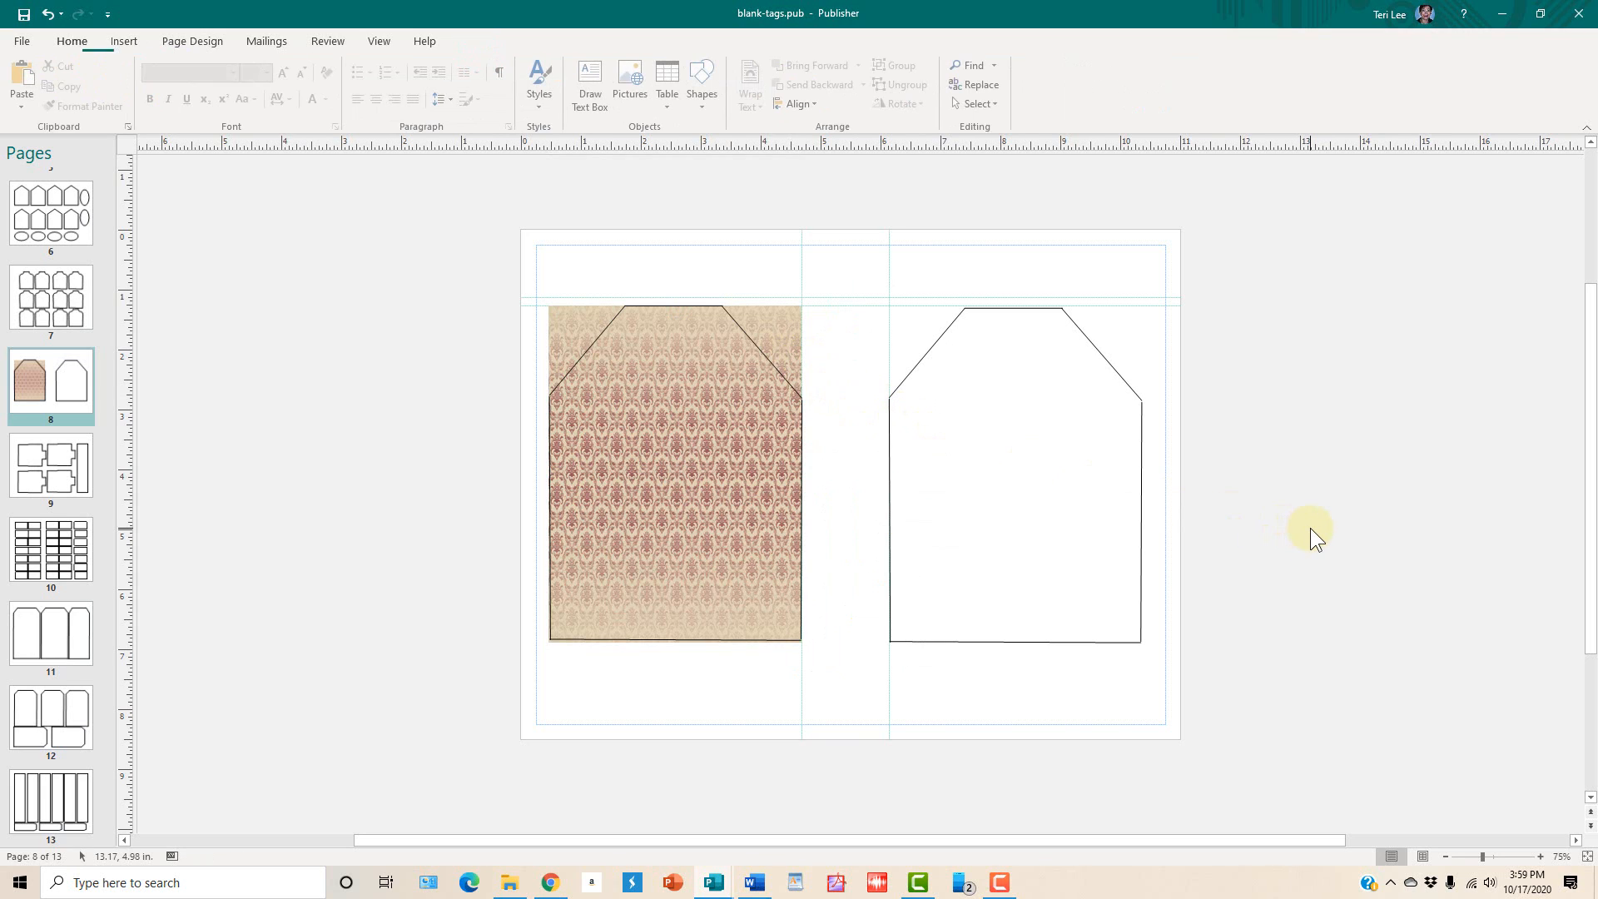
{"action": "left_click", "coordinate": [1350, 591]}
{"action": "left_click_drag", "start_coordinate": [1359, 589], "coordinate": [936, 372]}
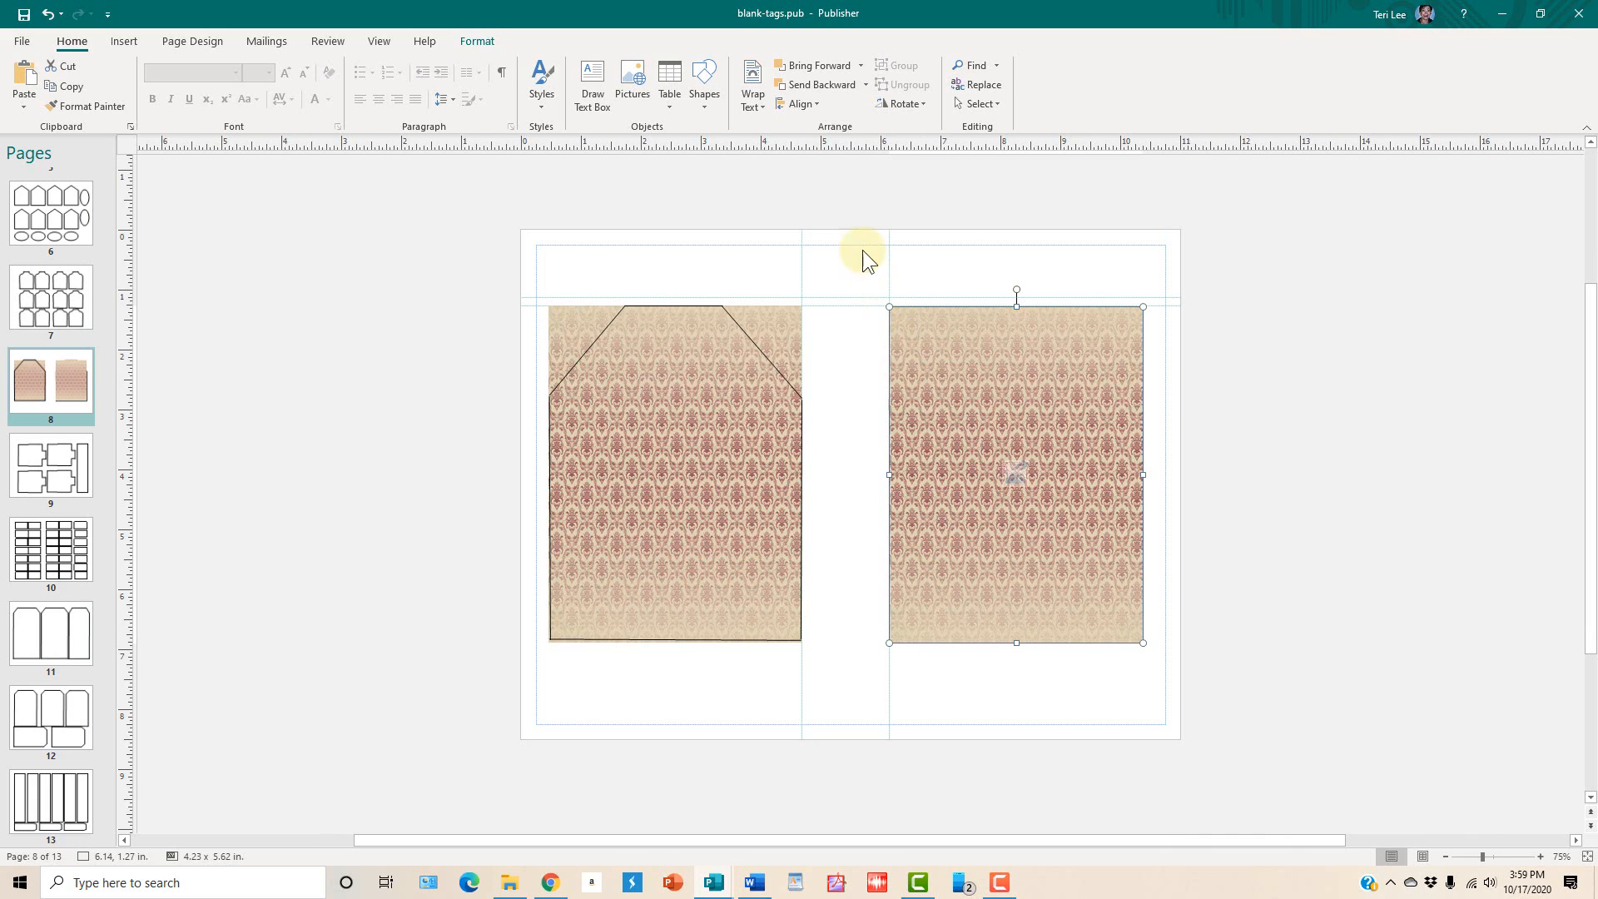
{"action": "left_click", "coordinate": [846, 81]}
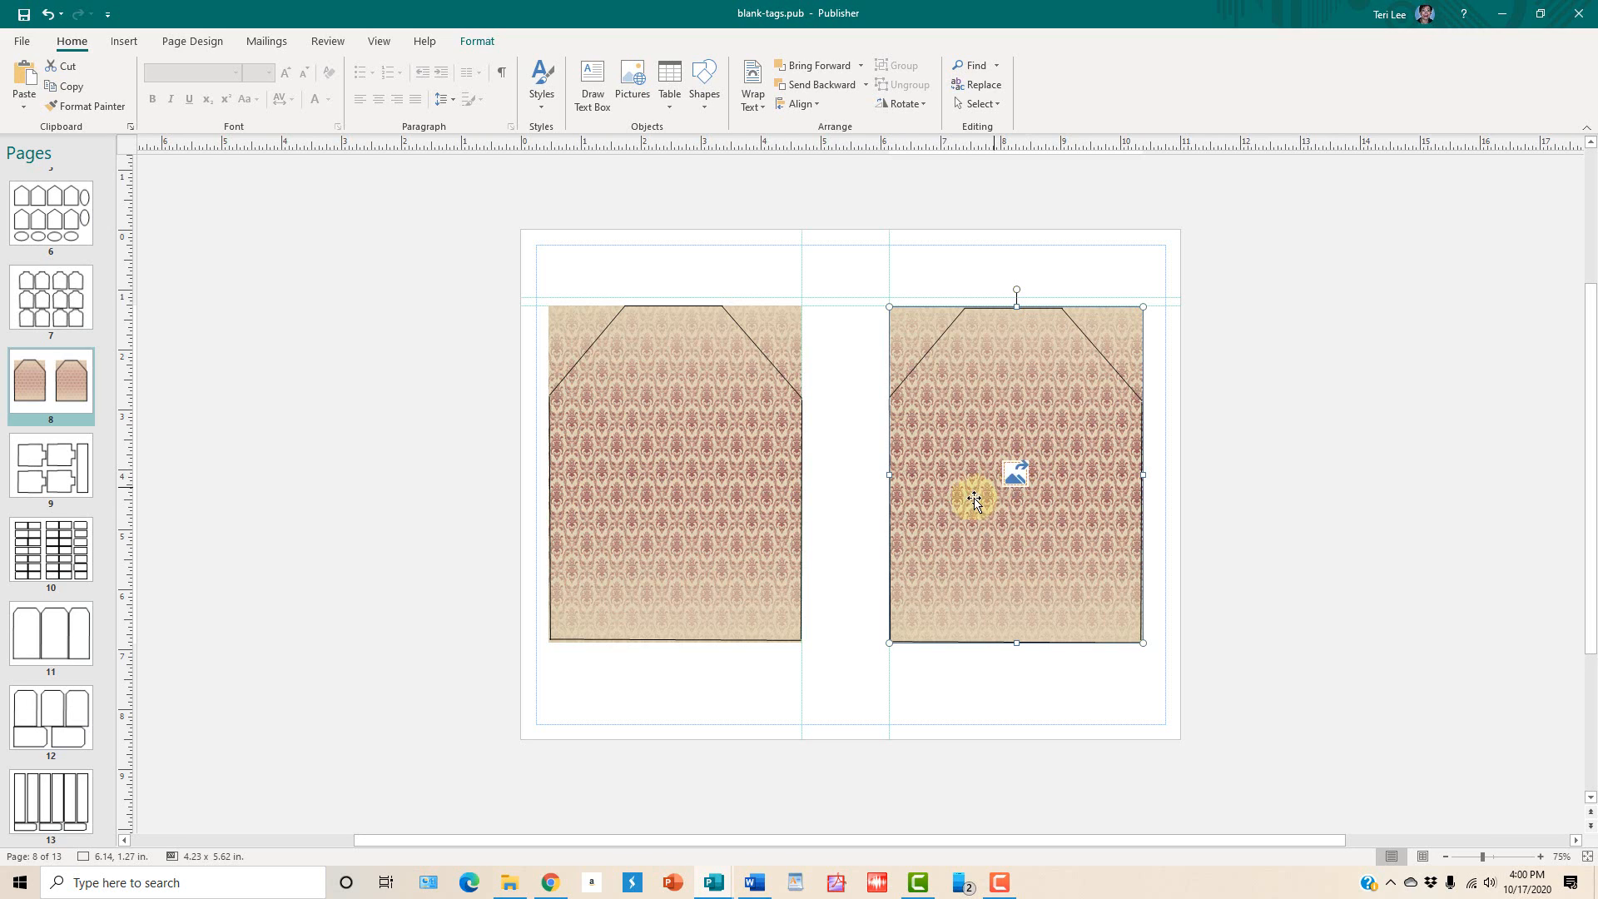
Step: Undo the duplicate and the picture fitting until the damask picture spans both tags at 0.29, 1.03 in
{"action": "left_click", "coordinate": [48, 15]}
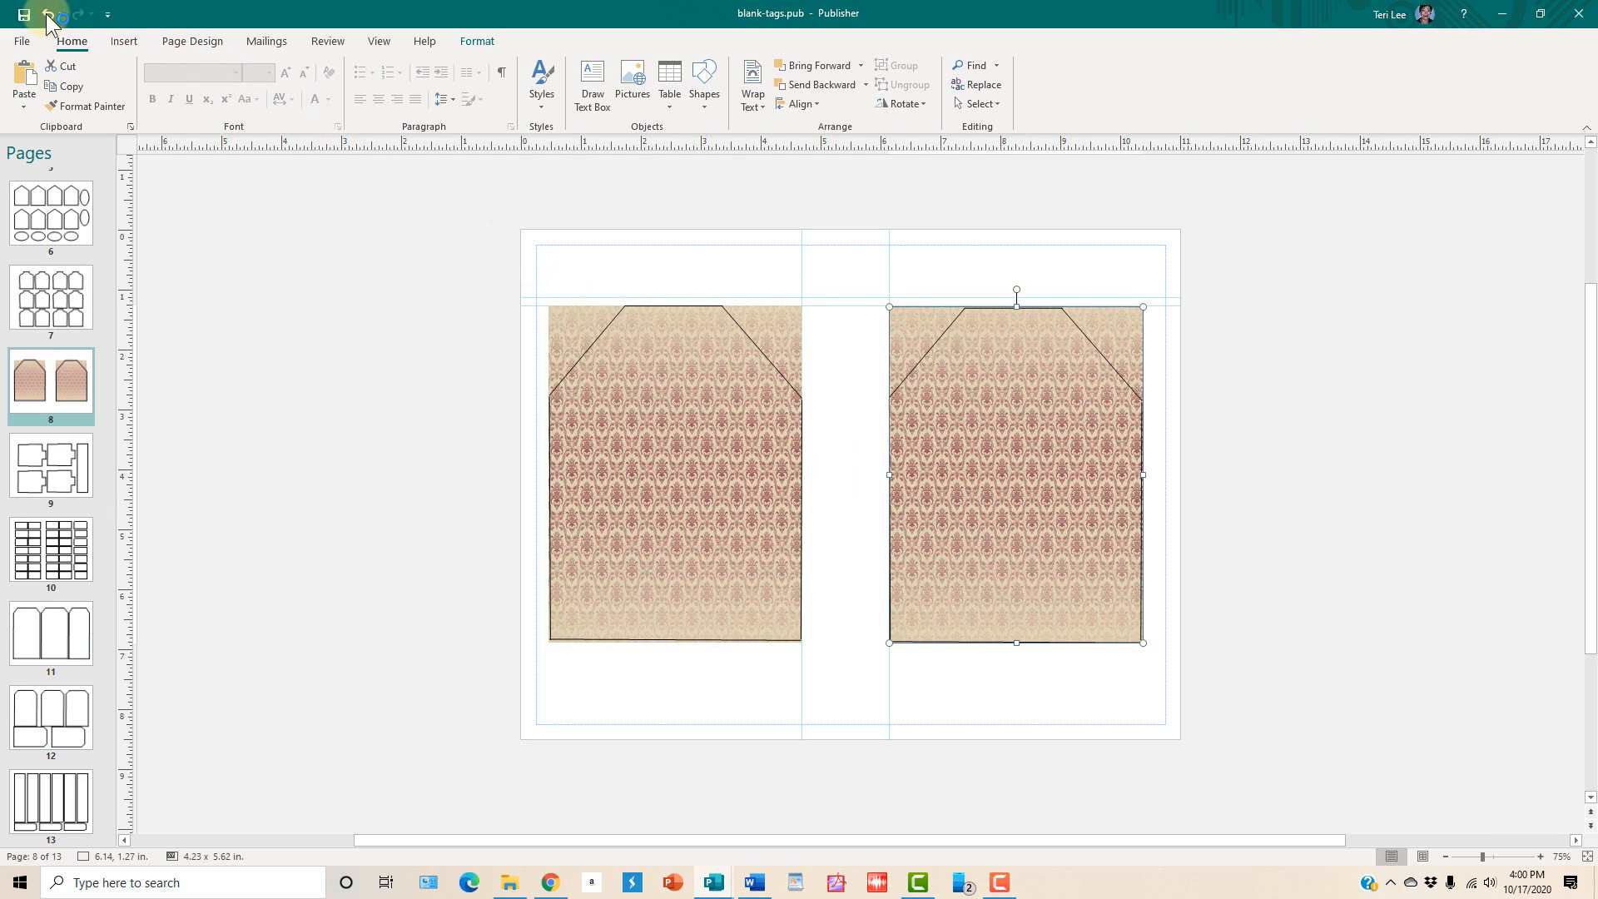
{"action": "left_click", "coordinate": [48, 14]}
{"action": "left_click", "coordinate": [48, 14]}
{"action": "left_click", "coordinate": [48, 15]}
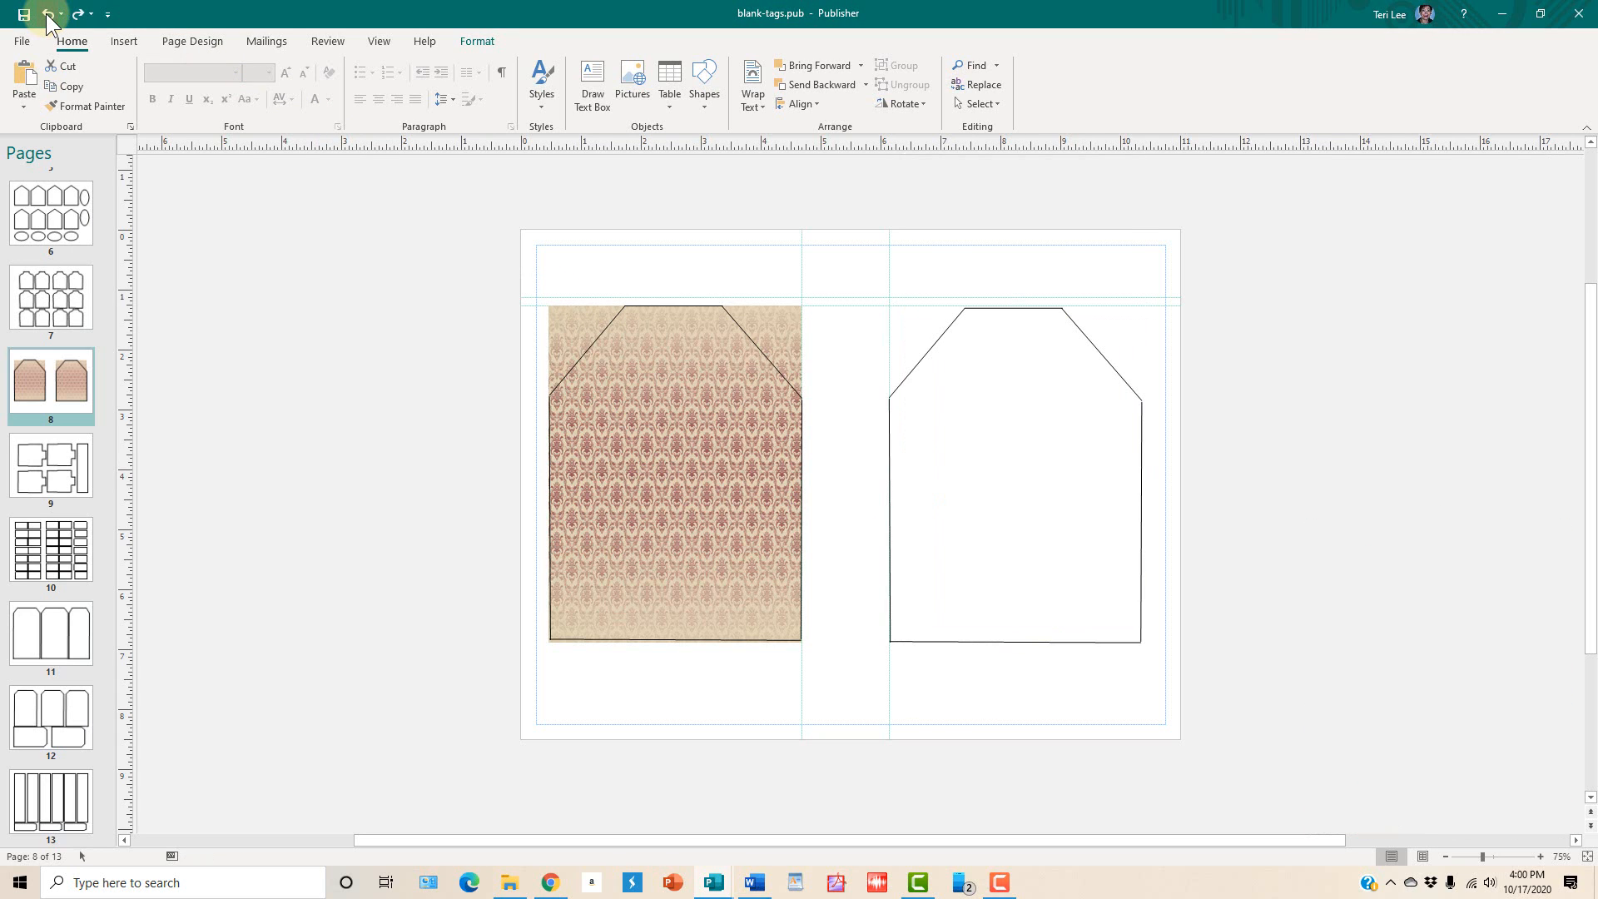
{"action": "left_click", "coordinate": [48, 14]}
{"action": "left_click", "coordinate": [48, 14]}
{"action": "left_click", "coordinate": [48, 15]}
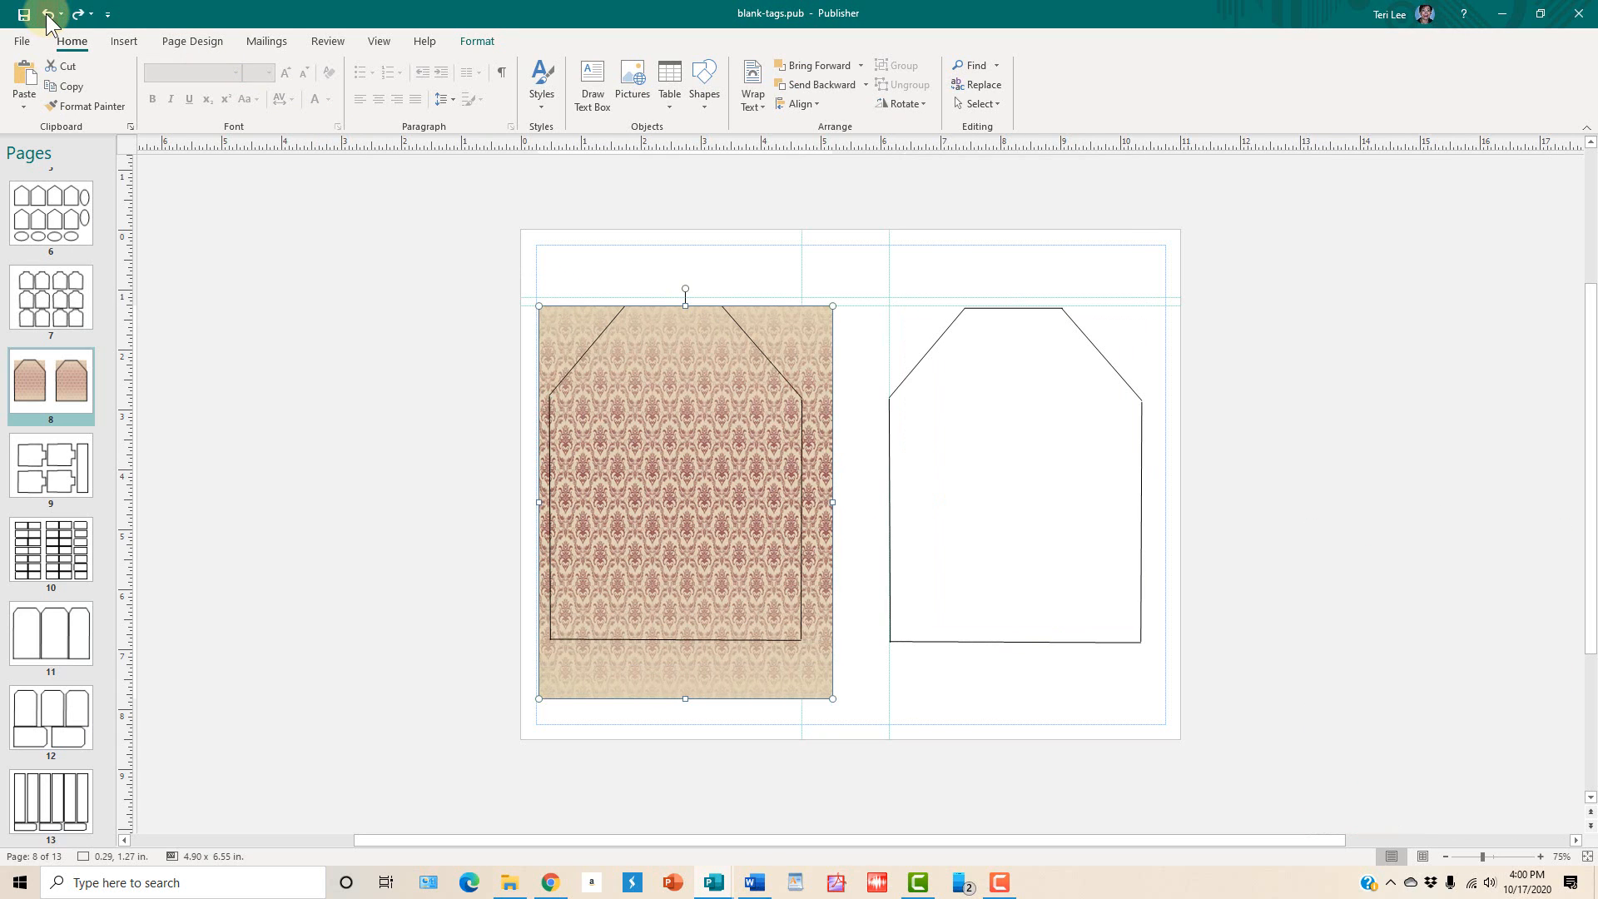
{"action": "left_click", "coordinate": [48, 15]}
{"action": "left_click", "coordinate": [48, 14]}
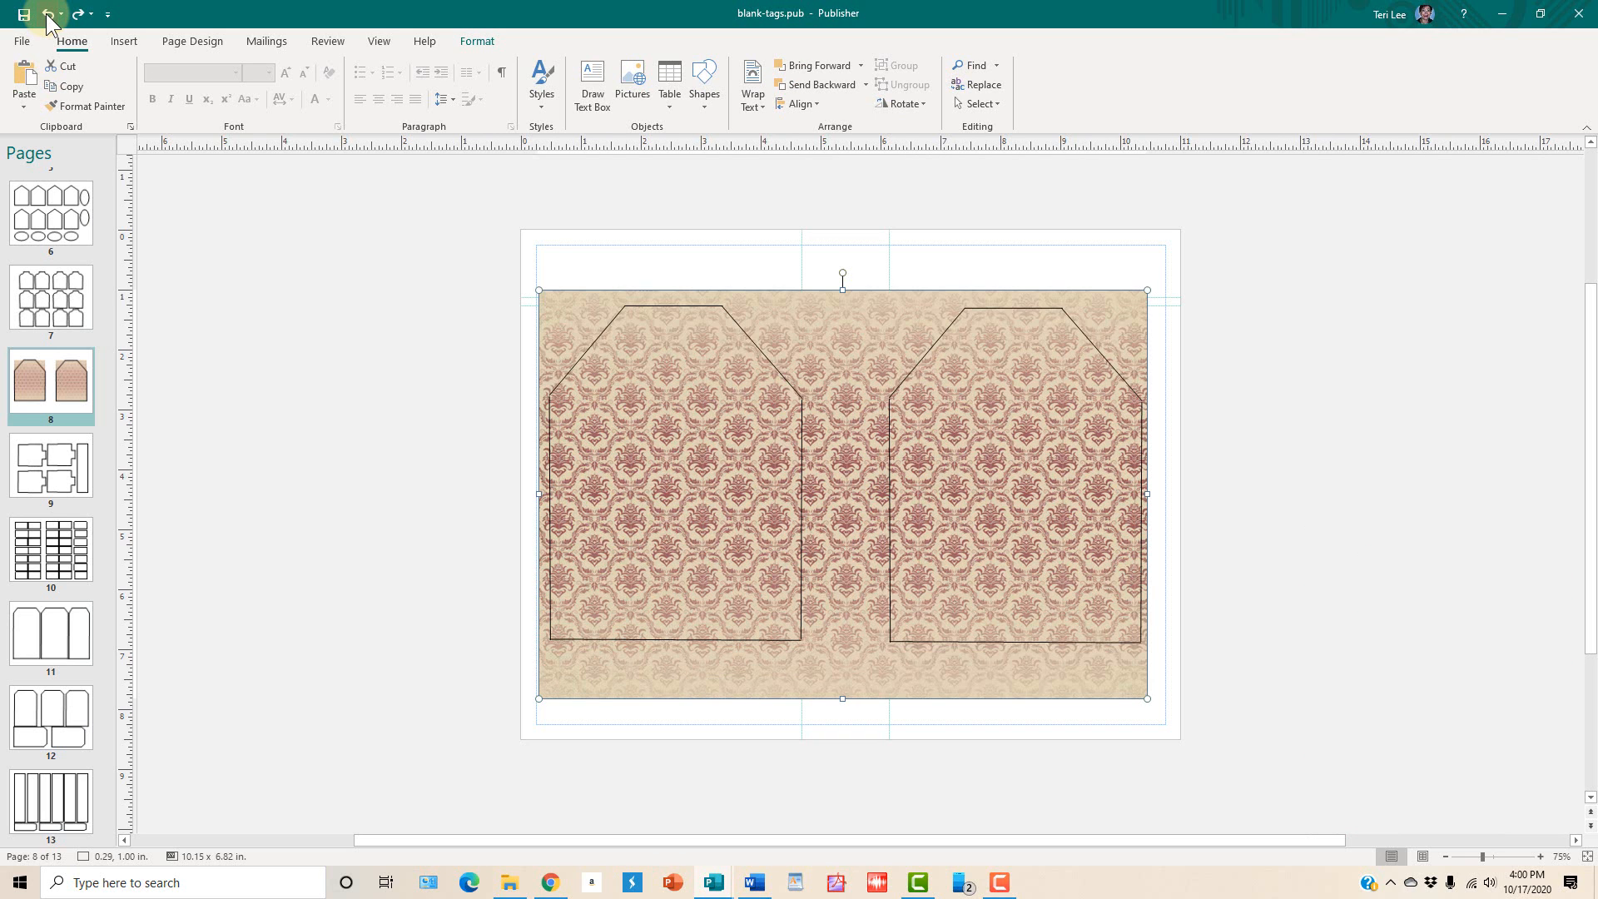
{"action": "left_click", "coordinate": [49, 14]}
{"action": "left_click", "coordinate": [48, 14]}
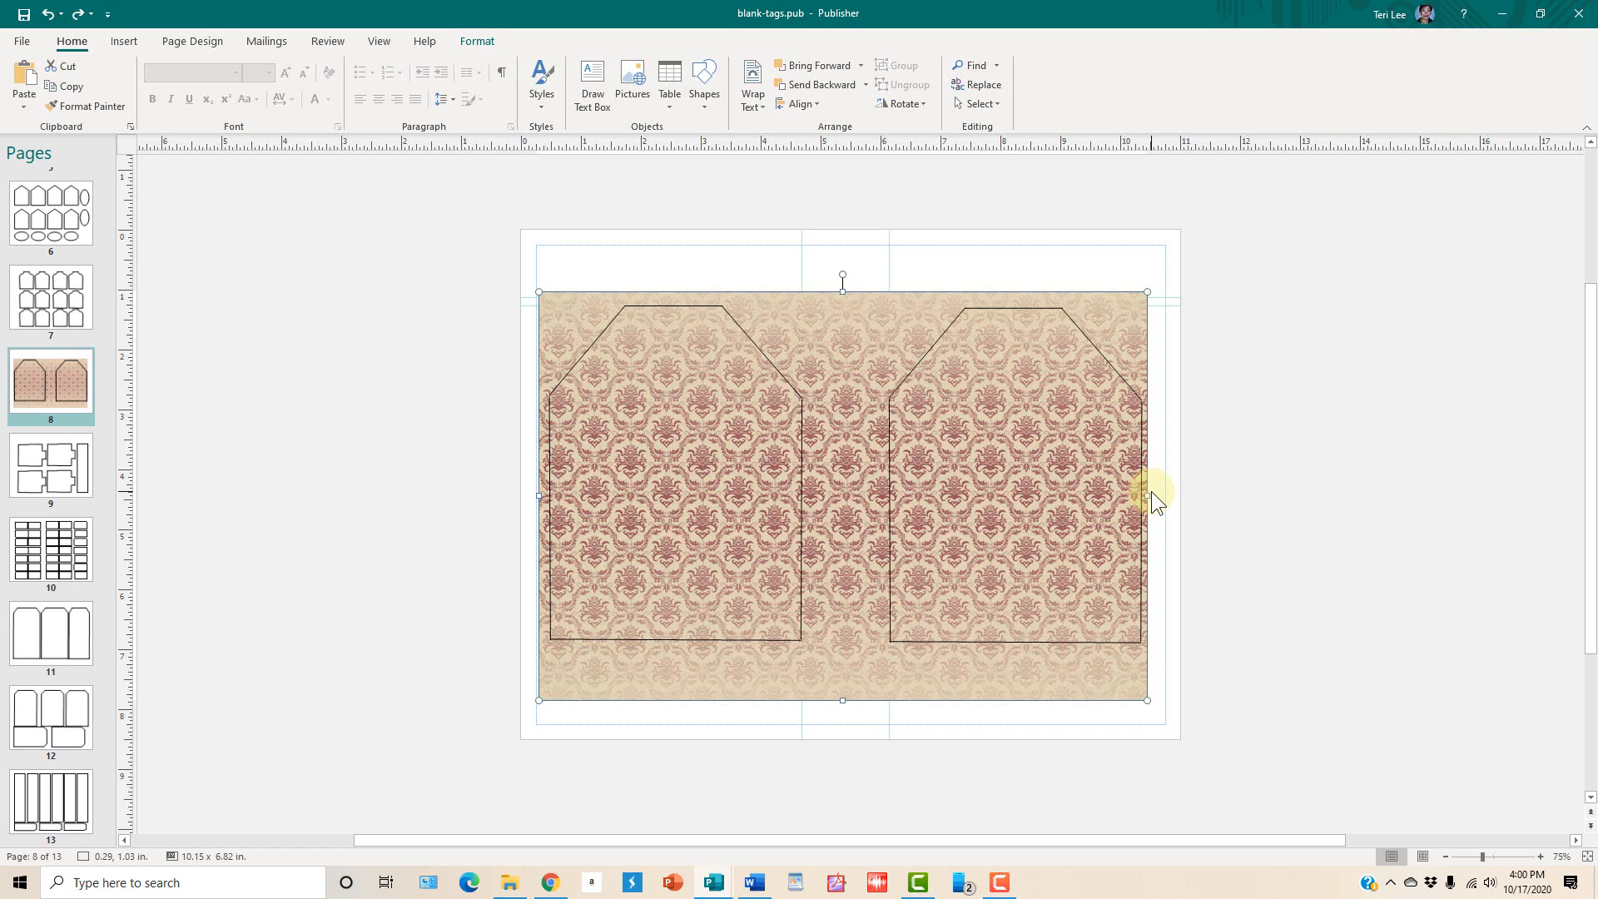
Step: Shrink the damask picture to about 4.40 by 5.56 in, matching its right, top and bottom edges to the left tag
{"action": "left_click_drag", "start_coordinate": [1147, 495], "coordinate": [803, 493]}
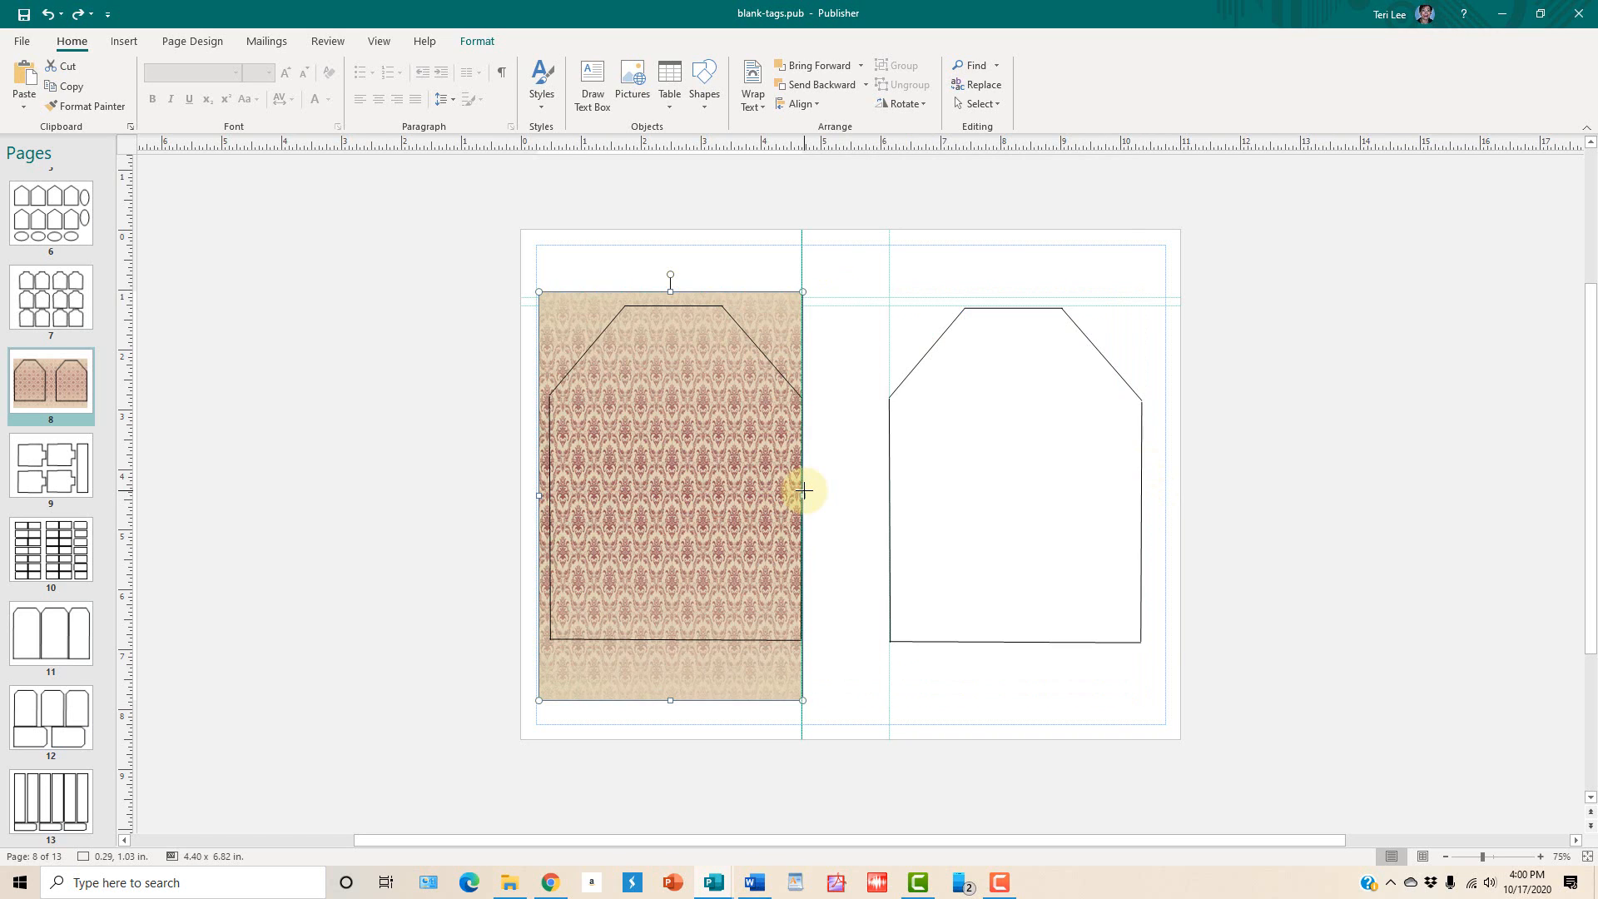
{"action": "left_click_drag", "start_coordinate": [669, 291], "coordinate": [667, 305]}
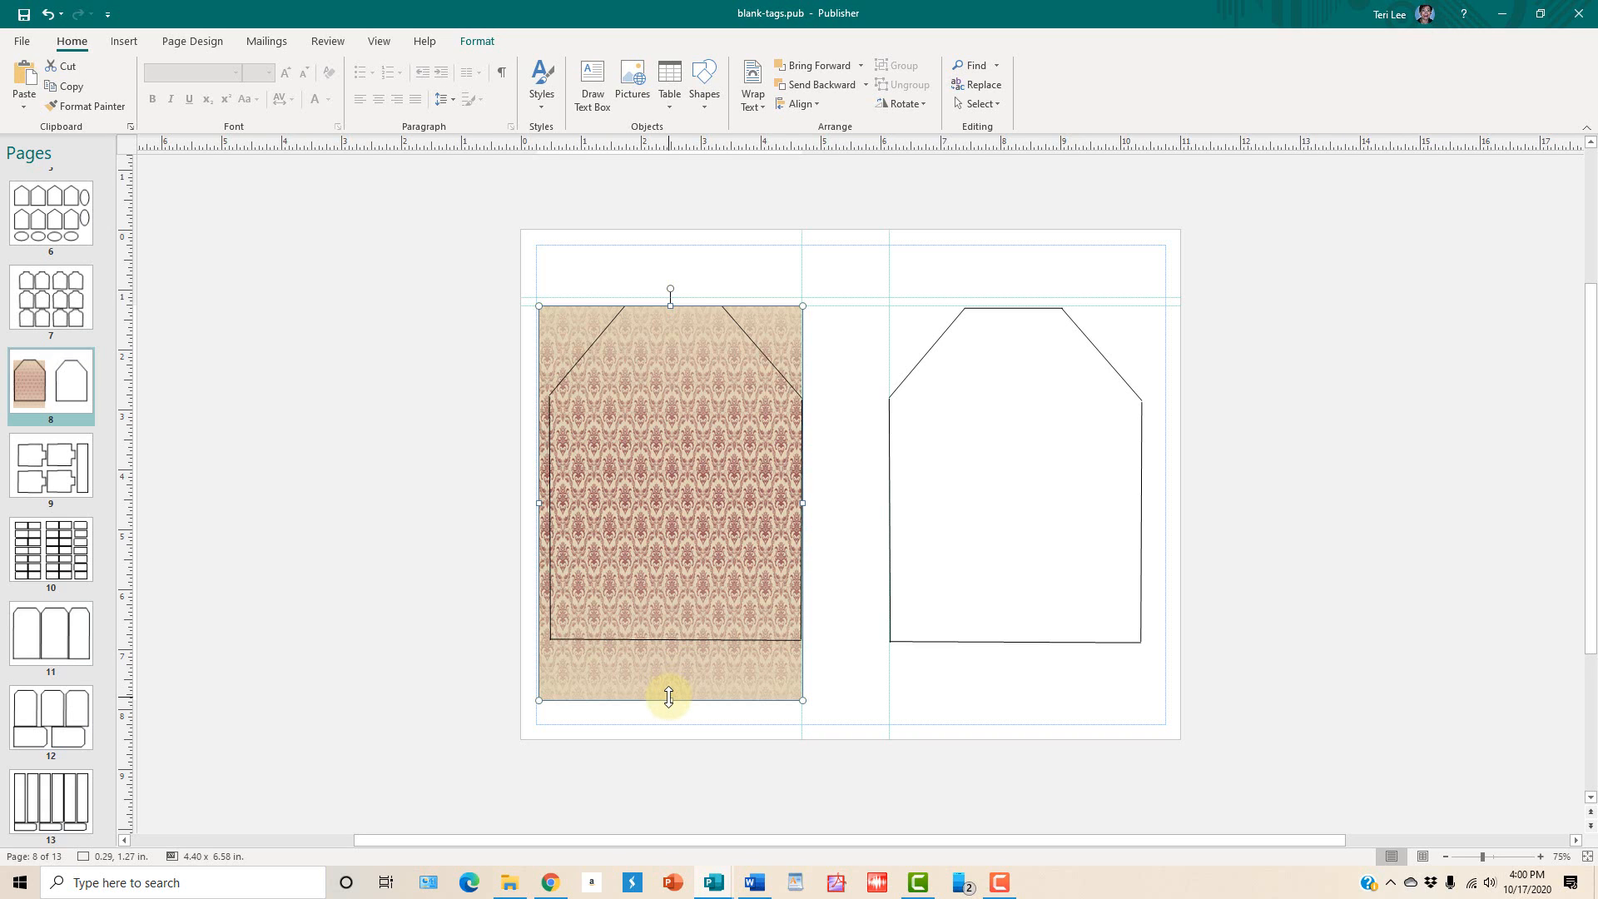
{"action": "left_click_drag", "start_coordinate": [670, 697], "coordinate": [688, 637]}
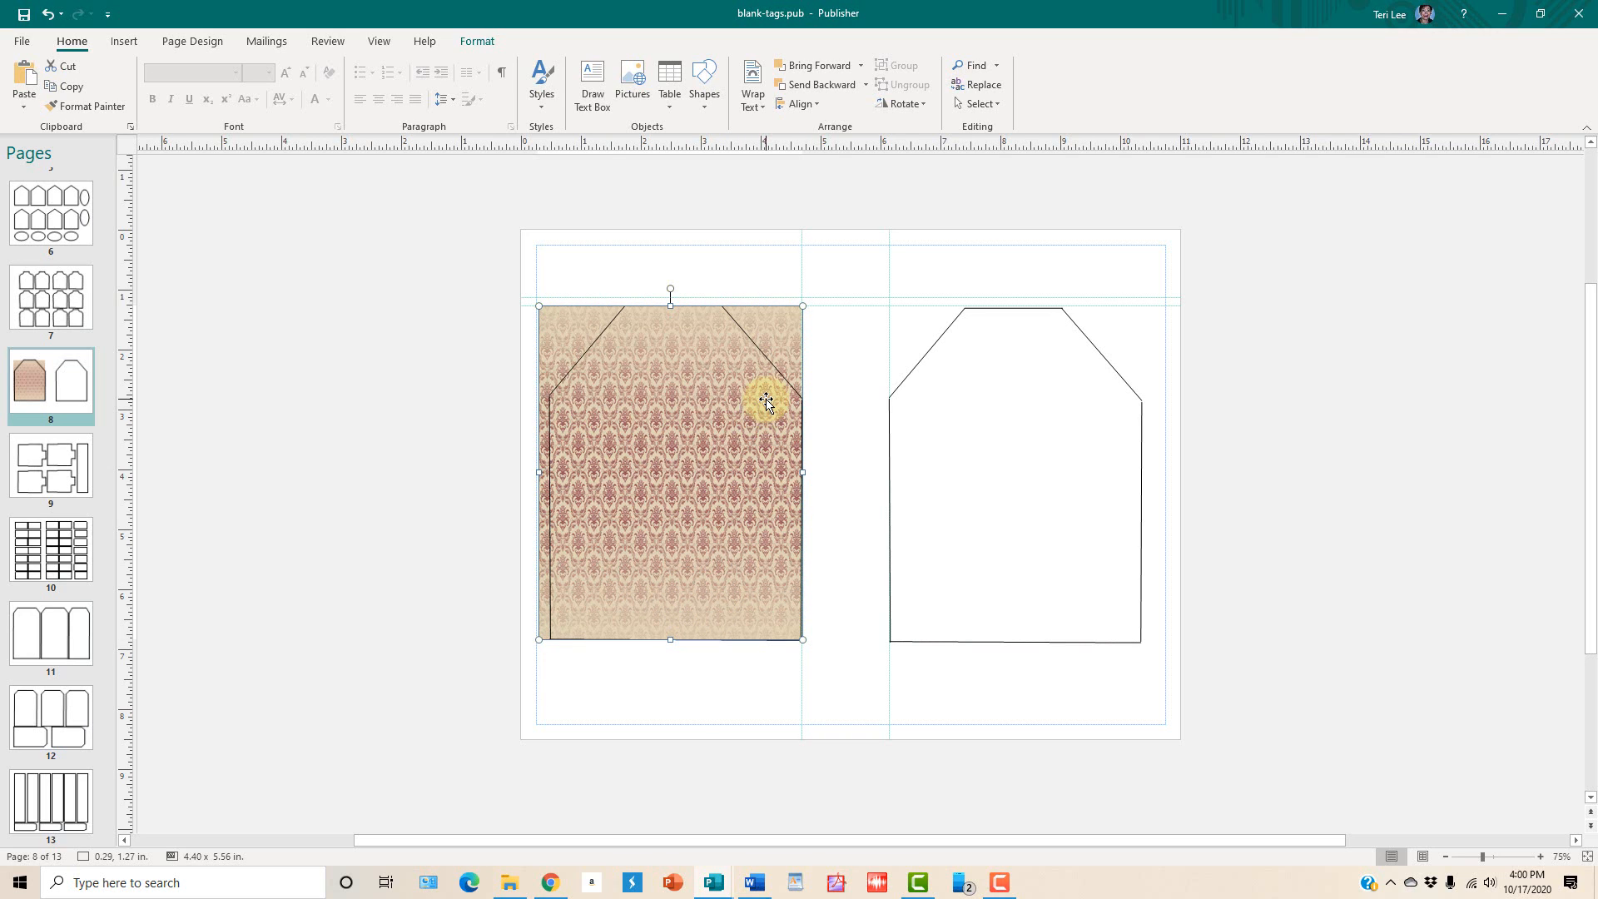
Step: Delete the damask picture from behind the left tag
{"action": "key", "text": "Delete"}
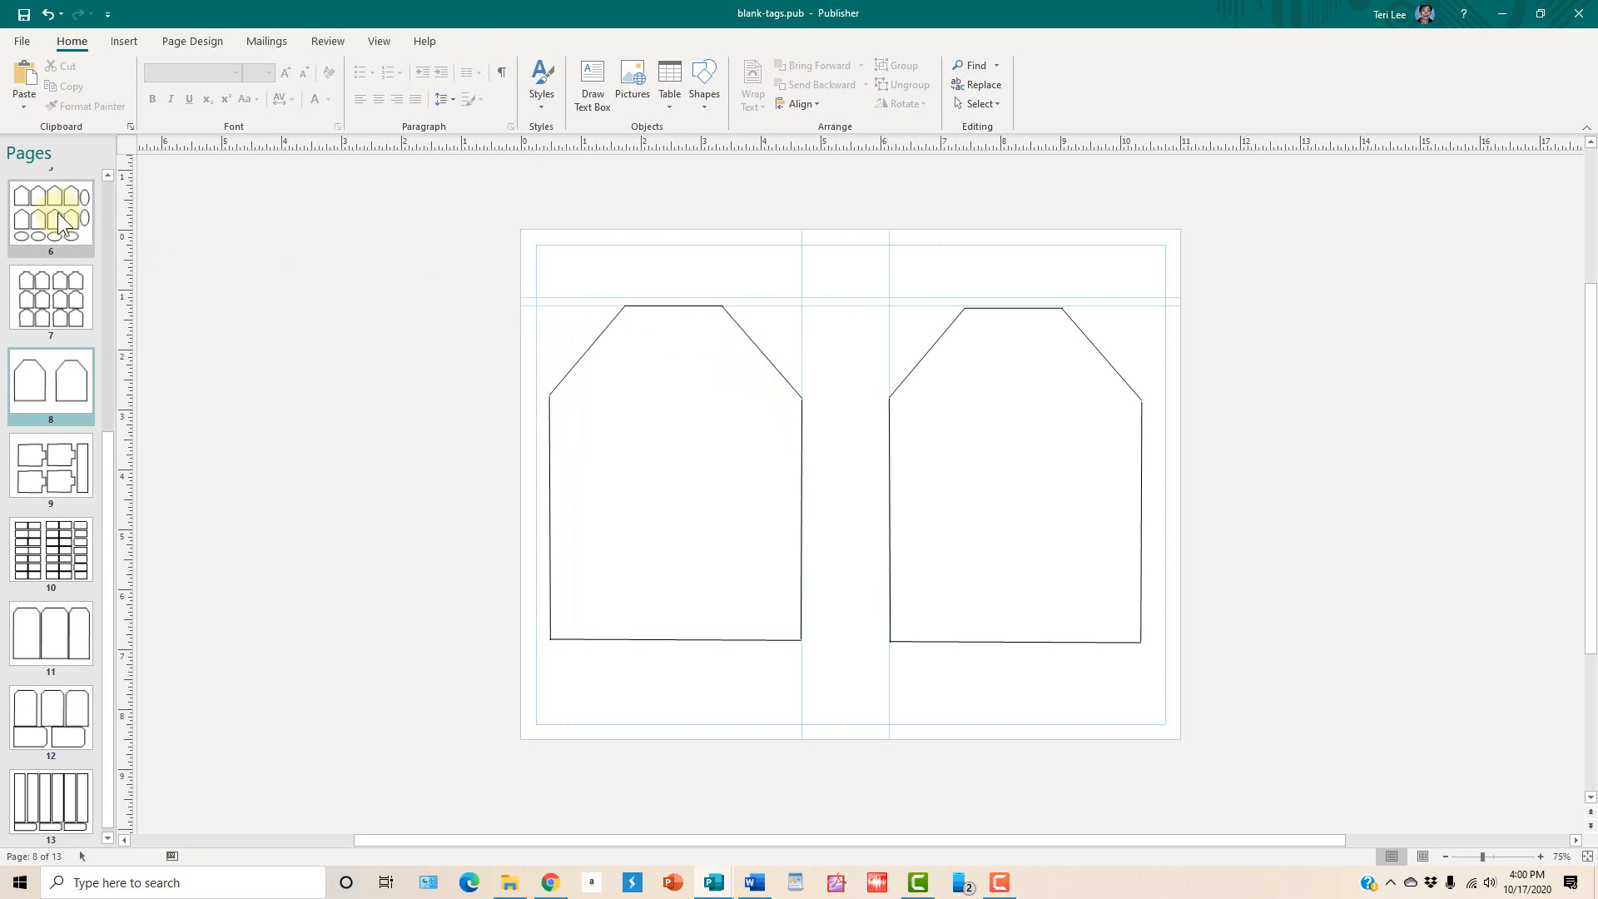
{"action": "scroll", "coordinate": [62, 373], "scroll_direction": "up", "scroll_amount": 3}
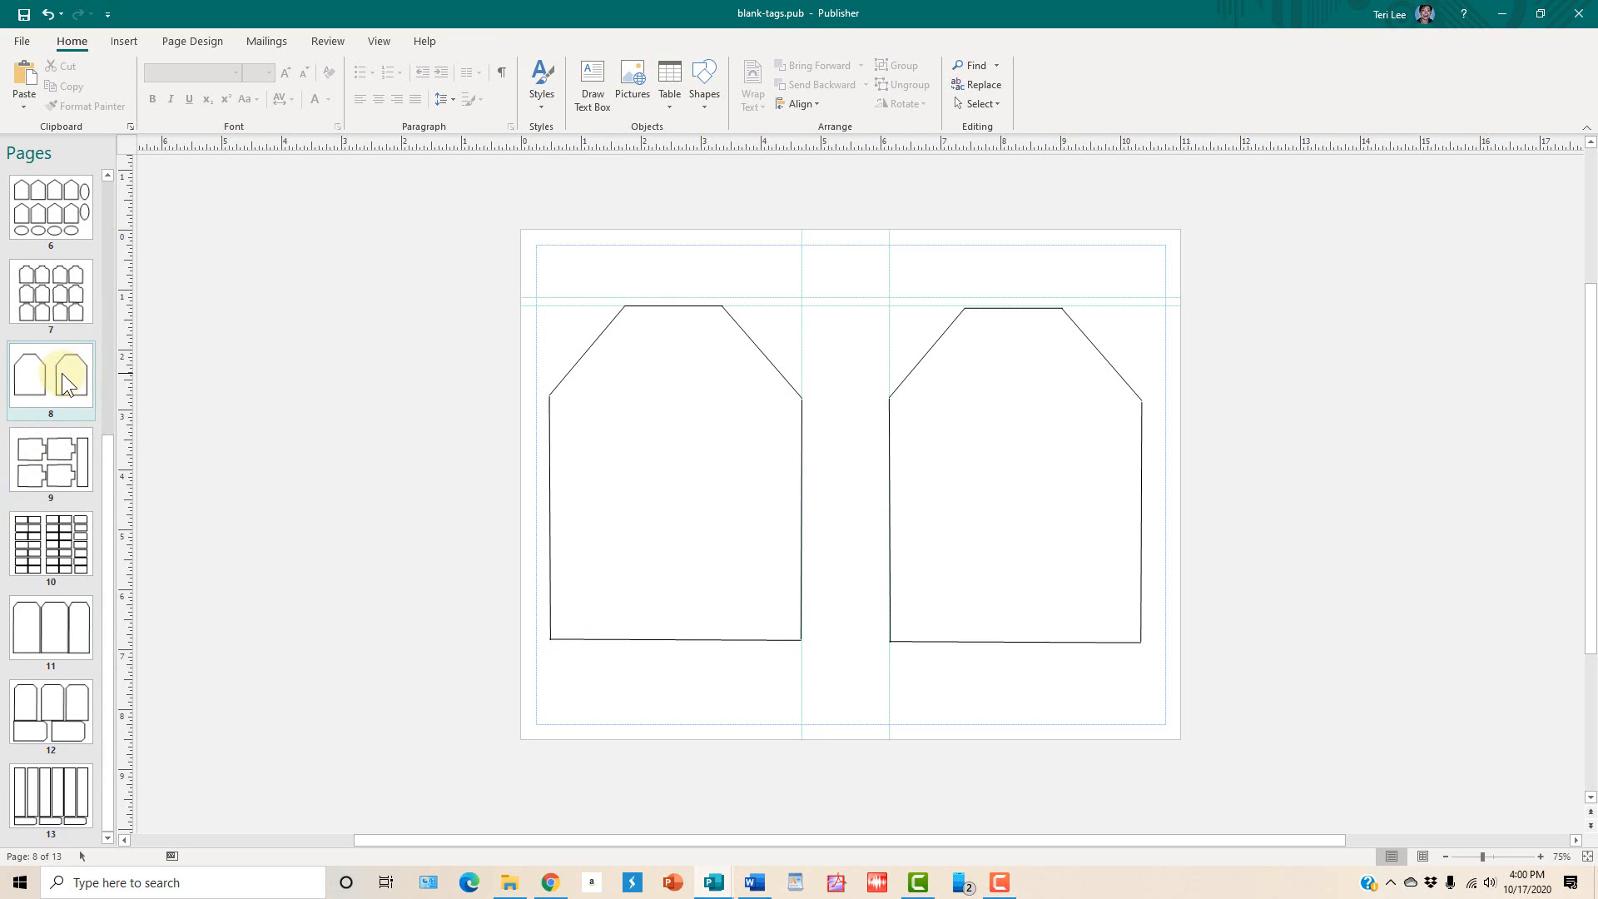
{"action": "scroll", "coordinate": [62, 373], "scroll_direction": "up", "scroll_amount": 3}
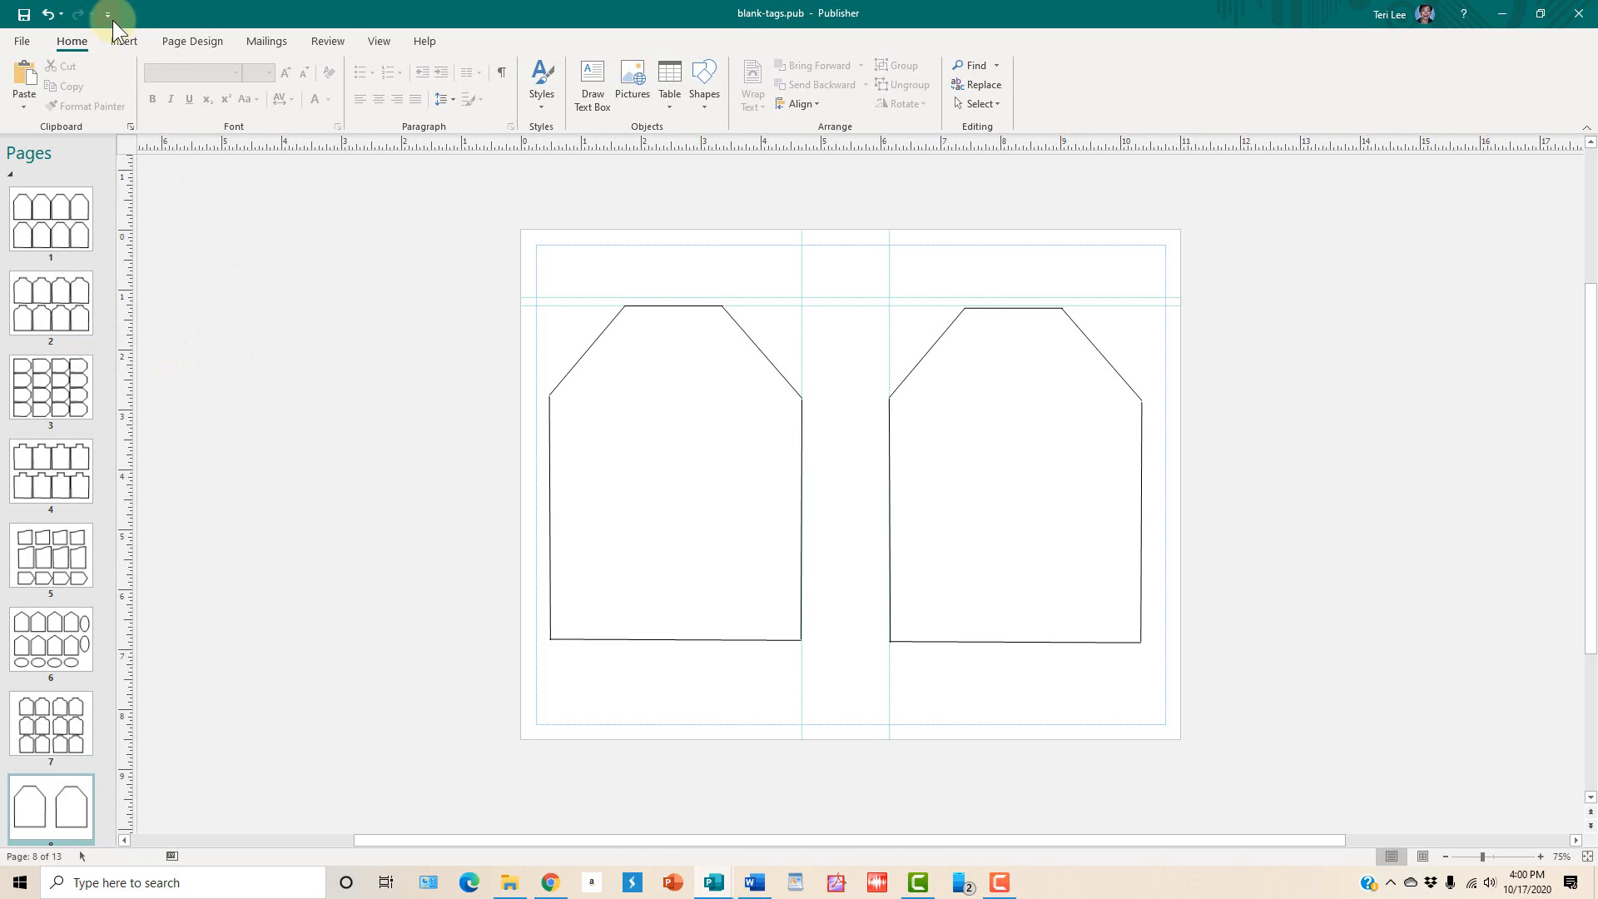
Step: Insert the picture beautiful irises (10).jpg and shrink it to about 5.11 by 3.61 in over the left tag
{"action": "left_click", "coordinate": [128, 41]}
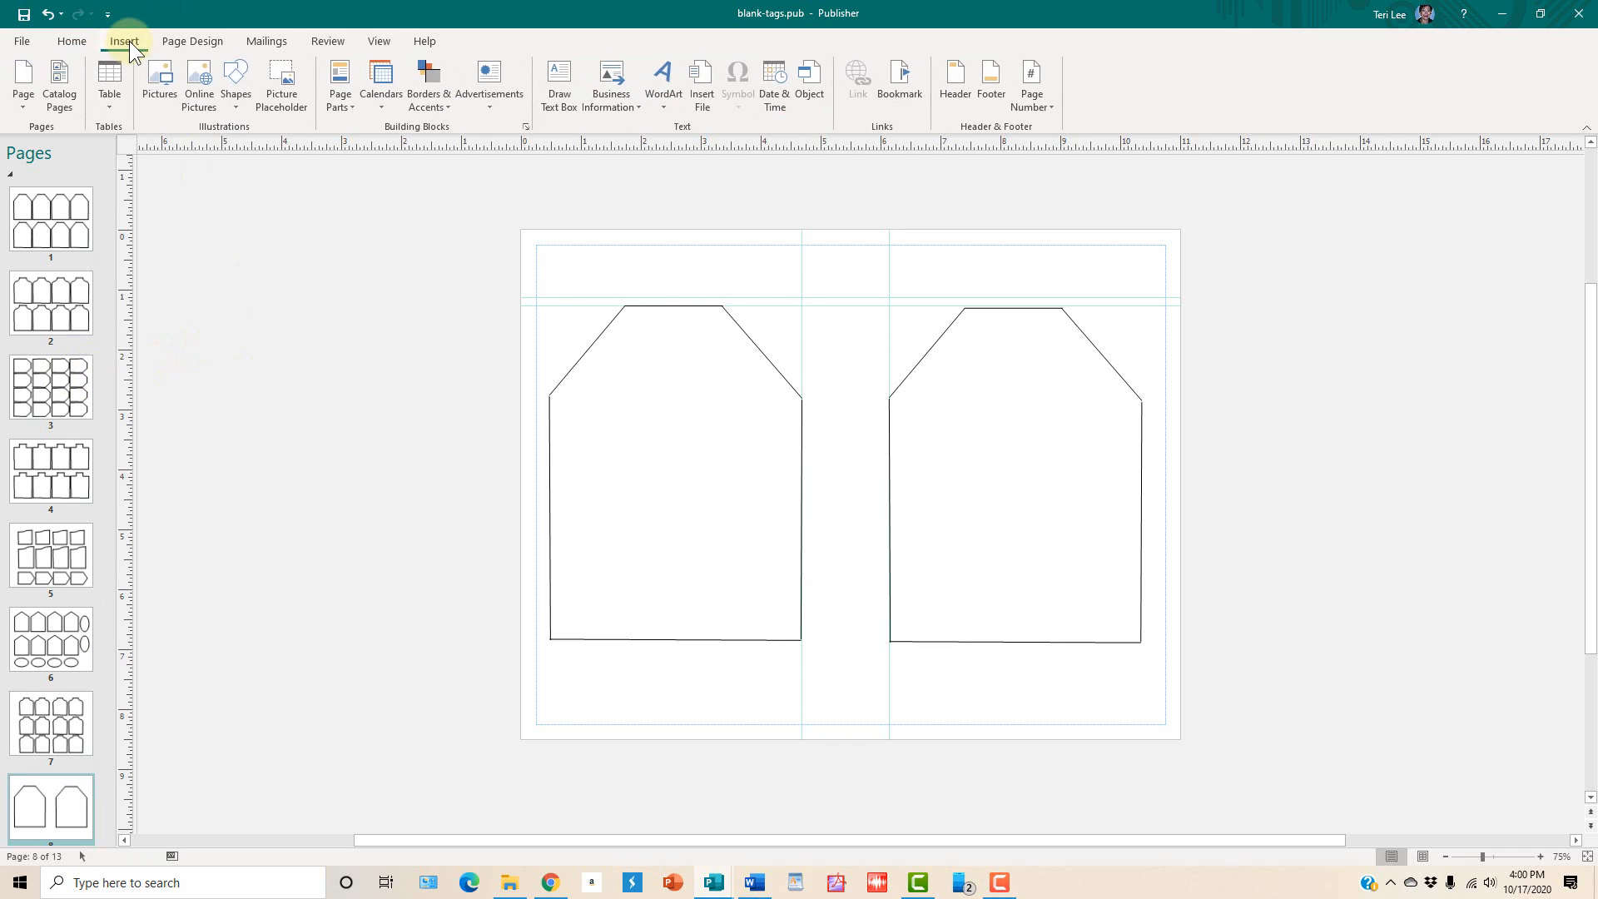
{"action": "left_click", "coordinate": [152, 77]}
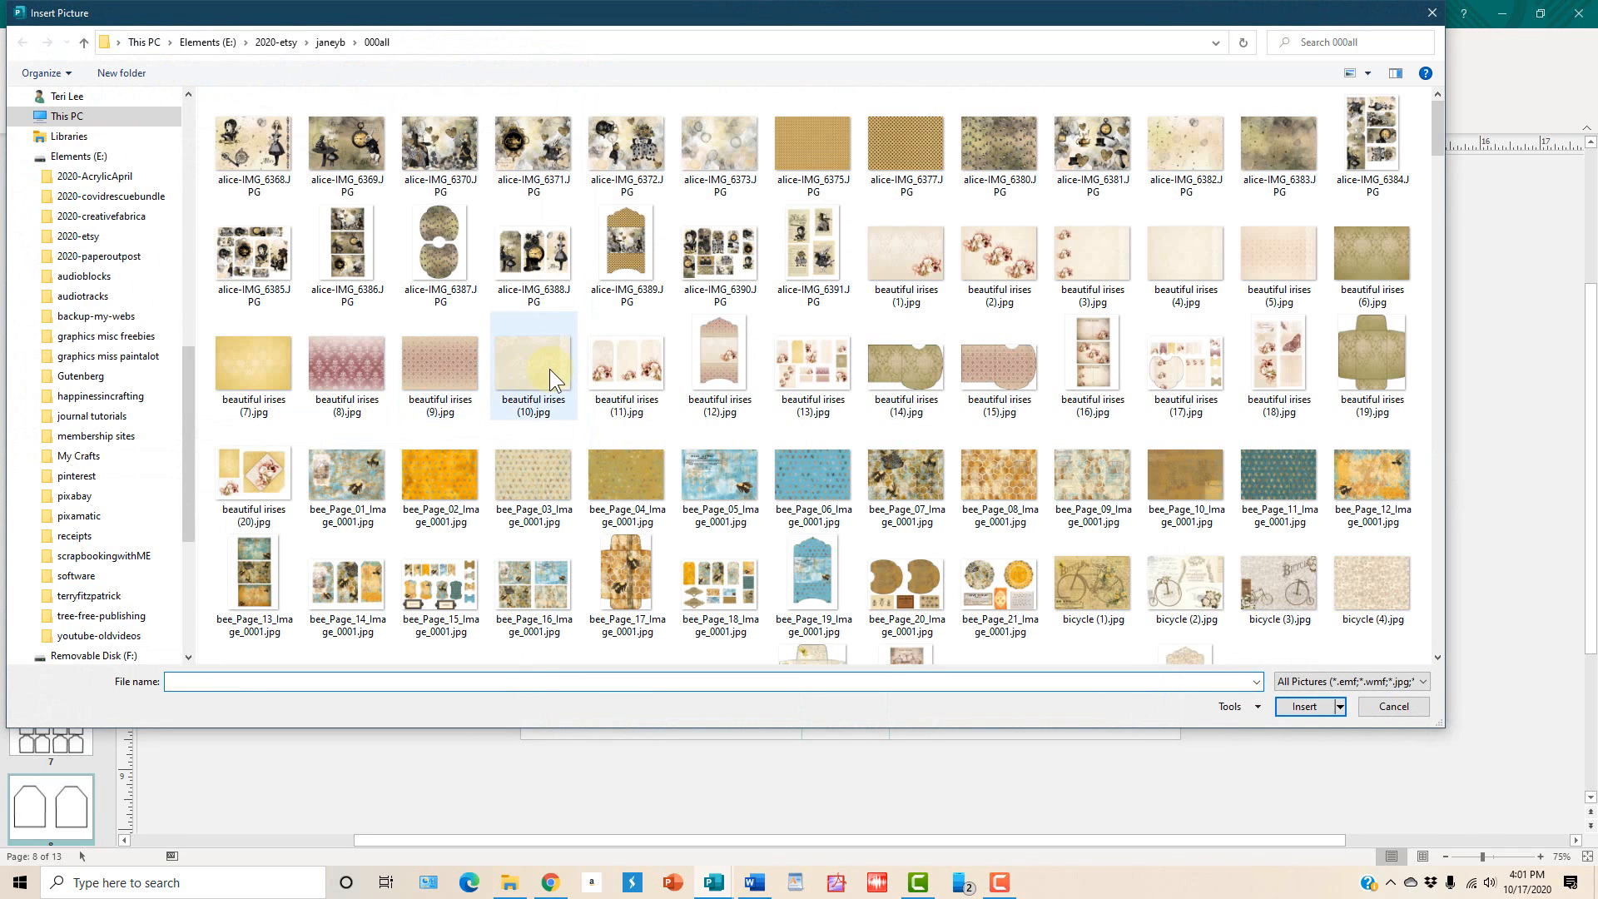
{"action": "left_click", "coordinate": [550, 368]}
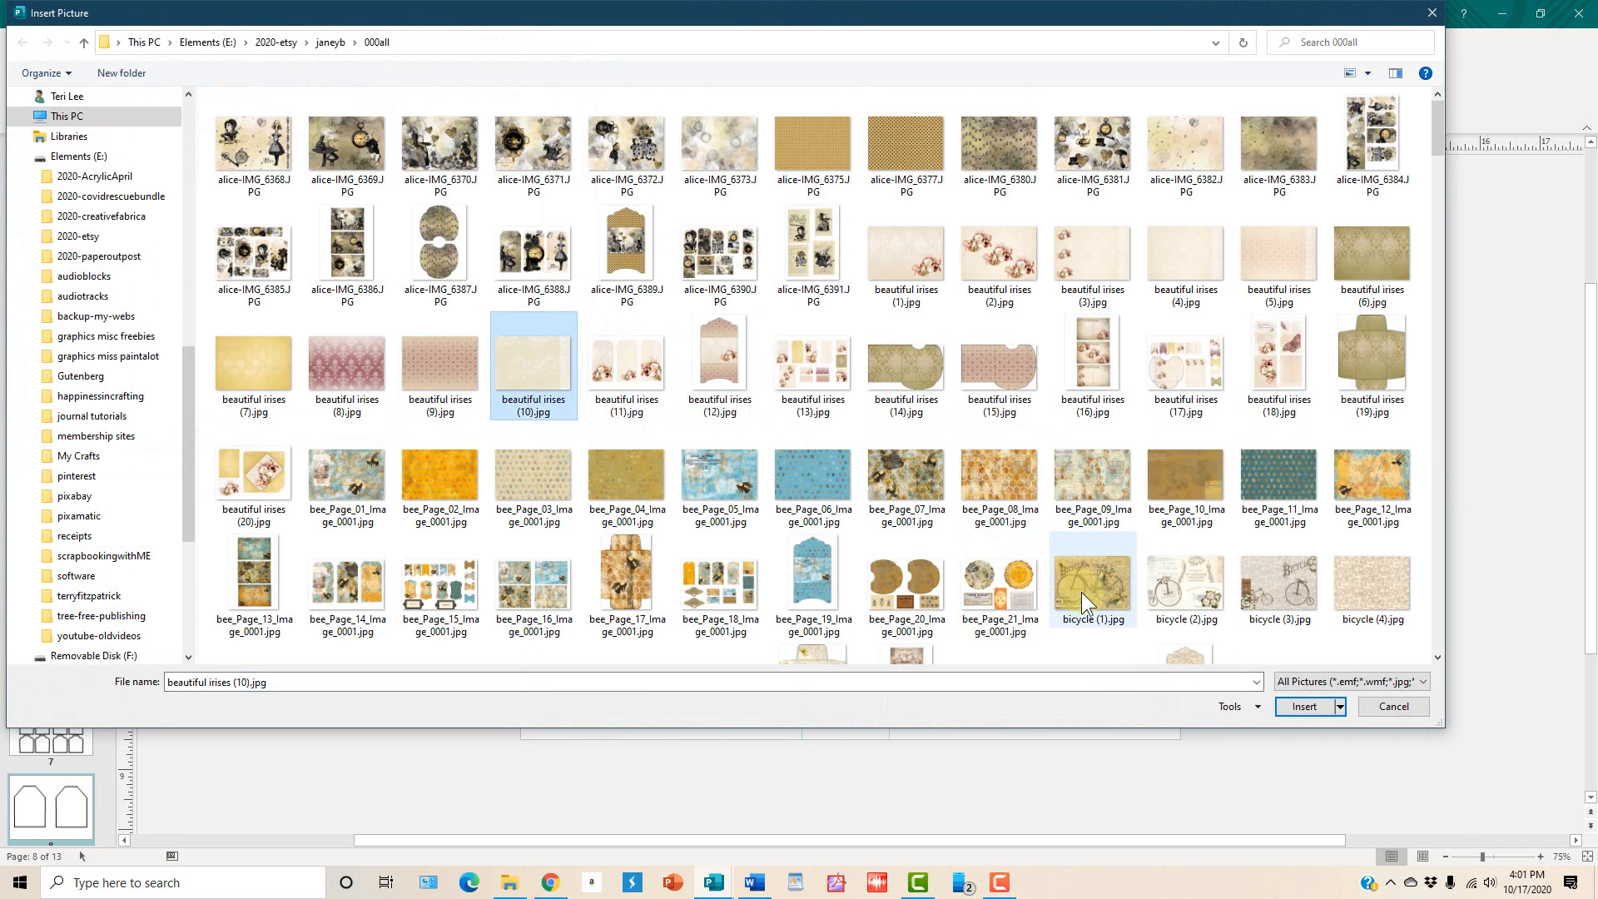
{"action": "left_click", "coordinate": [1305, 705]}
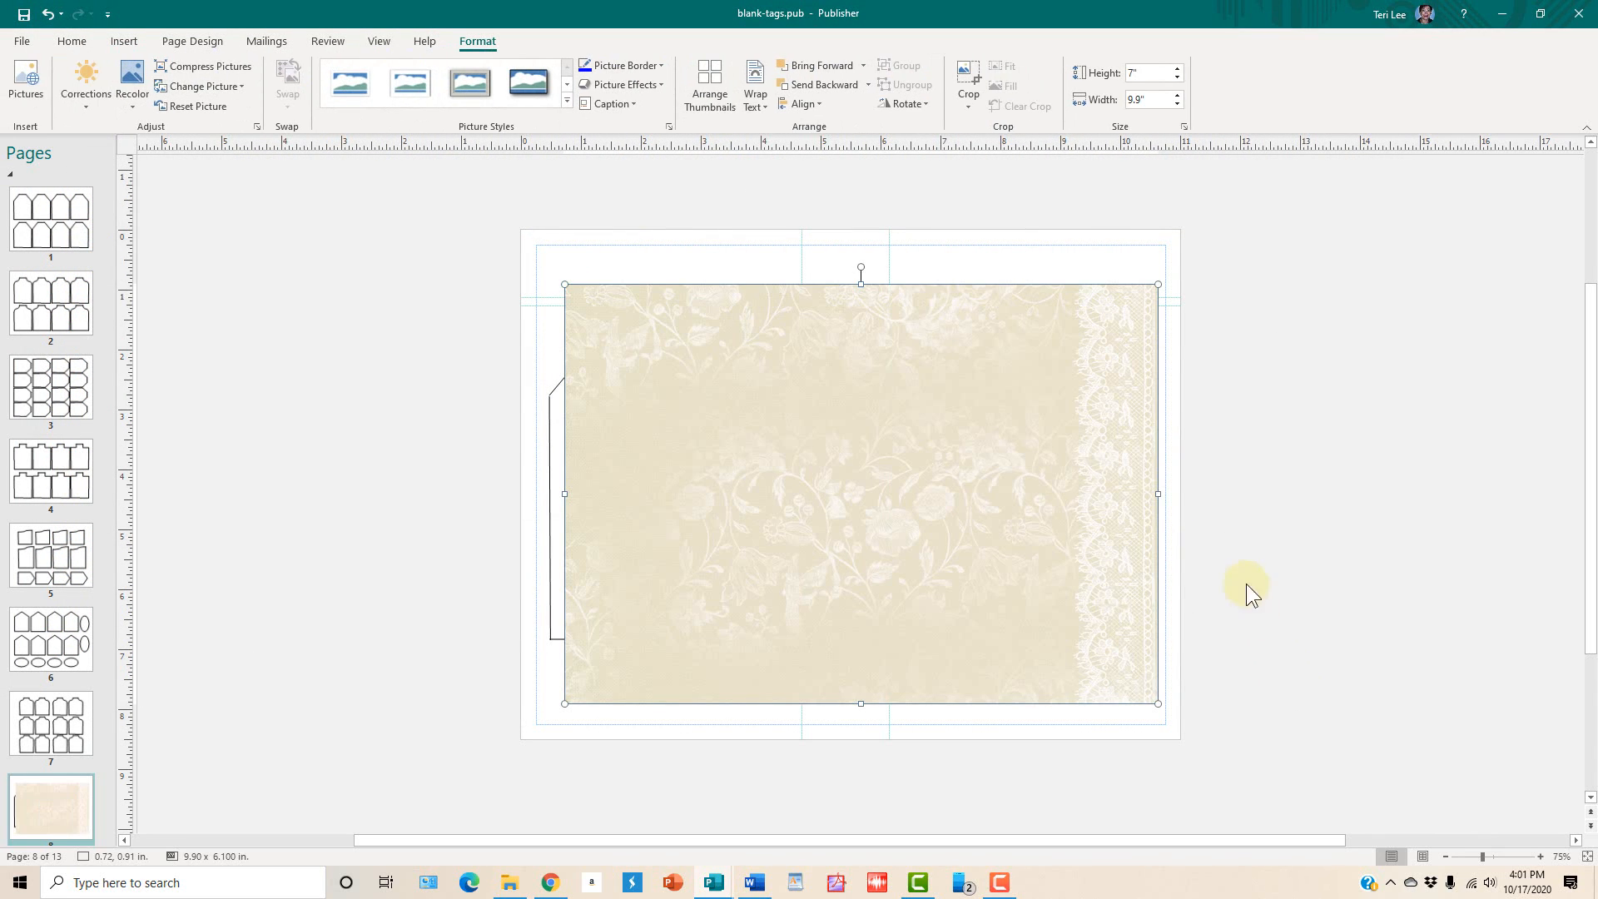
{"action": "left_click_drag", "start_coordinate": [1159, 284], "coordinate": [723, 412]}
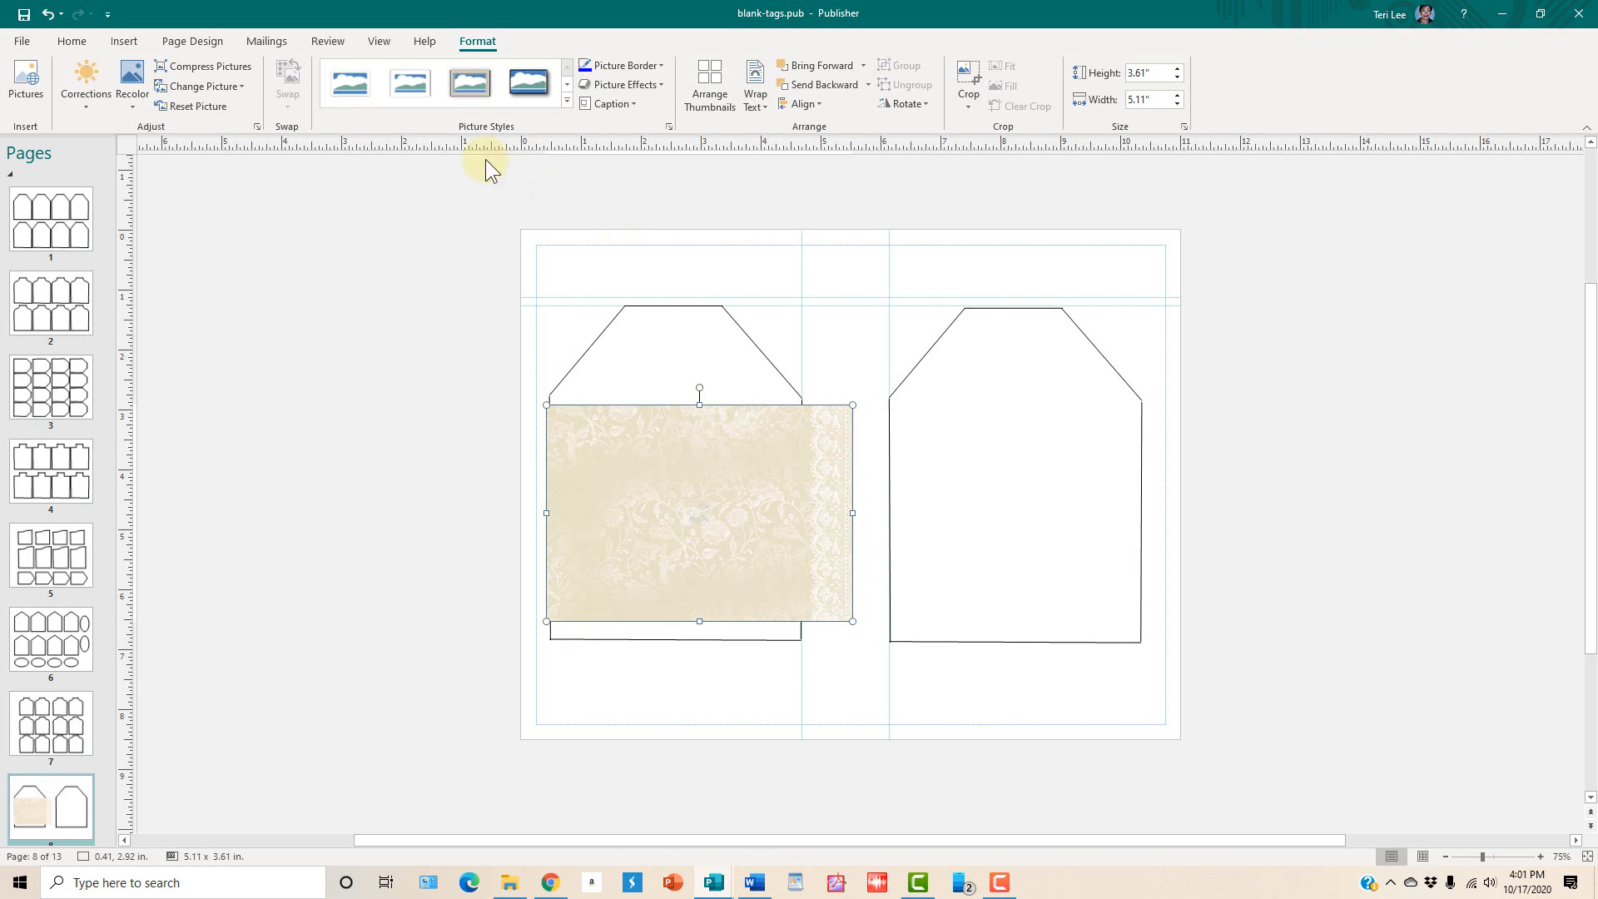
Step: Open the print settings and limit the print range to the current page
{"action": "left_click", "coordinate": [25, 43]}
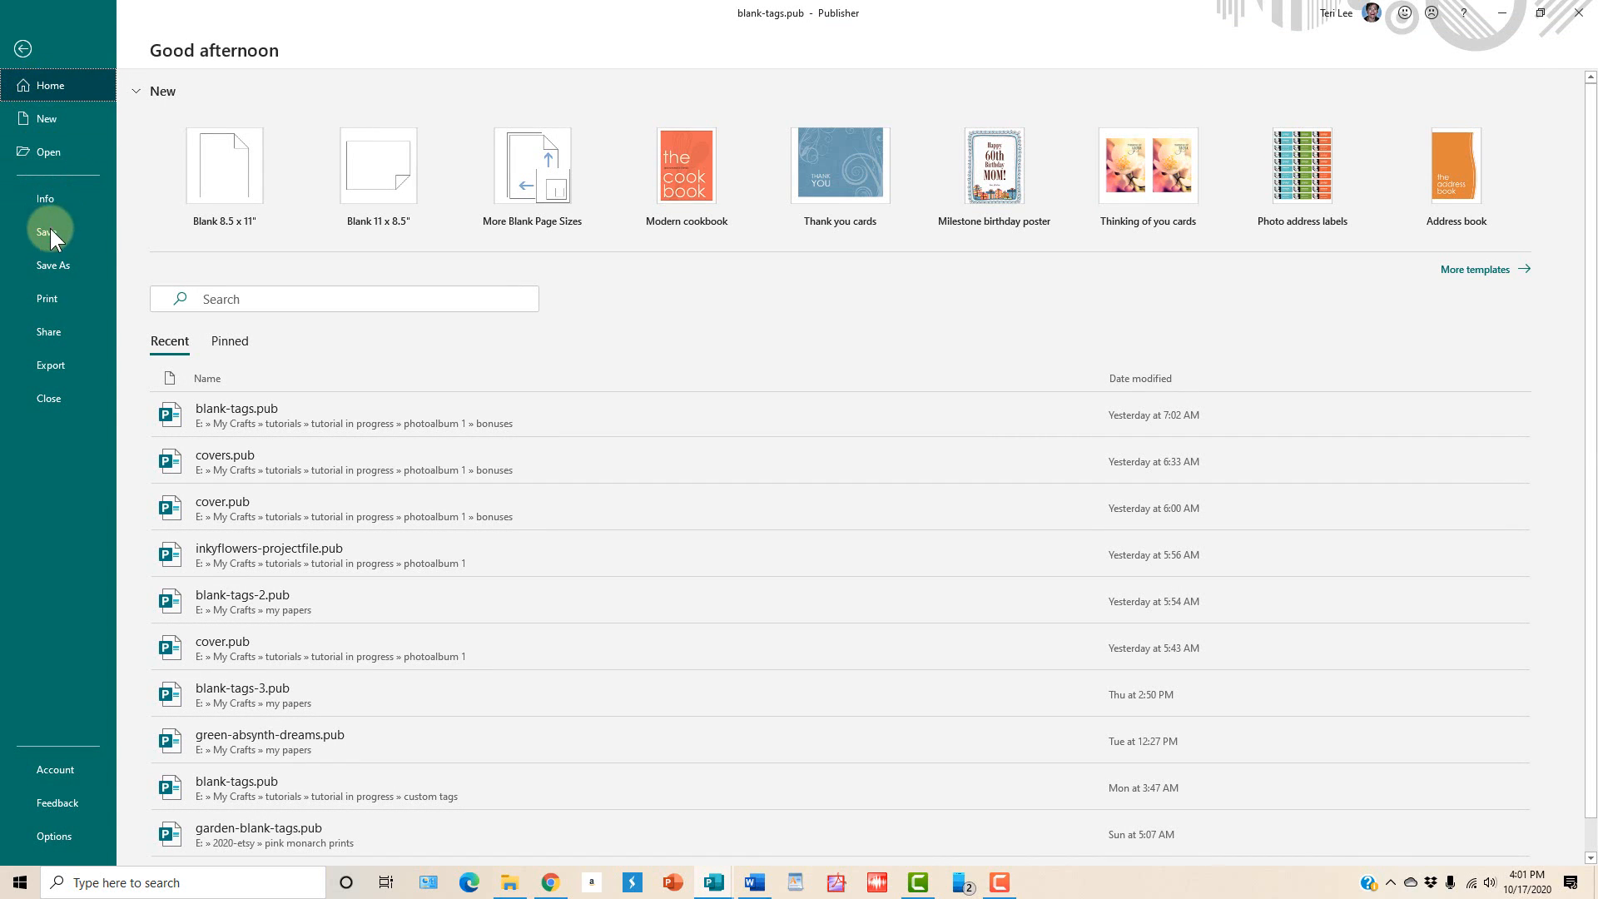
{"action": "left_click", "coordinate": [77, 302]}
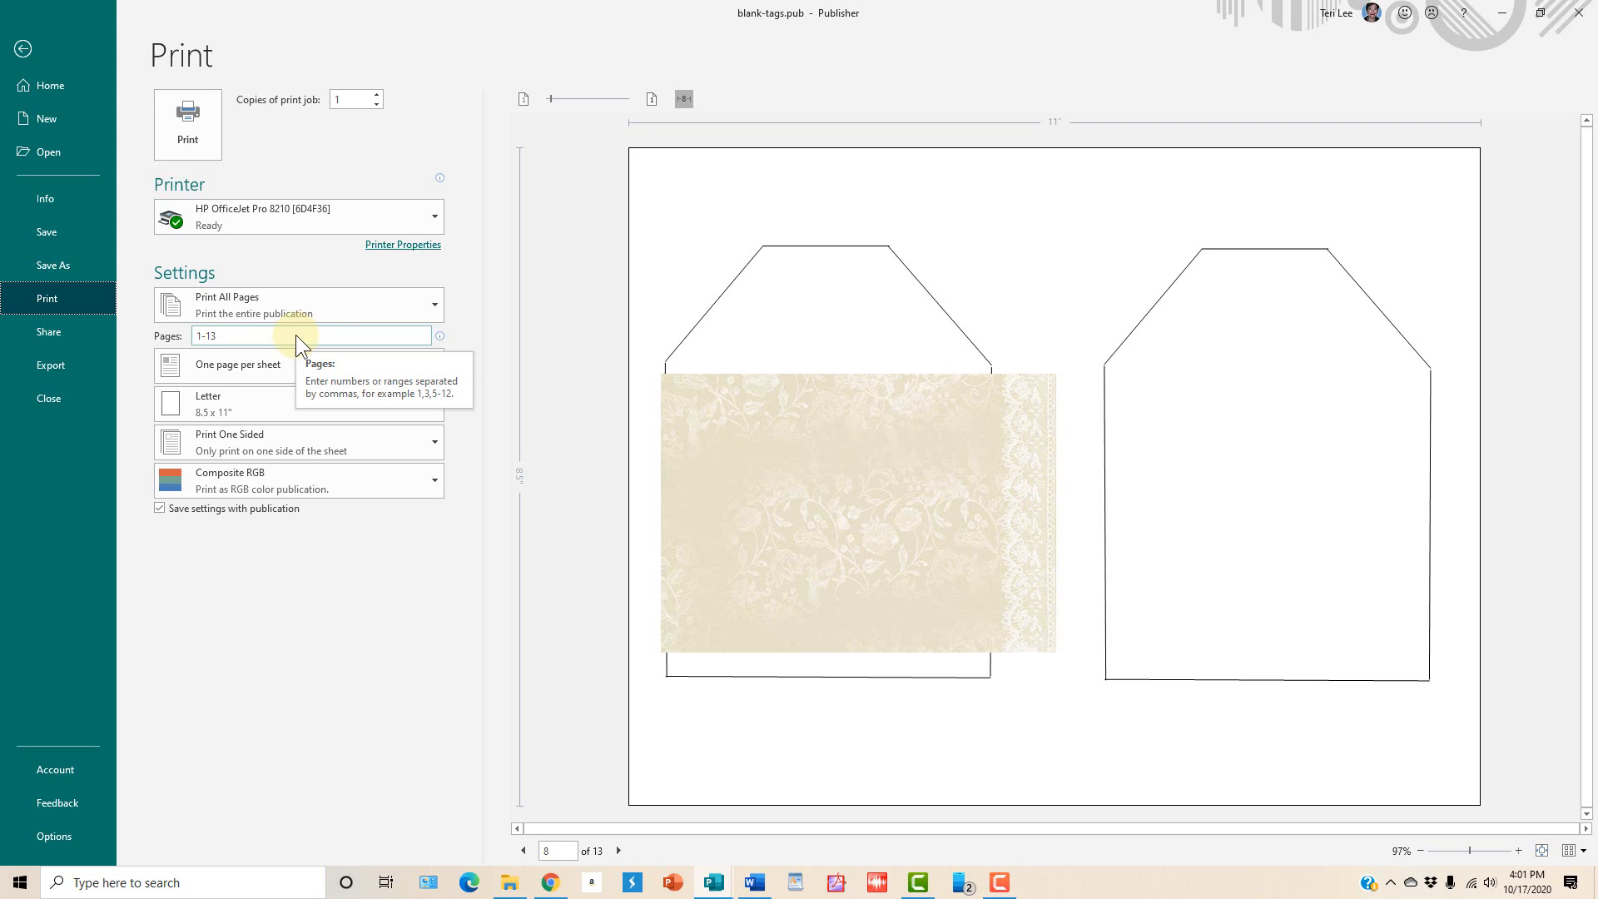
{"action": "left_click", "coordinate": [443, 309]}
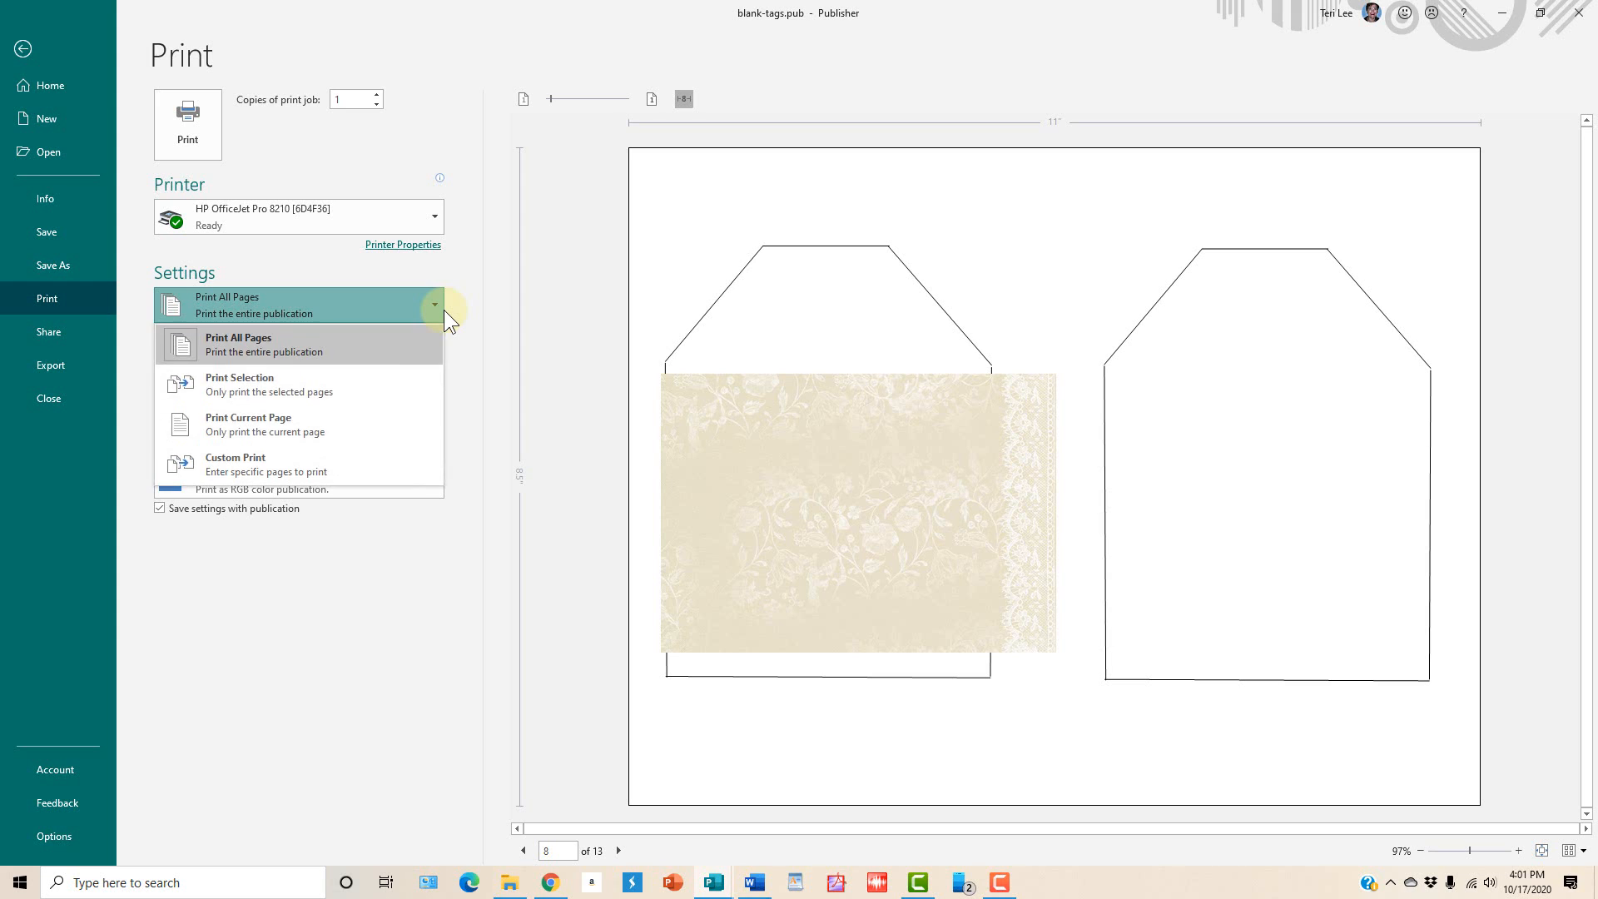
{"action": "left_click", "coordinate": [341, 422]}
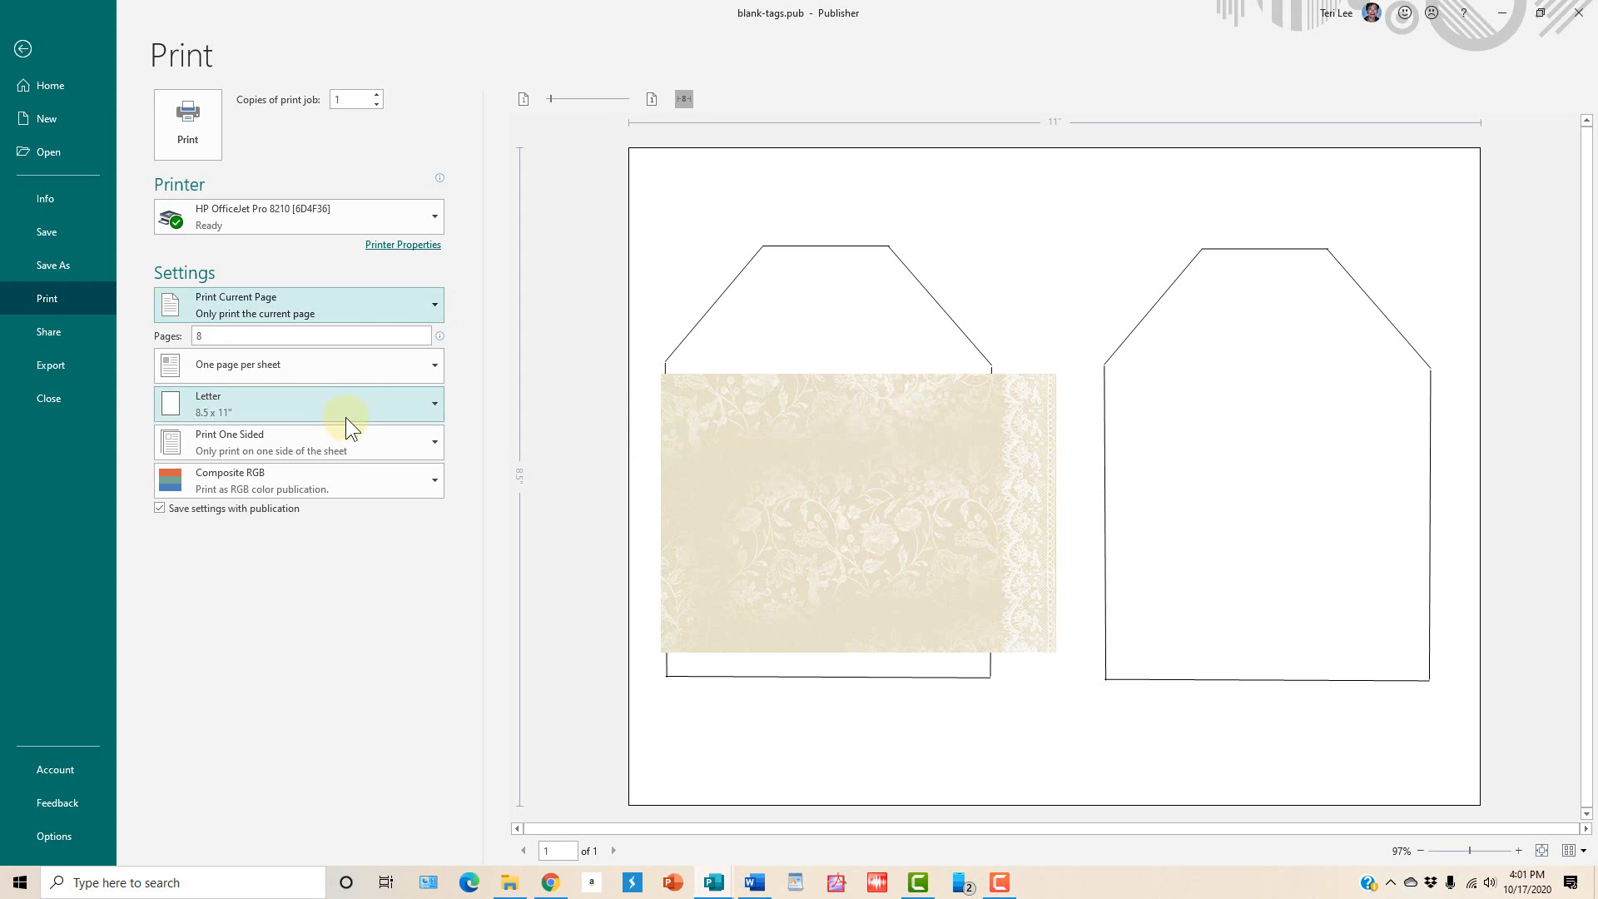
Step: Change the print range to Print Selection and select the entry for the pages to print
{"action": "left_click", "coordinate": [386, 301]}
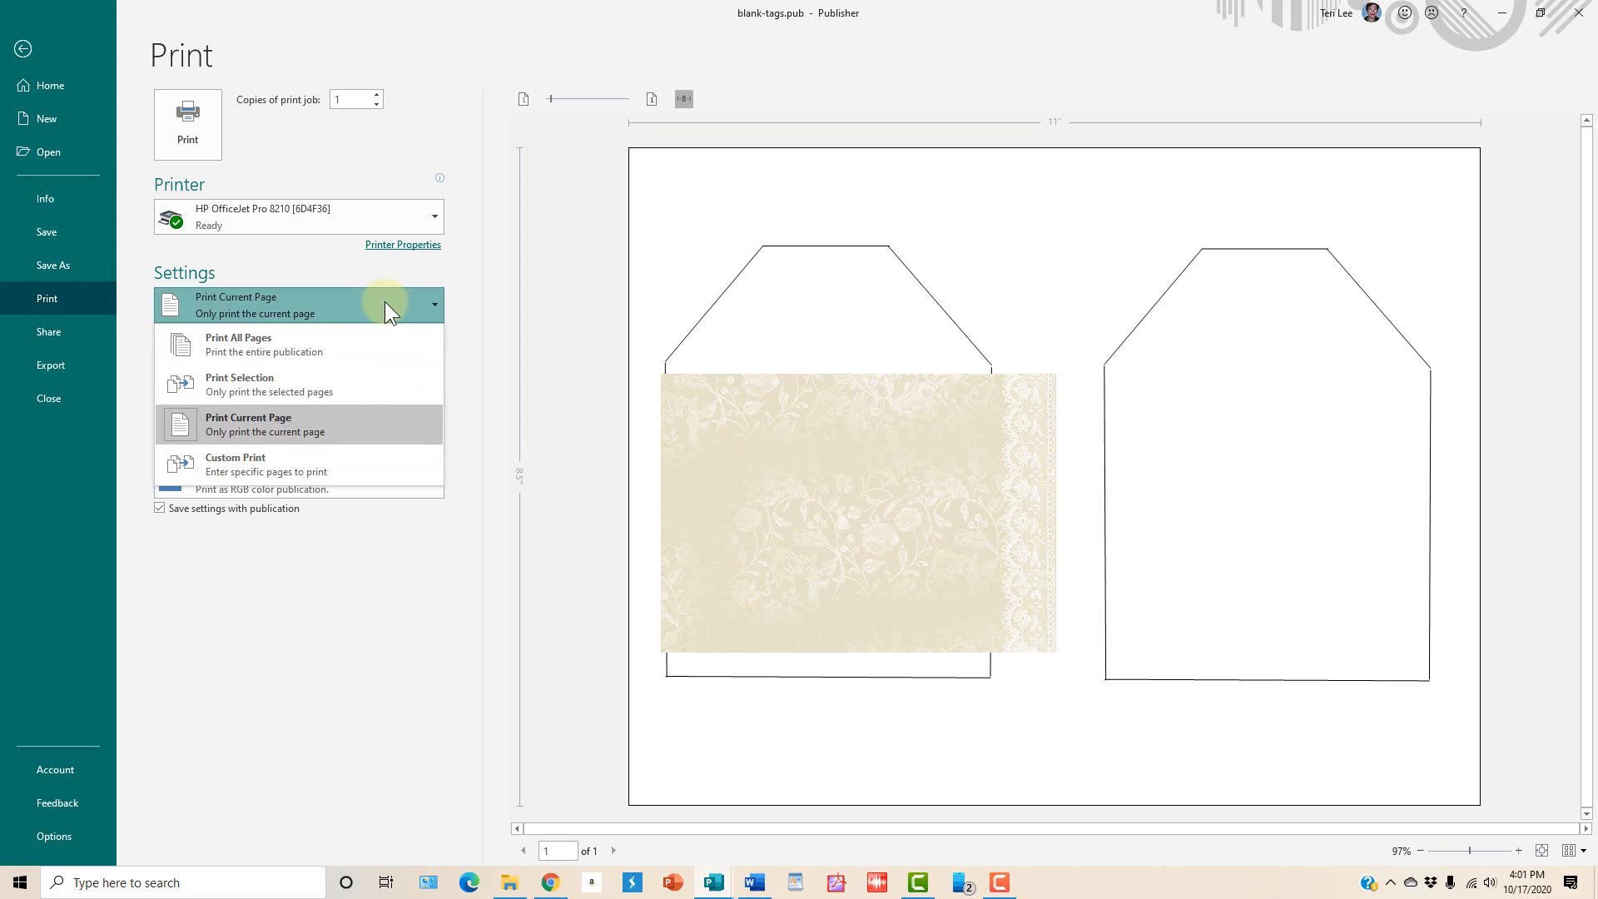
{"action": "left_click", "coordinate": [338, 378]}
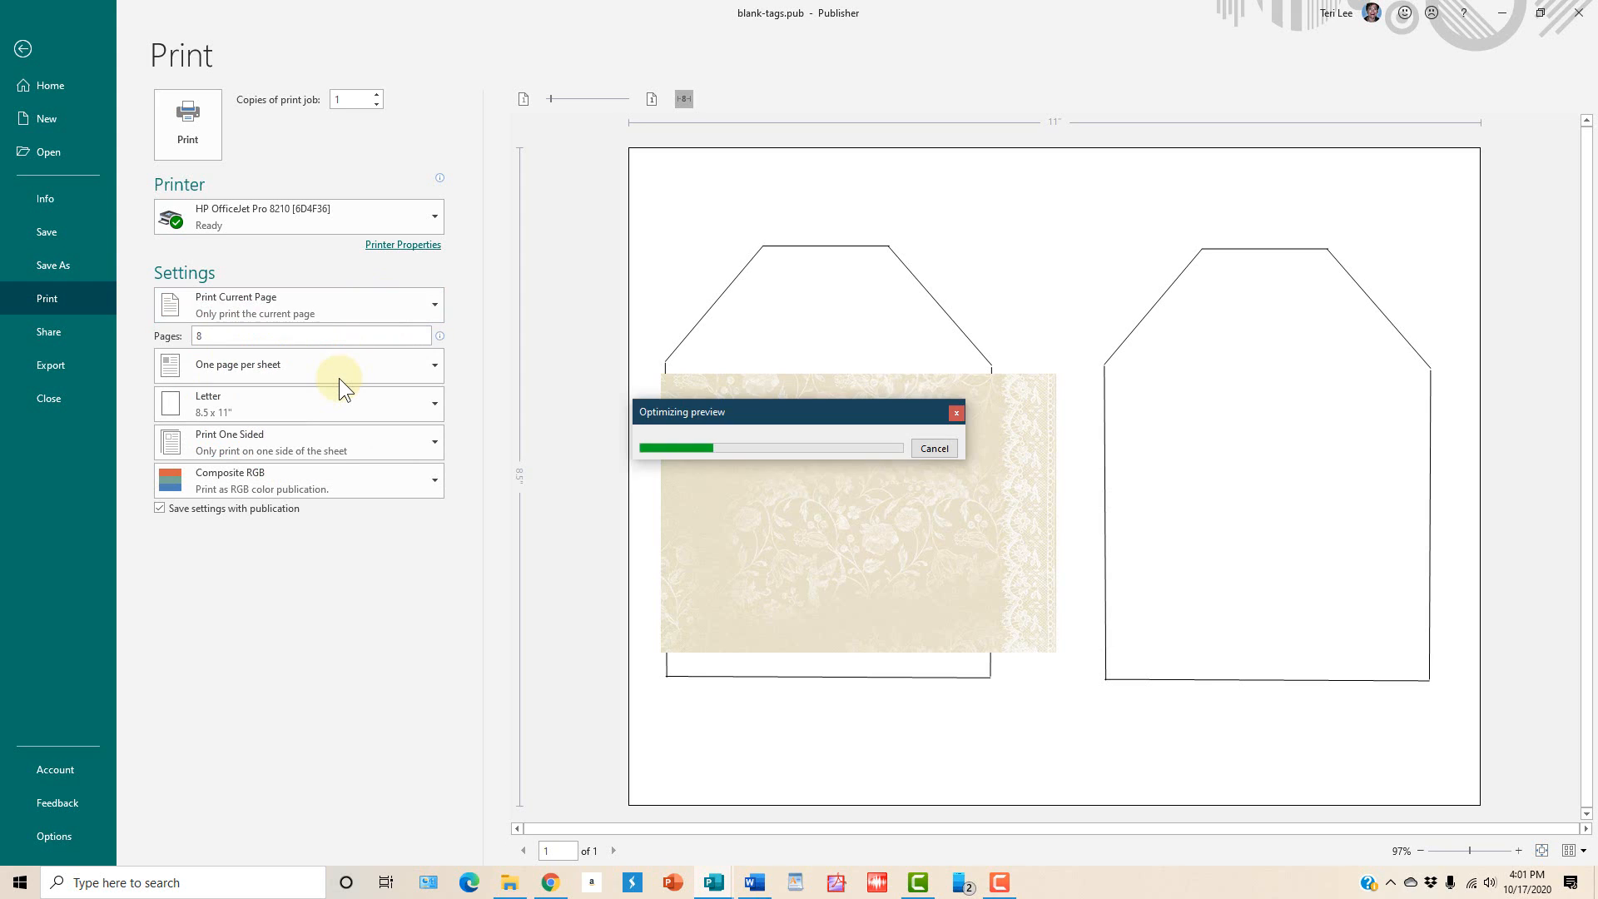
{"action": "double_click", "coordinate": [362, 340]}
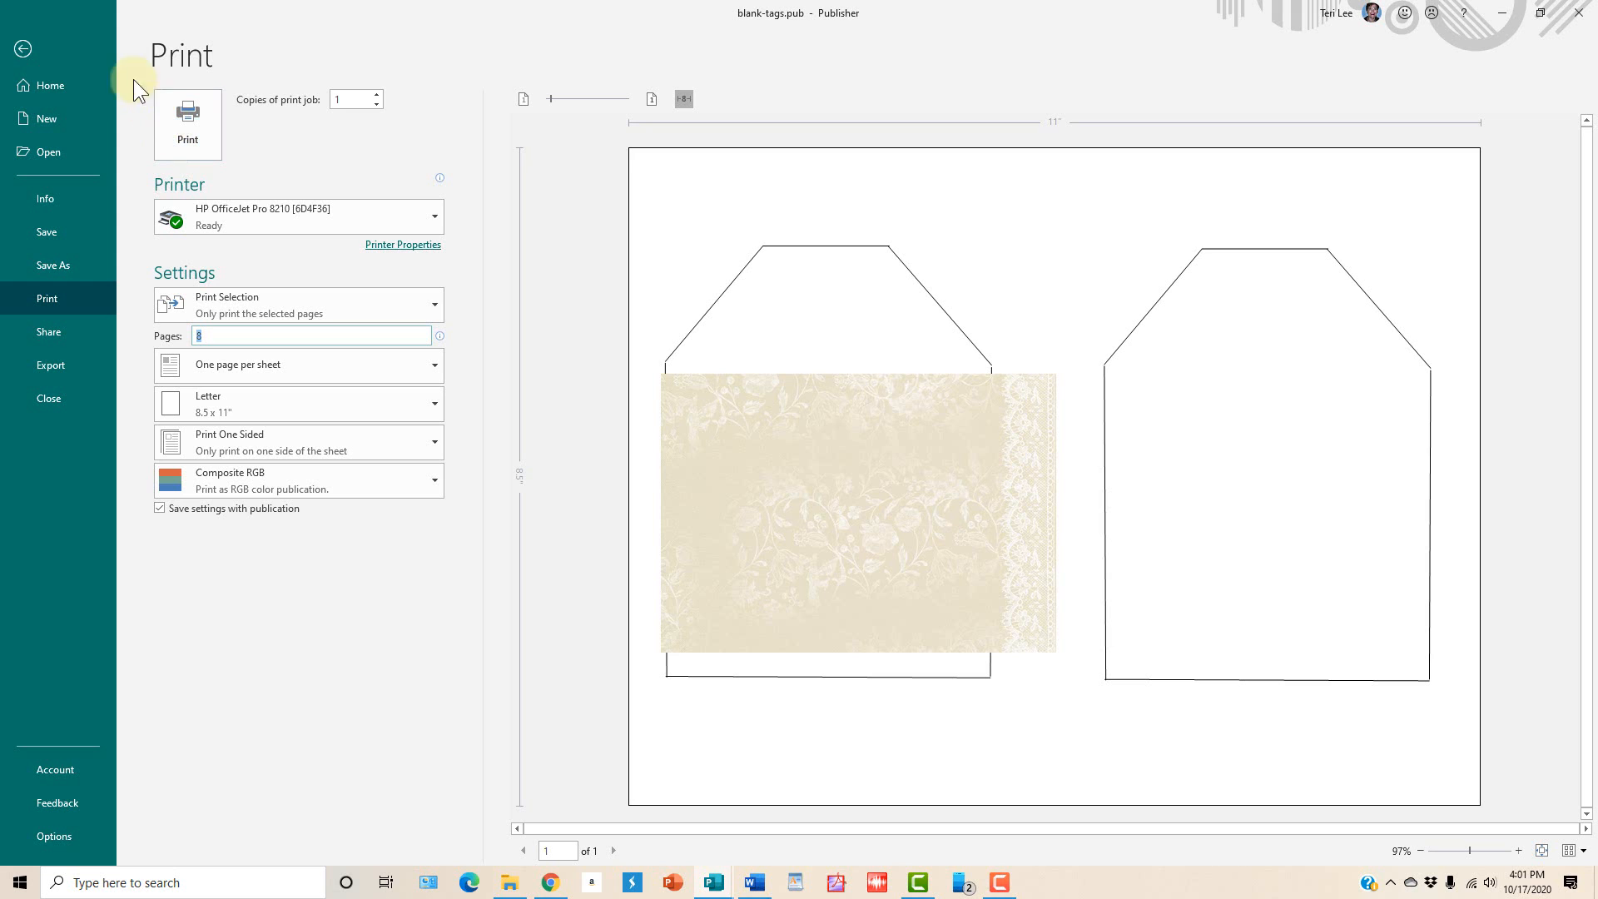
Step: Leave the print settings without printing and delete the cream lace picture from the left tag
{"action": "left_click", "coordinate": [23, 50]}
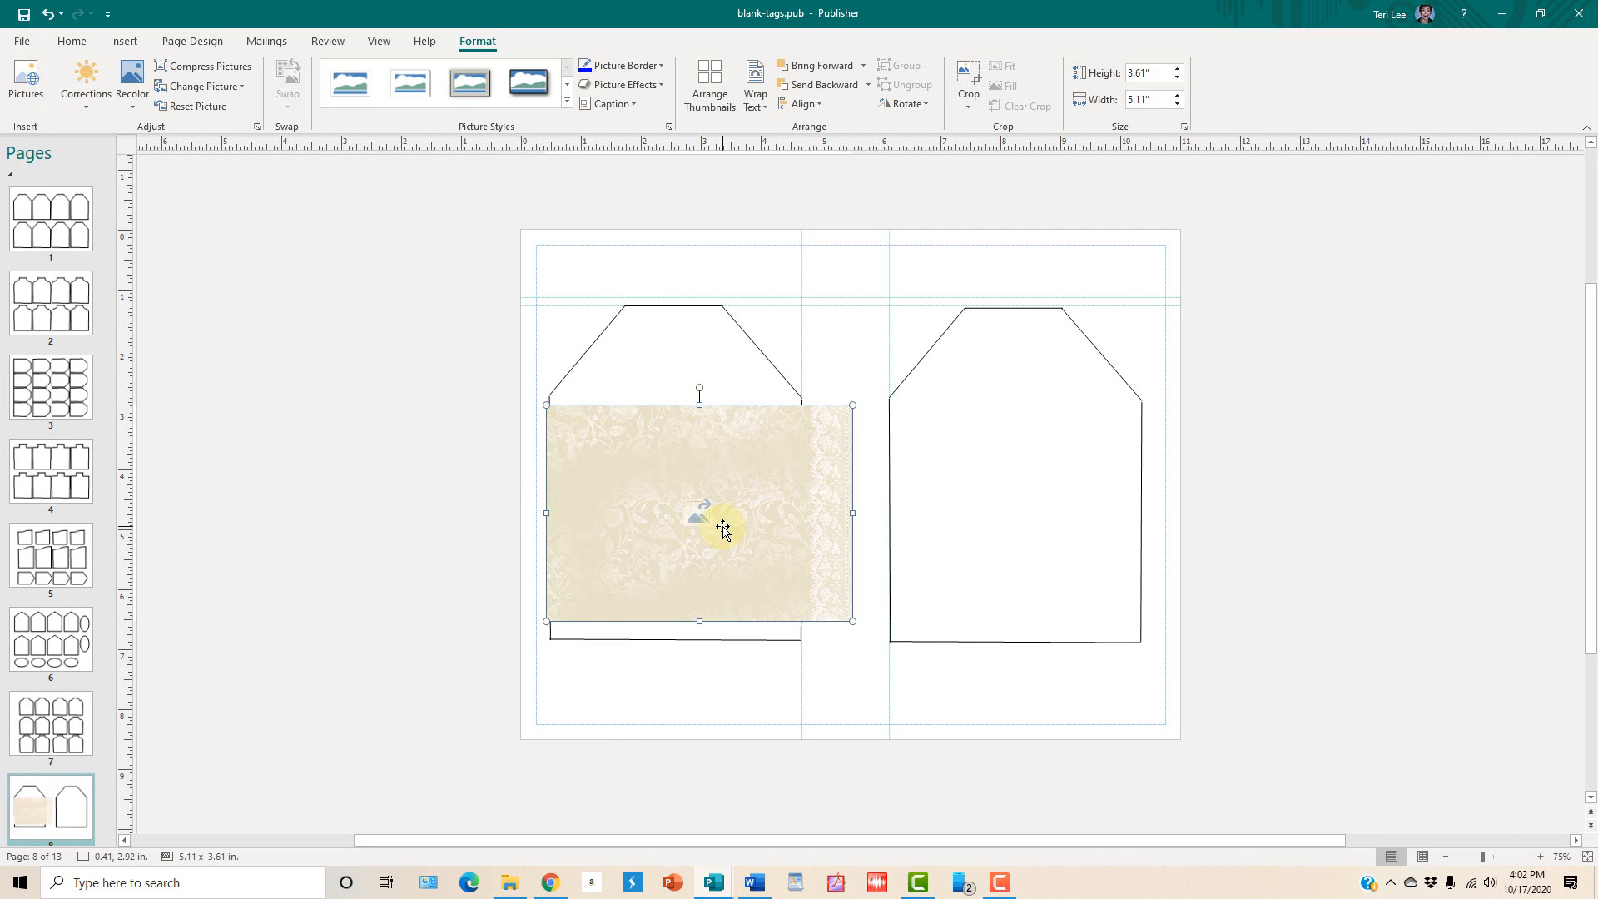
{"action": "key", "text": "Delete"}
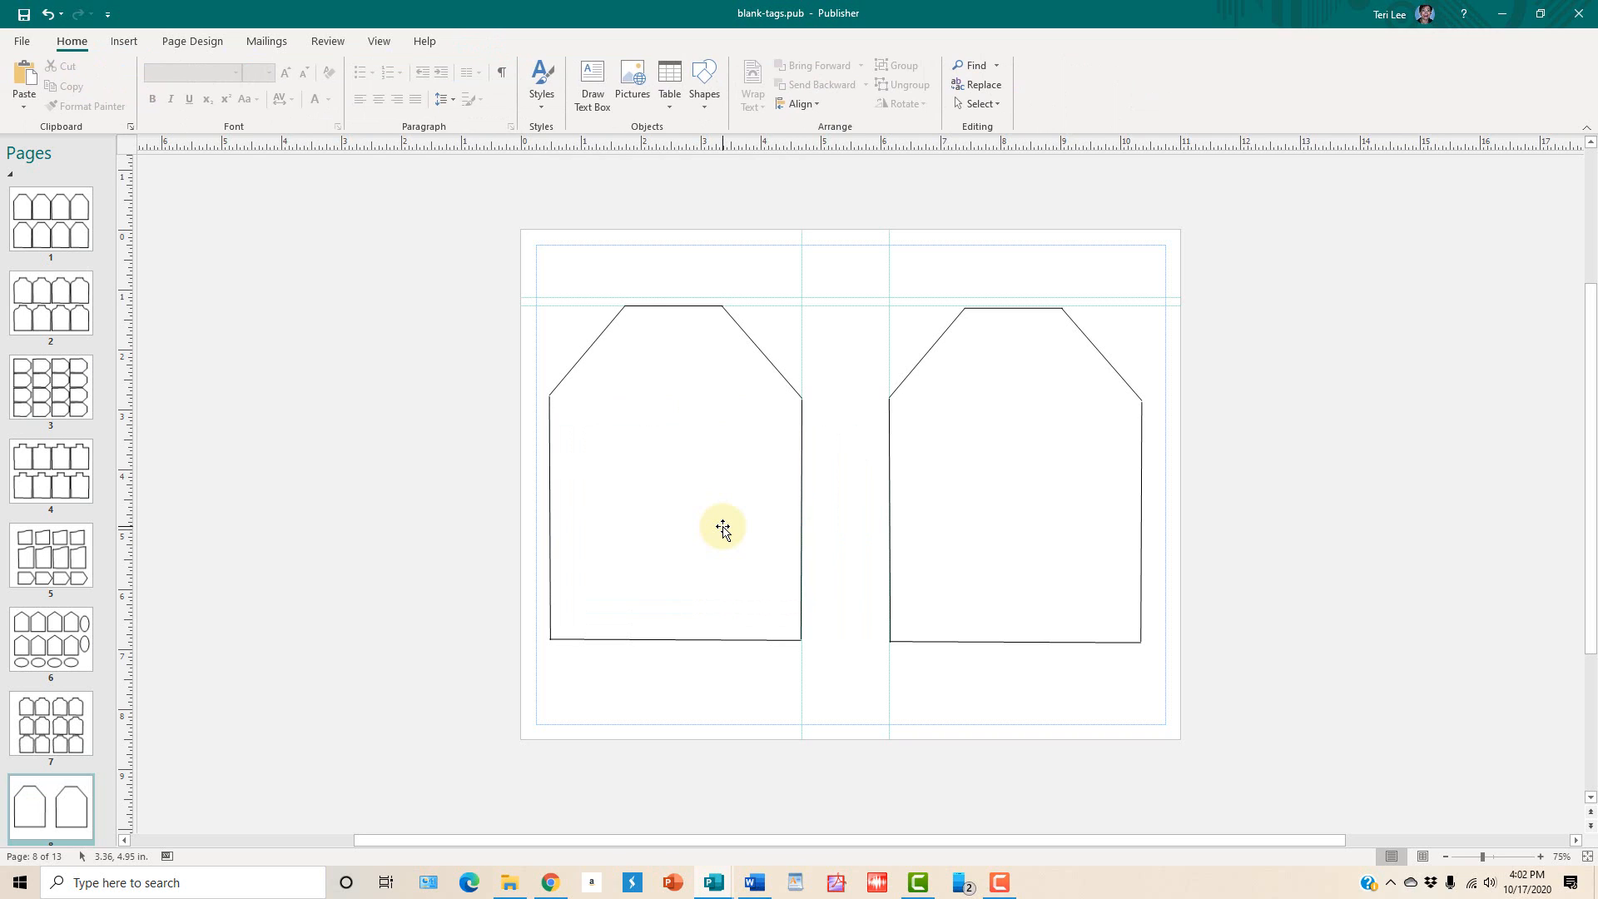